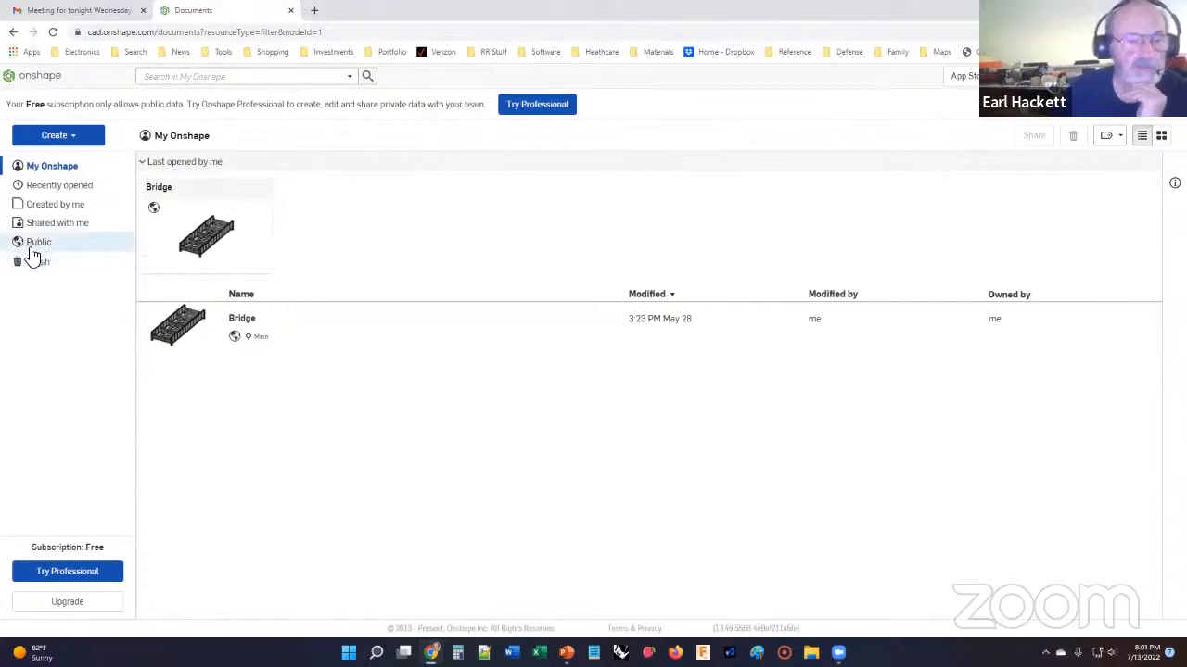
Create a new public document named NT Bridge.
left_click(44, 138)
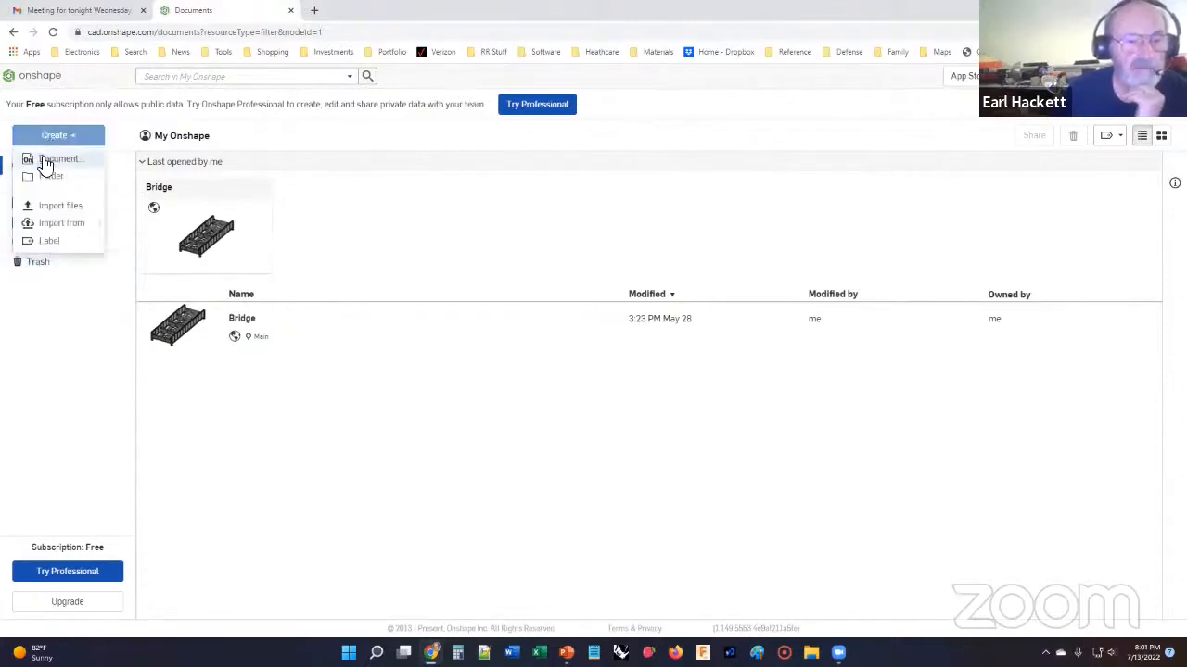
left_click(55, 158)
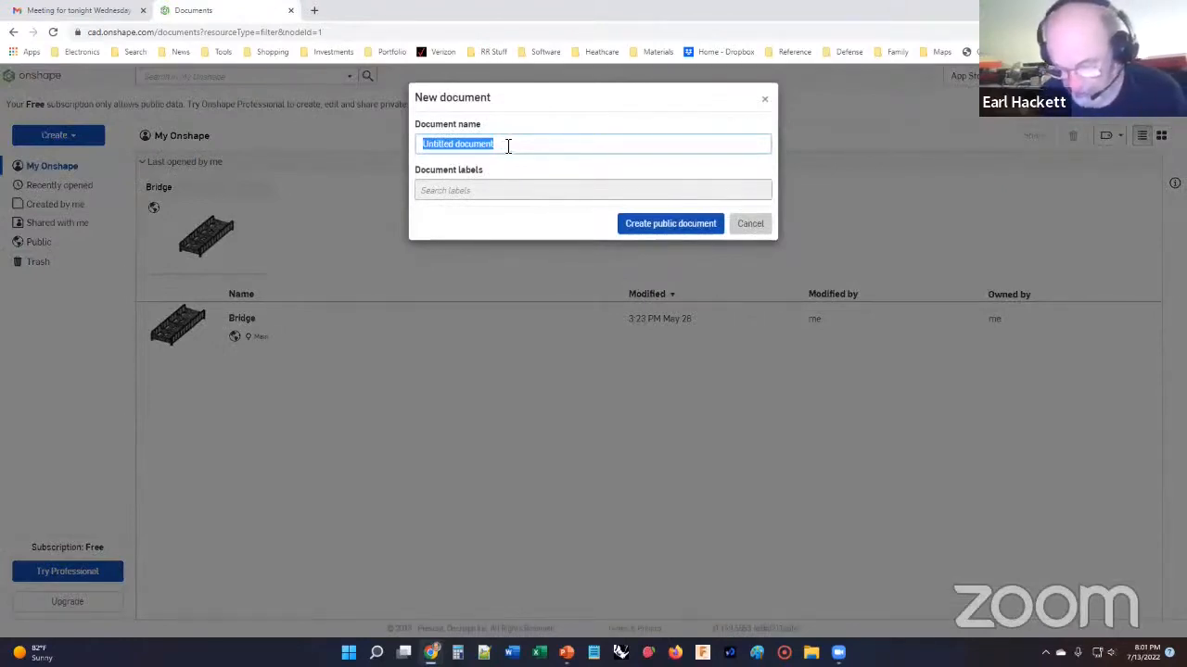
type("NT Bridge")
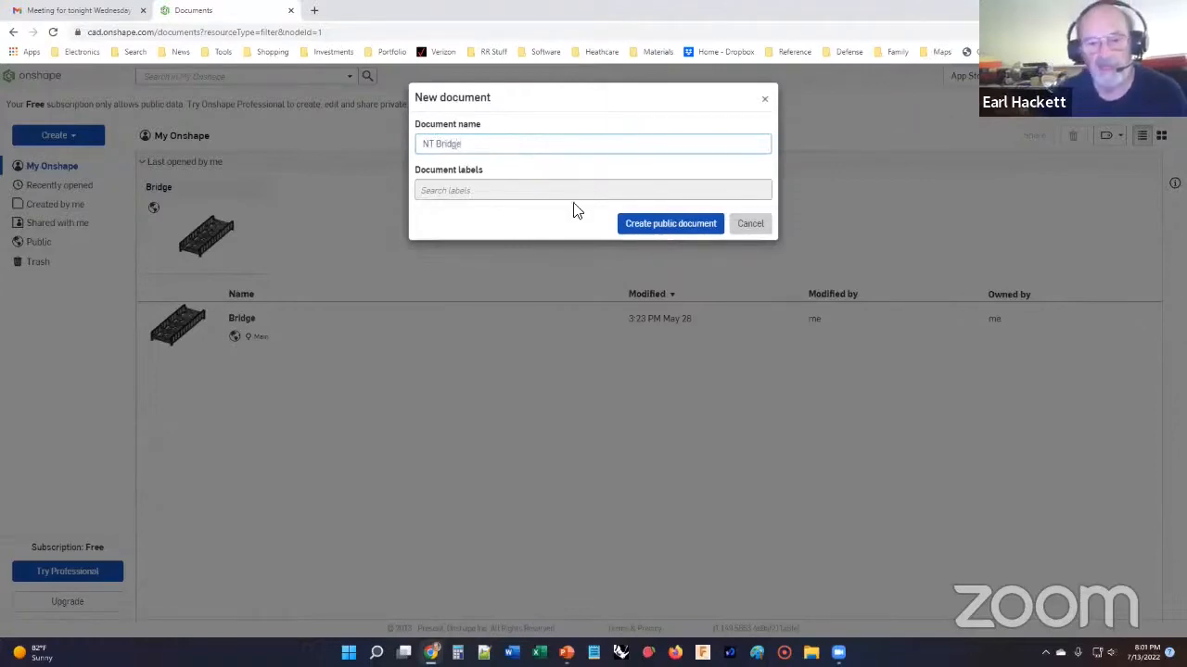
left_click(684, 229)
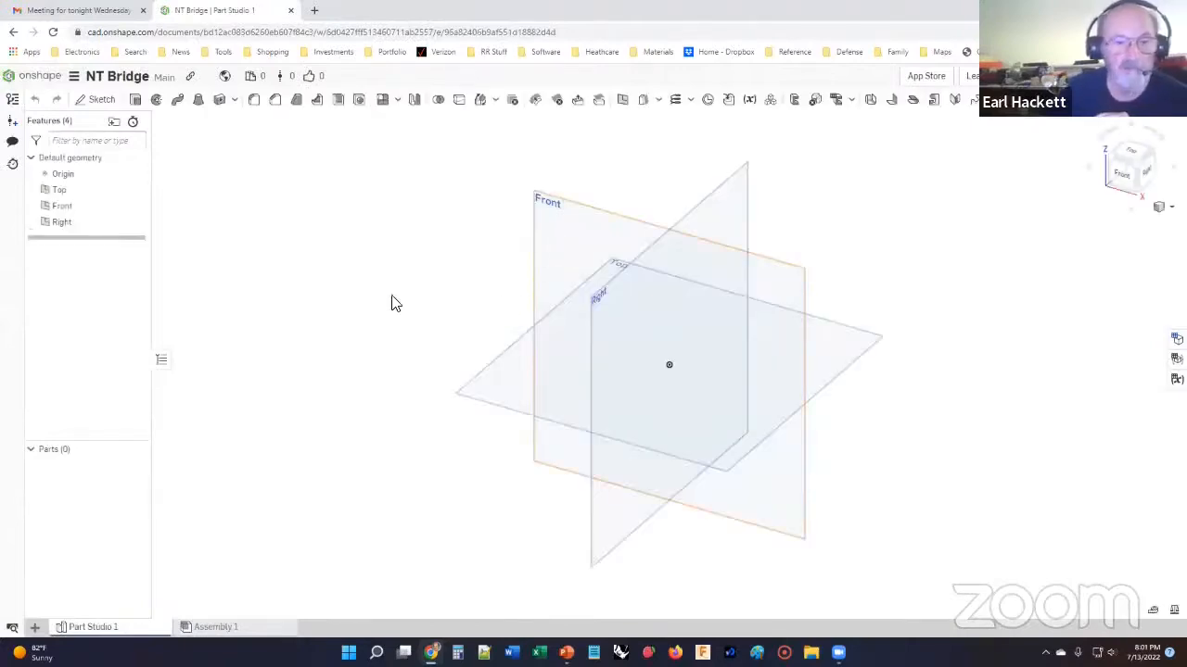
Start a new sketch on the Right plane and view the plane straight on.
mouse_move(647, 349)
right_mouse_down()
mouse_move(589, 315)
mouse_move(622, 309)
mouse_move(639, 333)
right_mouse_up()
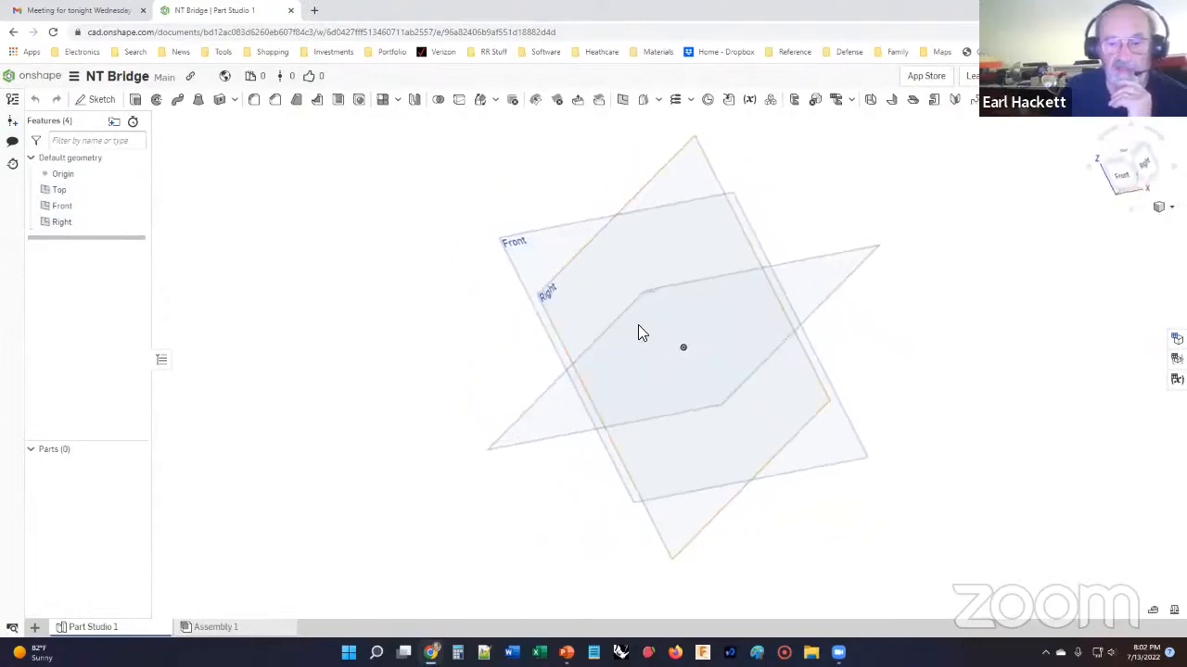
right_click_drag(603, 392, 587, 392)
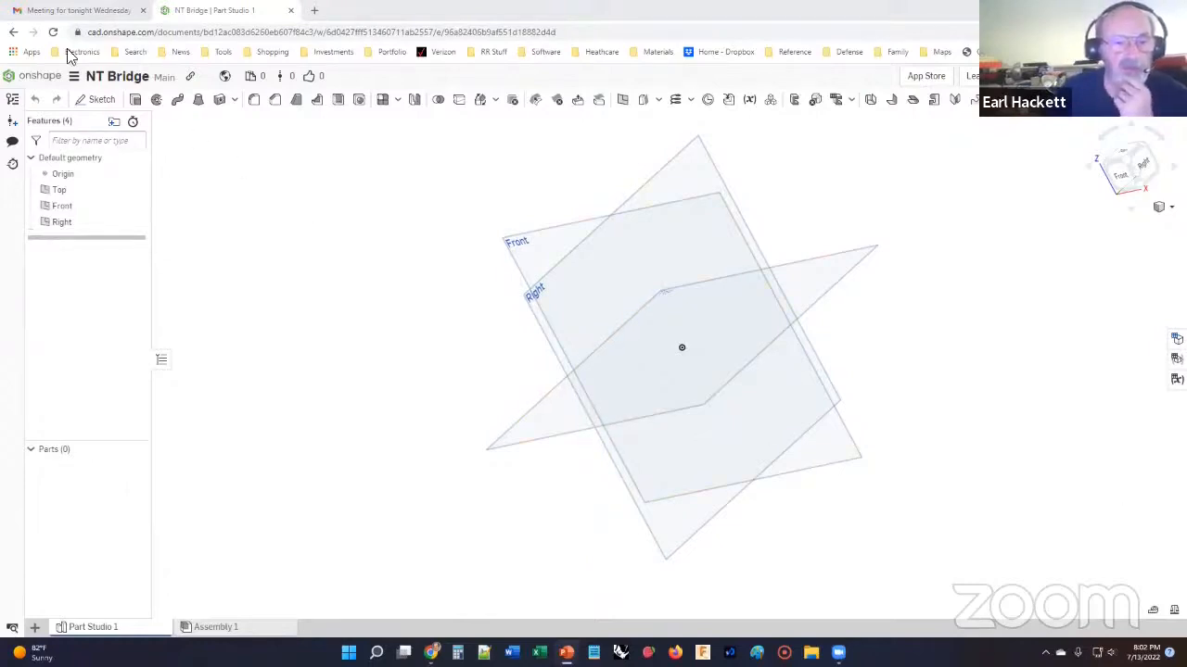
left_click(94, 100)
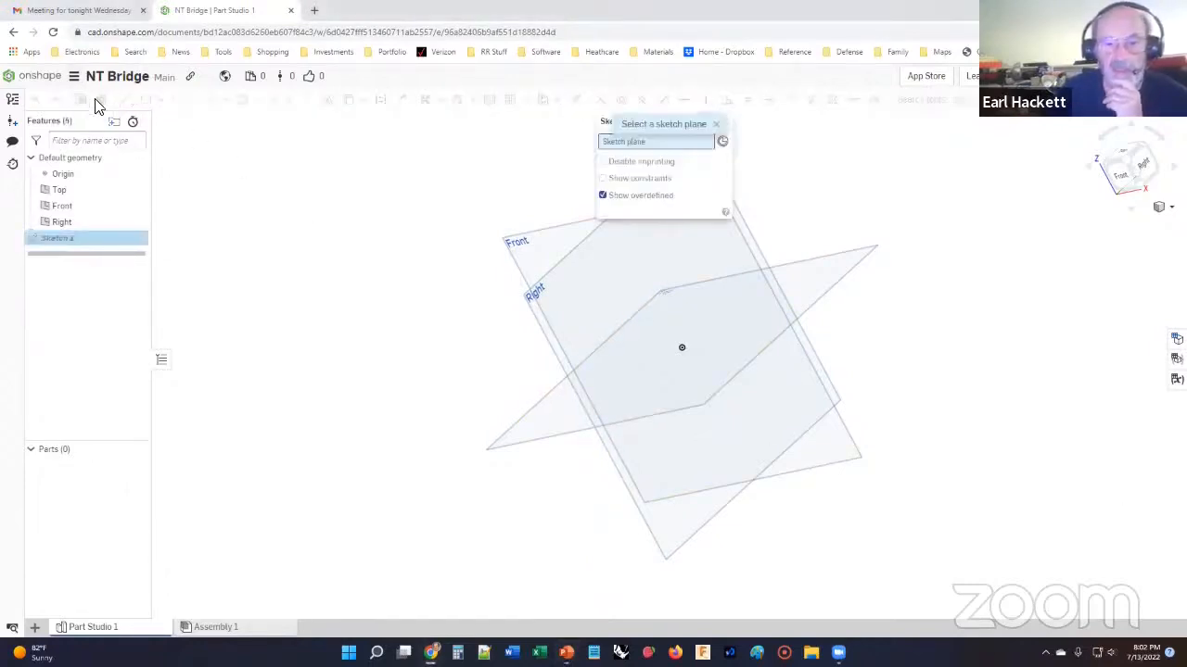
left_click(589, 282)
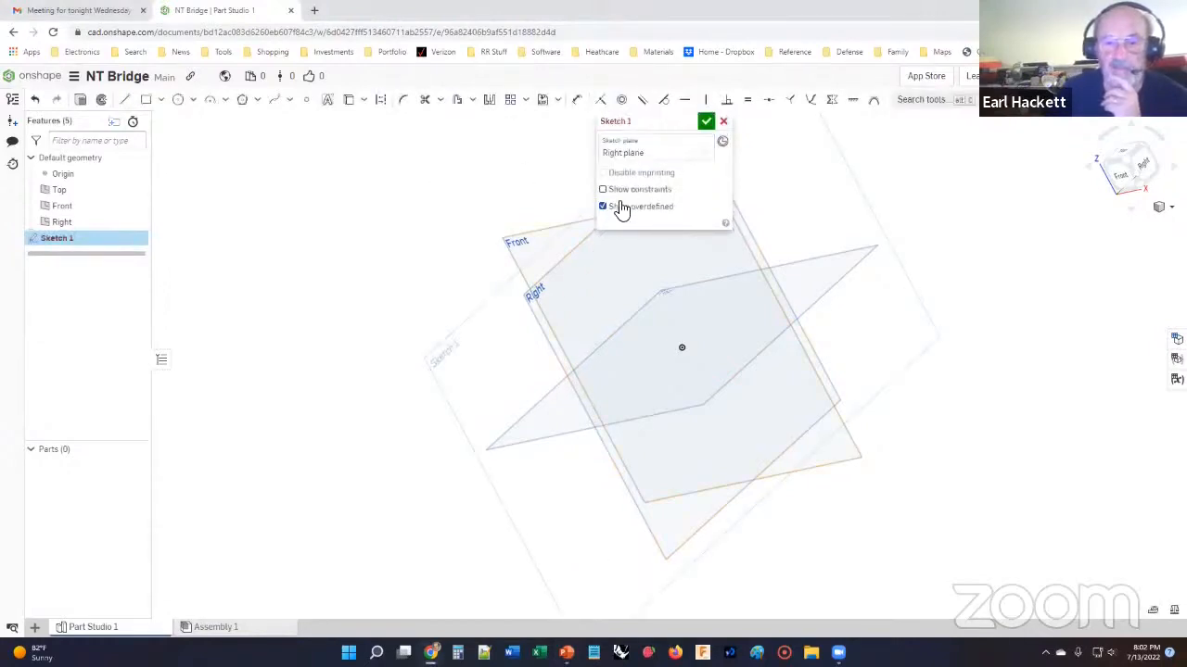
left_click(539, 293)
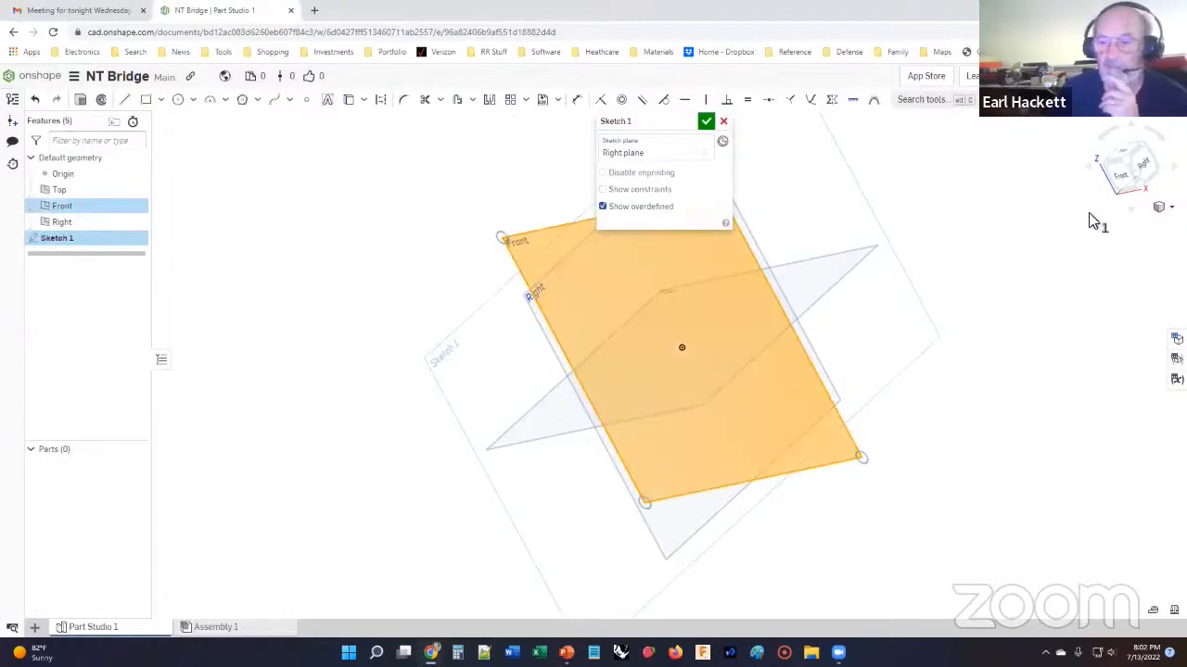
left_click(1143, 172)
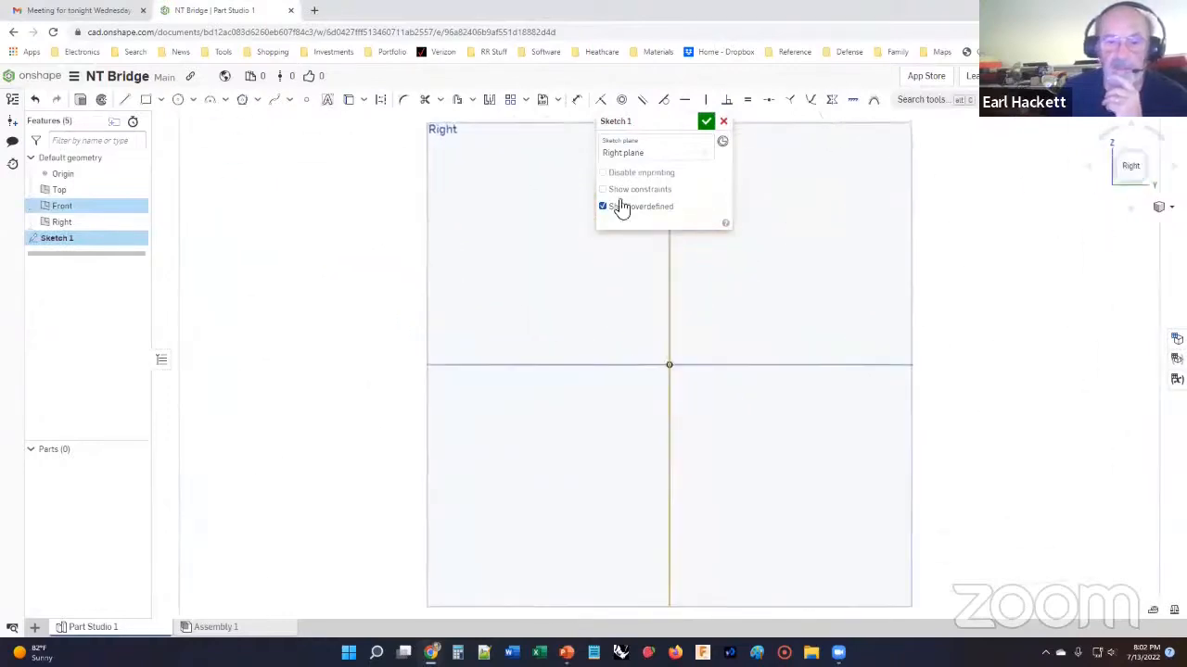
left_click(450, 170)
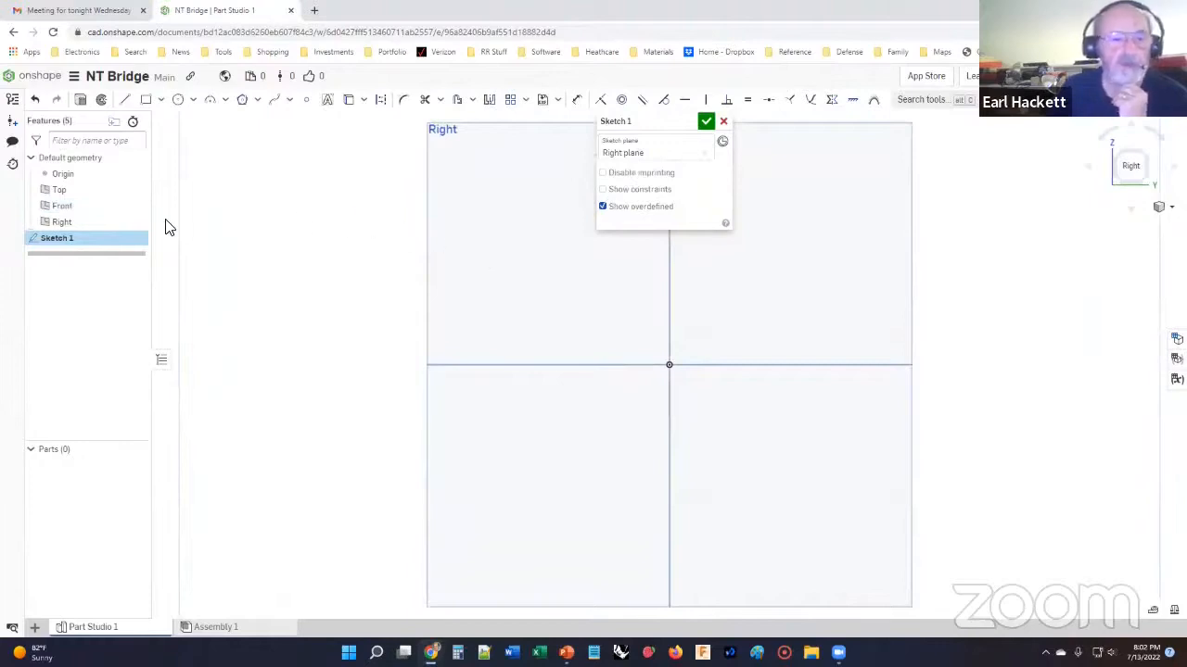
Sketch a center point rectangle about 43 mm wide and 25 mm high, up and to the left of the origin.
left_click(160, 100)
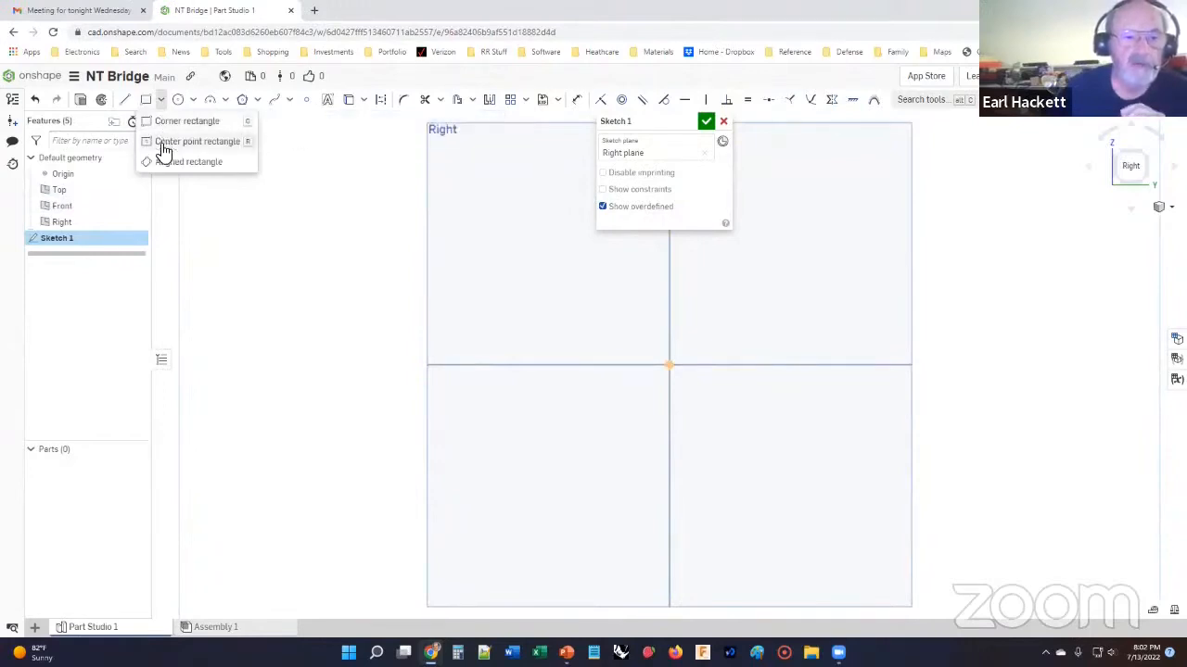
left_click(196, 141)
left_click(550, 319)
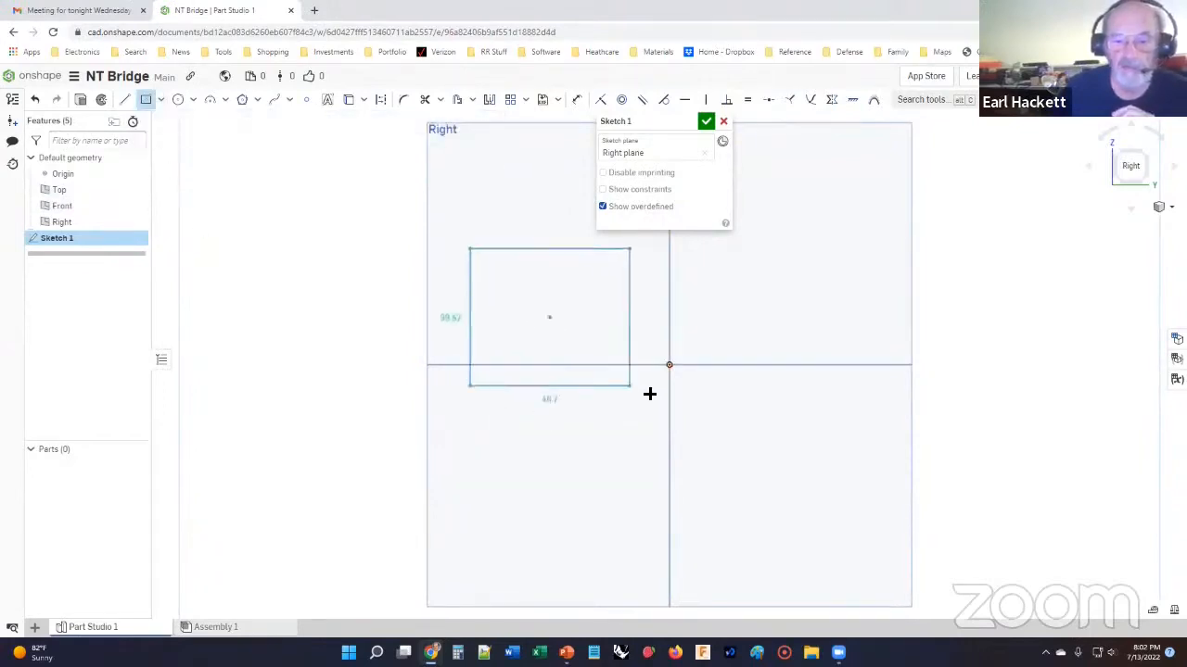
left_click(619, 356)
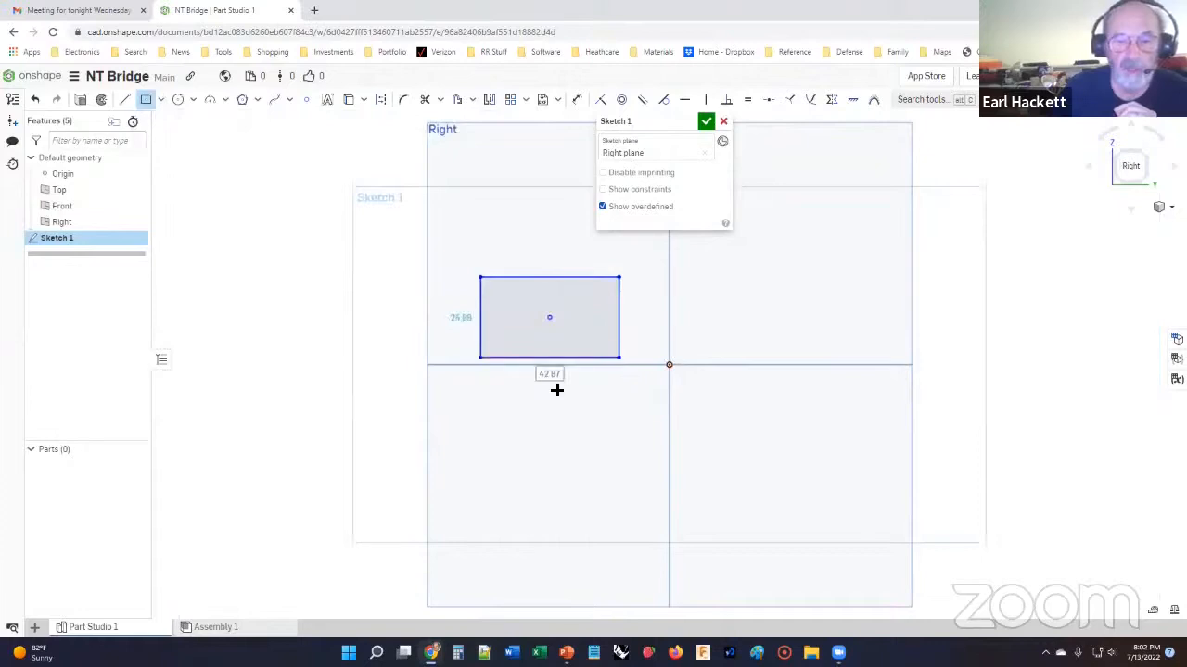
Dimension the rectangle to 175 mm wide and 21 mm high.
left_click(577, 102)
left_click(540, 278)
left_click(544, 256)
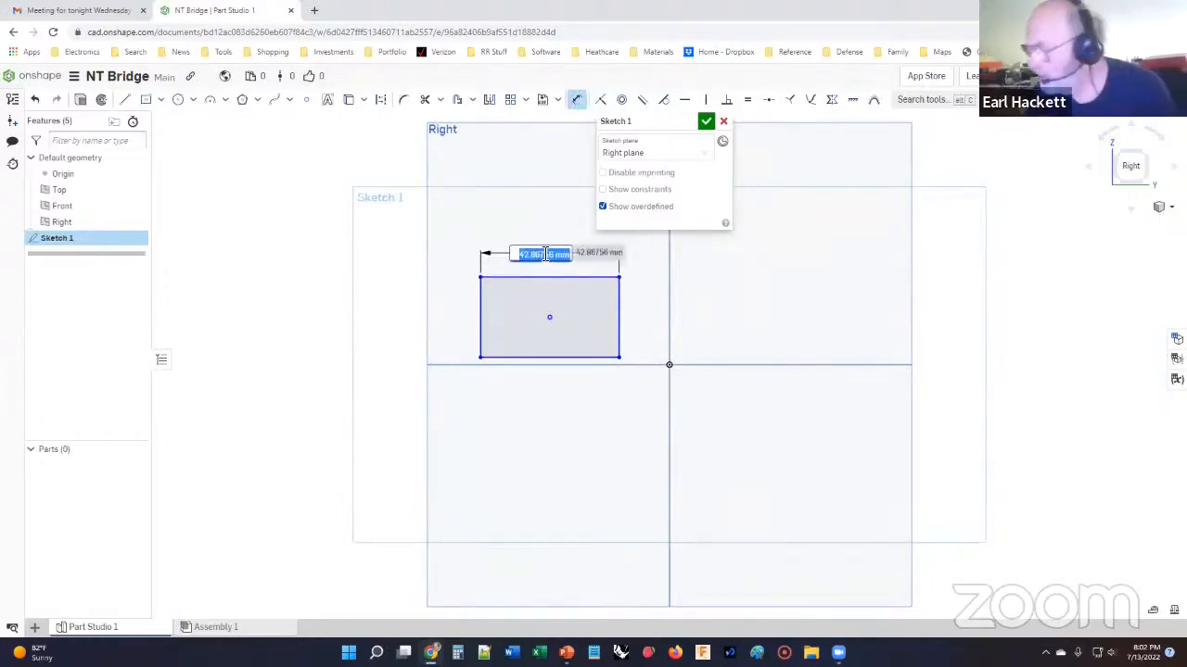
key("BackSpace")
type("175")
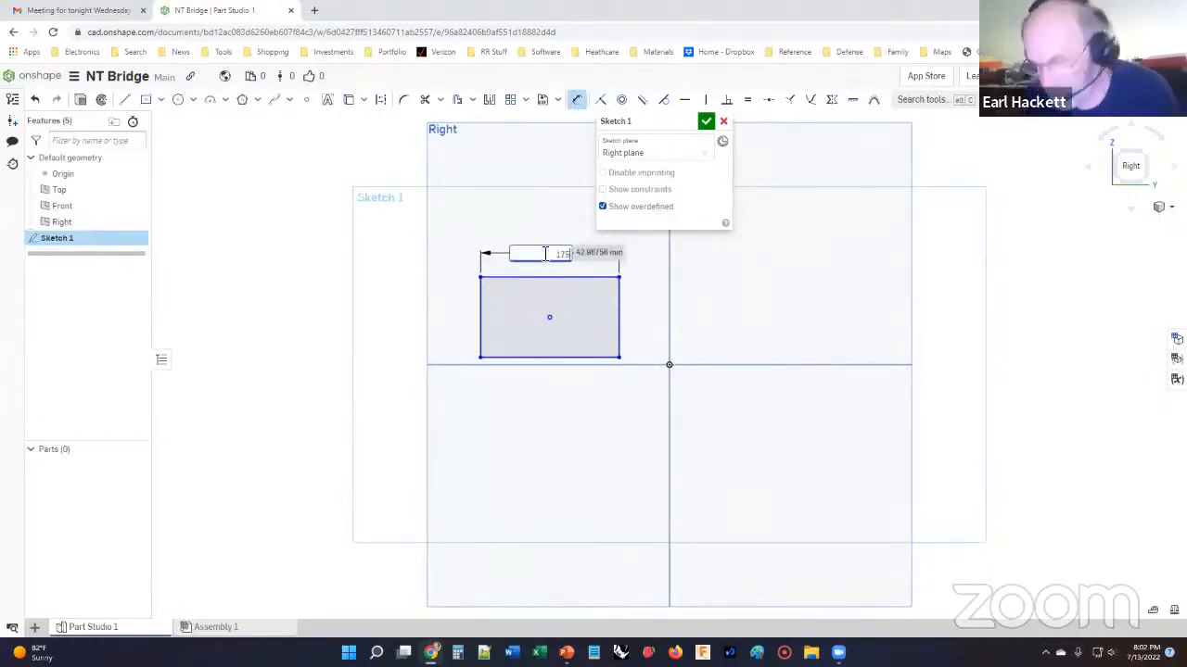
key("Return")
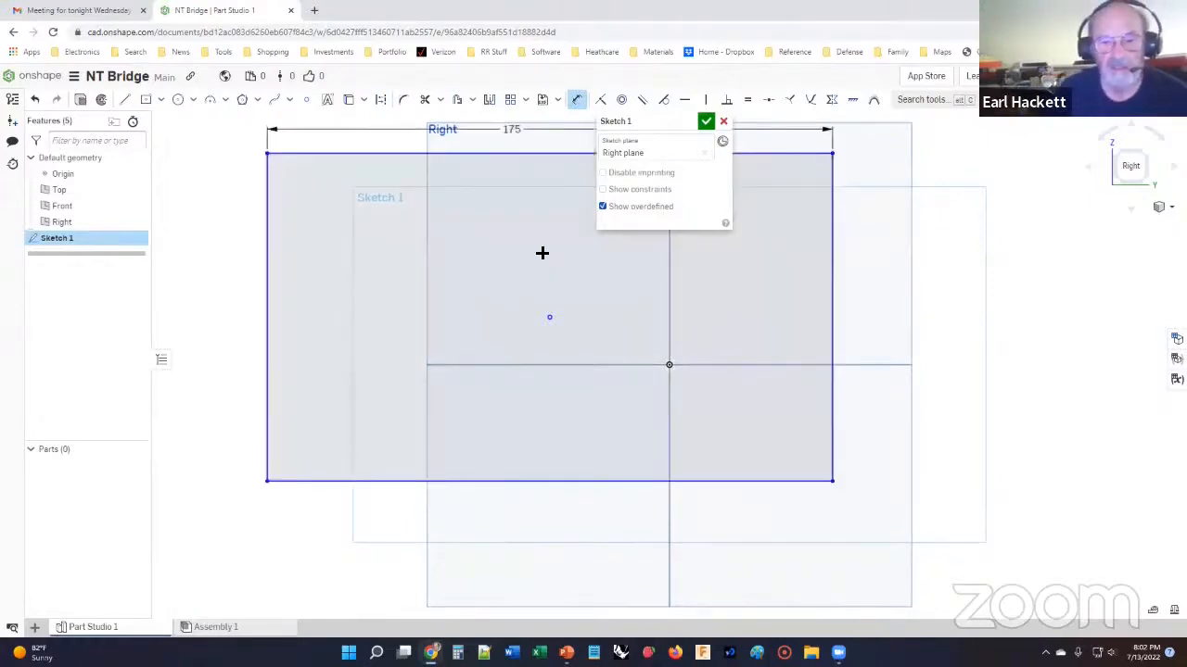
left_click(833, 296)
left_click(876, 295)
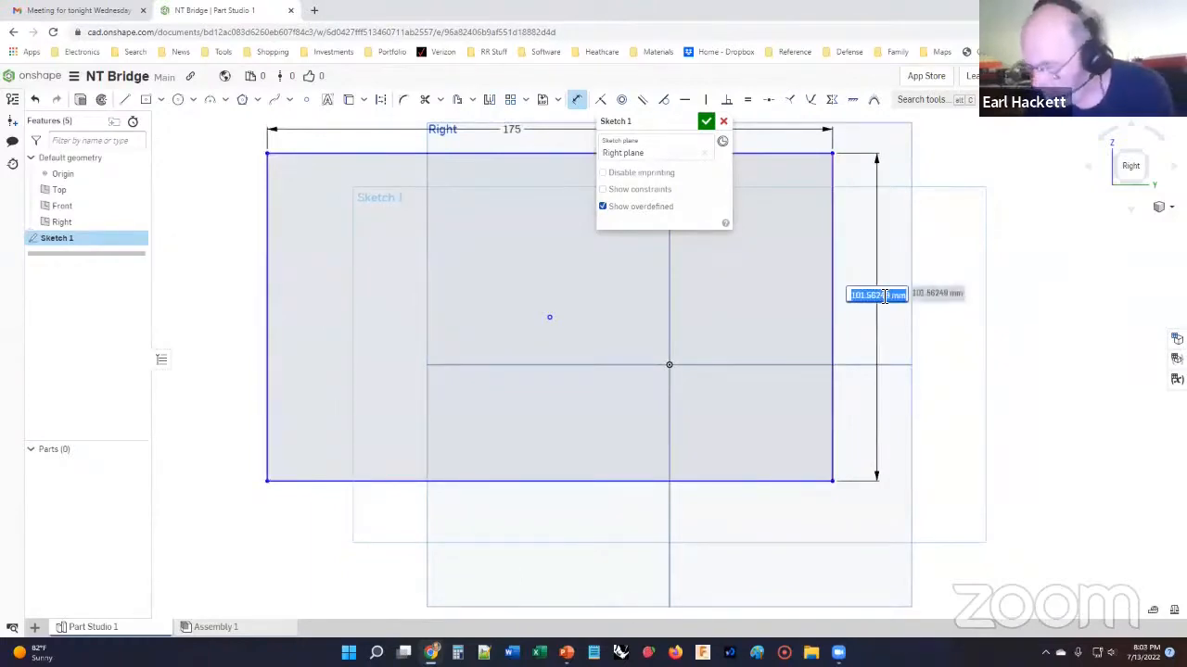
type("21")
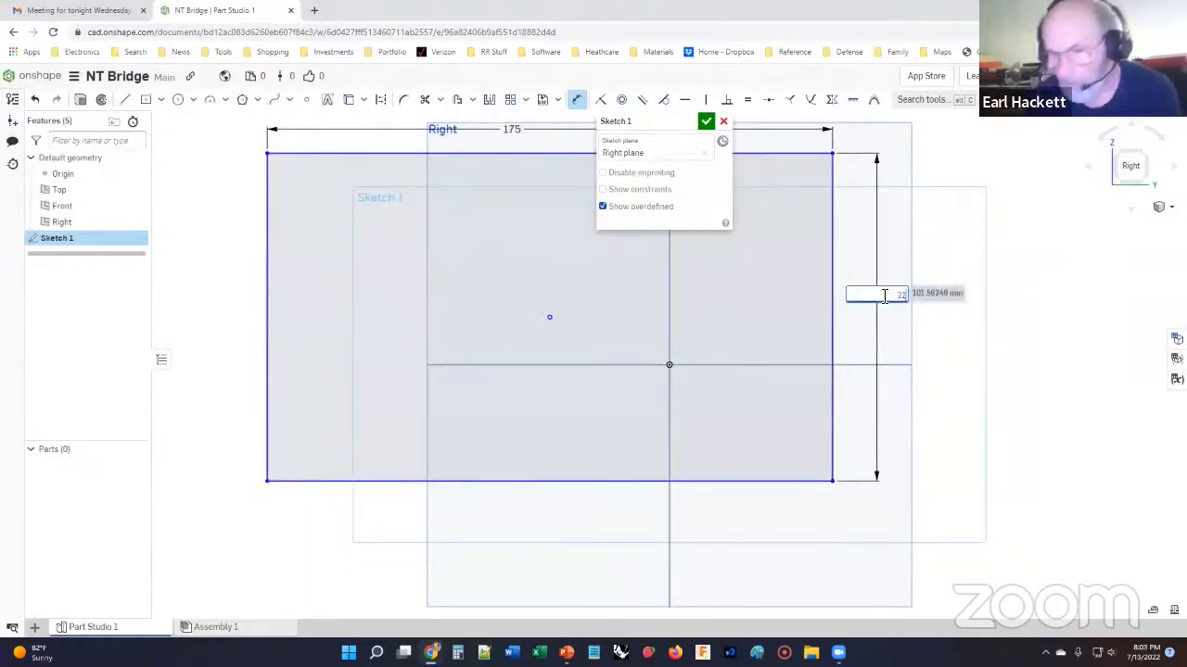
key("Return")
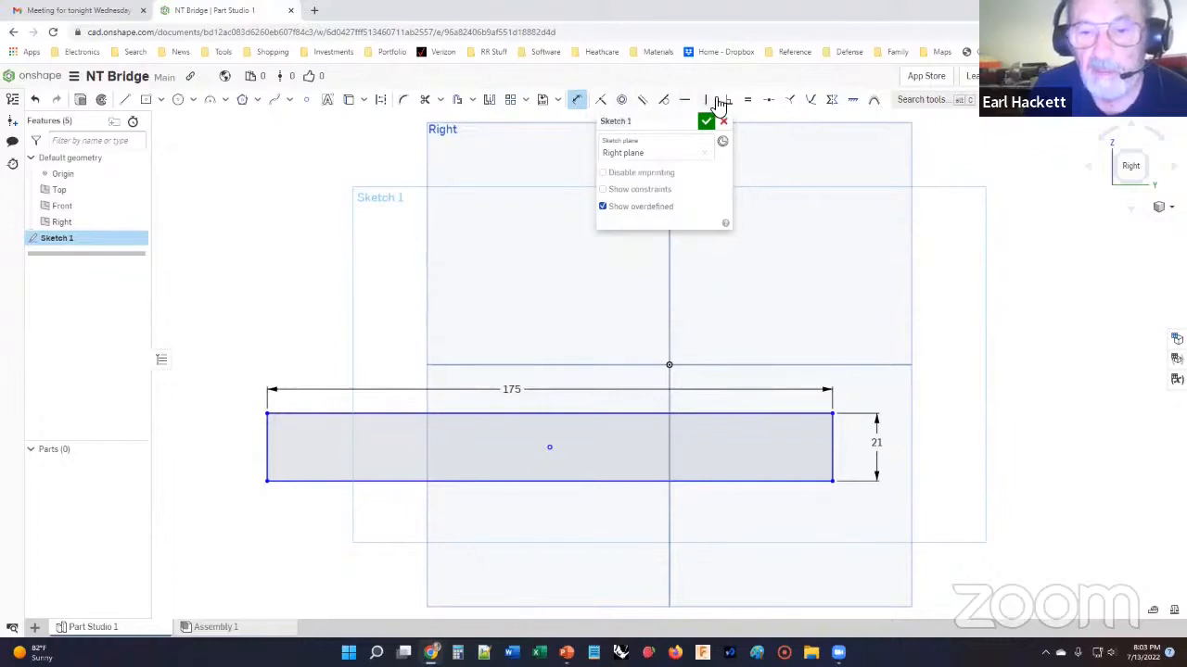
Make the rectangle's center point coincident with the origin.
left_click(602, 100)
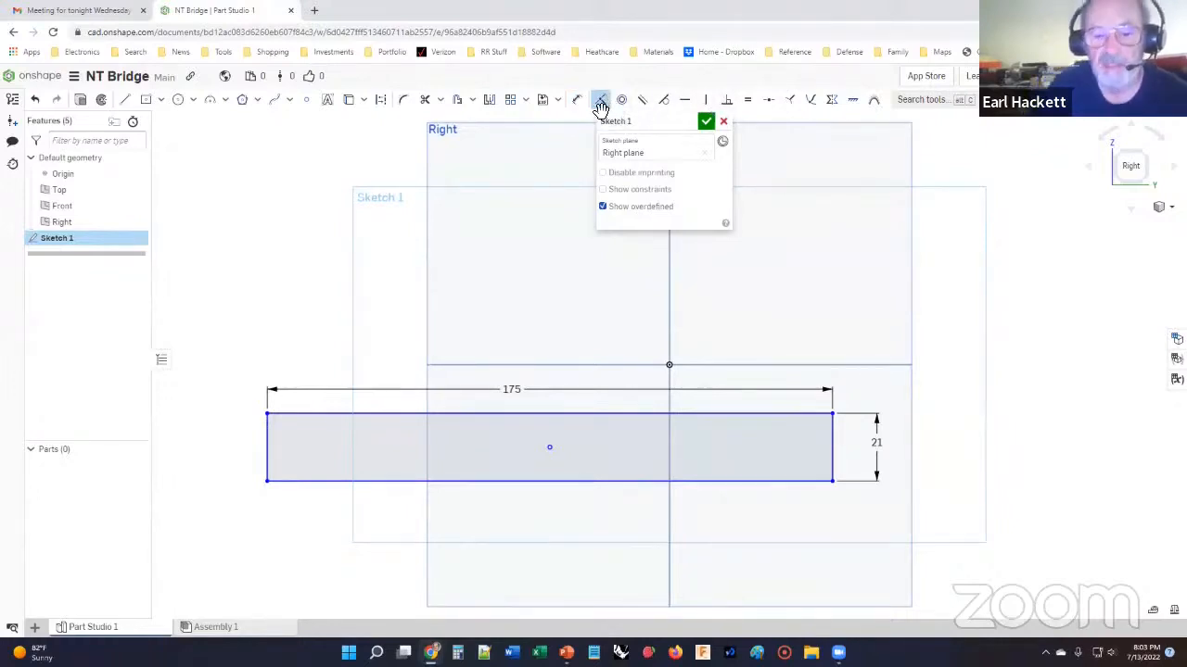
left_click(549, 448)
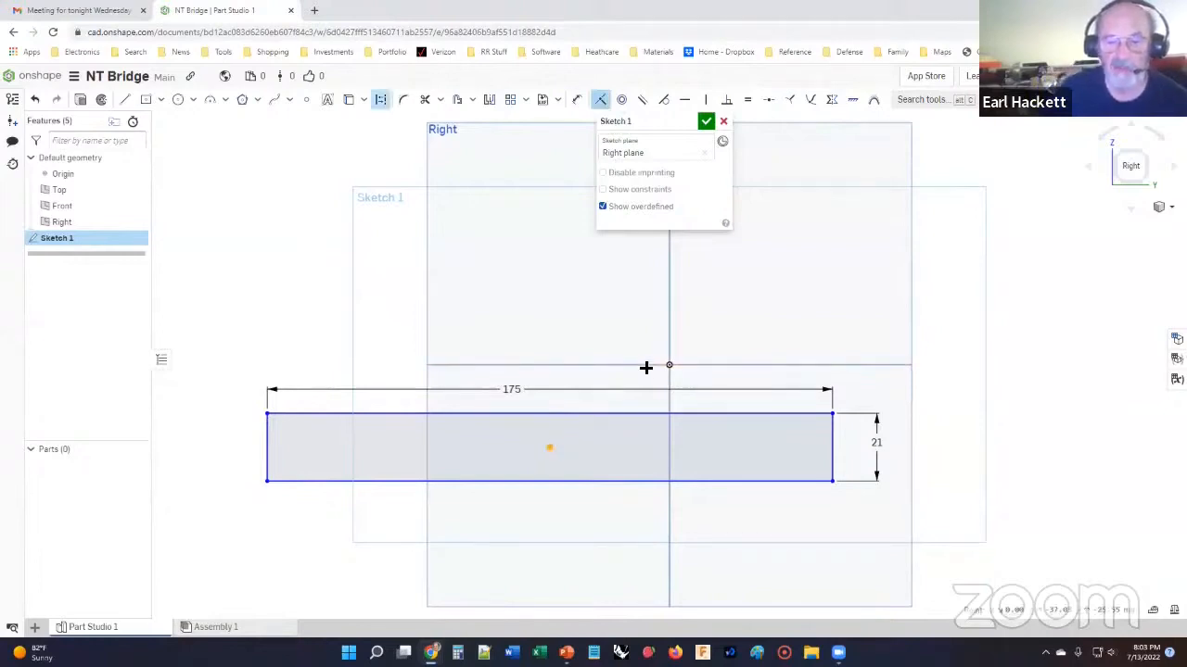
left_click(665, 366)
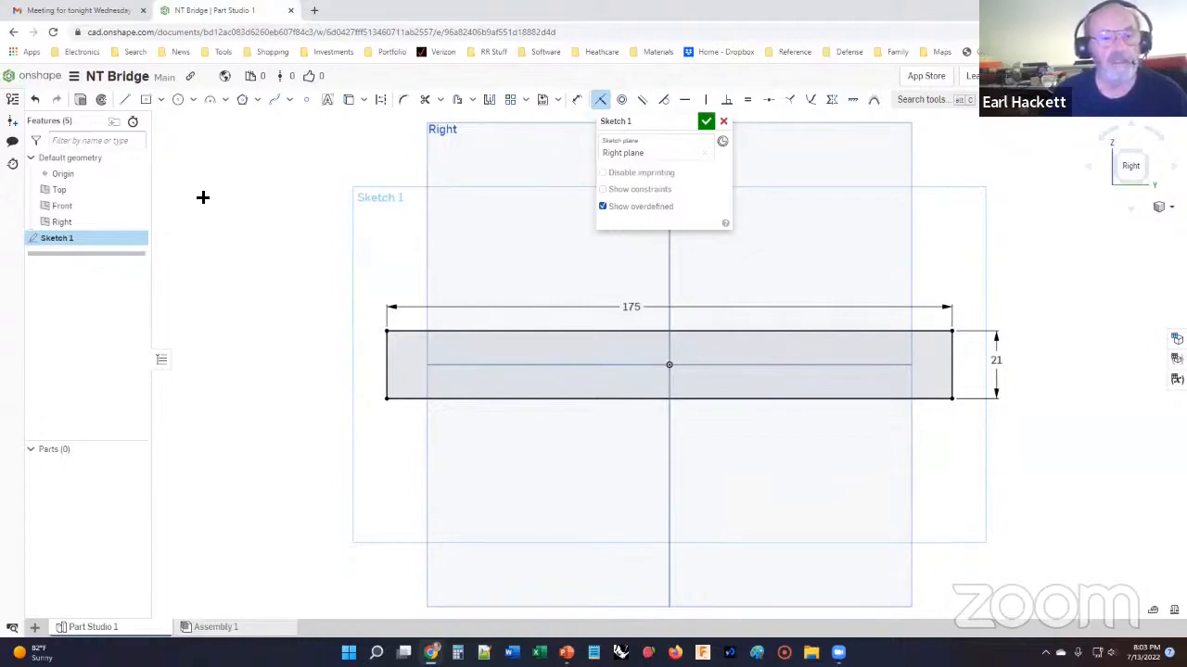
Extrude the rectangle as a new solid, symmetric about the sketch plane, with a depth of 0.4 mm.
left_click(82, 102)
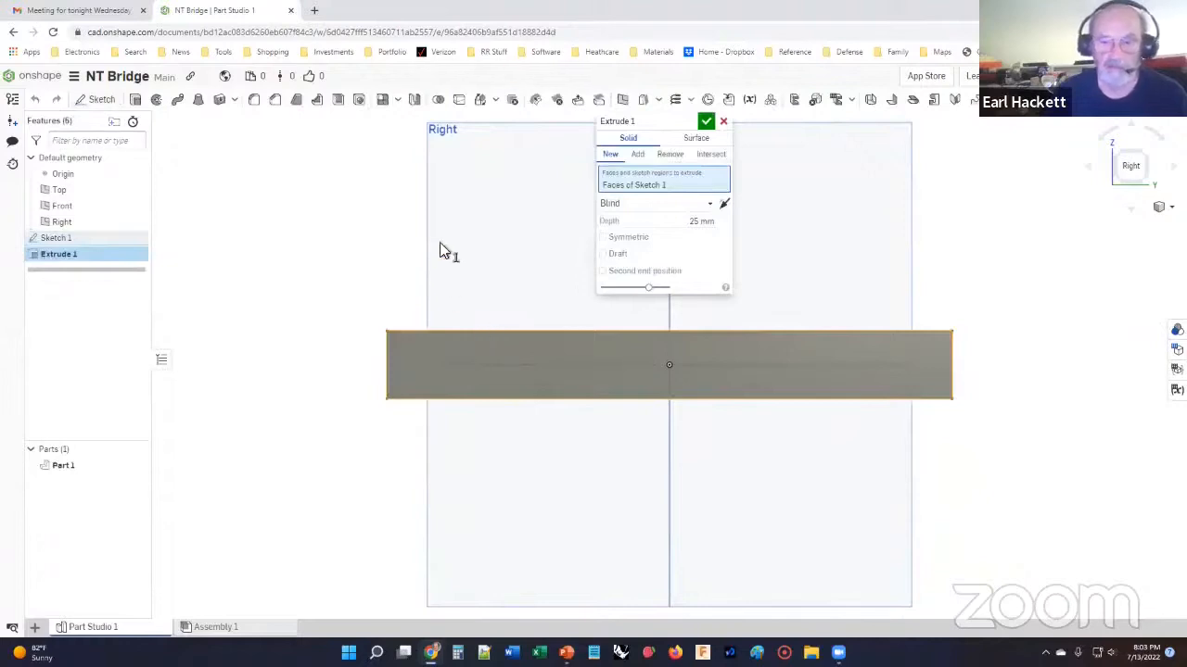
left_click(603, 238)
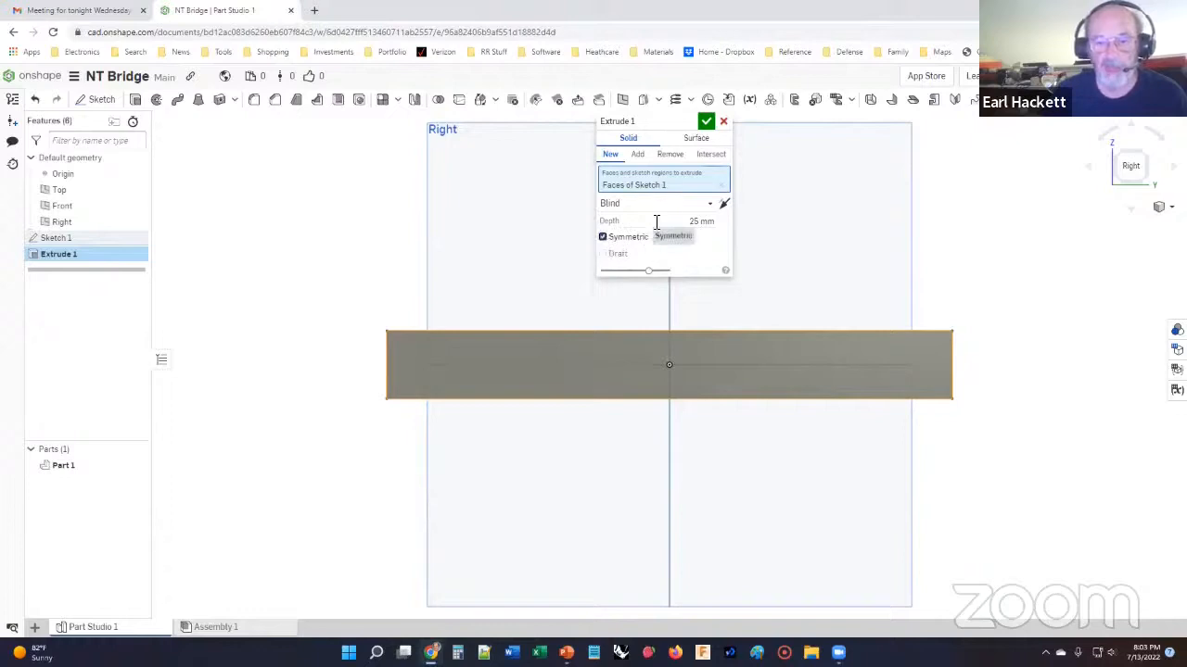
left_click_drag(678, 222, 713, 227)
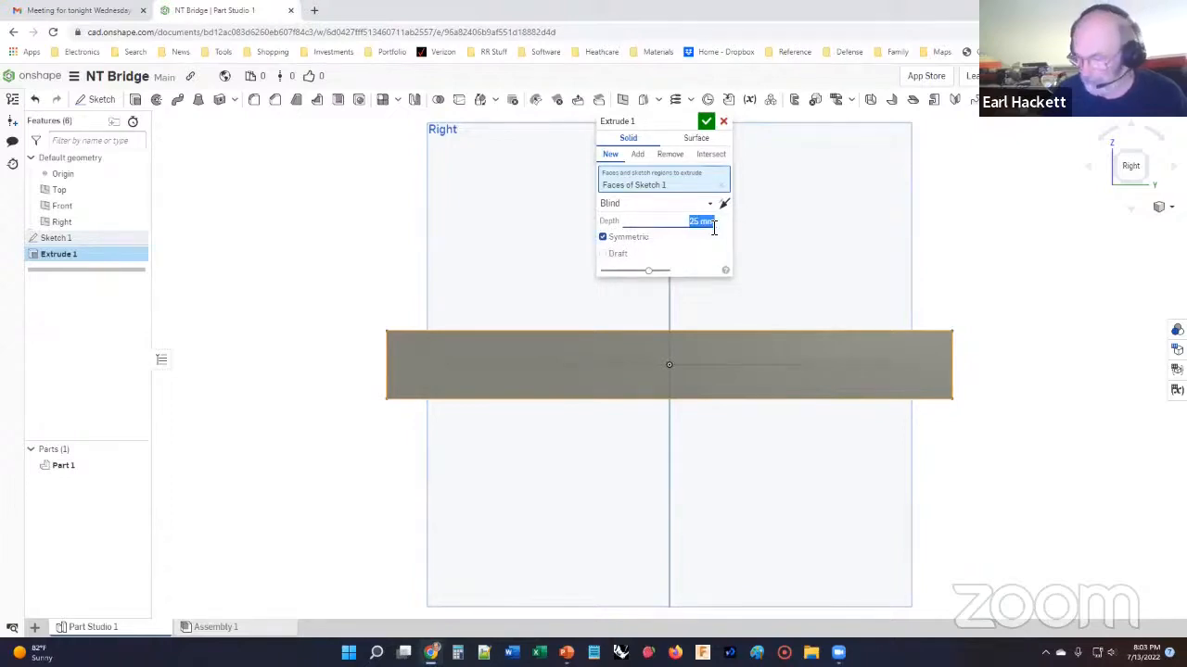
key("BackSpace")
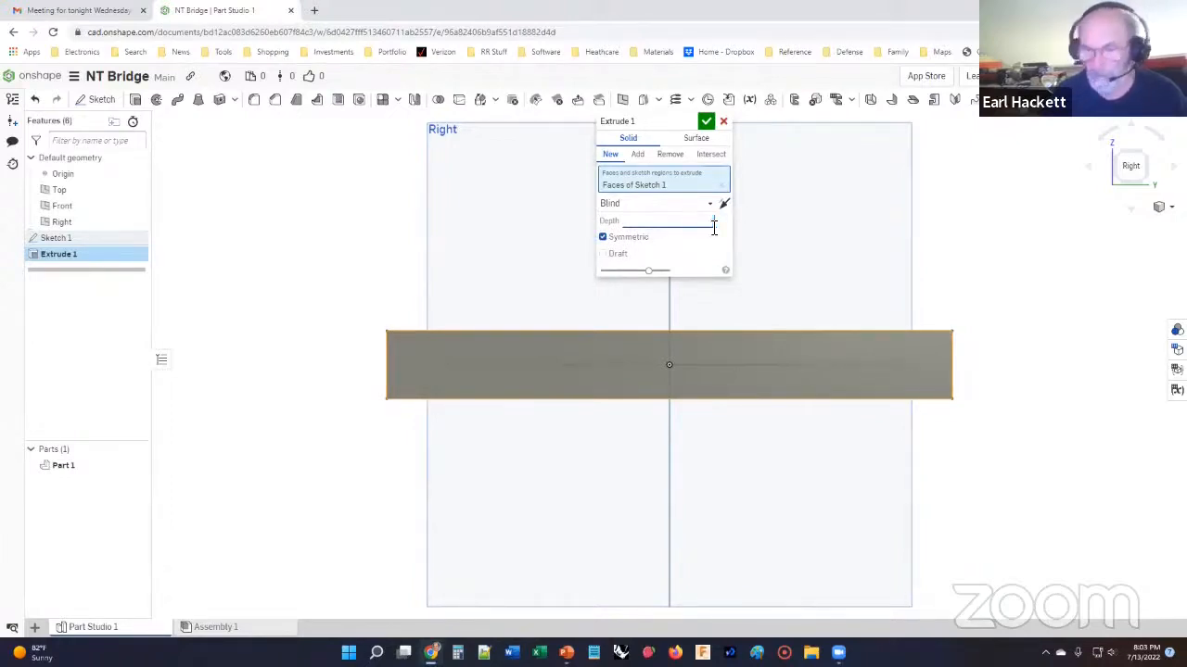
key("ctrl+z")
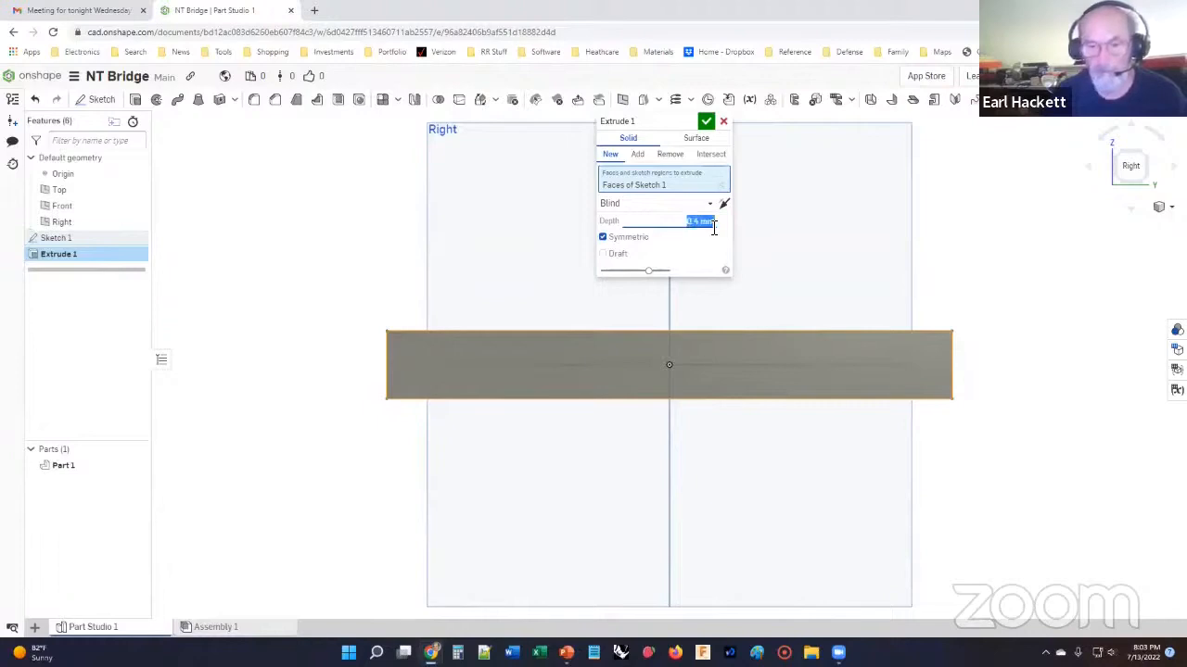
left_click(706, 123)
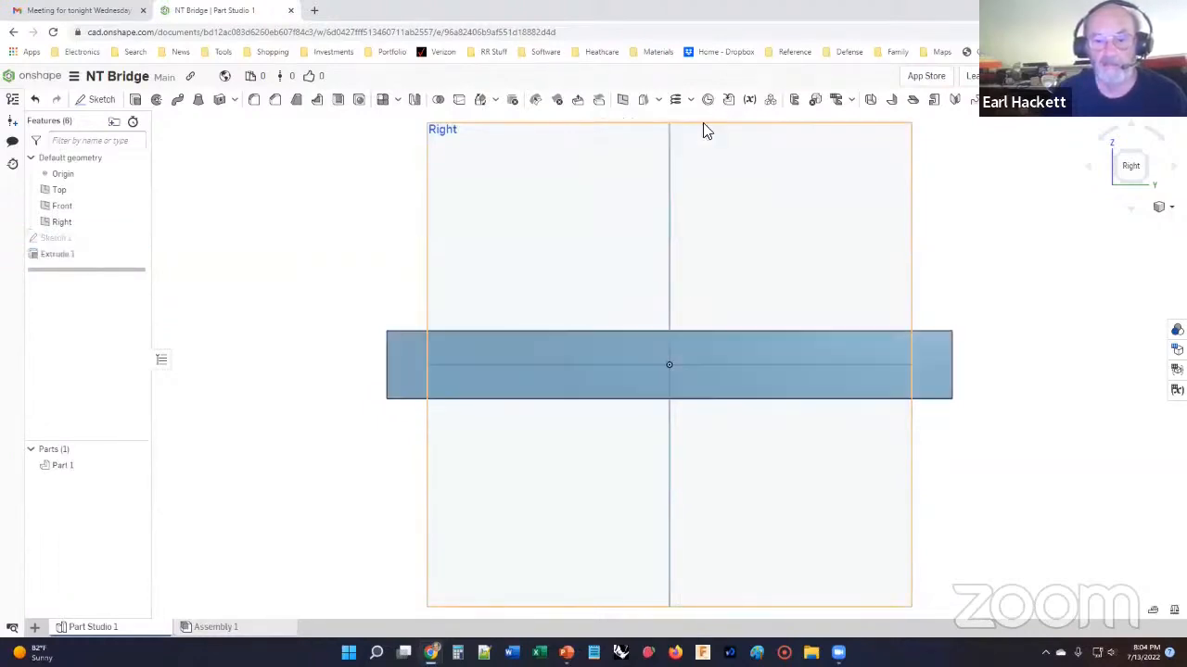
Start a new sketch on the Front plane, viewed straight on.
right_click_drag(344, 217, 436, 227)
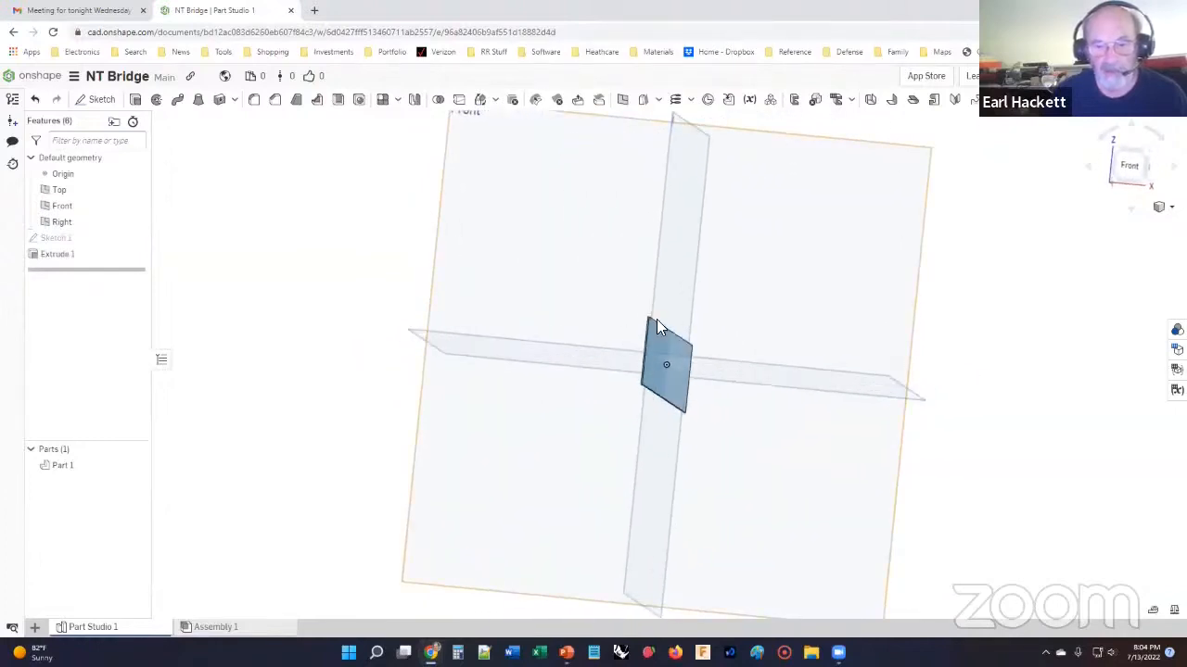
scroll(626, 326, "up", 5)
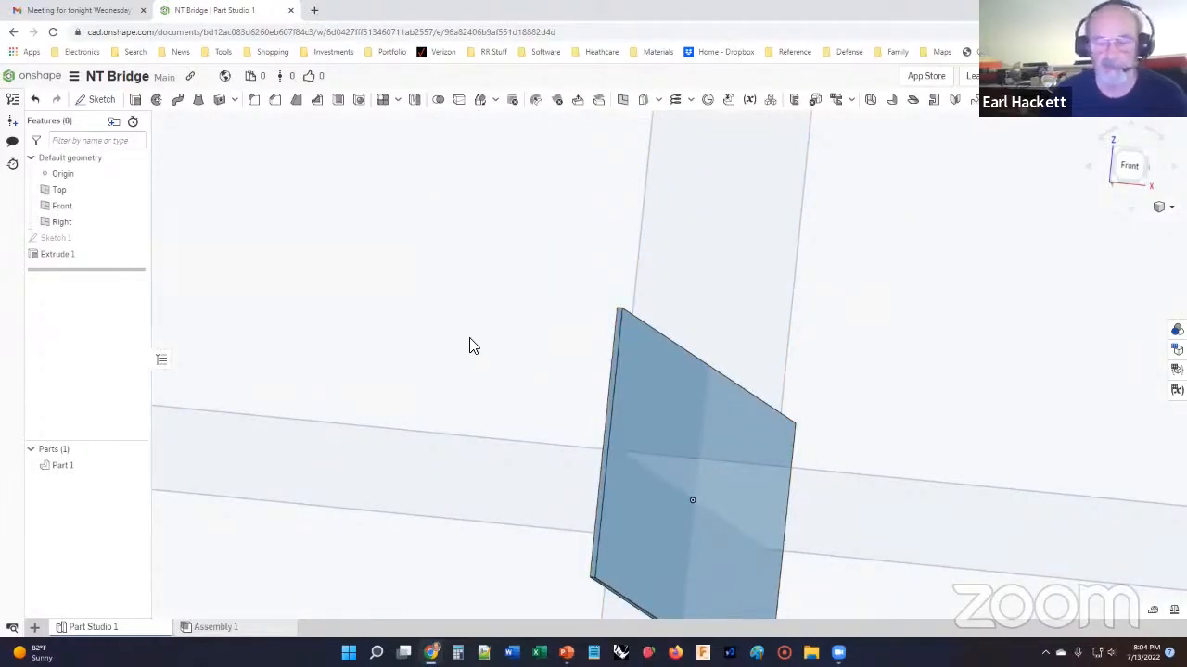
left_click(1127, 164)
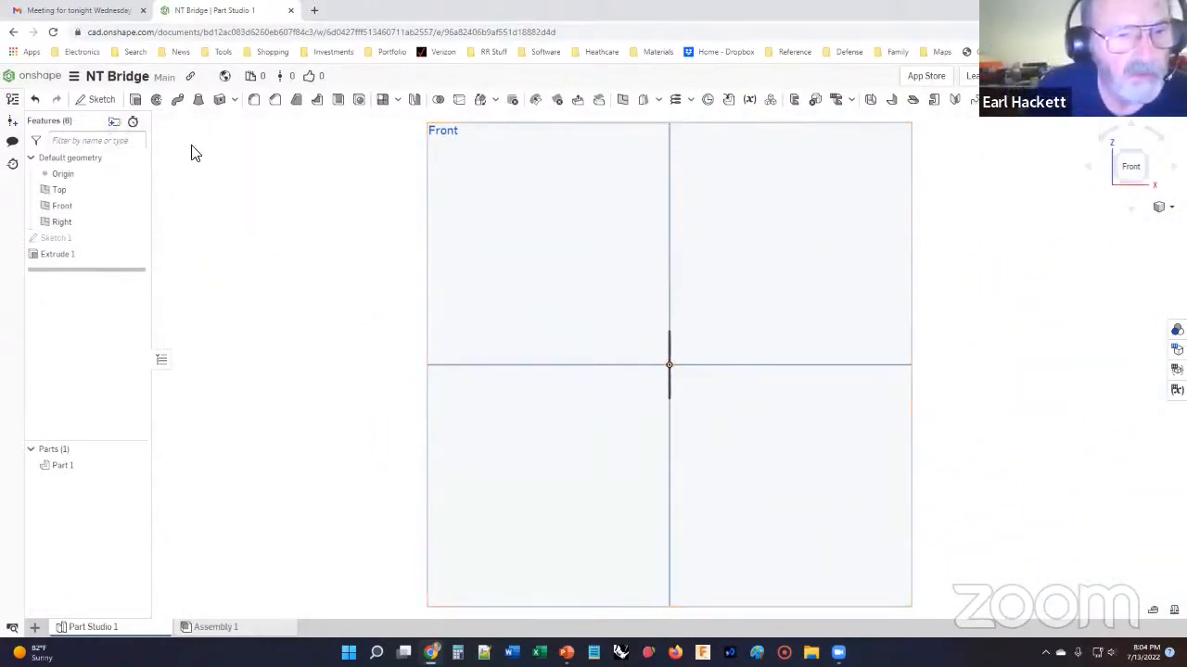
left_click(95, 100)
left_click(524, 229)
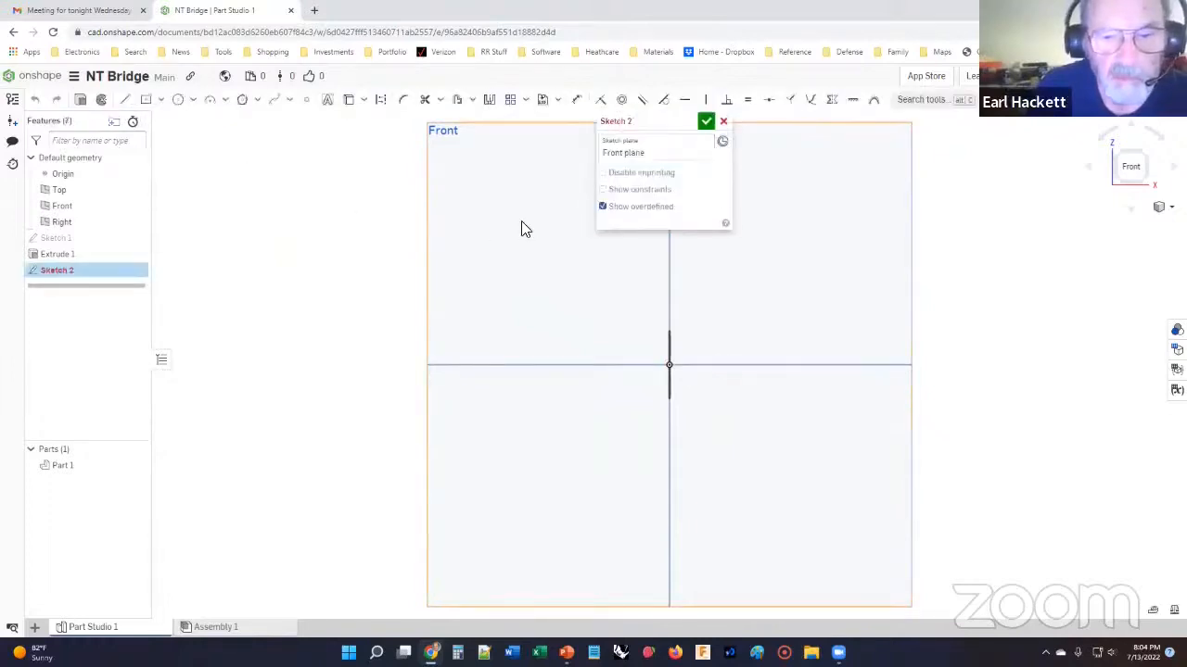
Sketch a corner rectangle about 18 mm wide and 3.8 mm high across the vertical axis, just above the thin plate.
left_click(163, 100)
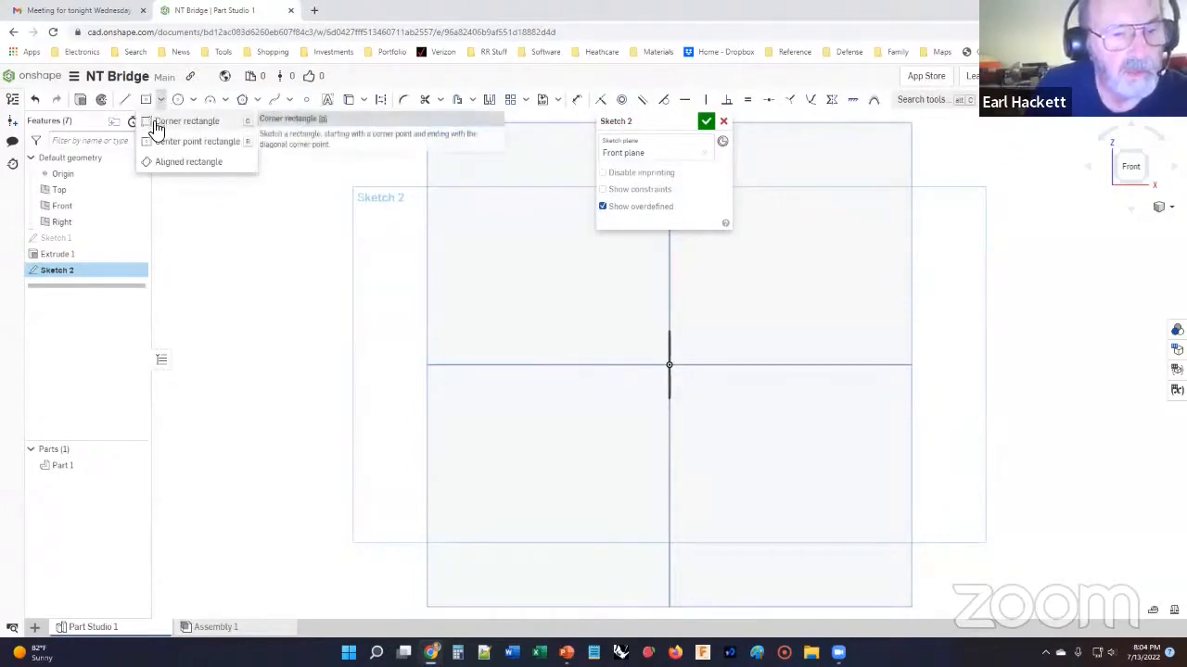
left_click(158, 120)
left_click(641, 316)
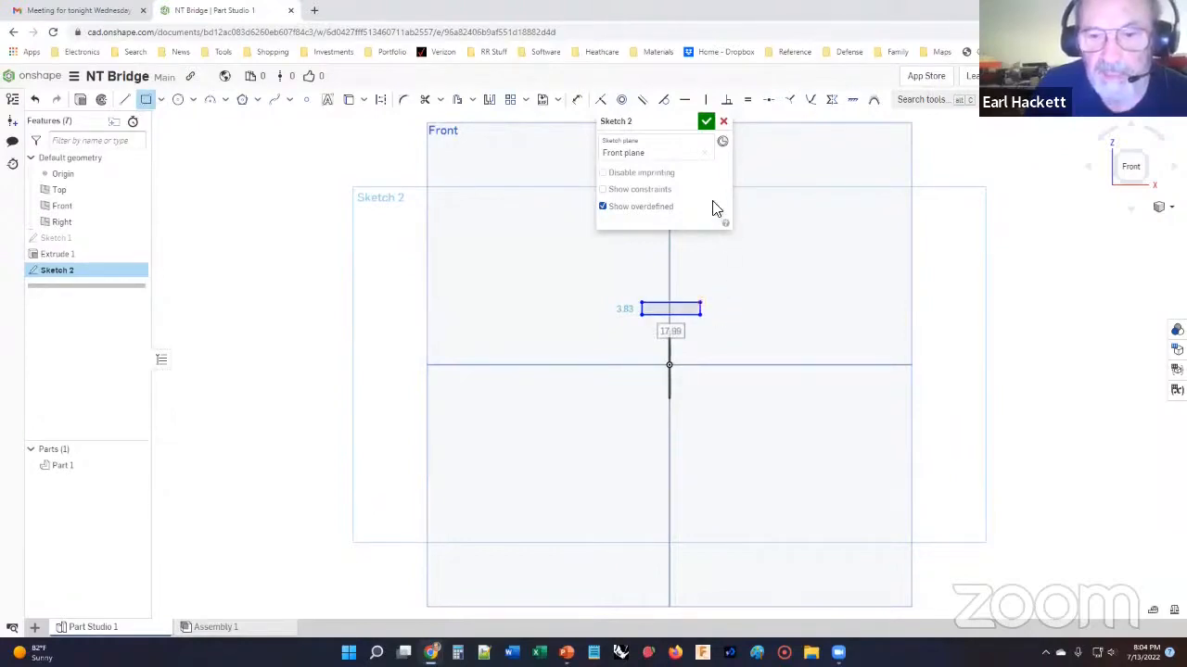
left_click(577, 100)
left_click(669, 304)
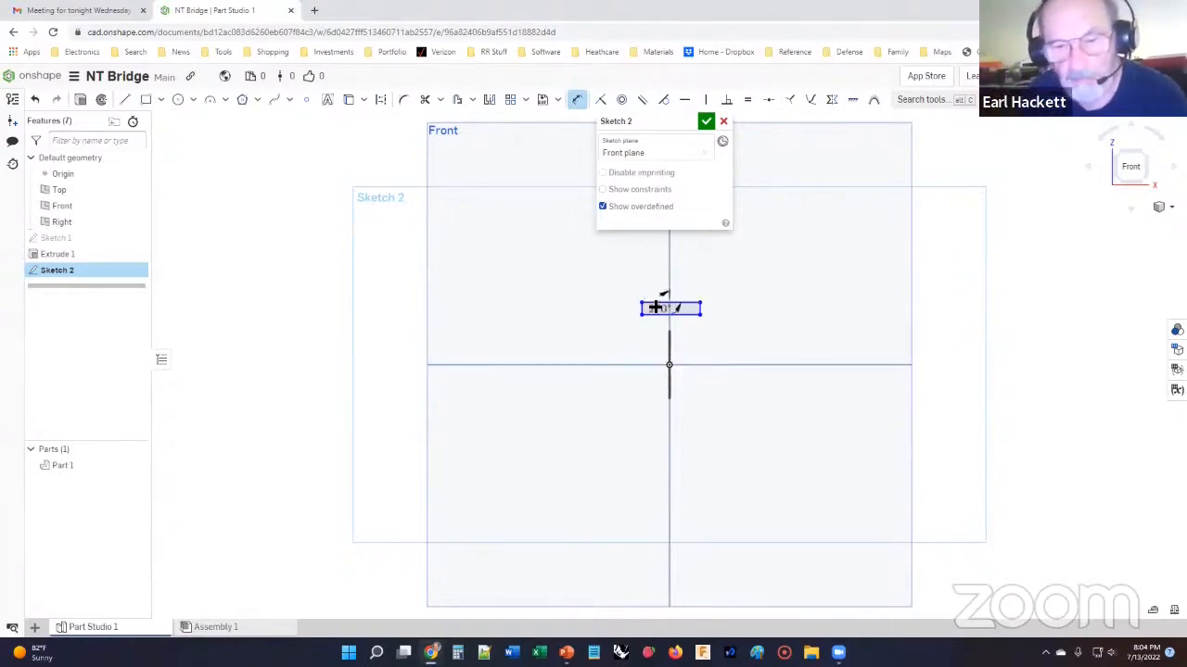
right_click(664, 284)
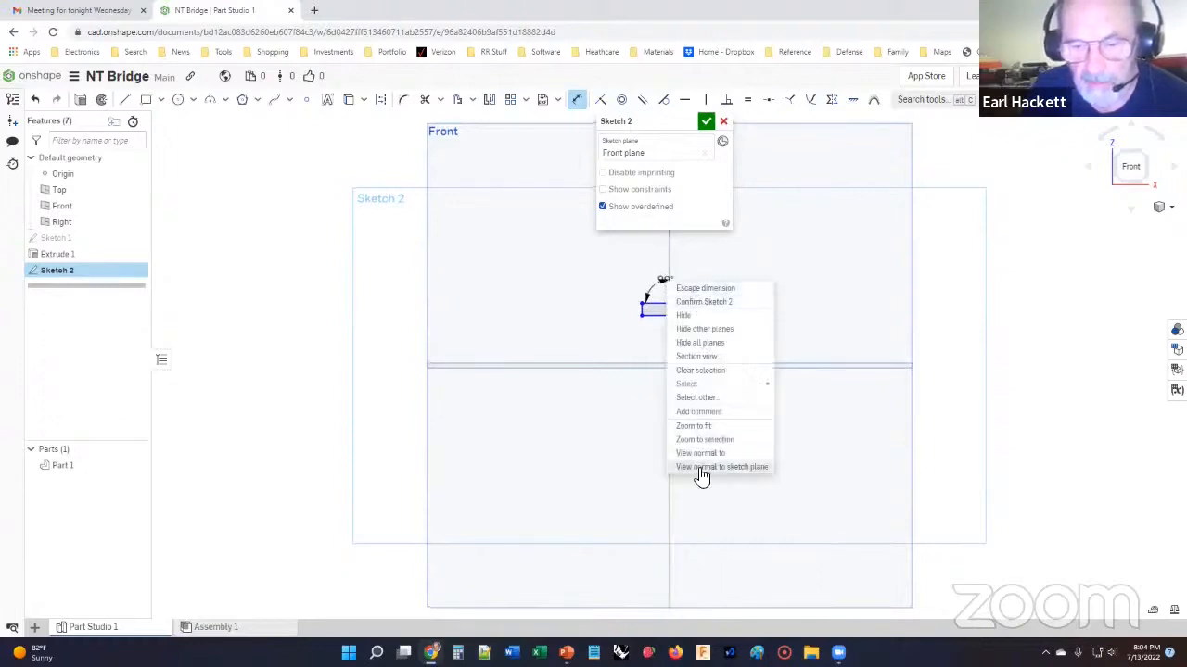
left_click(615, 155)
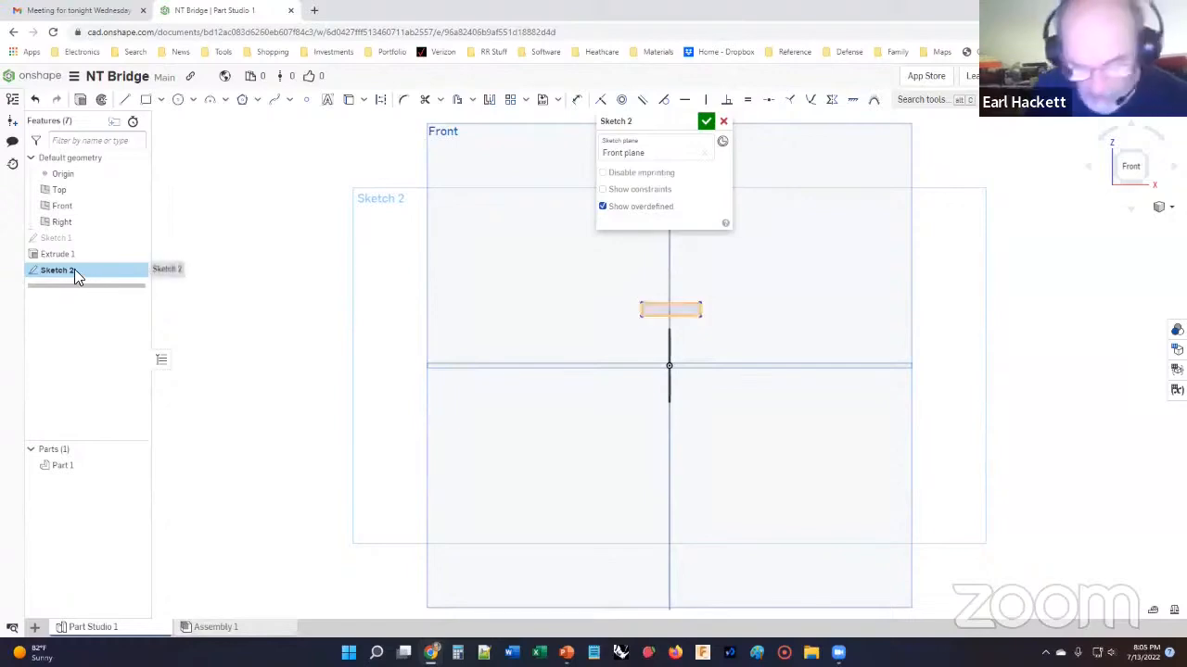
Undo the drawn rectangle and sketch a corner rectangle about 13.4 mm wide and 3.1 mm high across the vertical axis, above the plate.
key("ctrl+z")
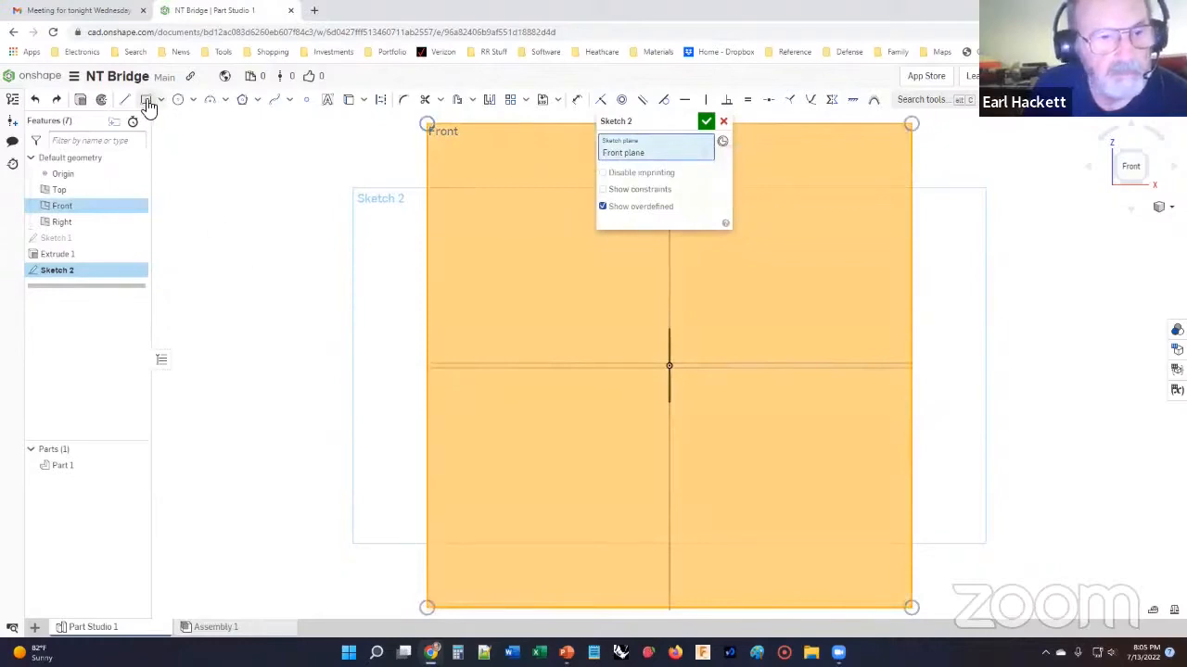
left_click(145, 99)
left_click(647, 319)
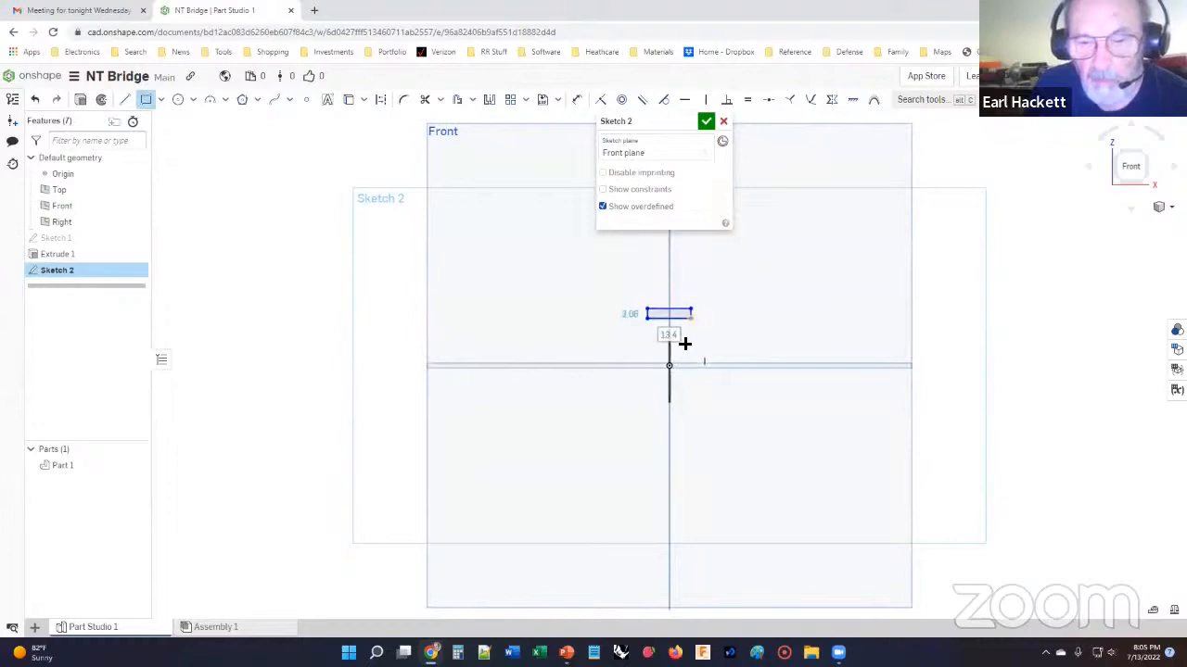
Dimension the rectangle's width to 3.6 mm.
left_click(577, 101)
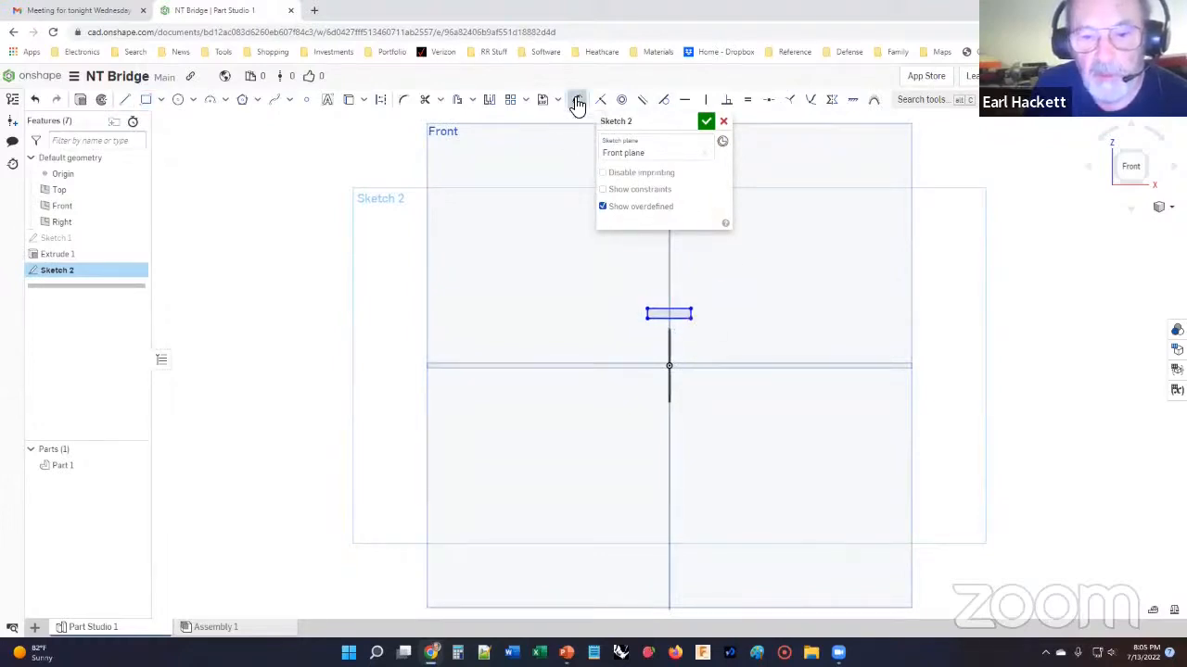
left_click(662, 309)
left_click(664, 280)
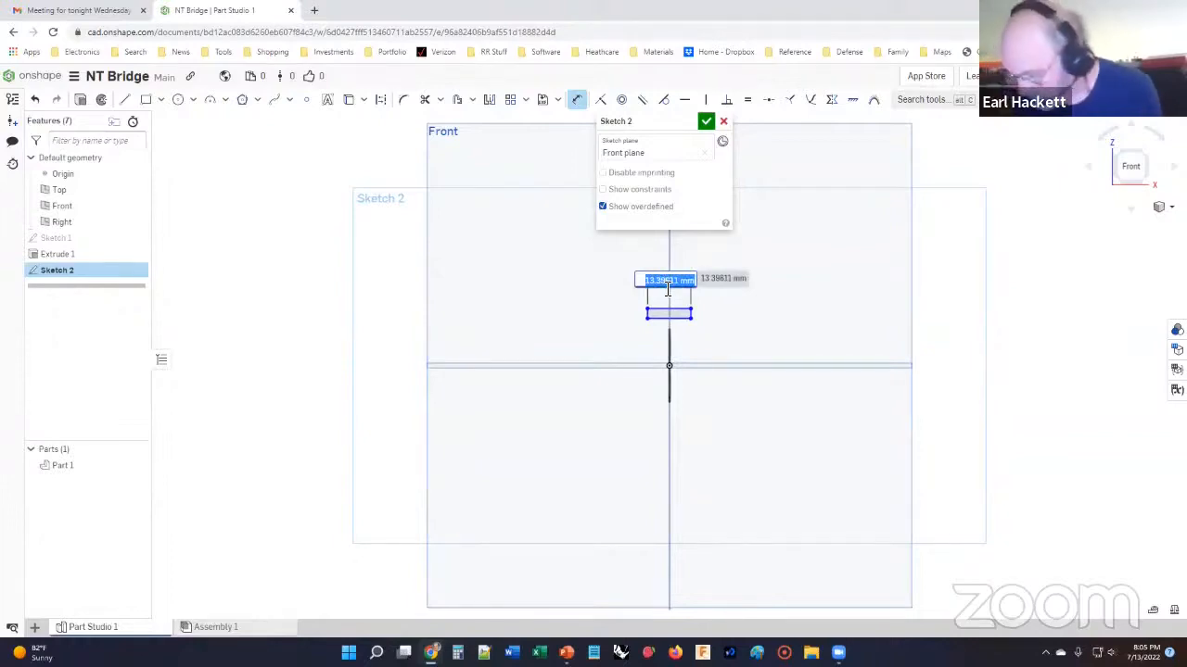
type("3.6")
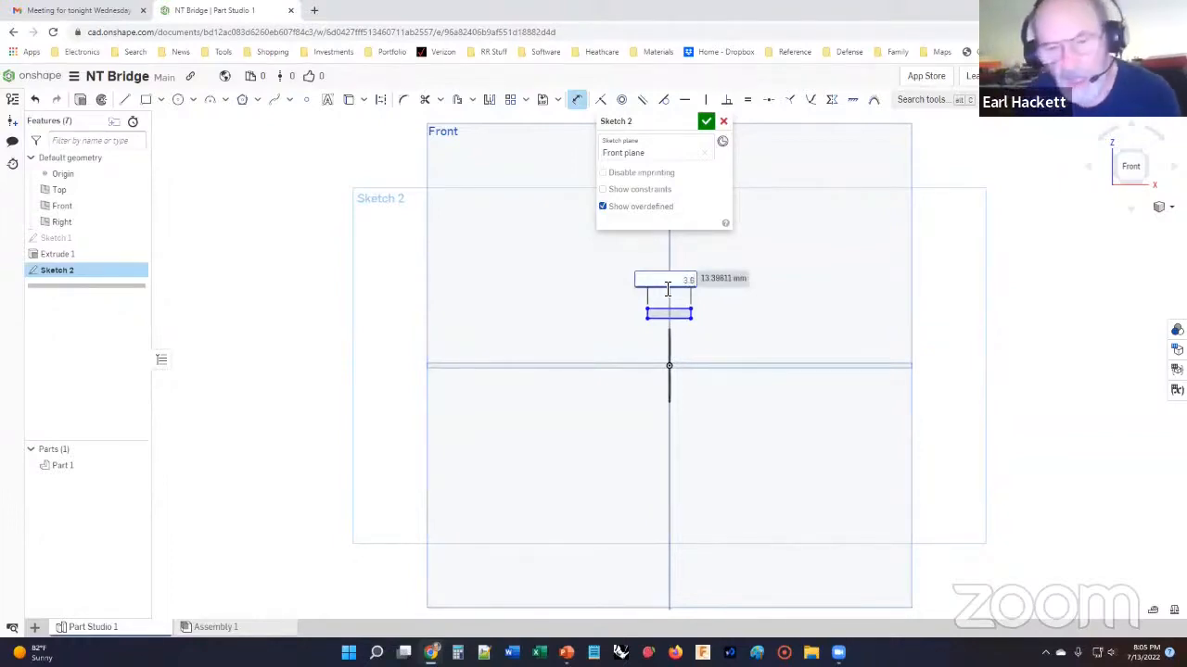
key("Return")
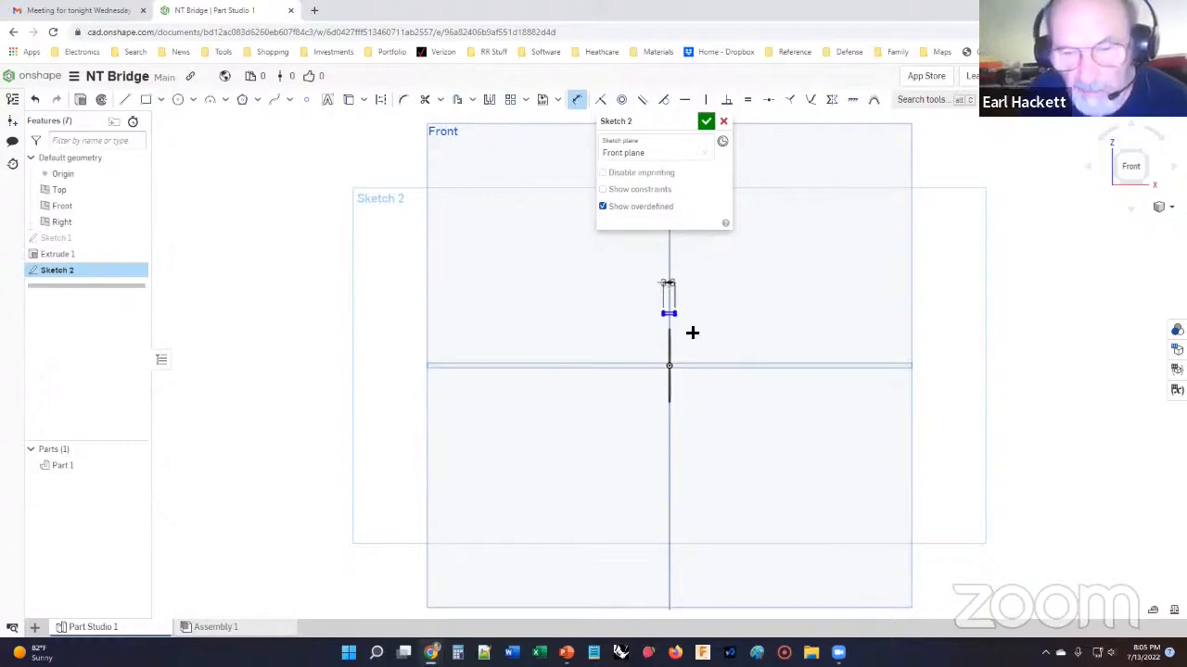
Dimension the rectangle's height to 0.25 mm.
scroll(690, 328, "up", 5)
left_click(524, 168)
left_click(557, 167)
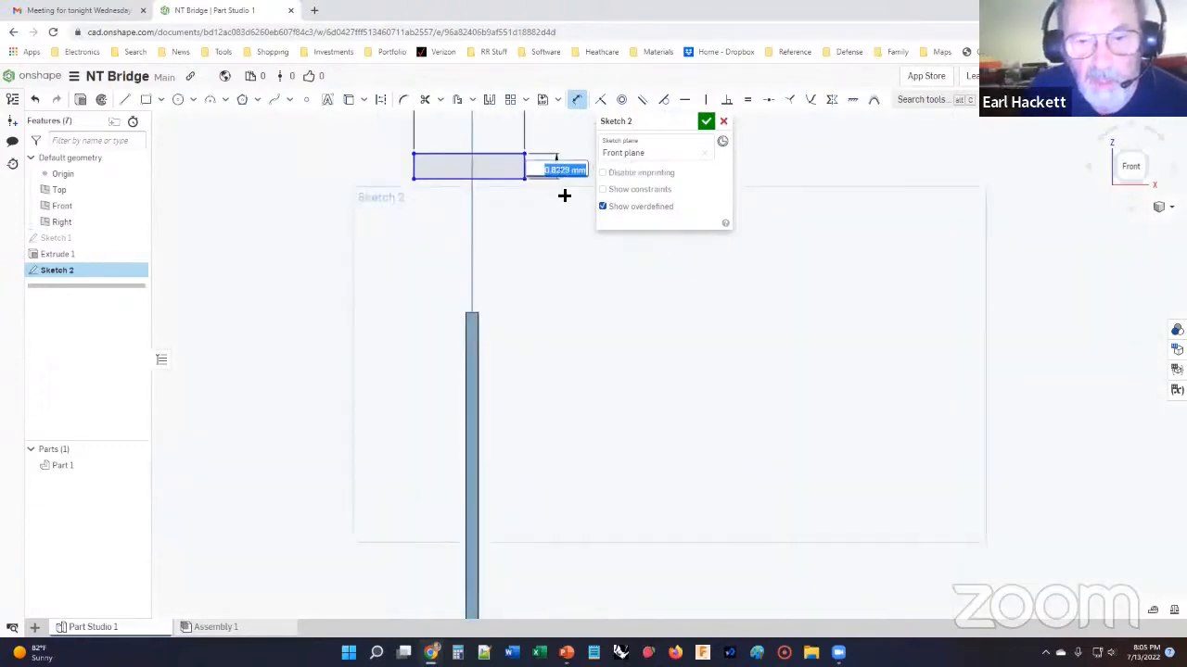
type(".25")
key("Return")
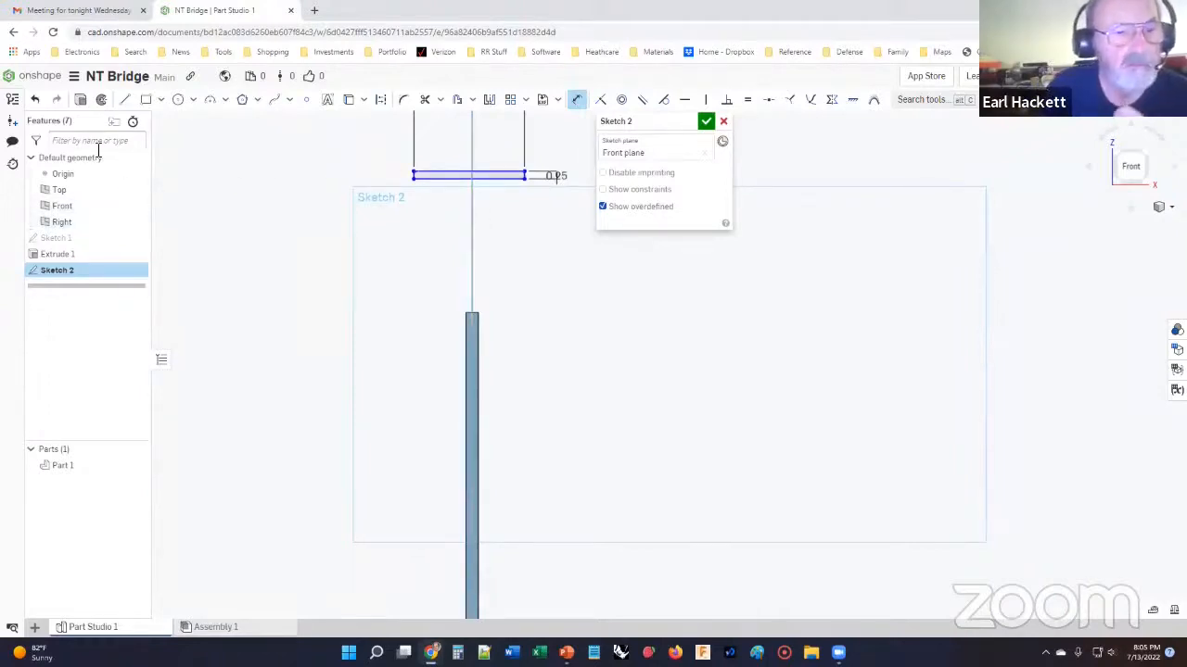
Extrude the small rectangle as a new solid with a blind depth of 175 mm.
left_click(81, 100)
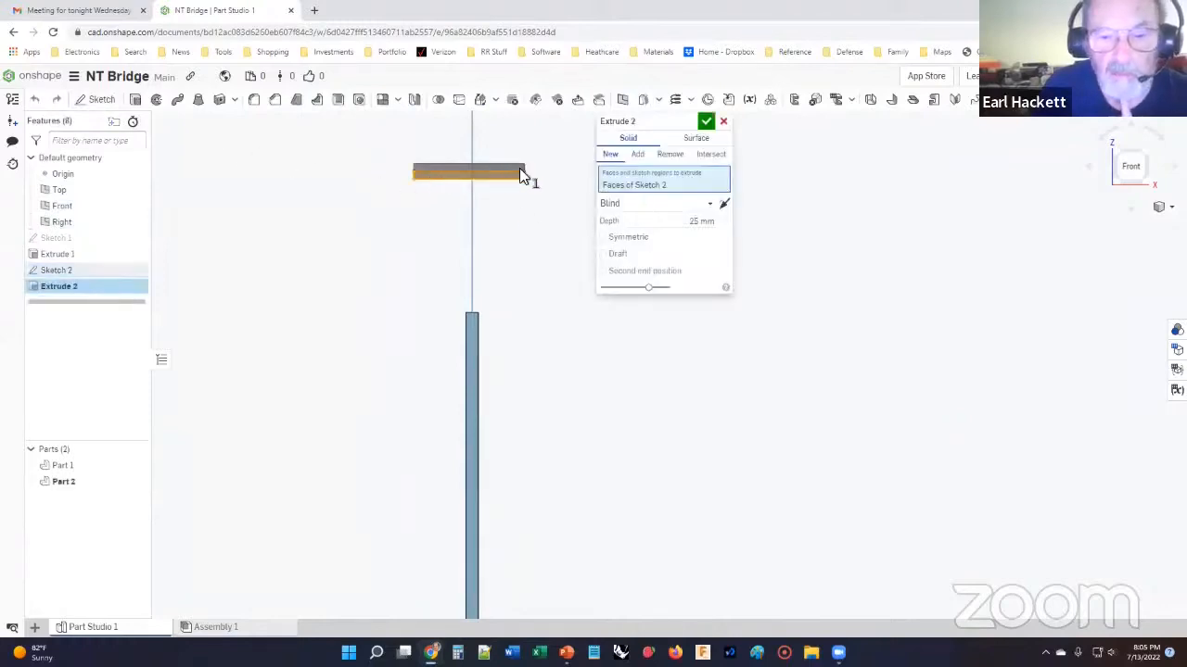
left_click(684, 221)
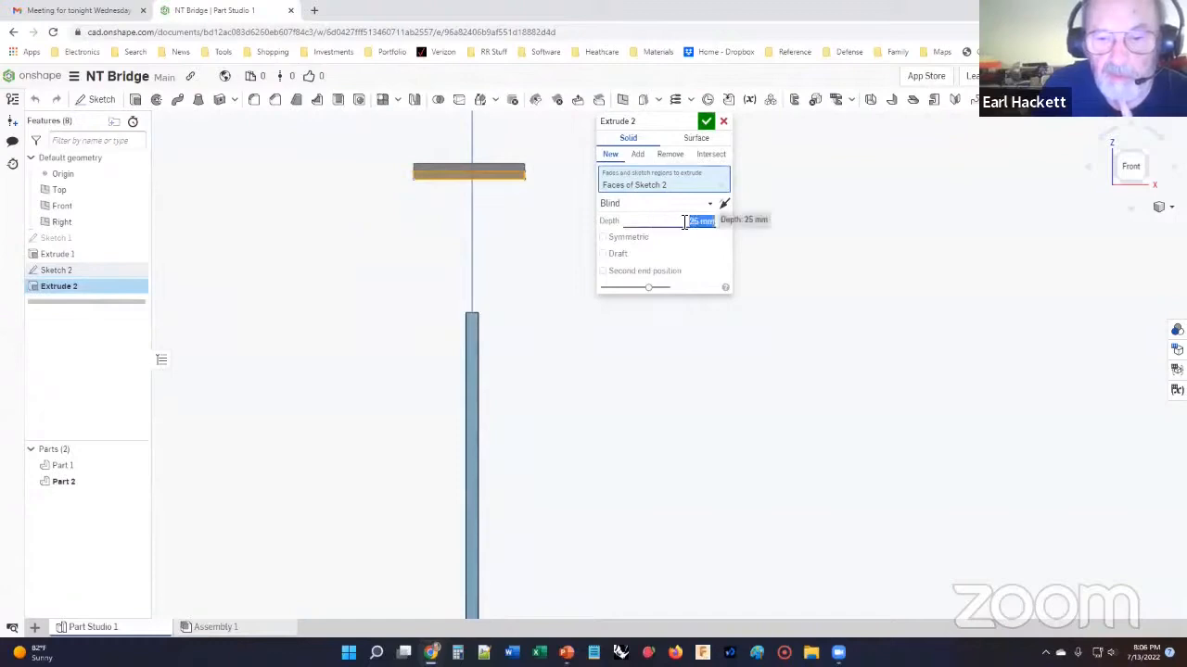
type("178")
key("Return")
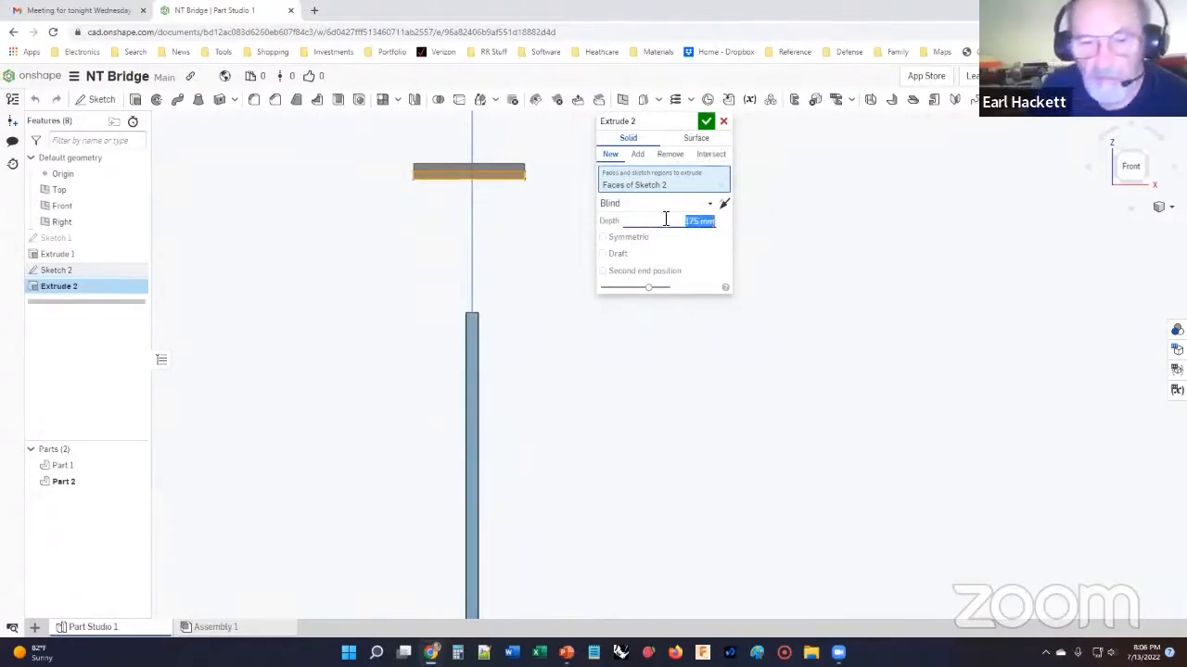
left_click(706, 121)
Translate Part 2 by line from the midpoint of its upper front edge to the midpoint of the plate's top front edge.
scroll(263, 273, "down", 3)
right_click_drag(254, 249, 256, 254)
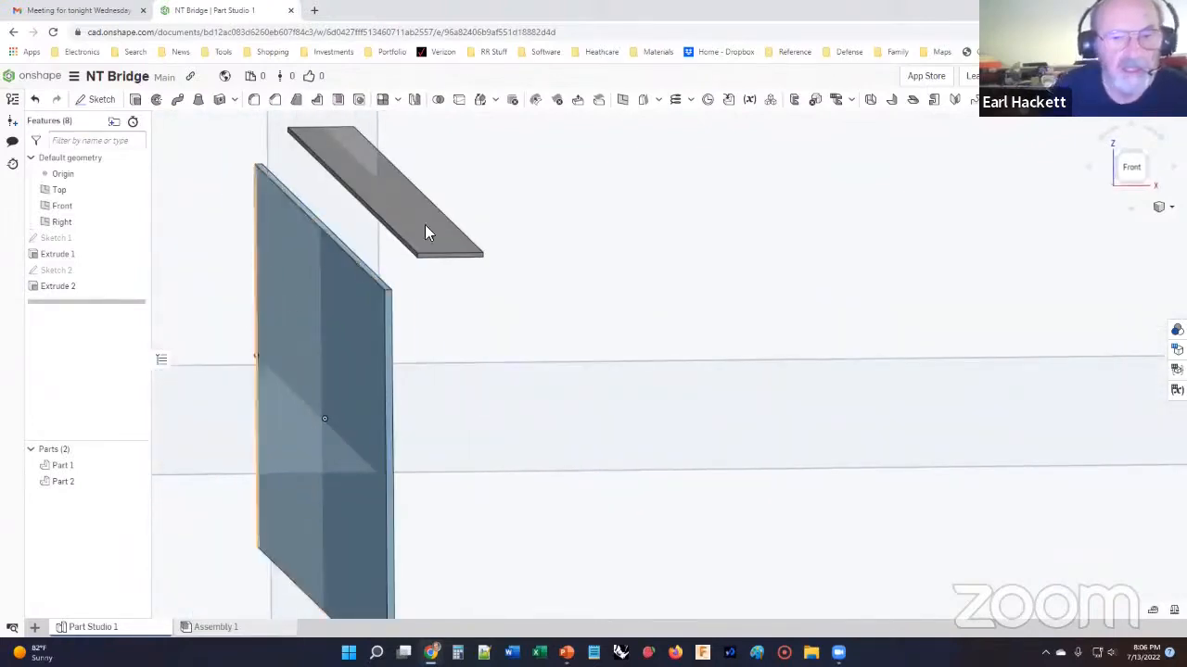
left_click(481, 104)
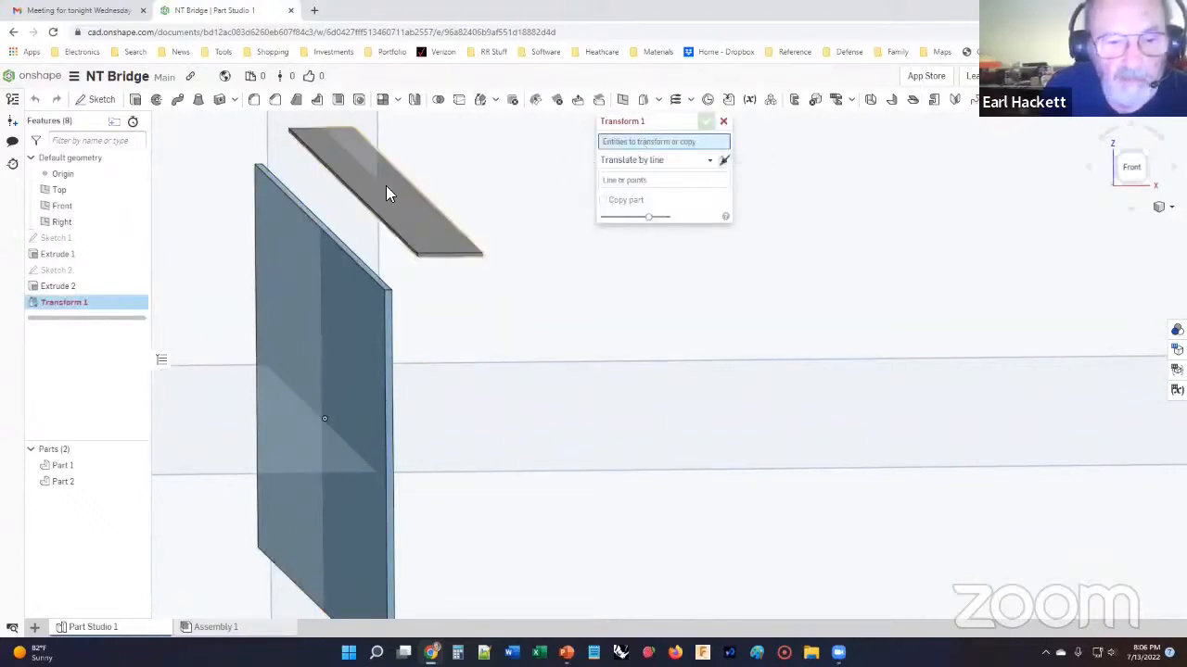
left_click(54, 482)
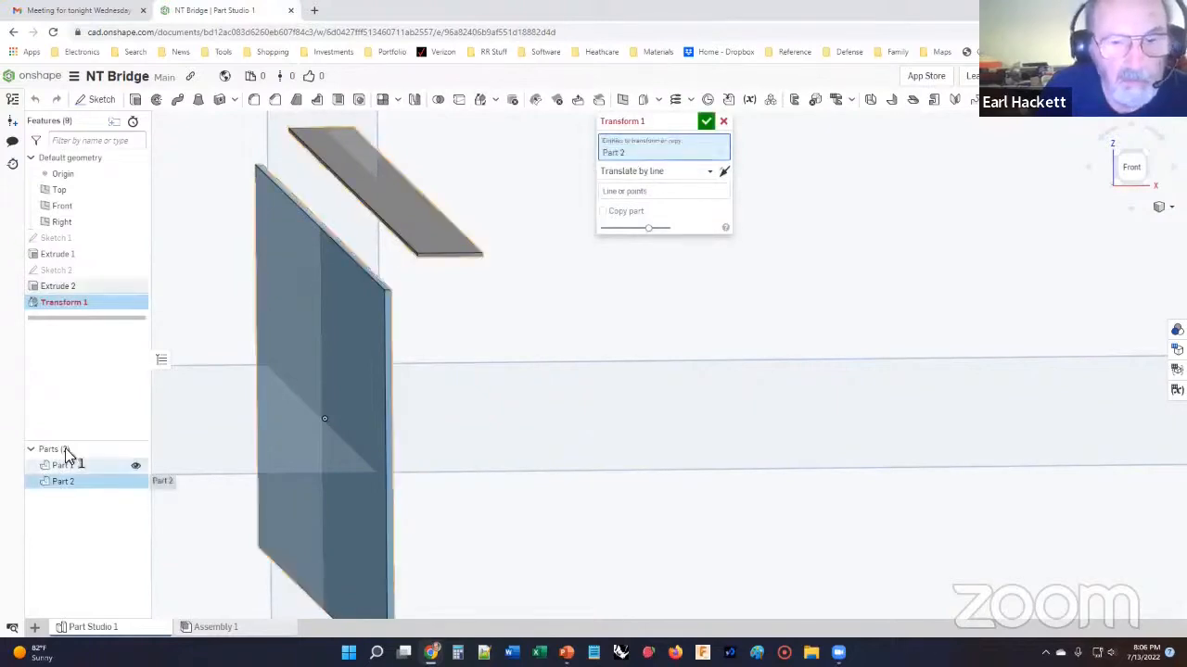
left_click(662, 192)
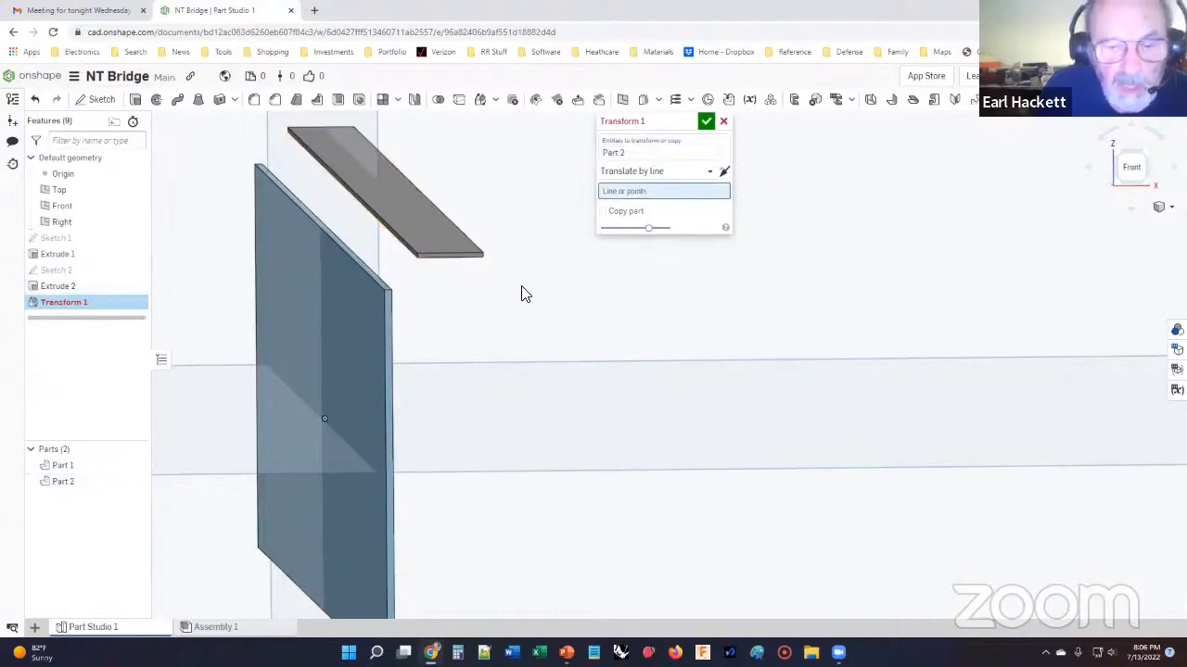
left_click(449, 252)
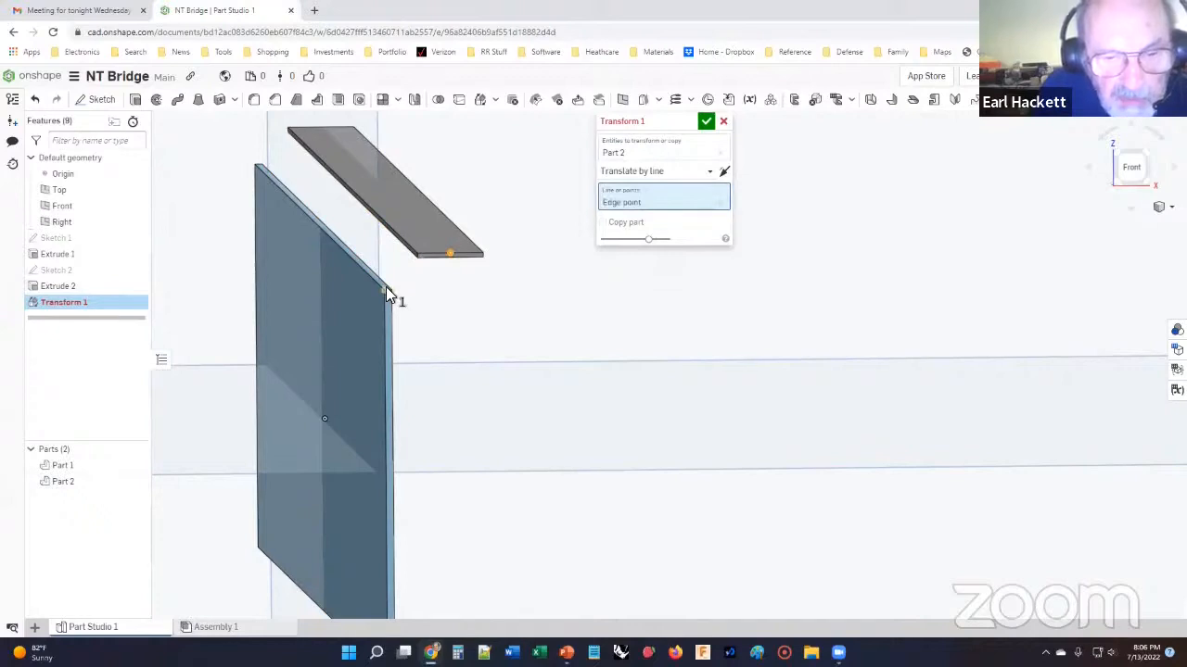
scroll(385, 287, "up", 3)
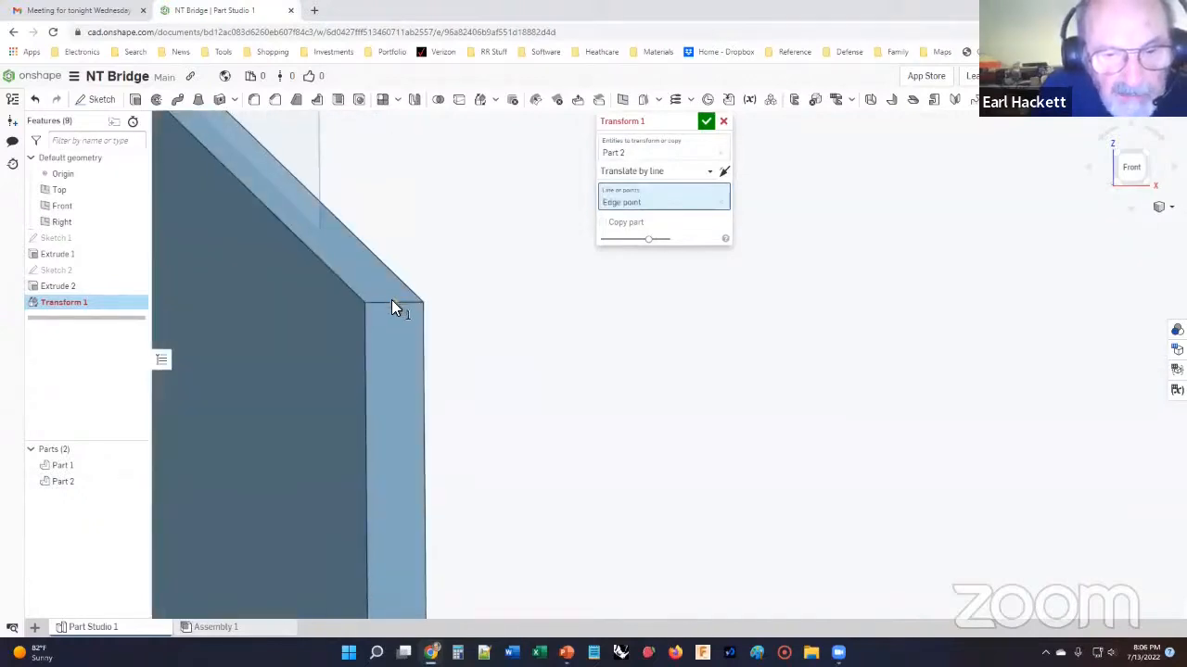
left_click(391, 302)
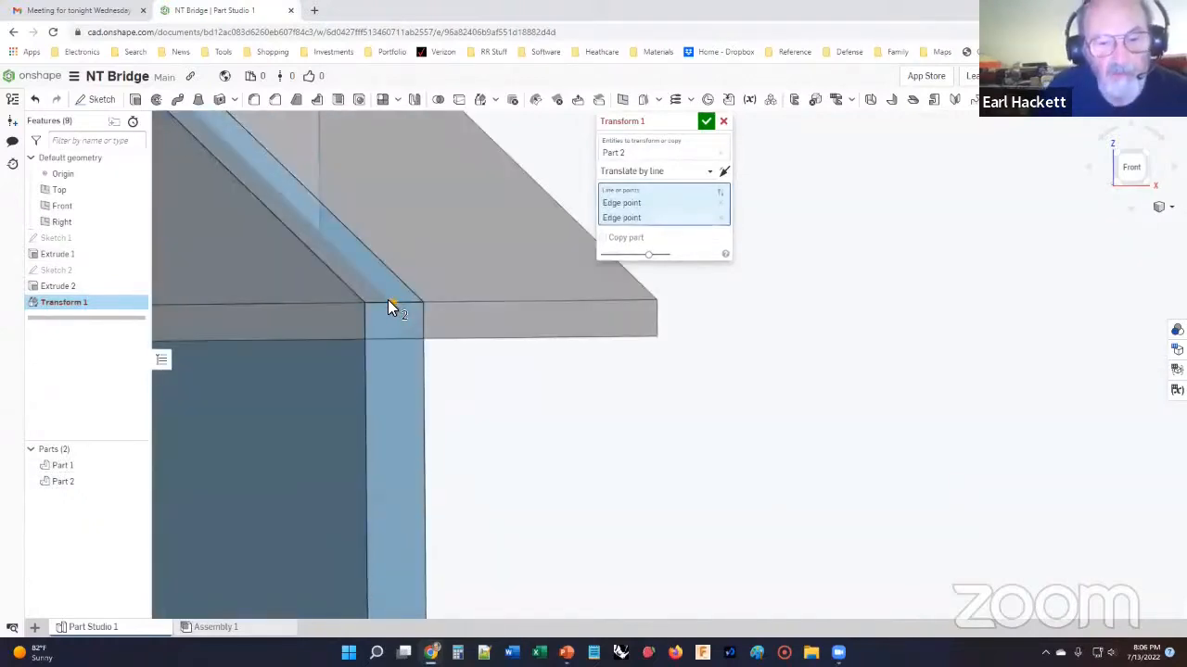
left_click(704, 124)
right_click_drag(659, 379, 686, 362)
mouse_move(708, 451)
right_mouse_down()
mouse_move(713, 425)
mouse_move(716, 441)
right_mouse_up()
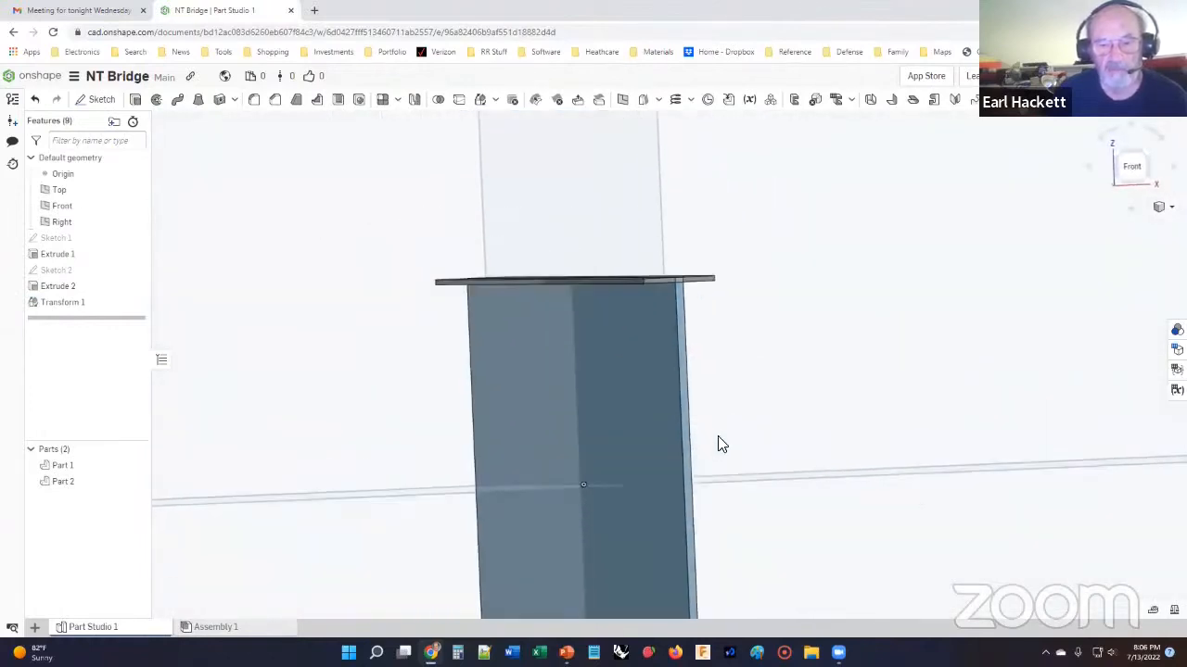
middle_click_drag(730, 428, 629, 318)
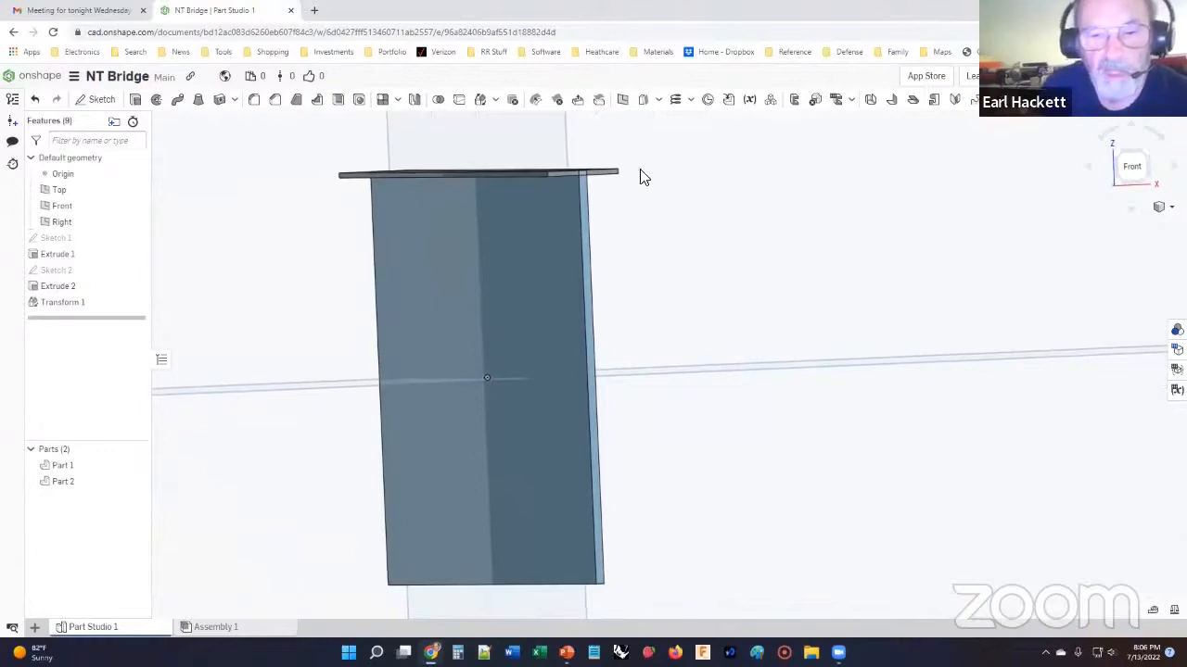
left_click(57, 481)
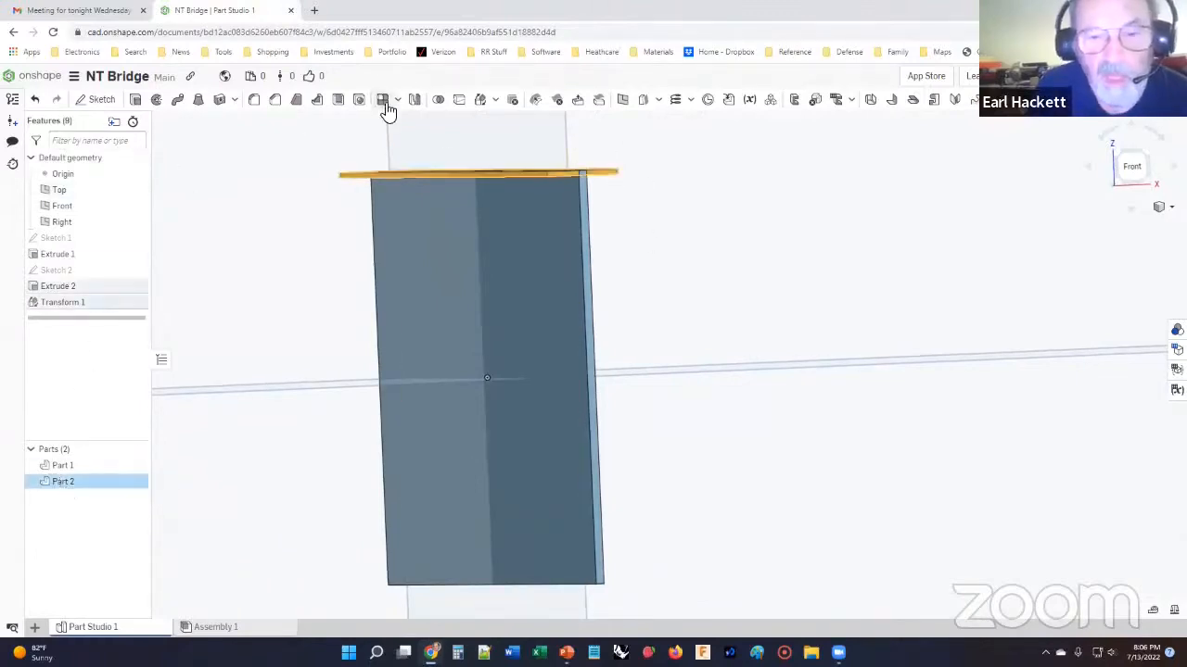
left_click(497, 102)
left_click(490, 121)
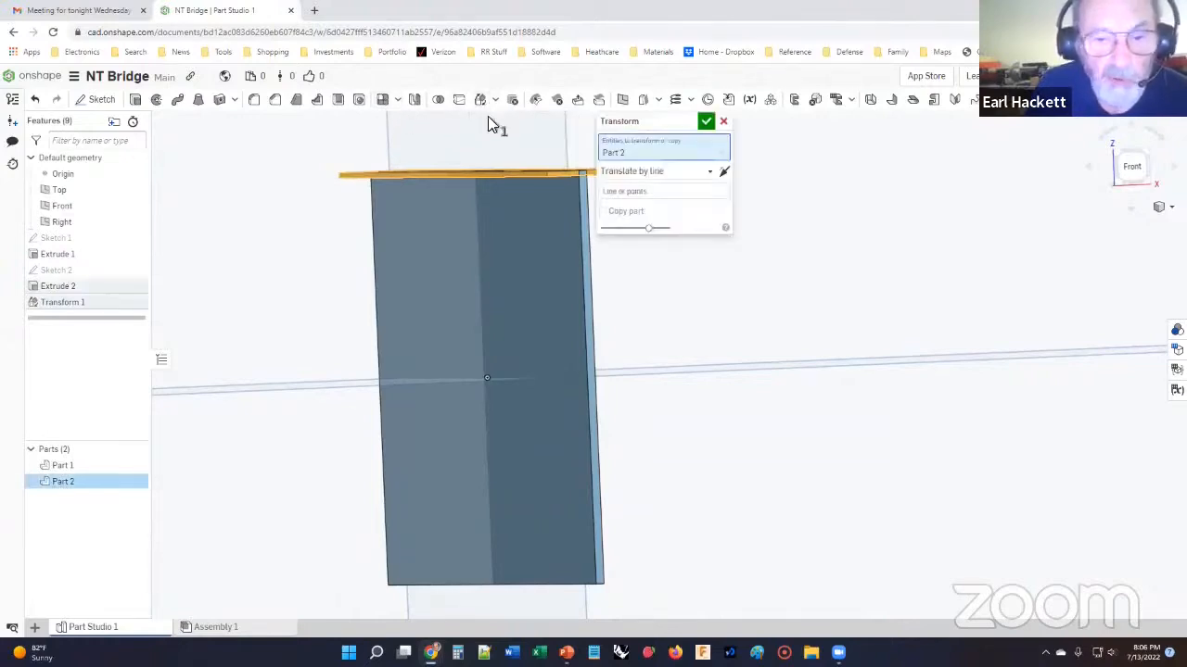
left_click(603, 211)
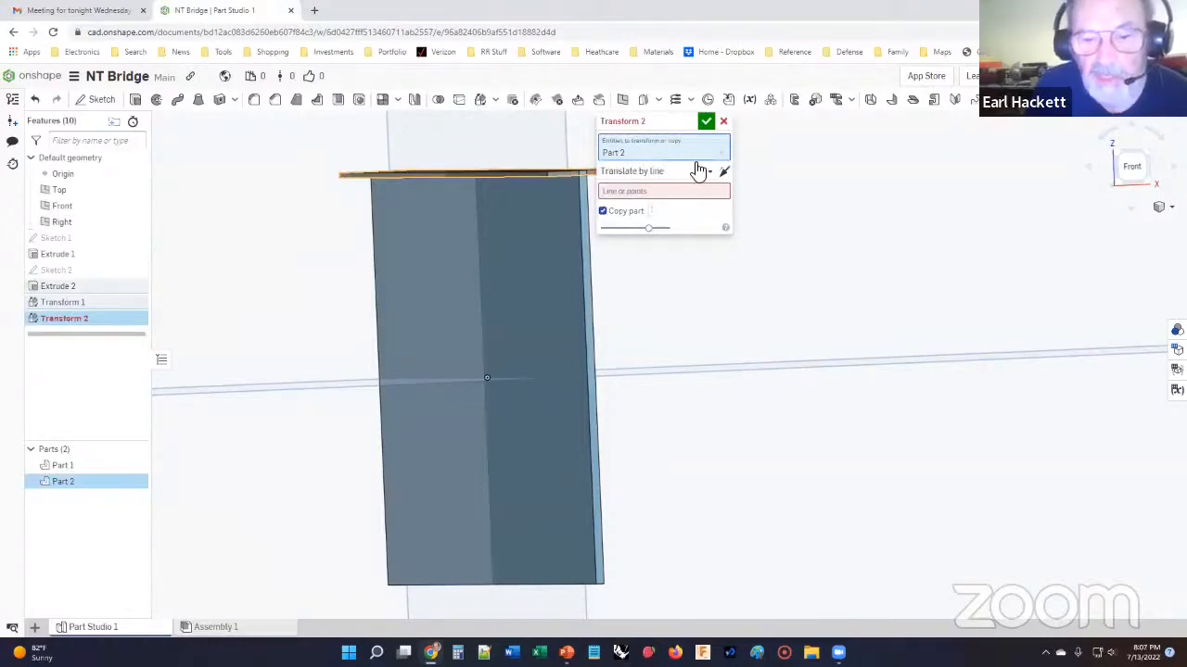
left_click(669, 196)
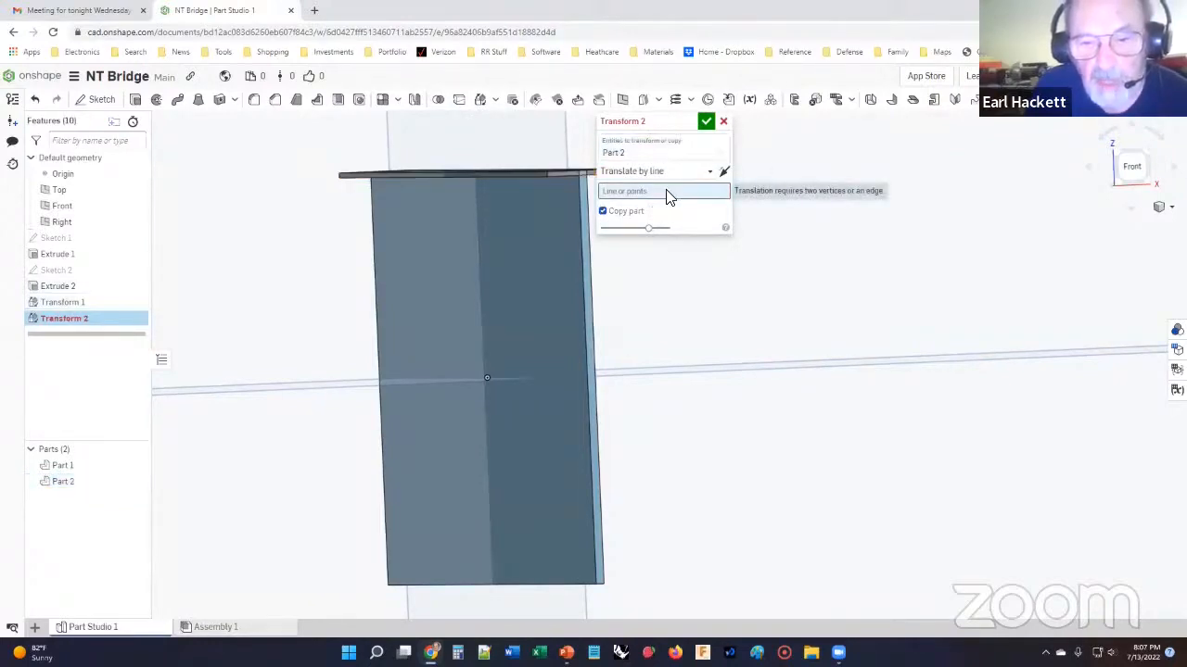
left_click(582, 173)
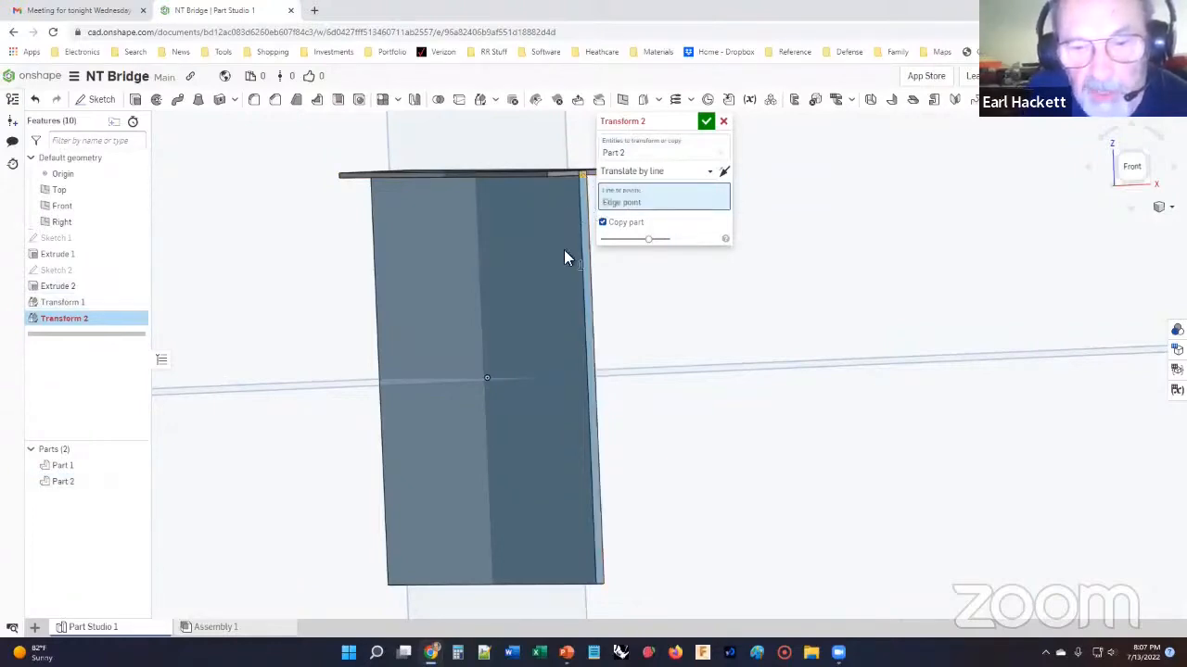
scroll(599, 585, "up", 3)
left_click(597, 583)
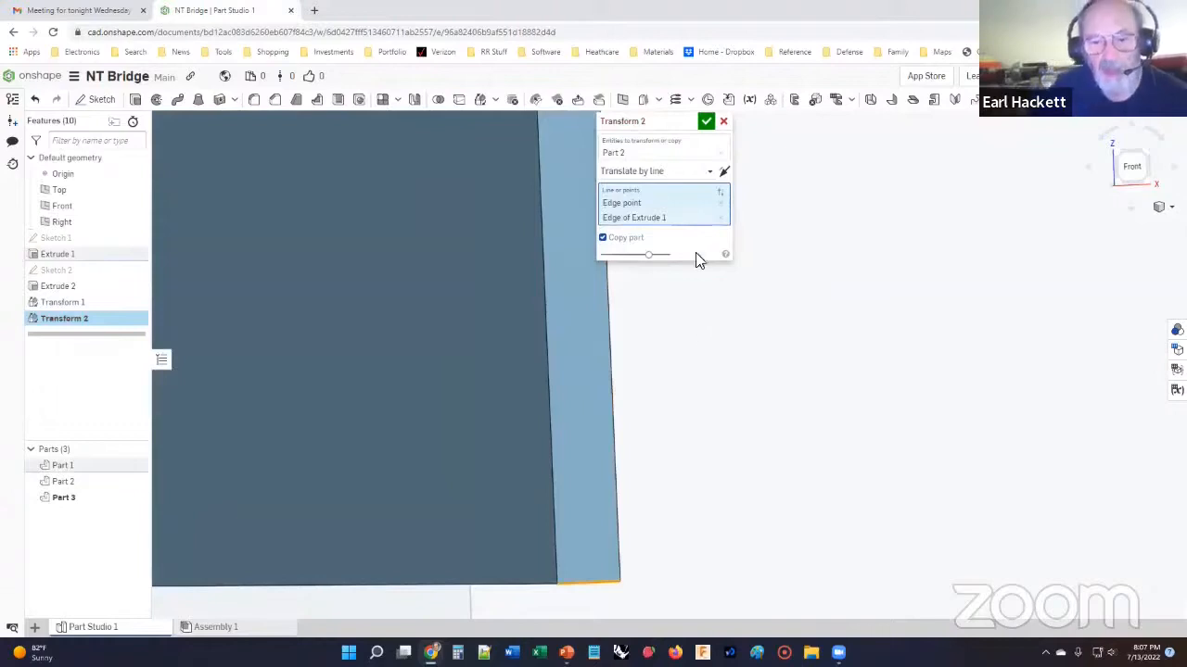
scroll(727, 350, "down", 5)
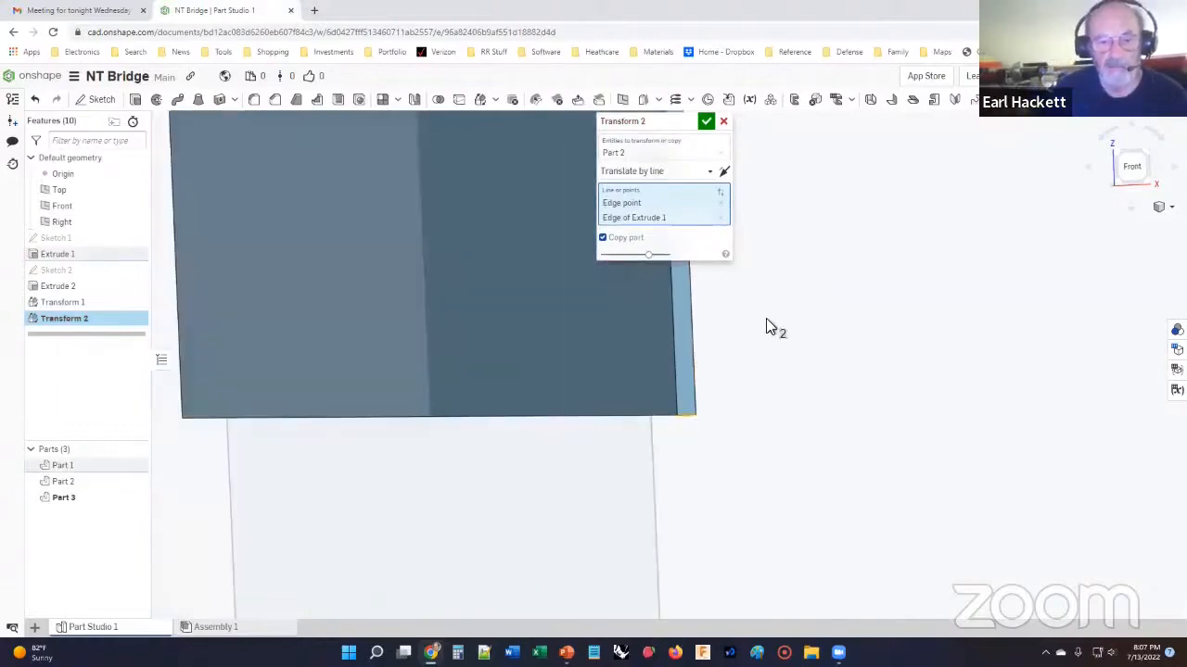
right_click_drag(799, 216, 744, 311)
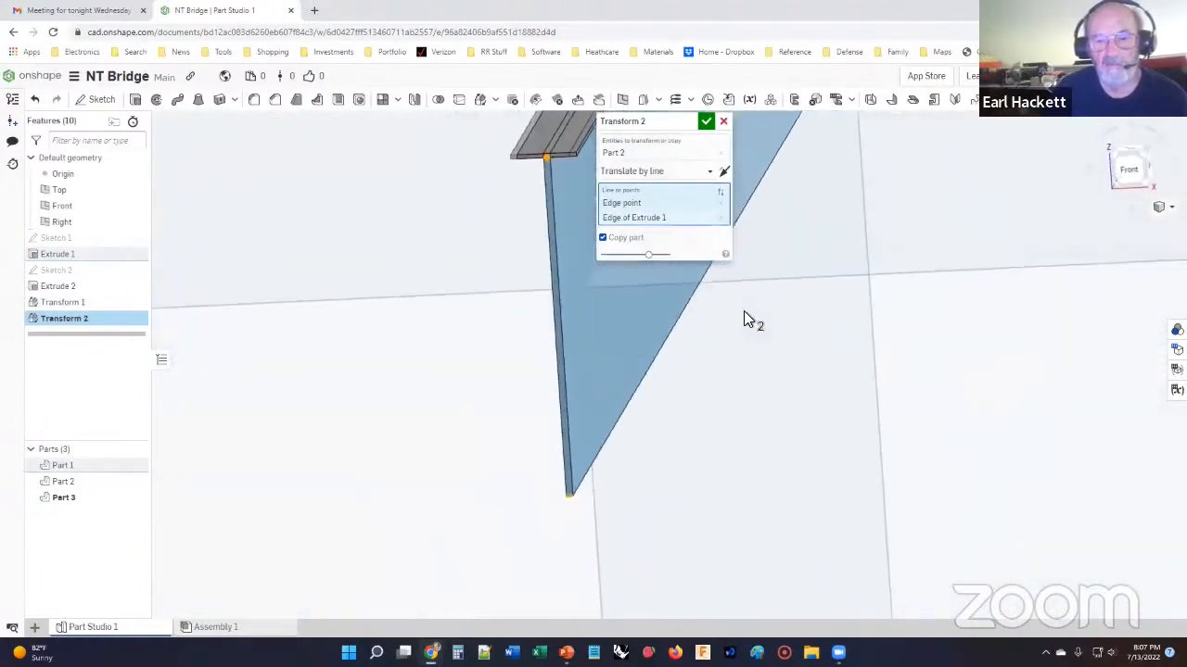
left_click(723, 123)
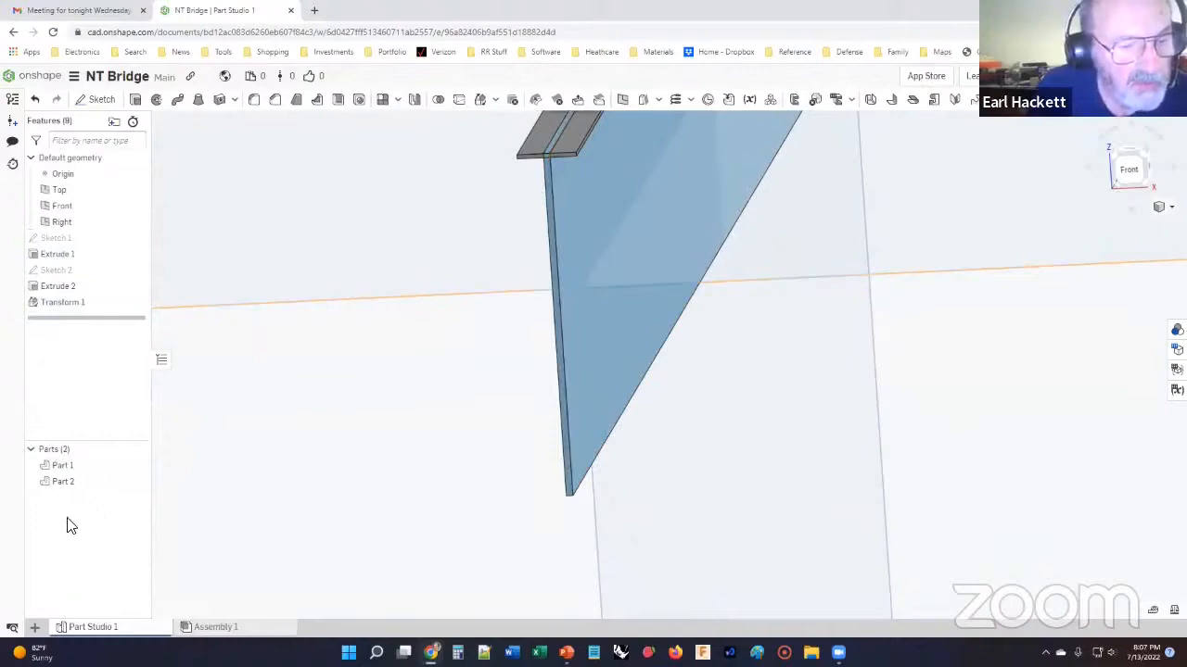
Copy Part 2 by line from the midpoint of the plate's top front edge to the midpoint of its bottom front edge.
left_click(60, 482)
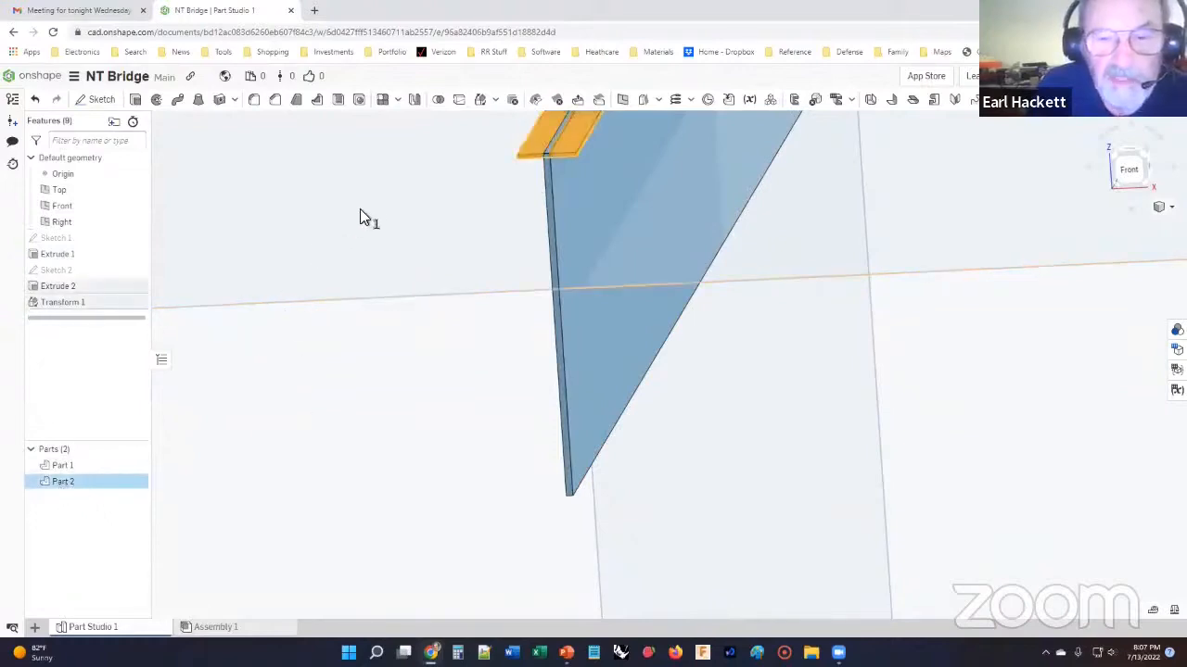
left_click(498, 99)
left_click(484, 122)
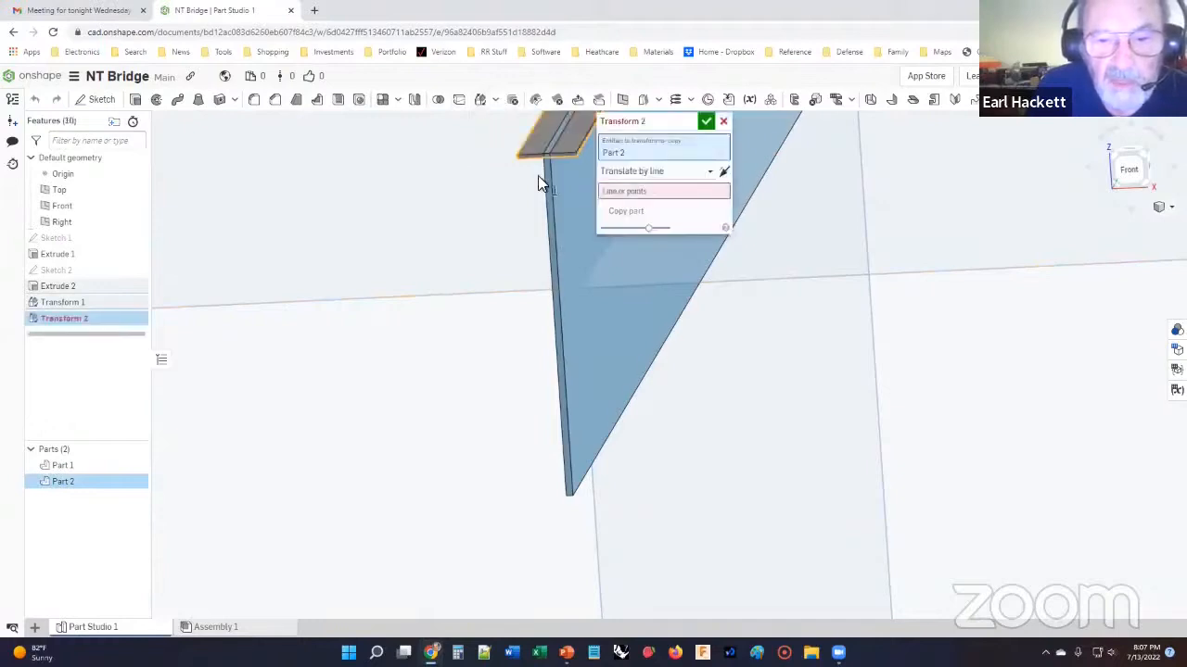
left_click(603, 212)
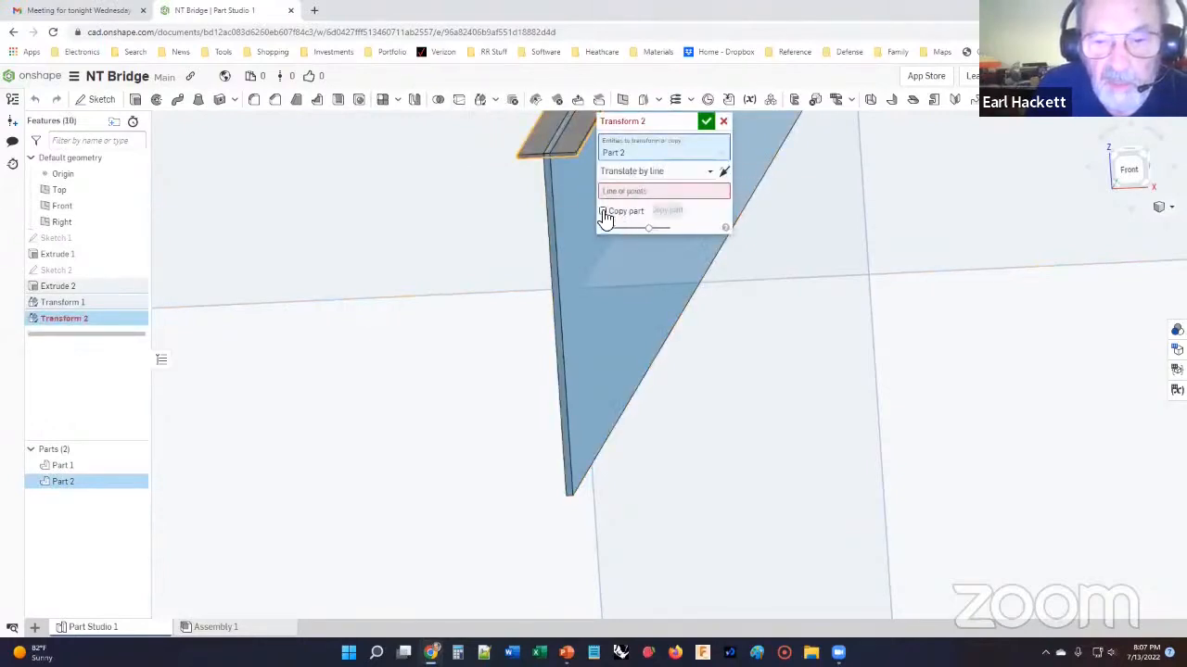
left_click(652, 190)
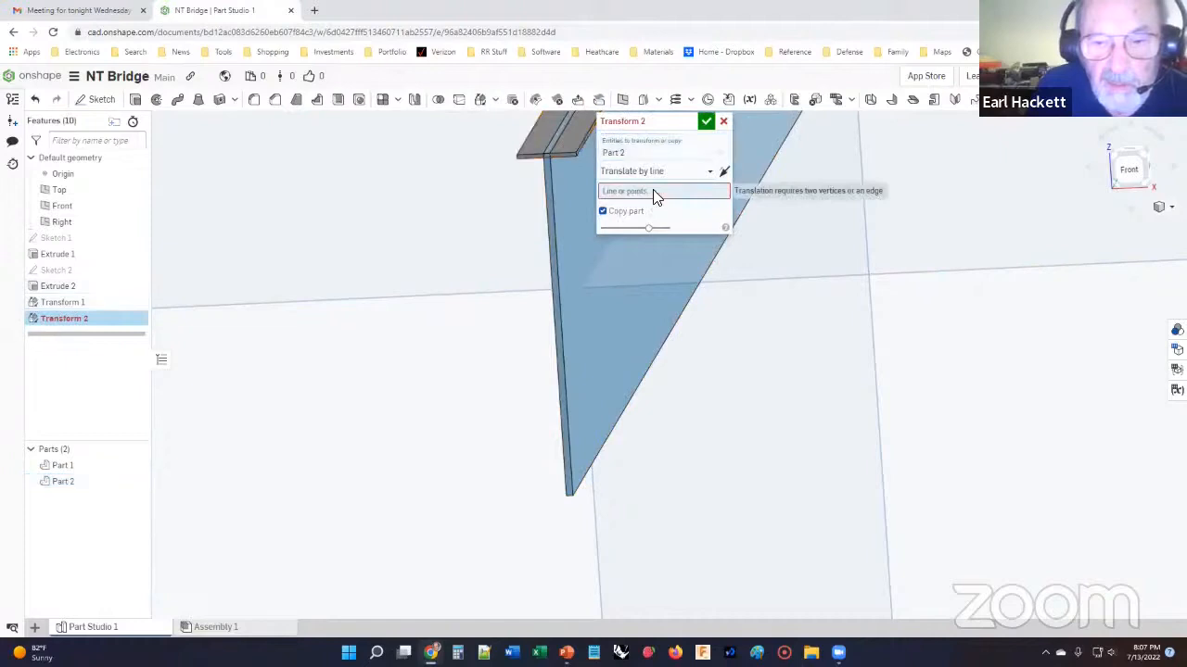
scroll(543, 163, "up", 3)
left_click(547, 148)
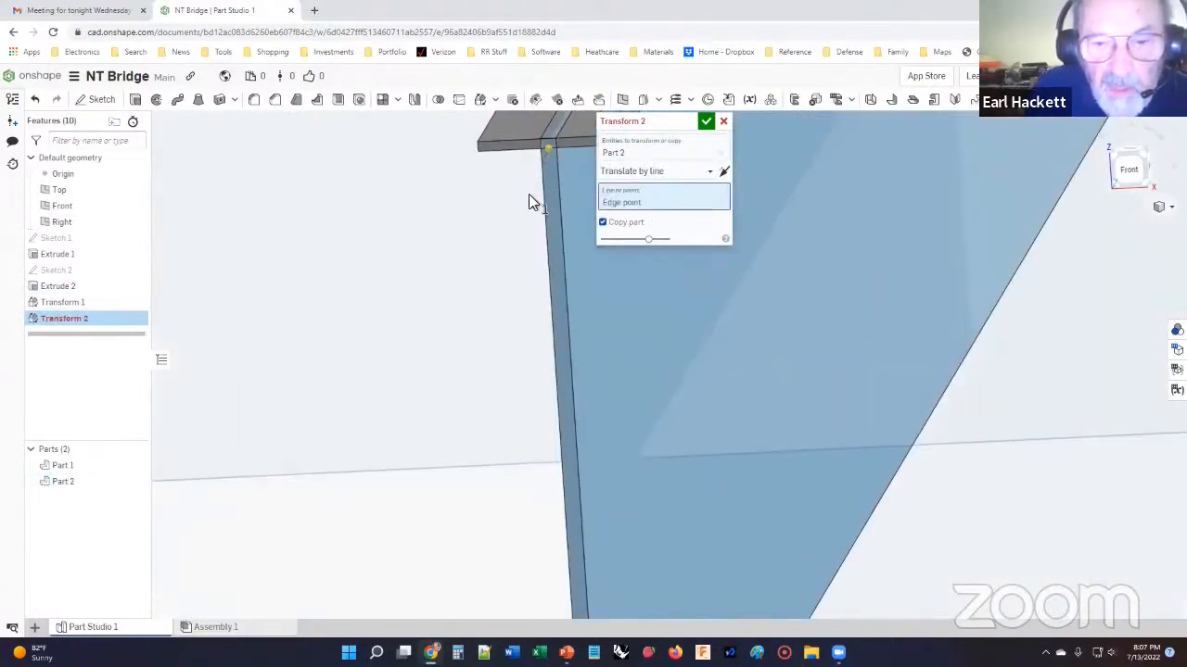
scroll(515, 218, "down", 1)
scroll(512, 227, "down", 2)
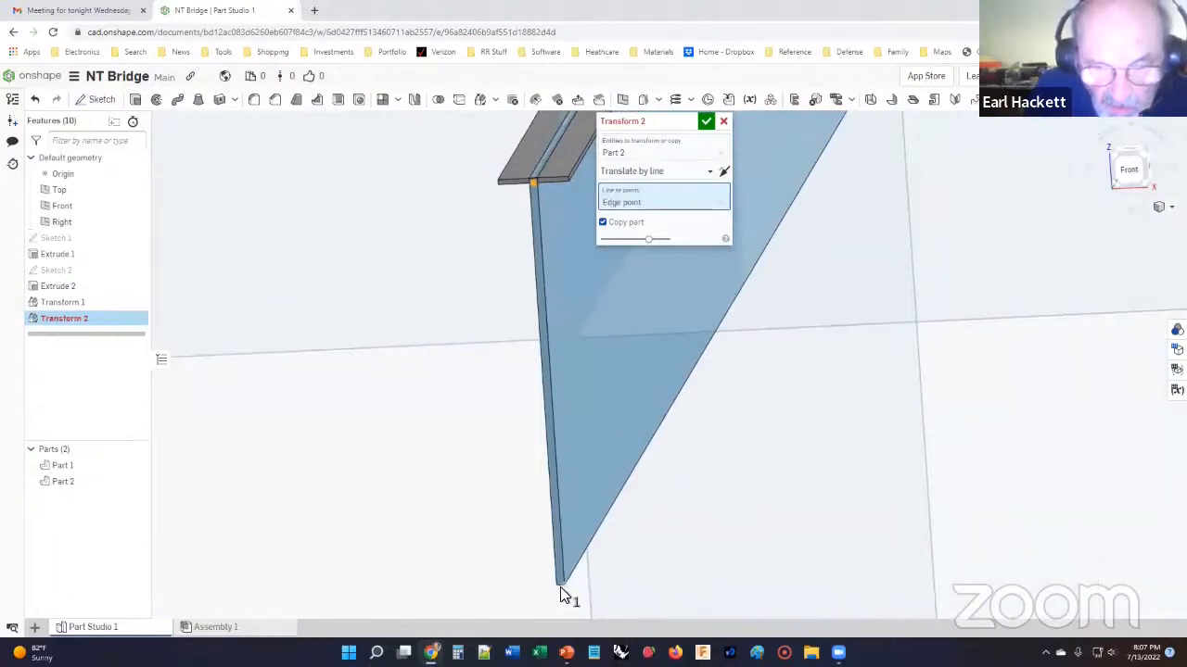
scroll(560, 589, "up", 2)
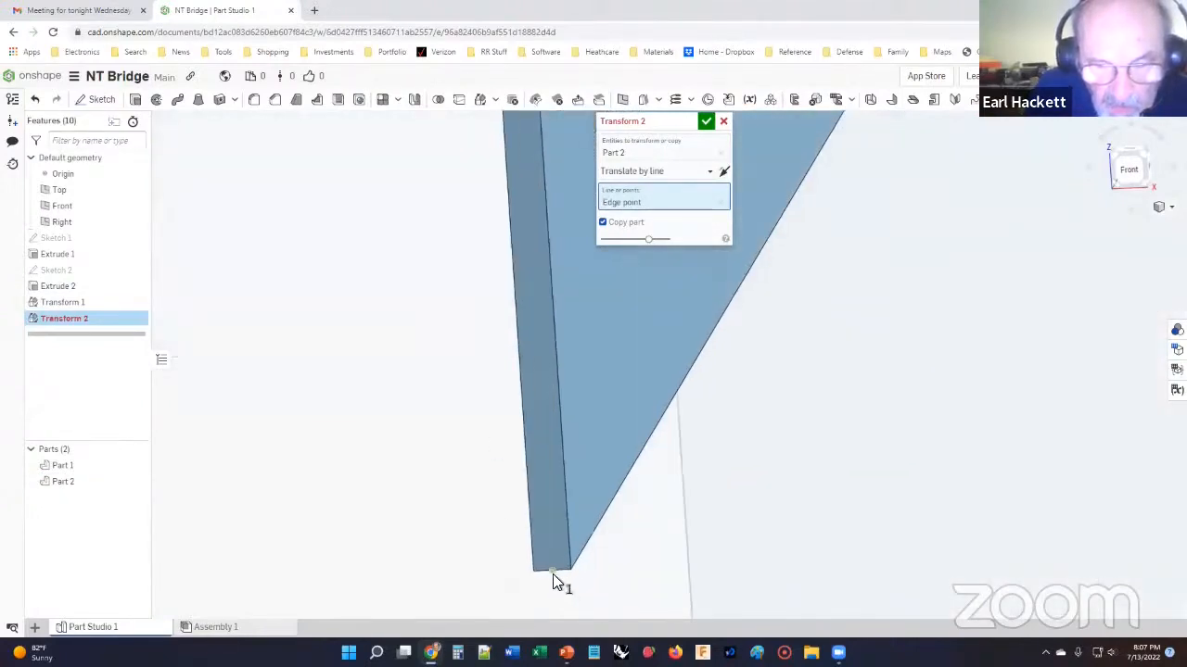
left_click(552, 571)
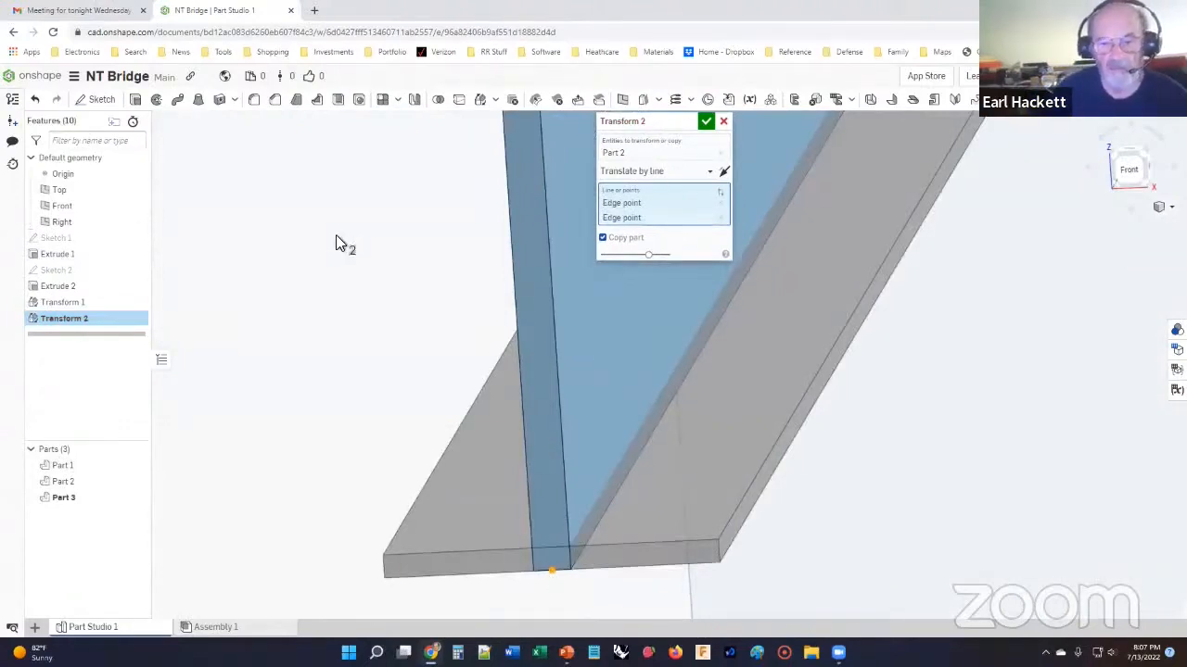
left_click(706, 124)
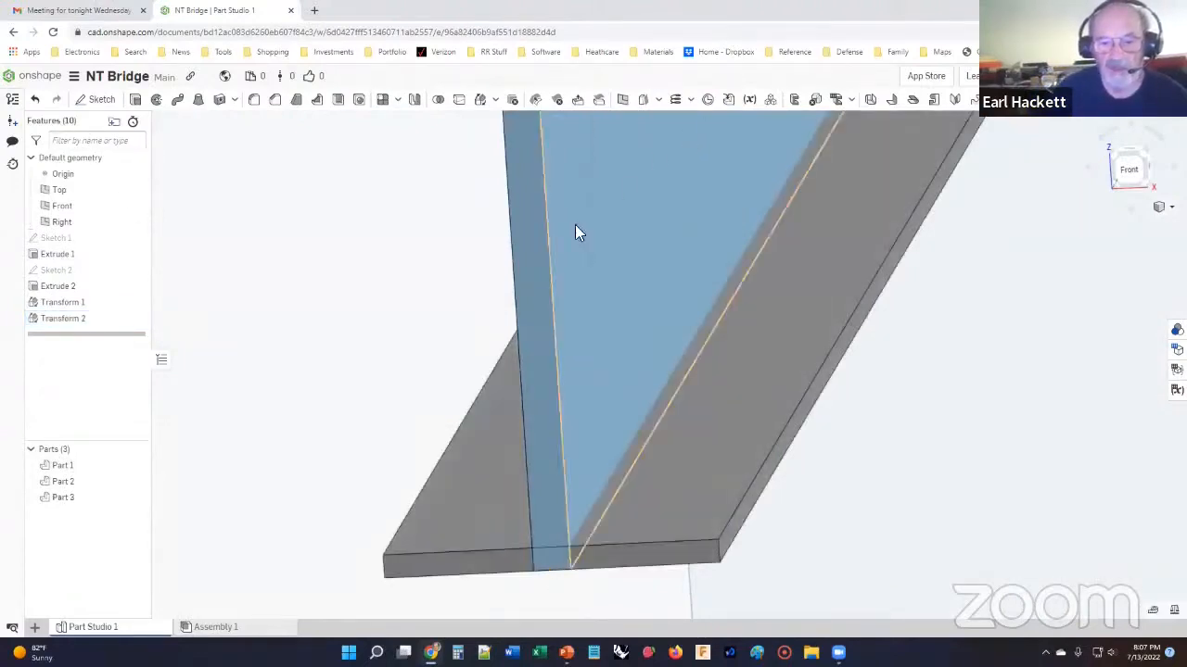
Union the plate and both flange strips, Part 1, Part 2 and Part 3, into one part with a Boolean.
scroll(387, 289, "down", 5)
right_click_drag(553, 381, 582, 257)
right_click_drag(652, 181, 683, 416)
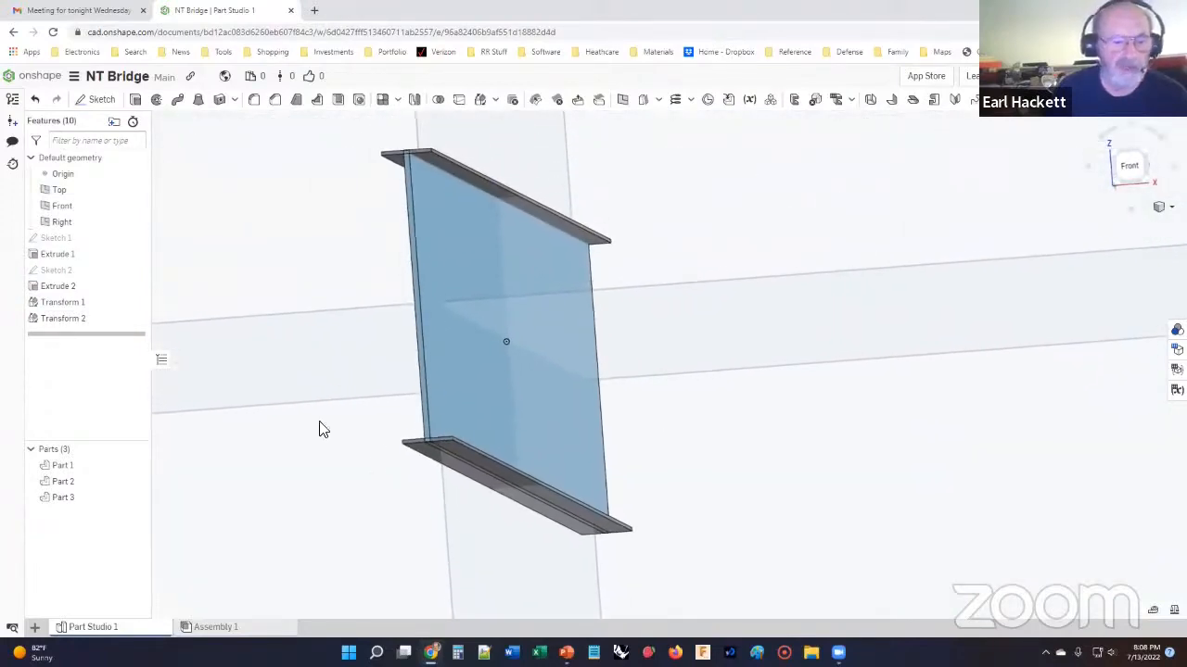
left_click(57, 468)
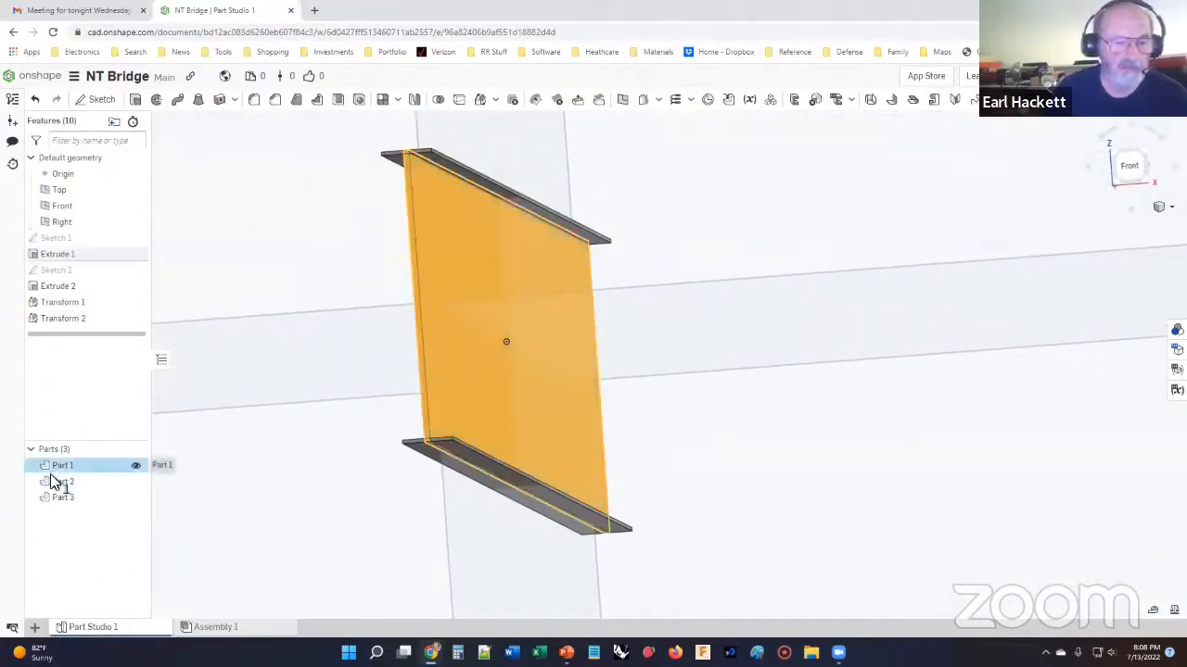
left_click(51, 482, "shift")
left_click(51, 498, "shift")
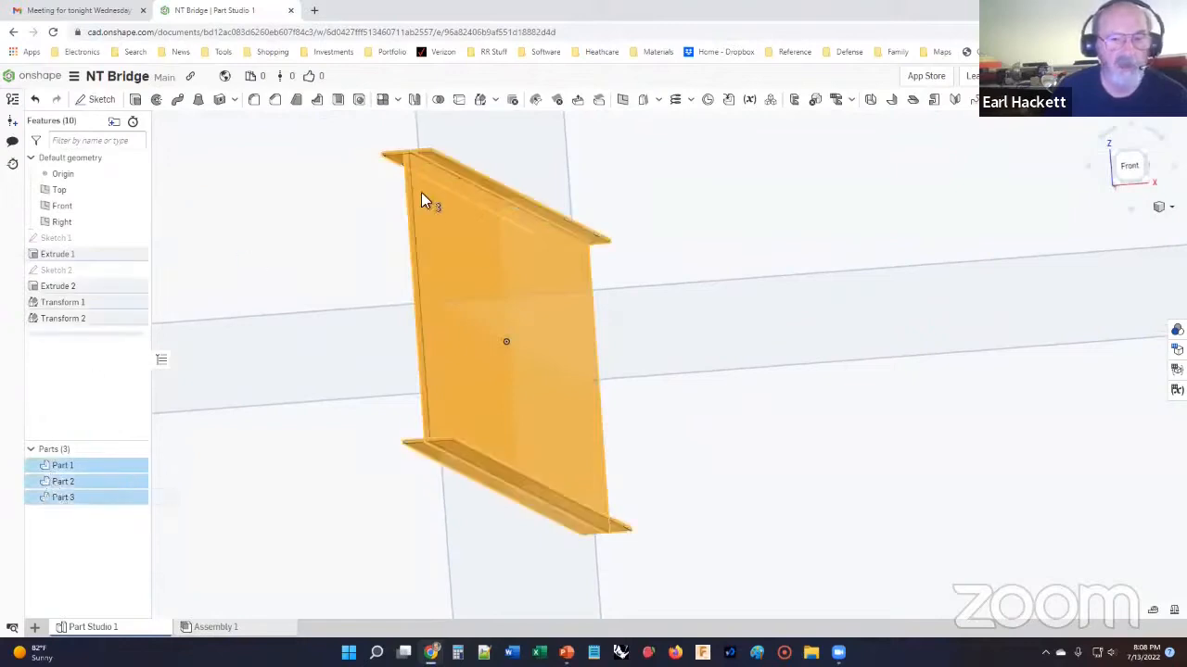
left_click(435, 100)
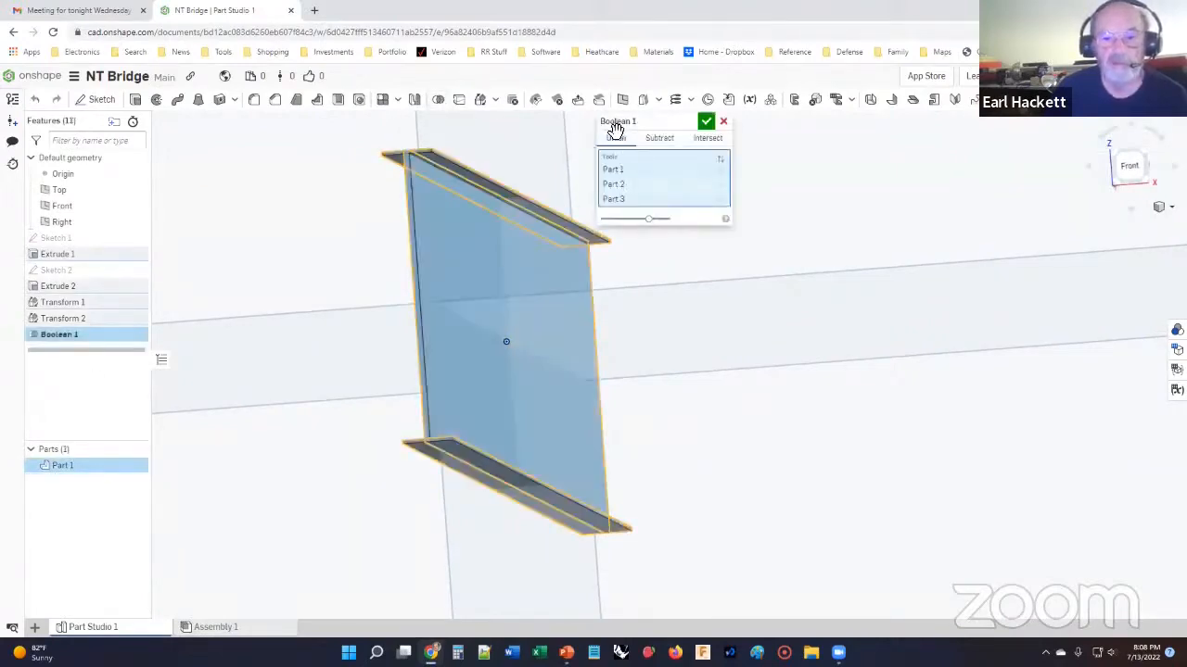
left_click(705, 122)
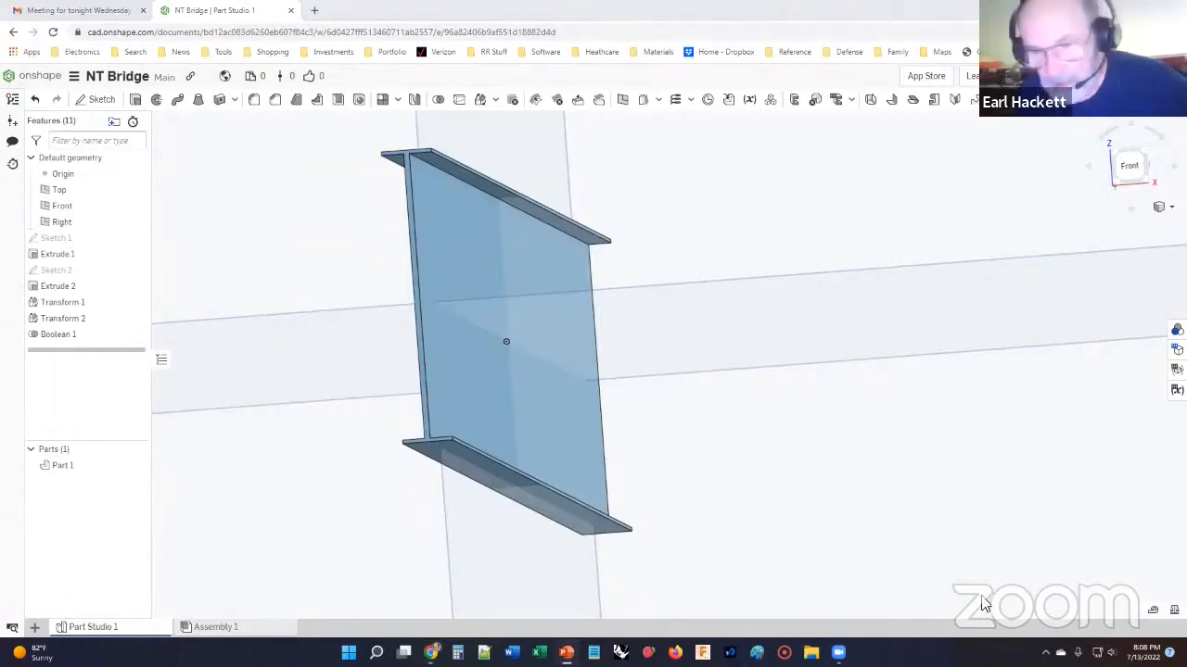
Start a sketch on the Top plane and draw a corner rectangle about 10.7 by 2.7 mm beside the girder.
right_click_drag(673, 352, 674, 349)
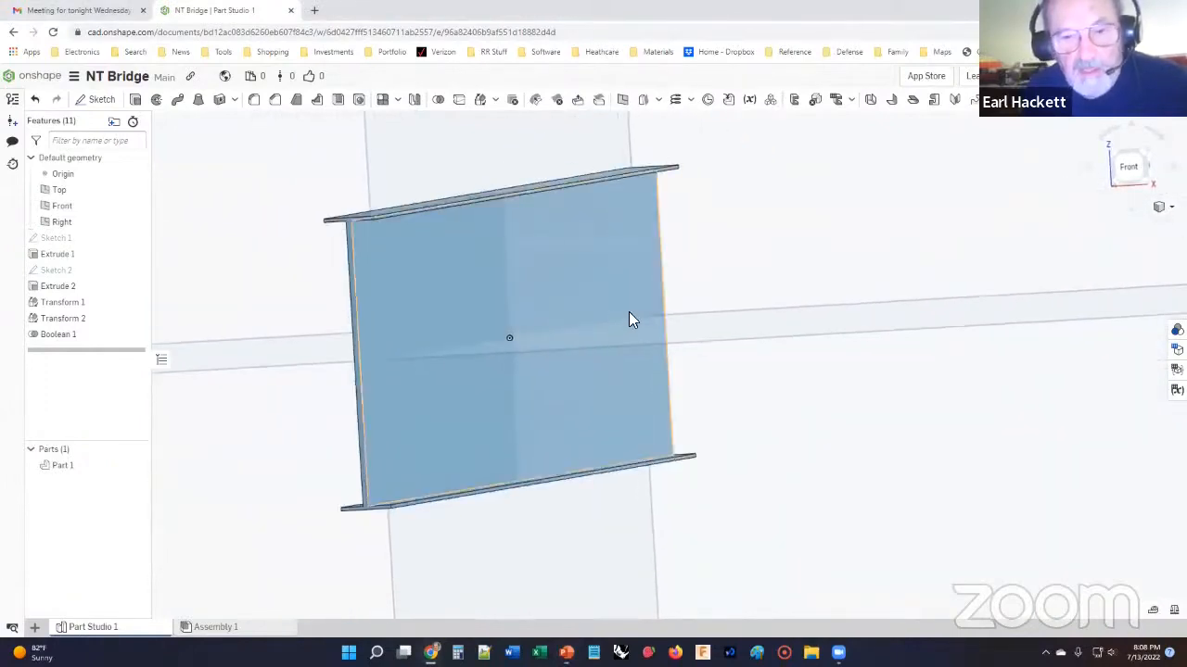
right_click_drag(903, 199, 983, 227)
left_click(1132, 160)
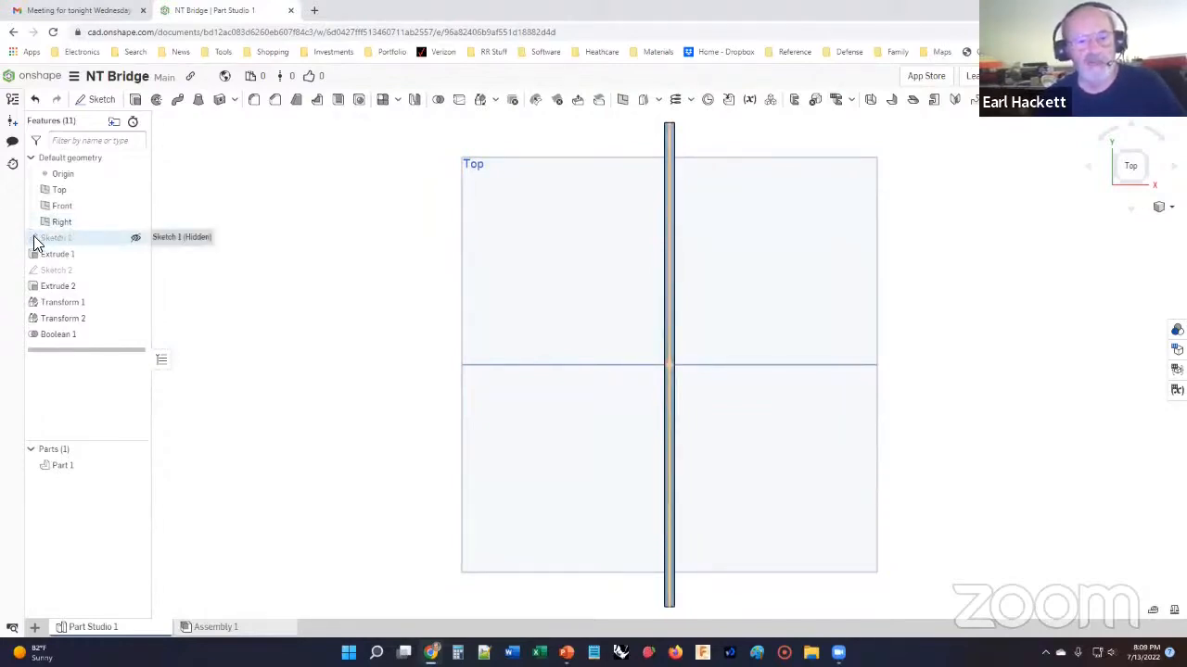
left_click(96, 99)
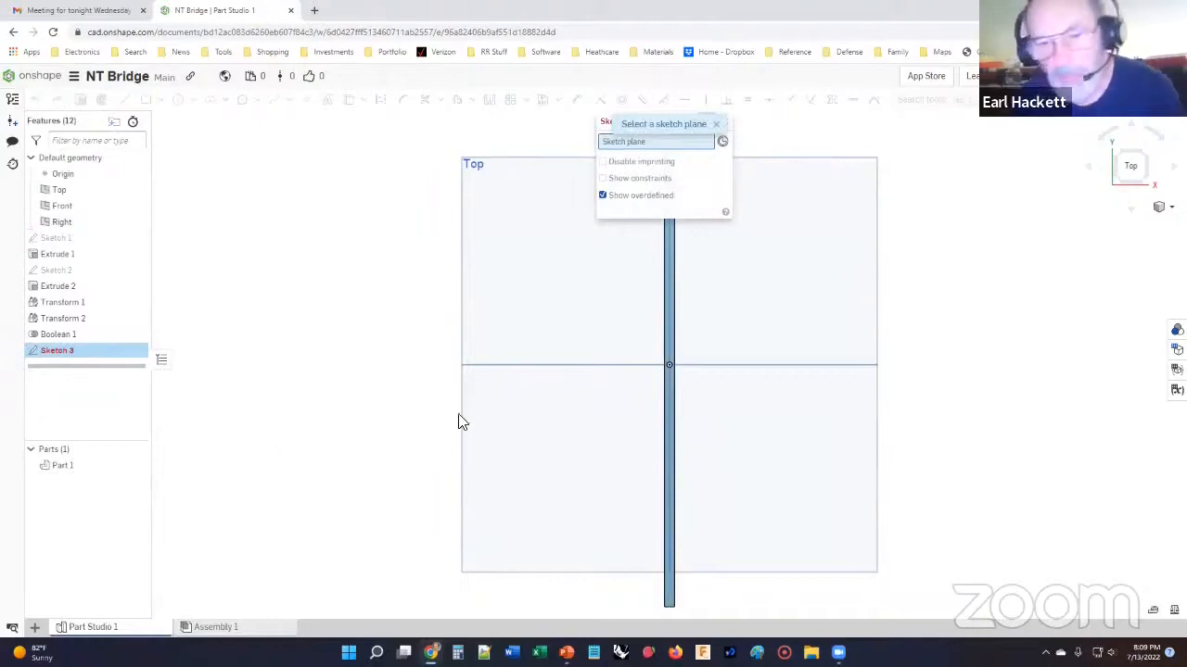
left_click(521, 191)
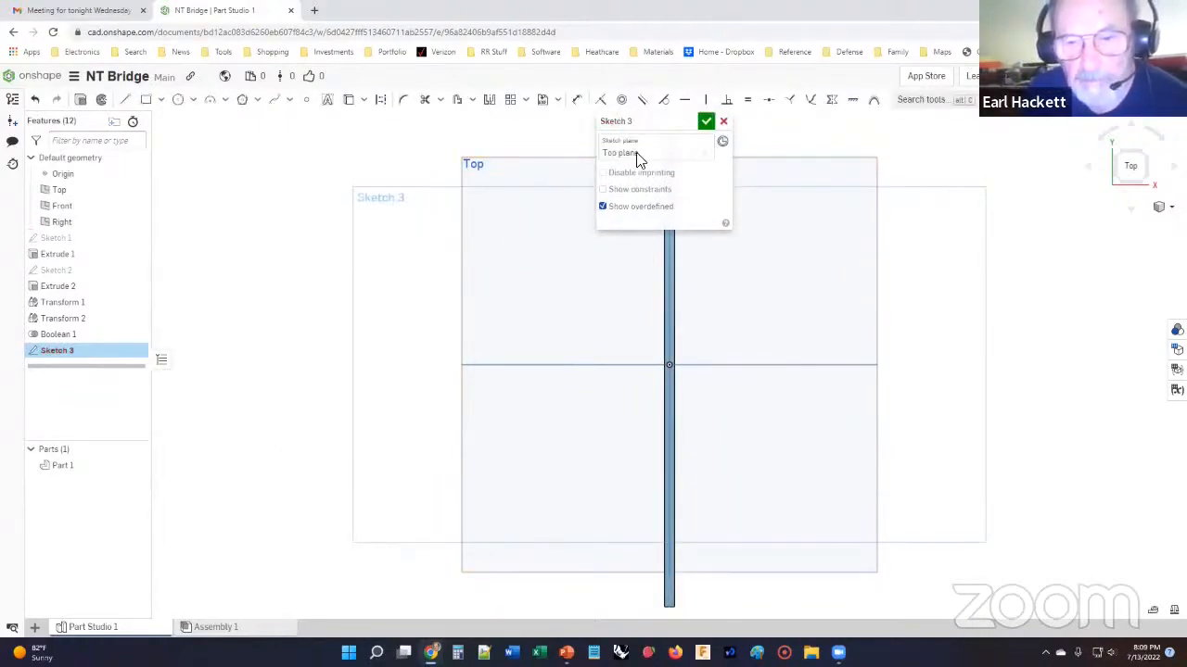
left_click(146, 104)
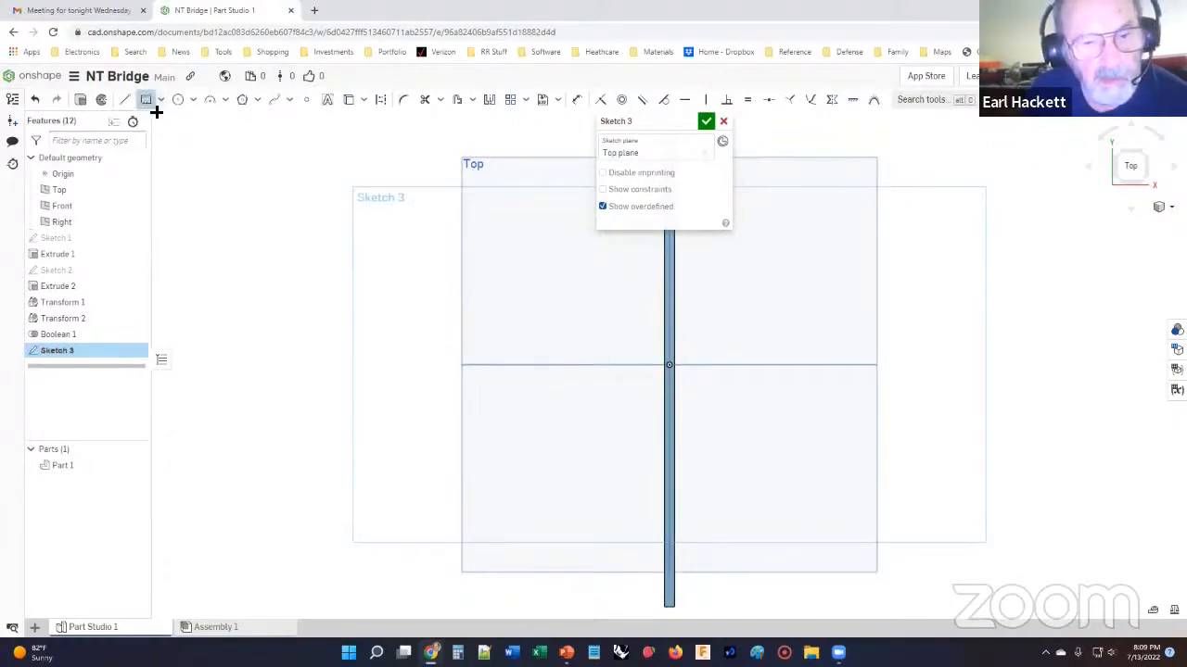
left_click(529, 303)
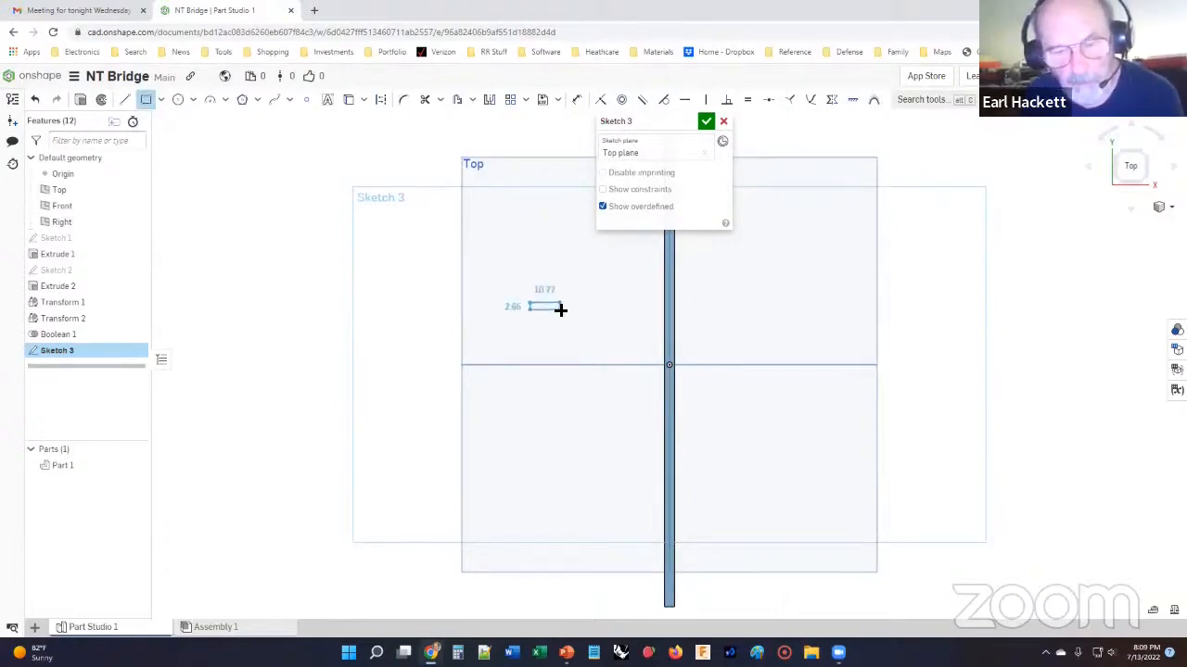
left_click(556, 310)
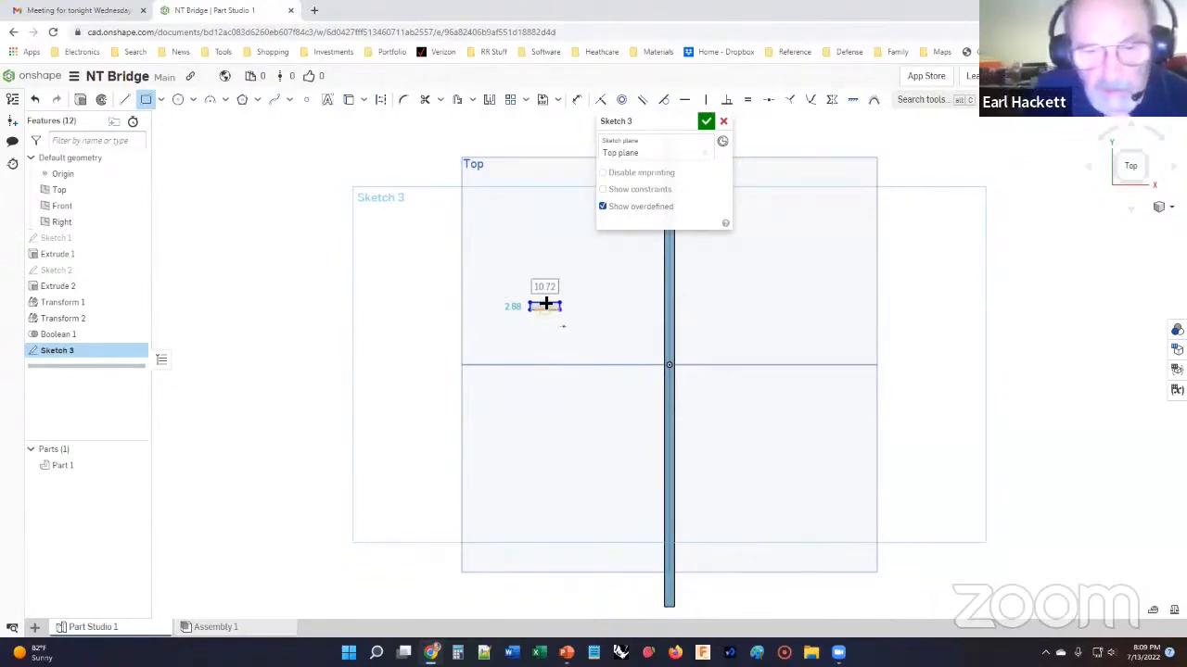
Dimension the rectangle's width to 0.75 mm.
left_click(577, 100)
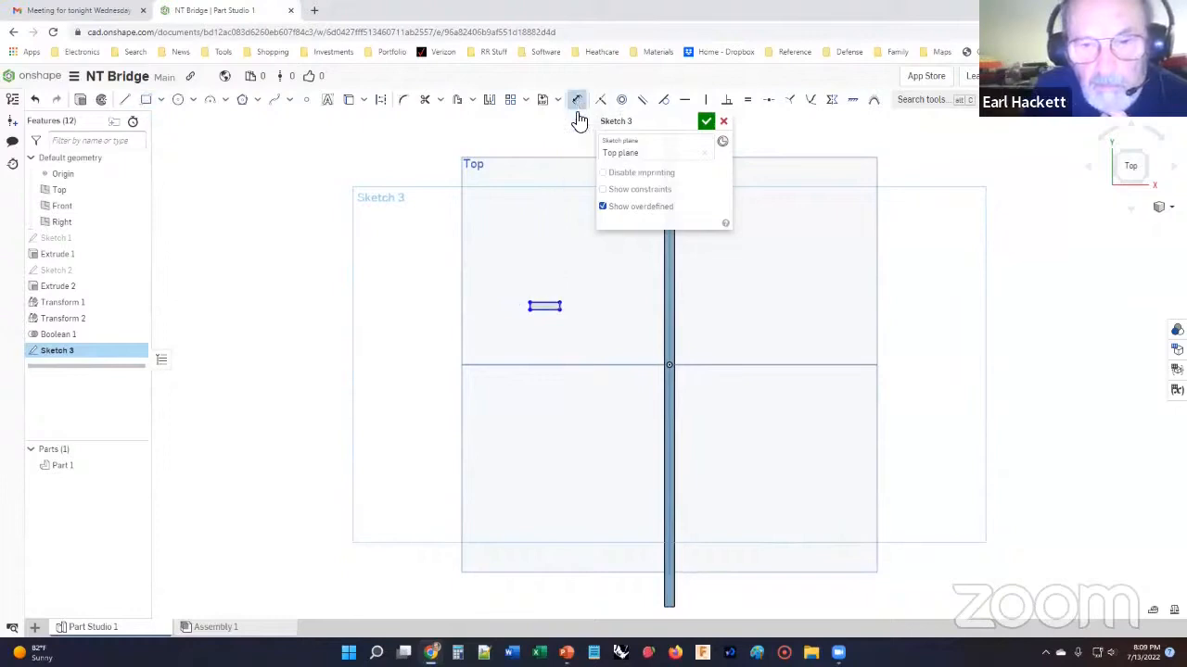
left_click(544, 304)
left_click(544, 281)
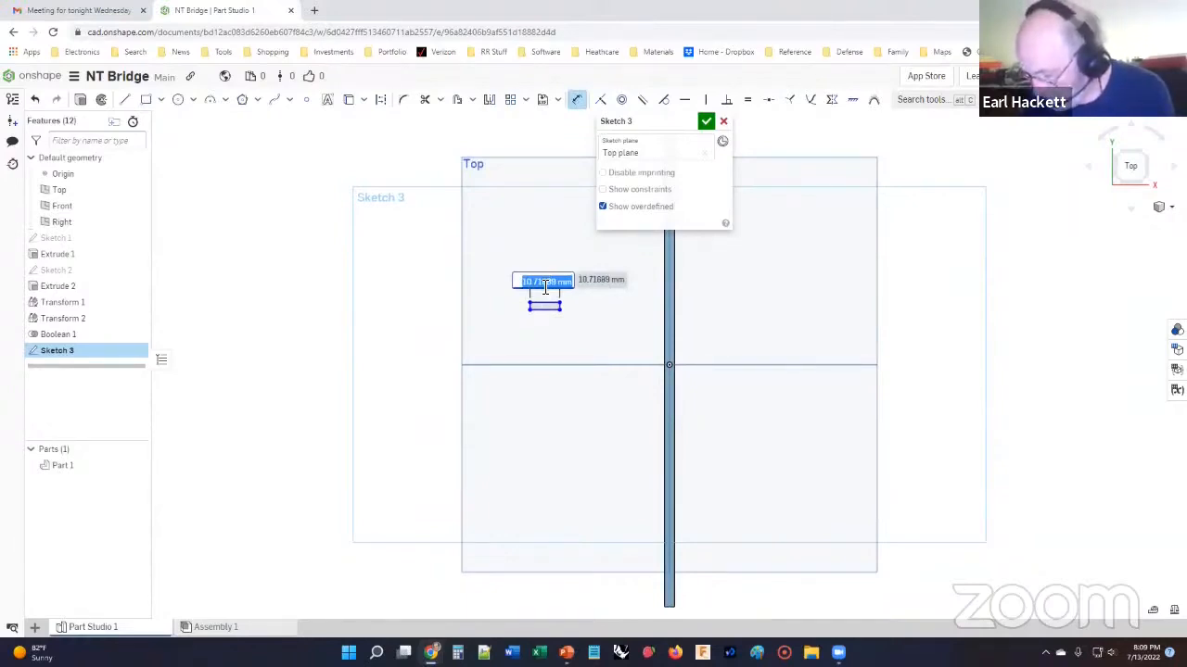
key("BackSpace")
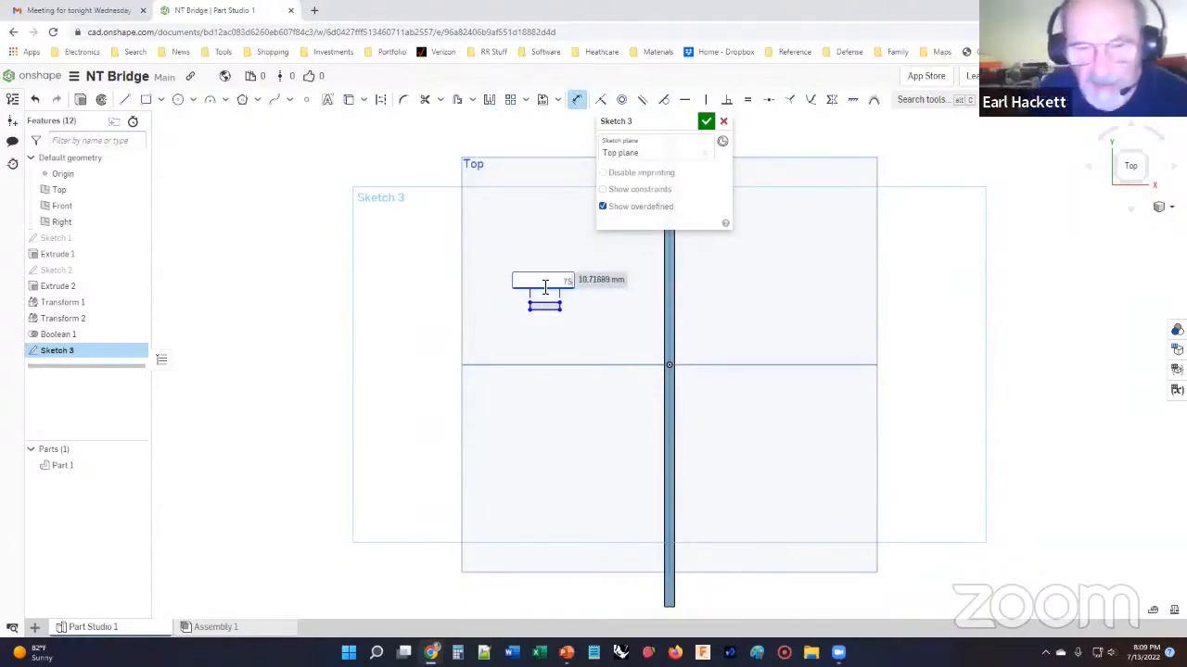
key("Return")
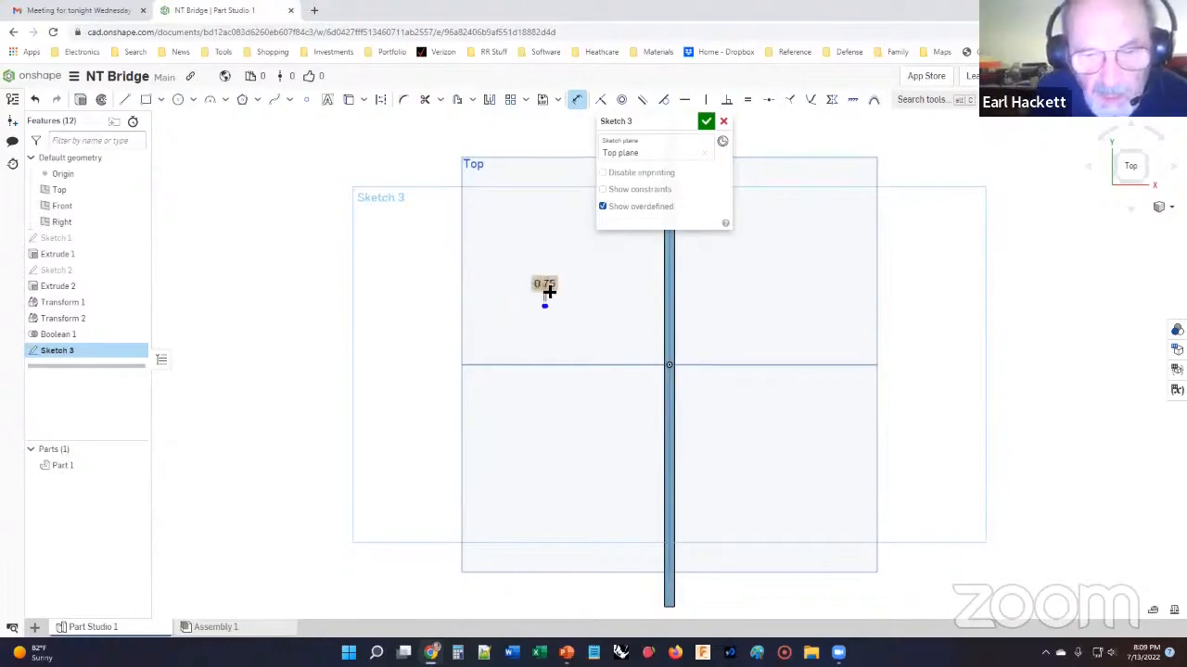
Dimension the rectangle's height to 0.5 mm.
scroll(543, 310, "up", 5)
scroll(530, 278, "up", 3)
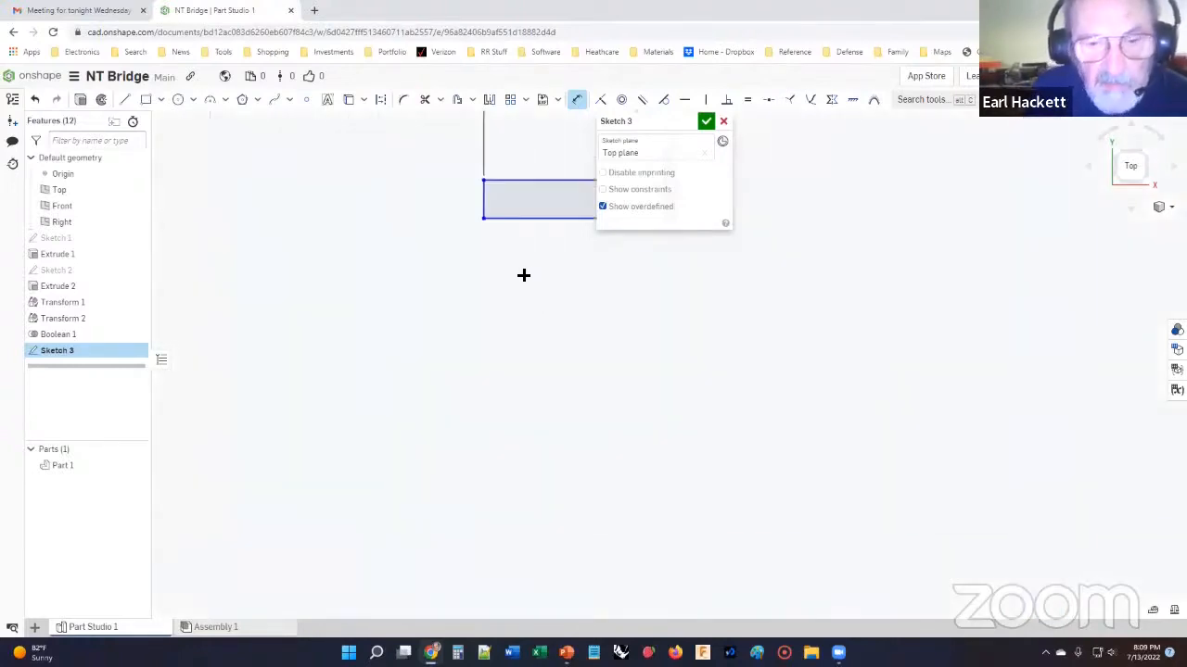
left_click(484, 202)
left_click(447, 204)
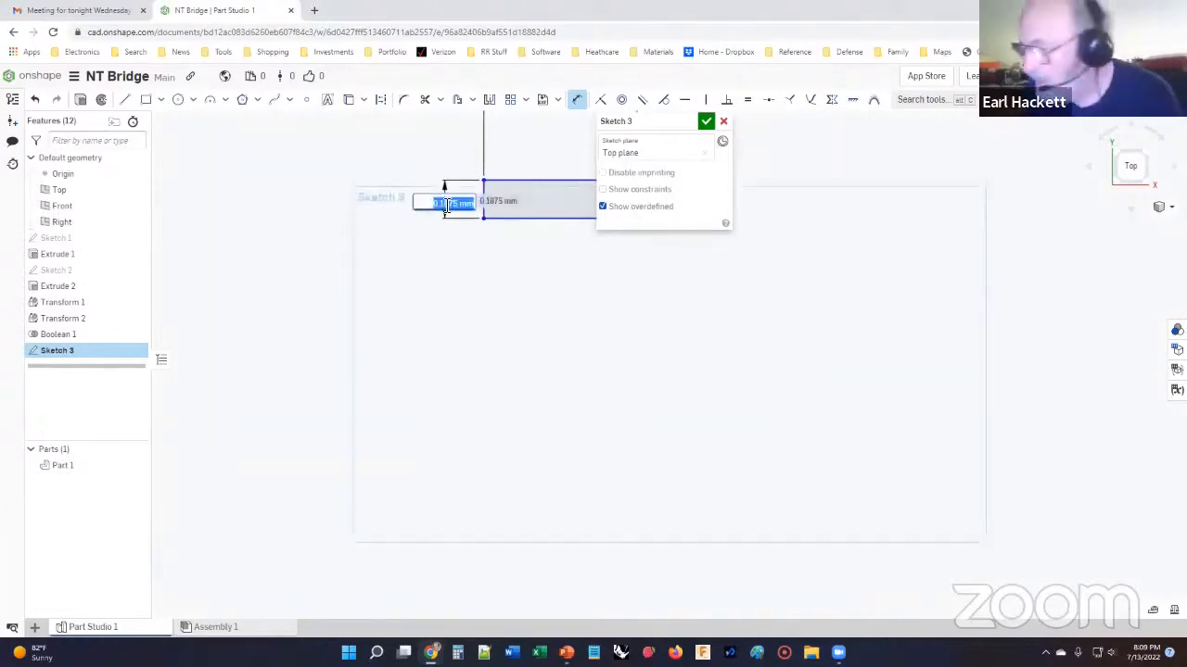
type("3")
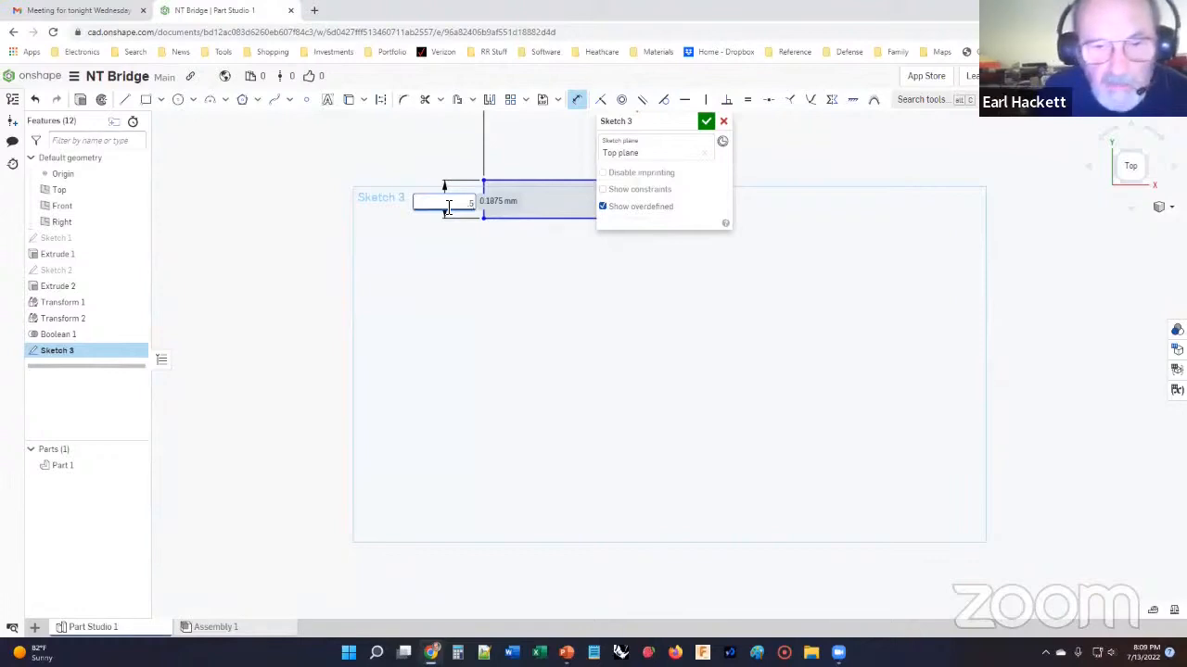
key("Return")
Draw a second, upright rectangle about 0.48 by 1.75 mm just beside the 0.75 by 0.5 mm rectangle.
scroll(416, 152, "down", 5)
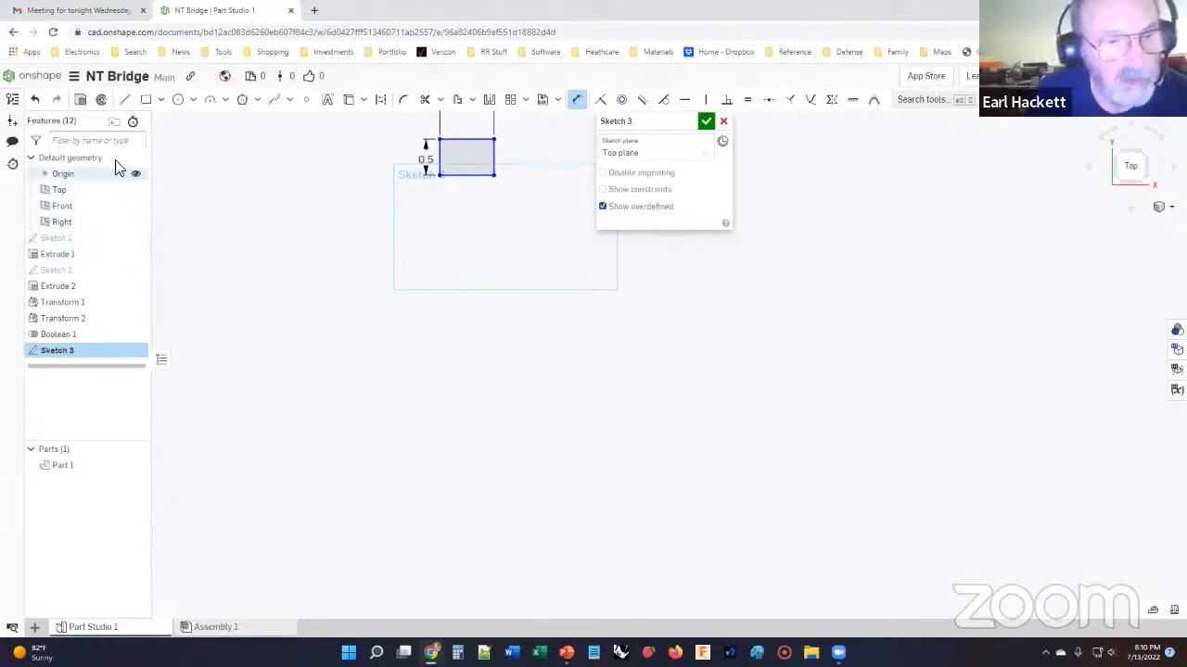
left_click(145, 99)
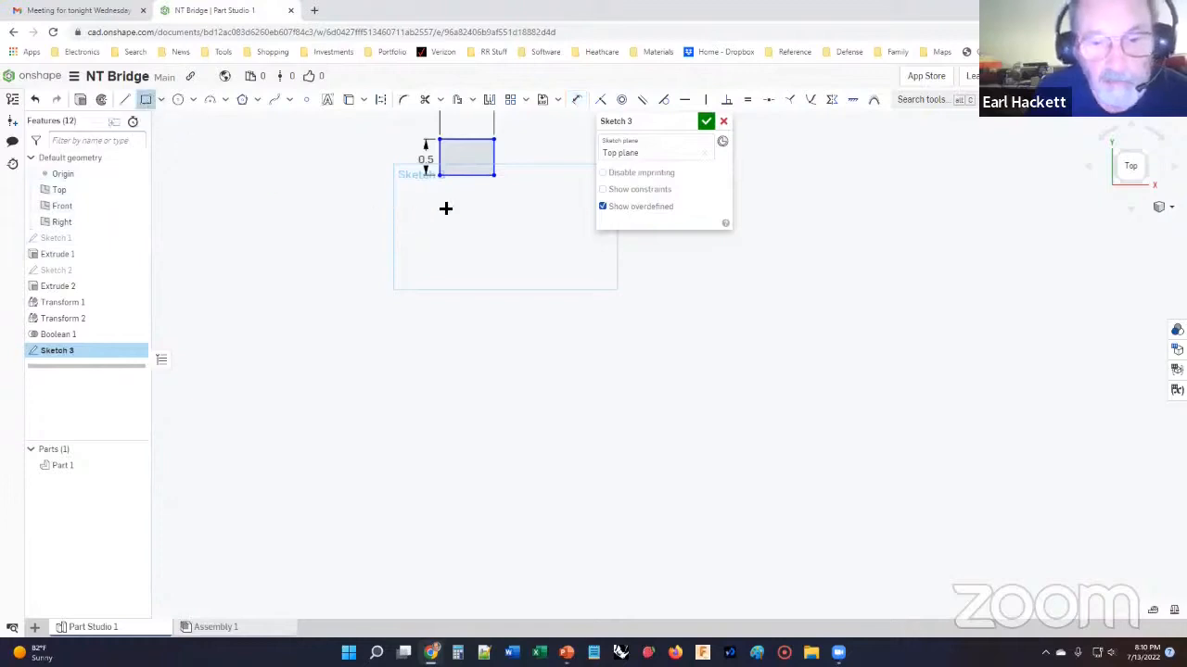
left_click(508, 137)
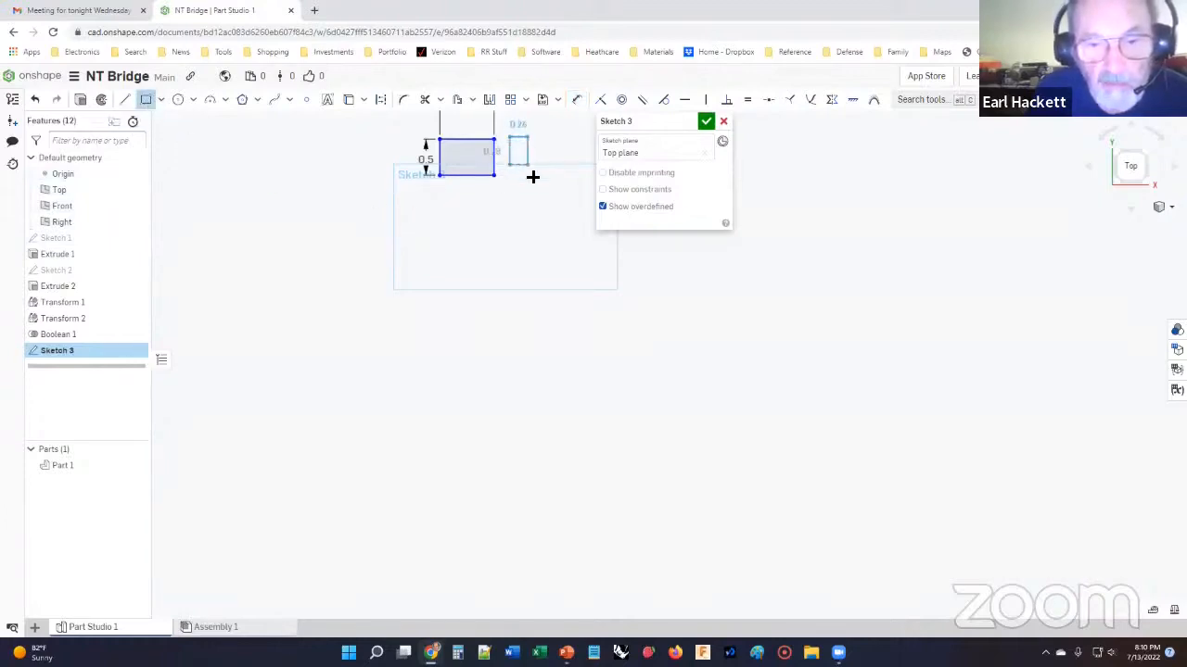
left_click(544, 265)
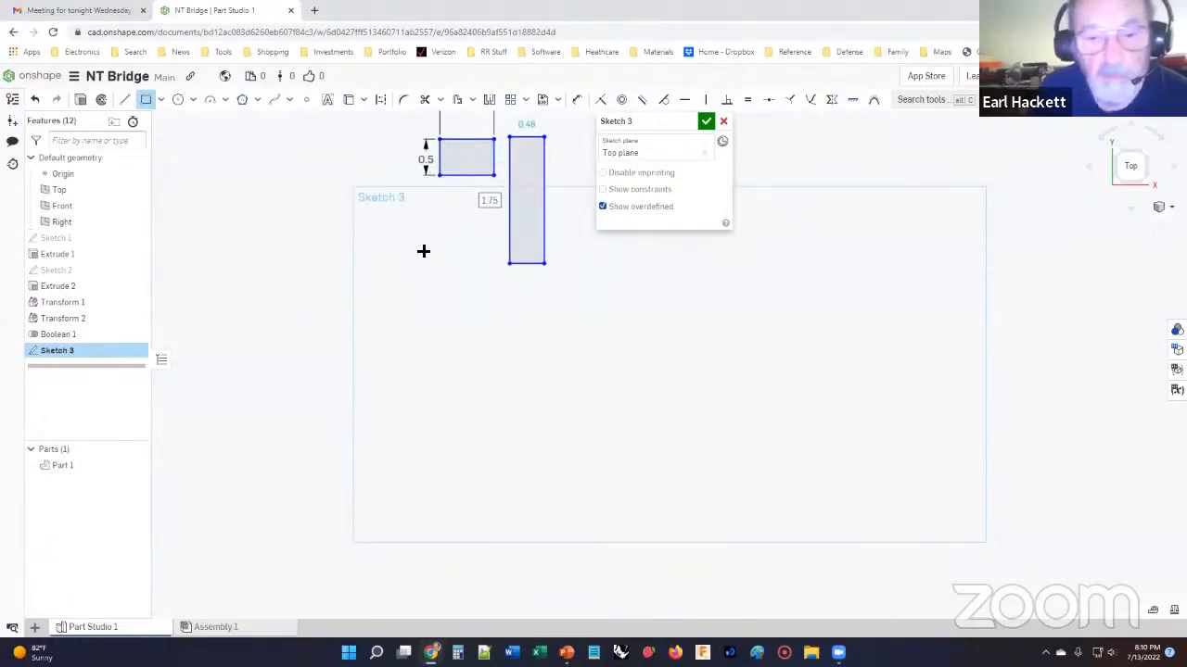
Dimension the upright rectangle's width to 0.25 mm.
middle_click_drag(322, 174, 314, 242)
left_click(575, 99)
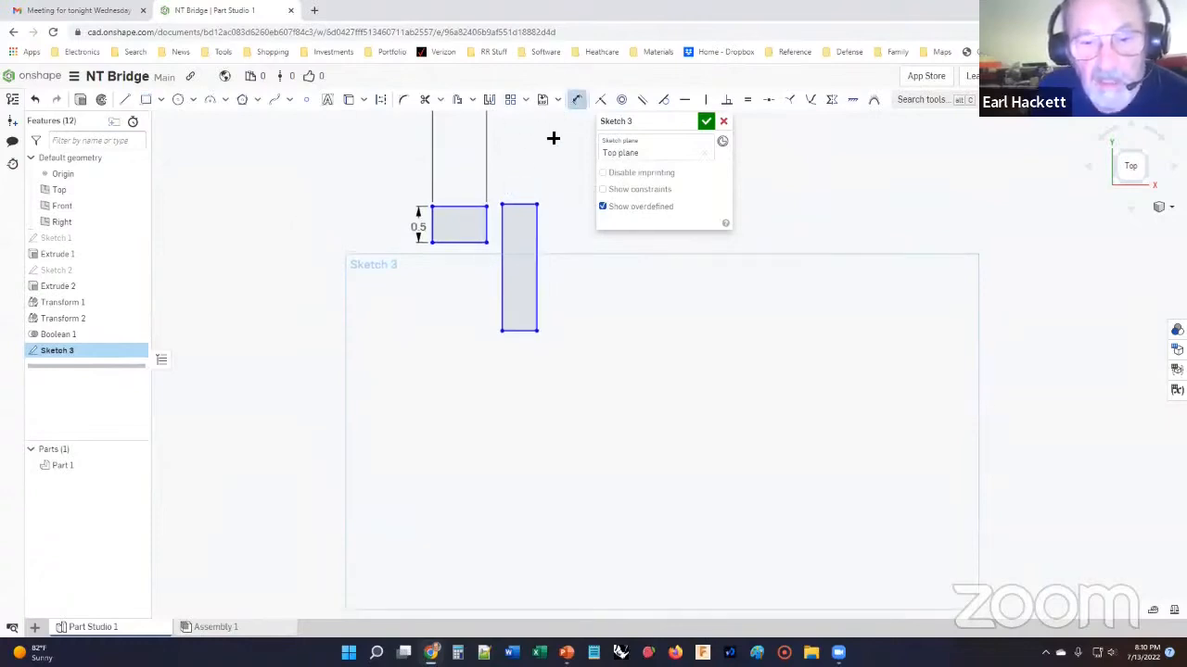
left_click(519, 206)
left_click(516, 178)
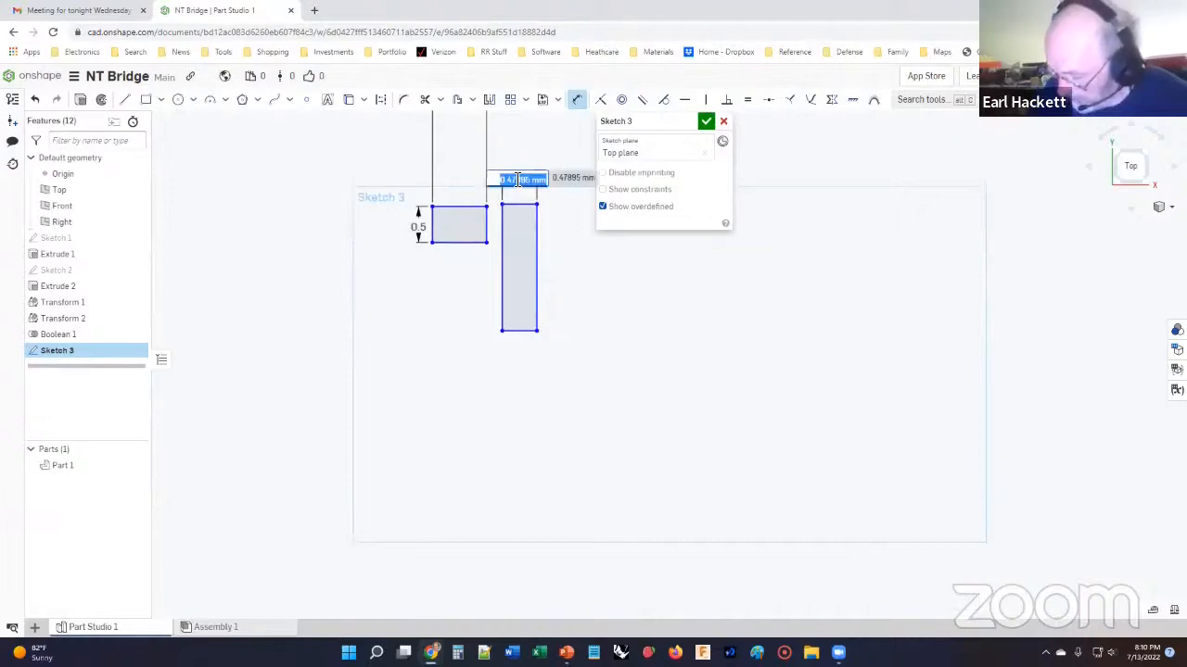
key("BackSpace")
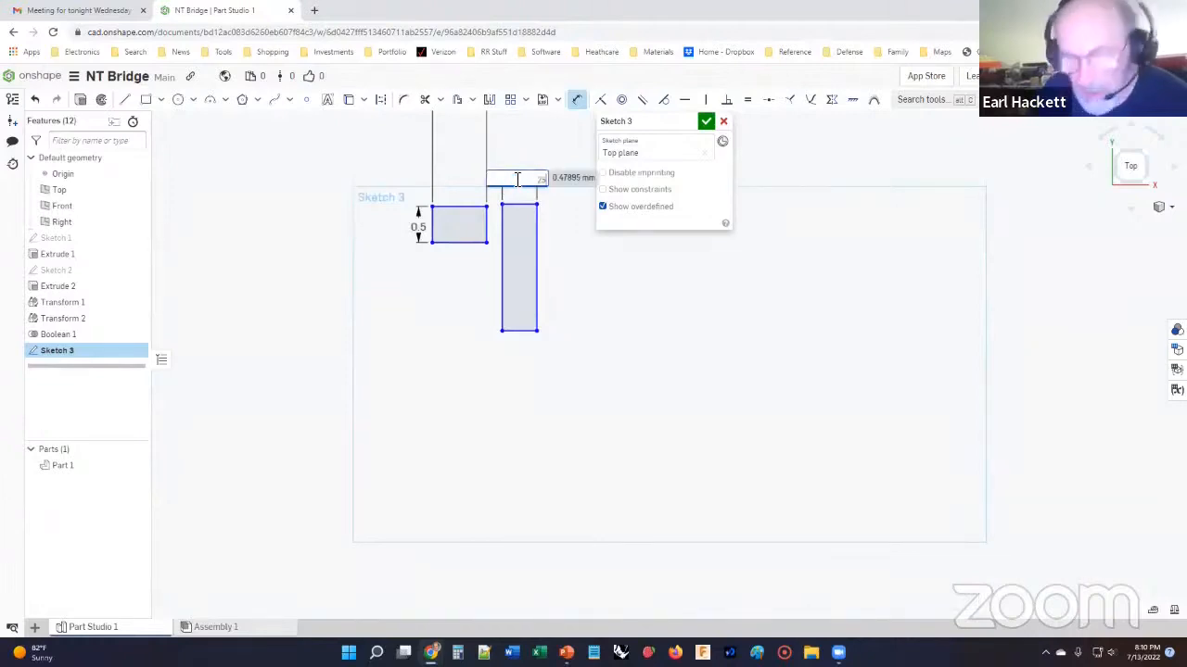
type(".25")
key("Return")
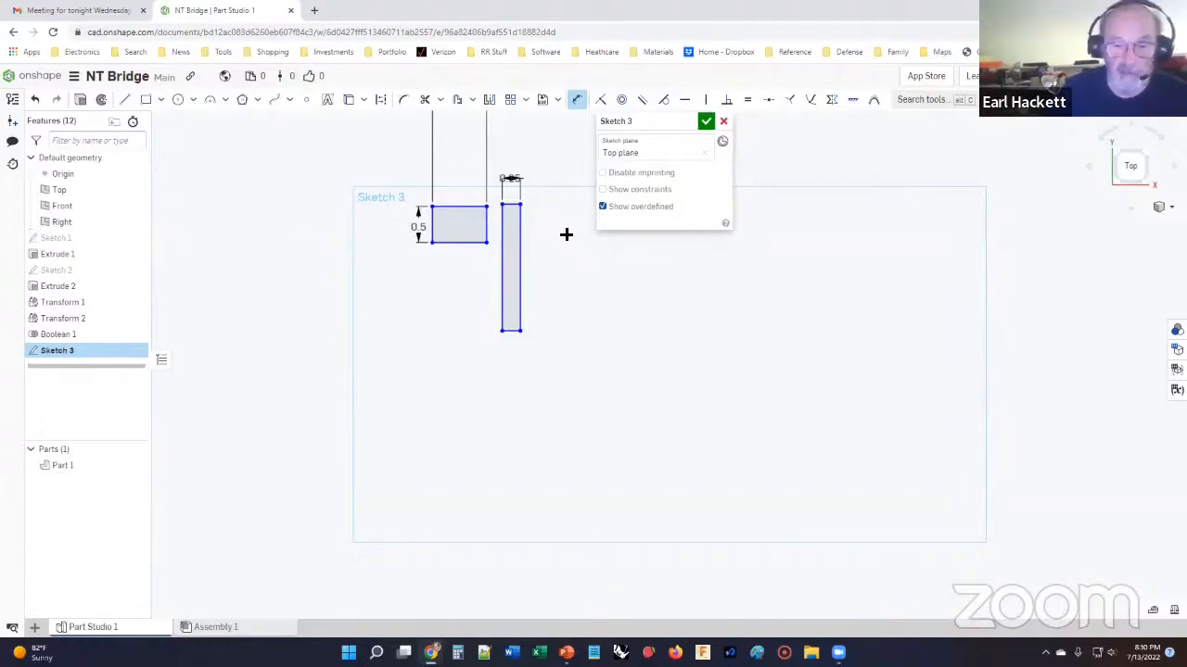
Dimension the upright rectangle's height to 1.4 mm.
left_click(521, 268)
left_click(572, 266)
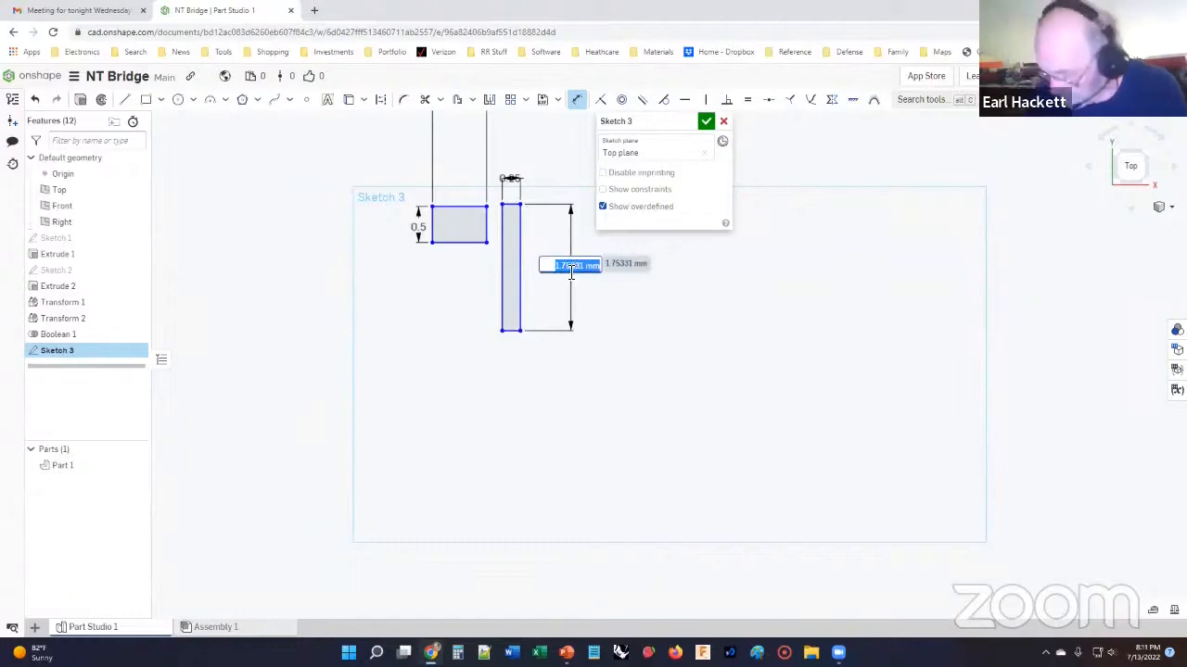
key("BackSpace")
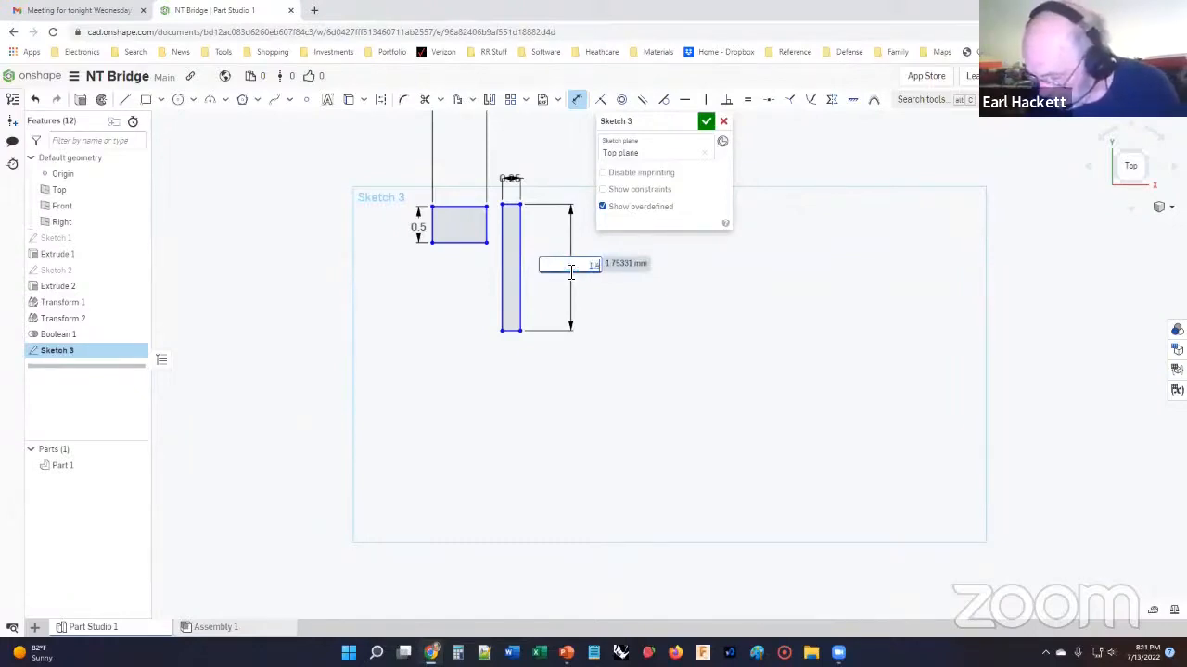
type("1.4")
key("Return")
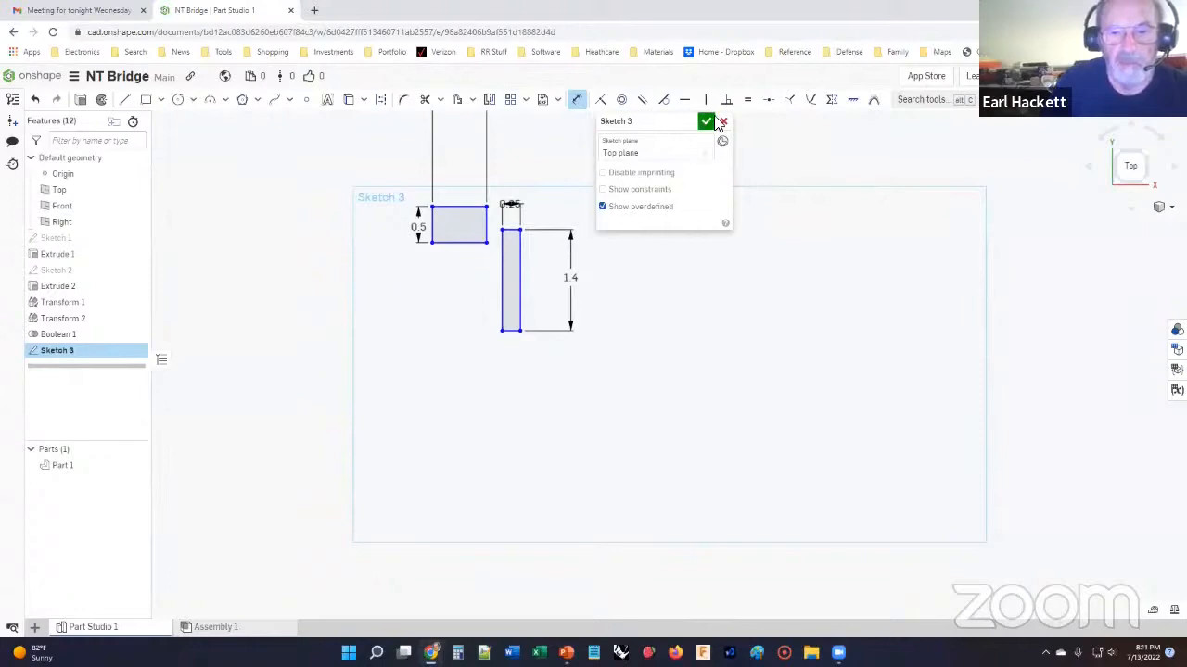
Extrude only the upright 0.25 by 1.4 mm rectangle 10.25 mm as a new part, excluding the neighbouring rectangle.
left_click(81, 100)
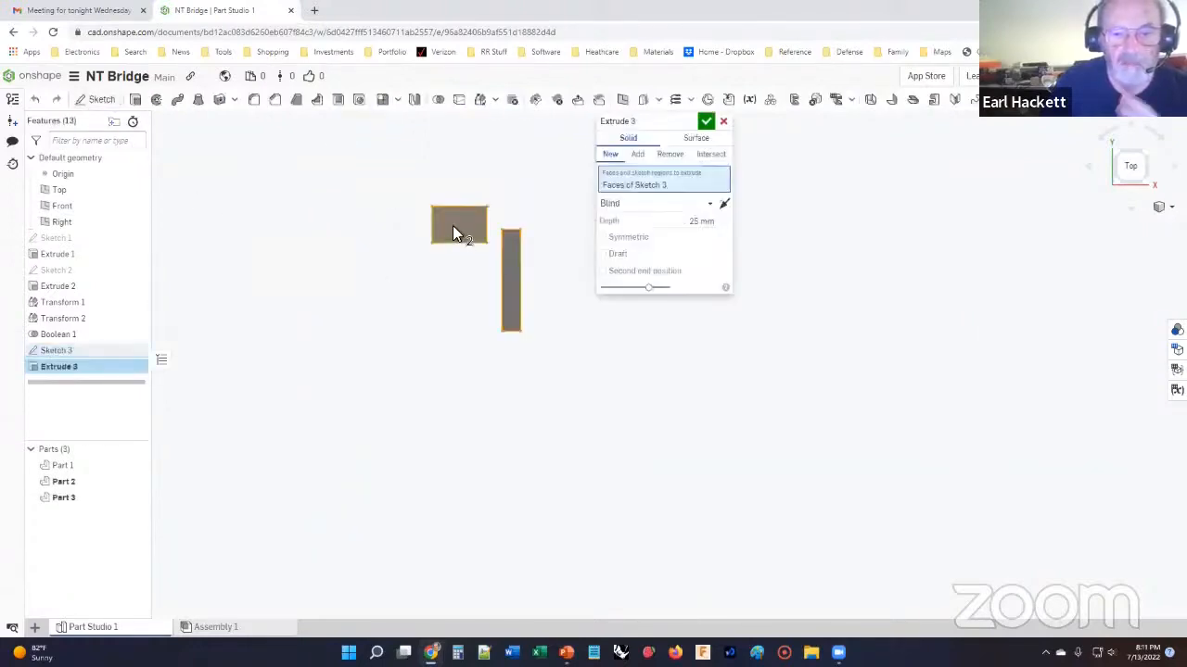
left_click(455, 224)
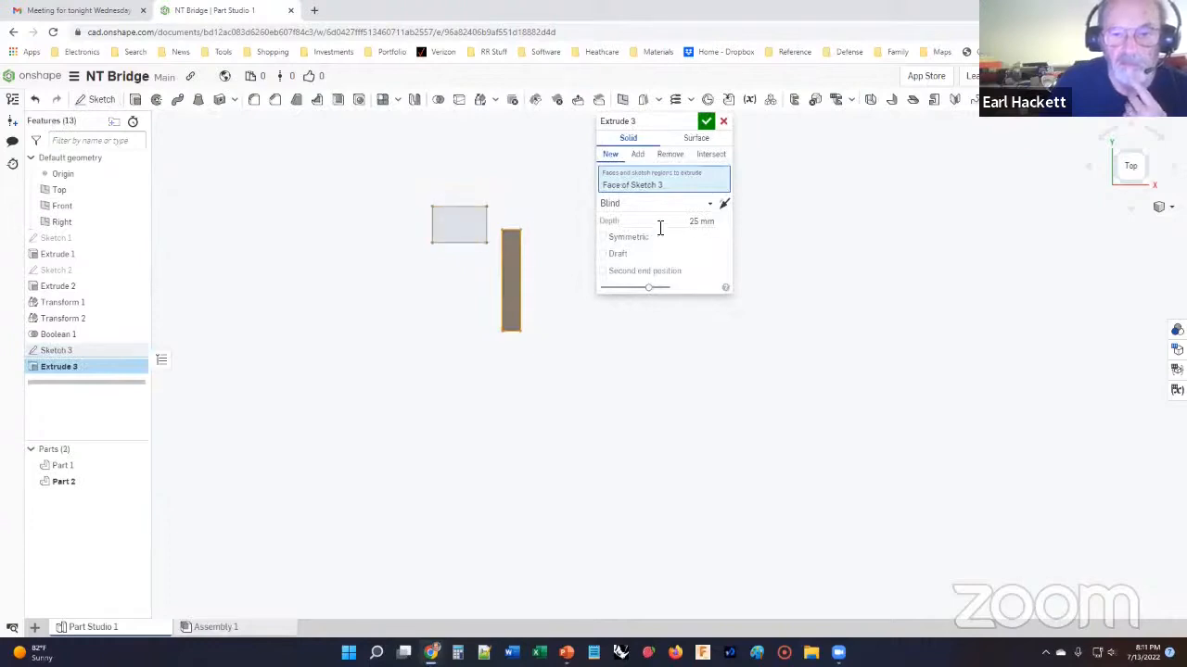
left_click(692, 221)
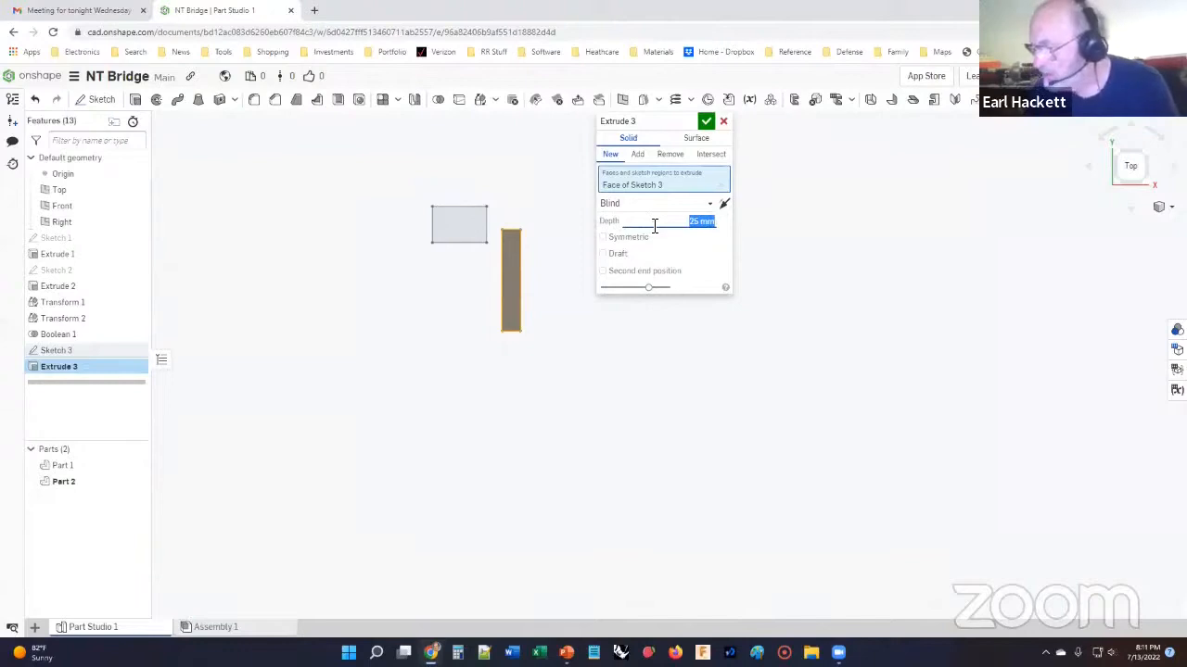
key("BackSpace")
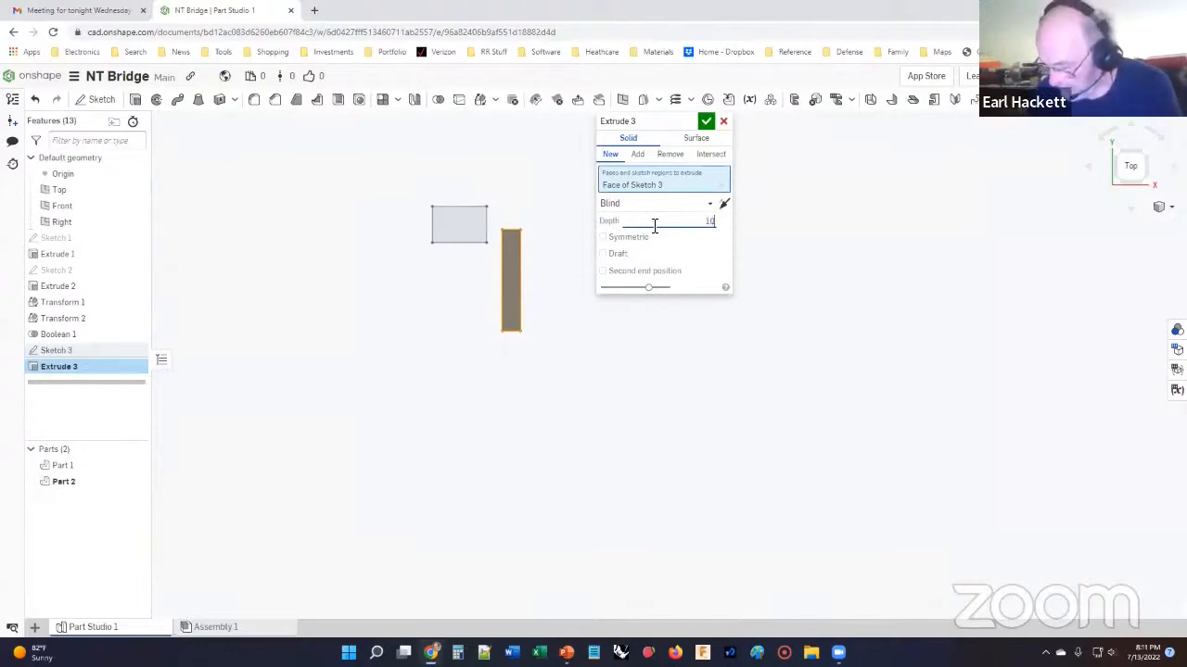
type("10.25")
key("Return")
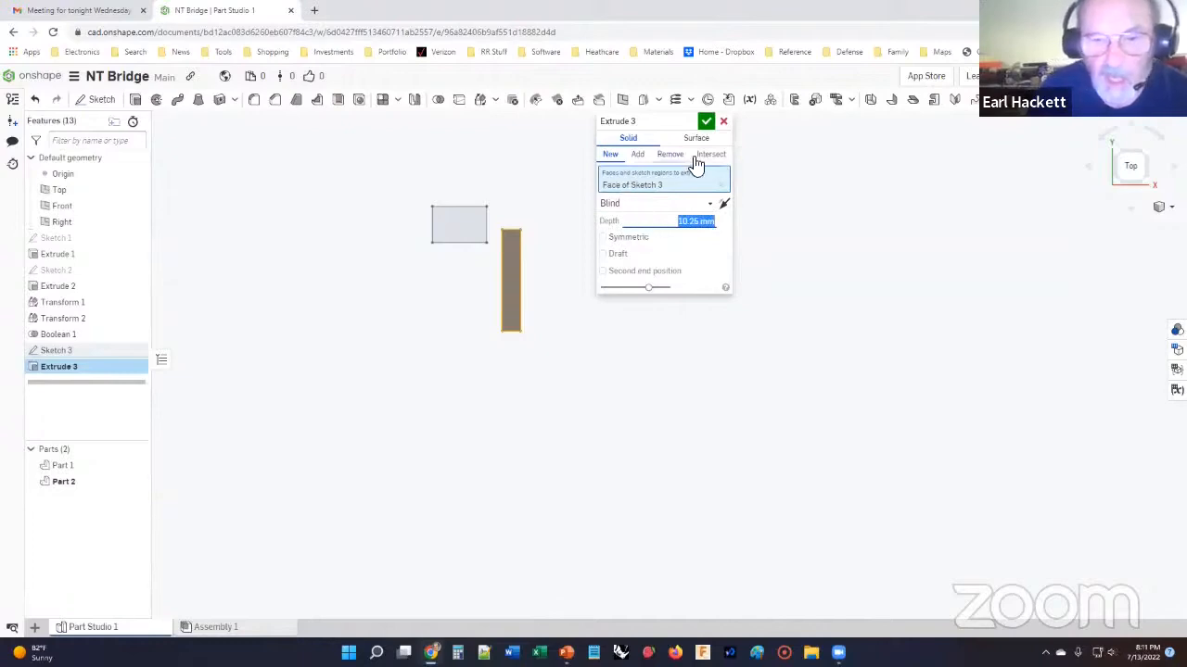
left_click(706, 123)
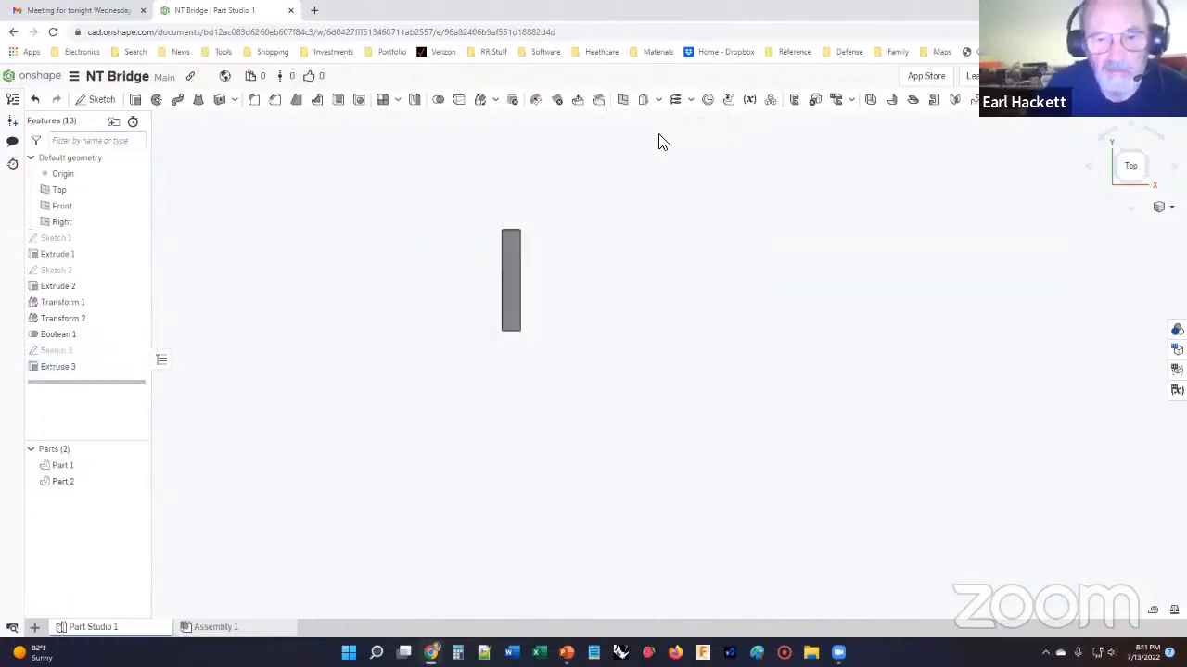
Undo the extrusion of the upright 0.25 by 1.4 mm rectangle.
scroll(540, 297, "down", 5)
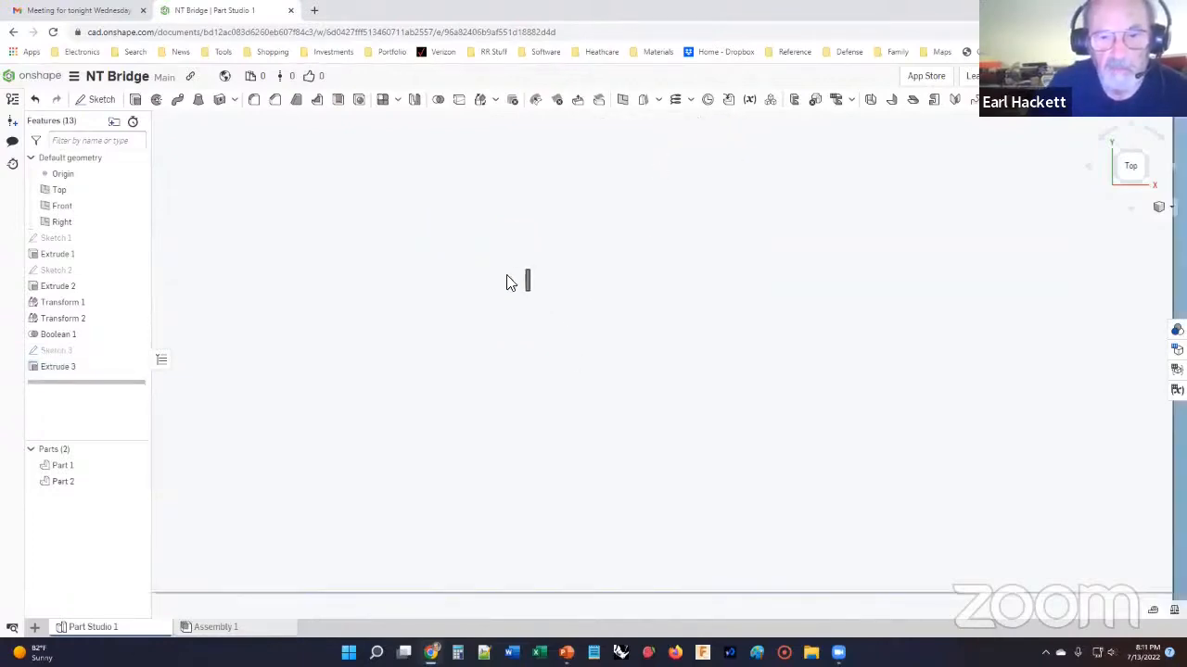
right_click_drag(482, 318, 493, 294)
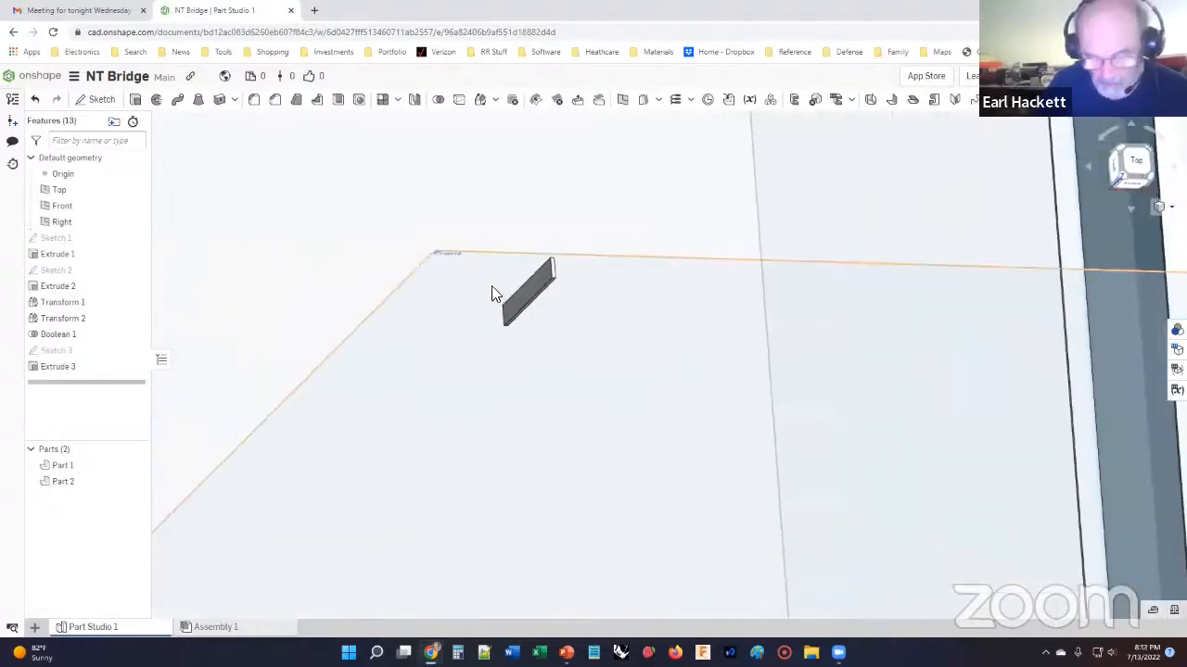
key("ctrl+z")
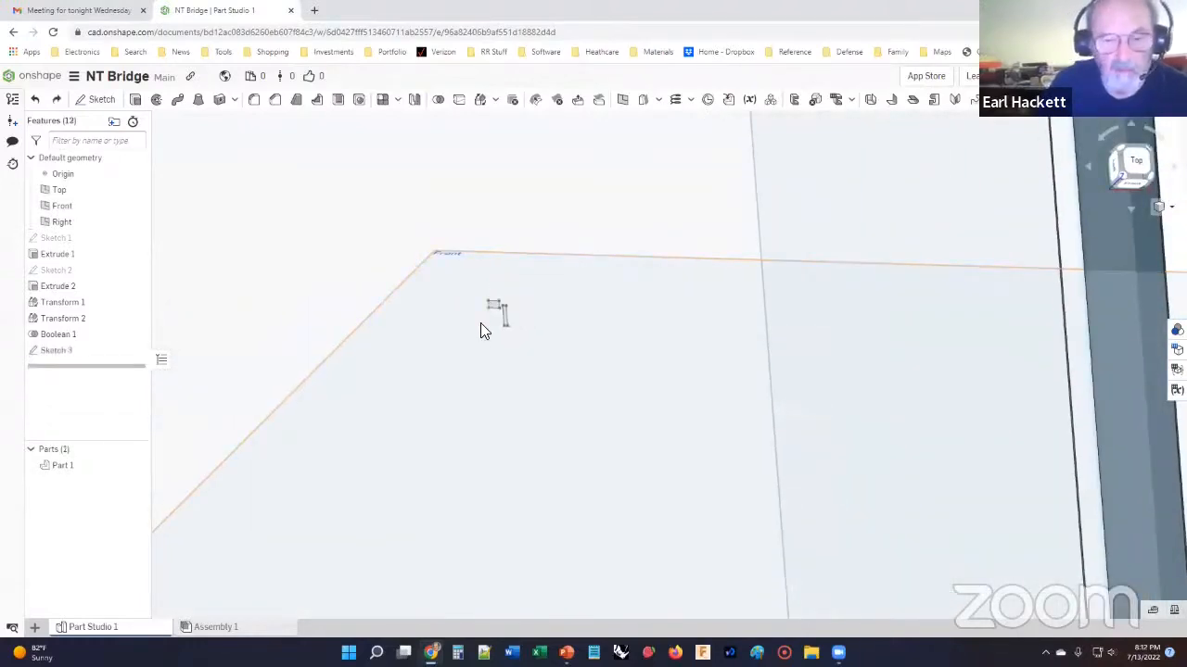
Extrude the 0.75 by 0.5 mm rectangle 10.25 mm as a new solid part.
mouse_move(450, 339)
right_mouse_down()
mouse_move(455, 362)
mouse_move(471, 366)
right_mouse_up()
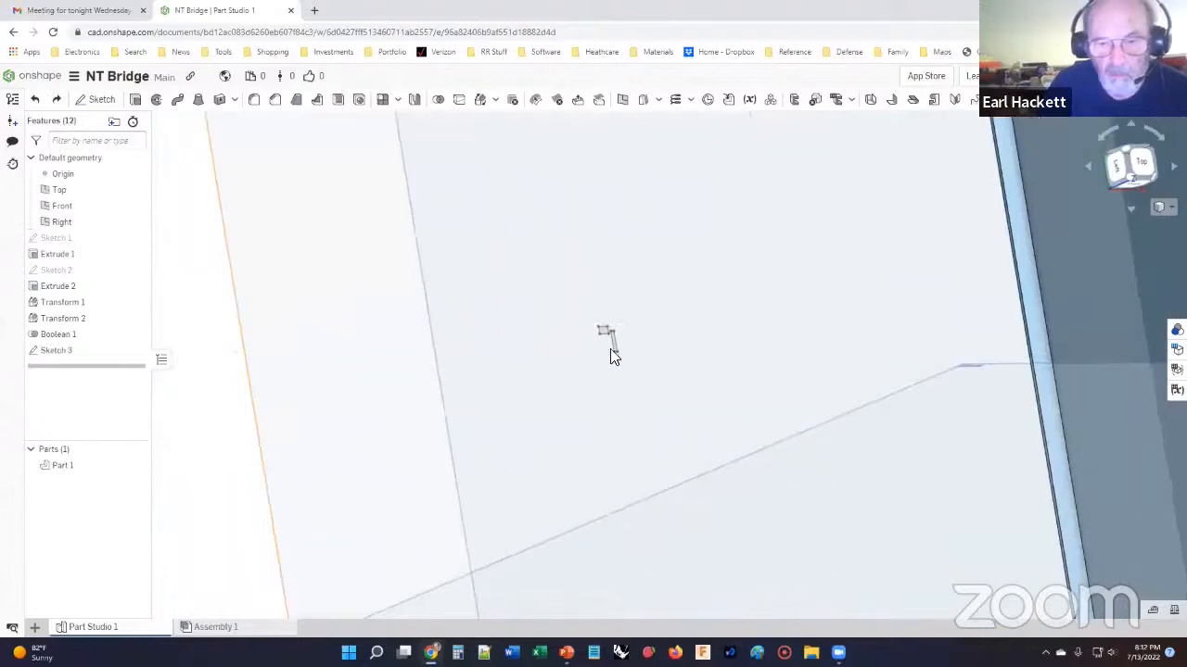
scroll(630, 340, "up", 8)
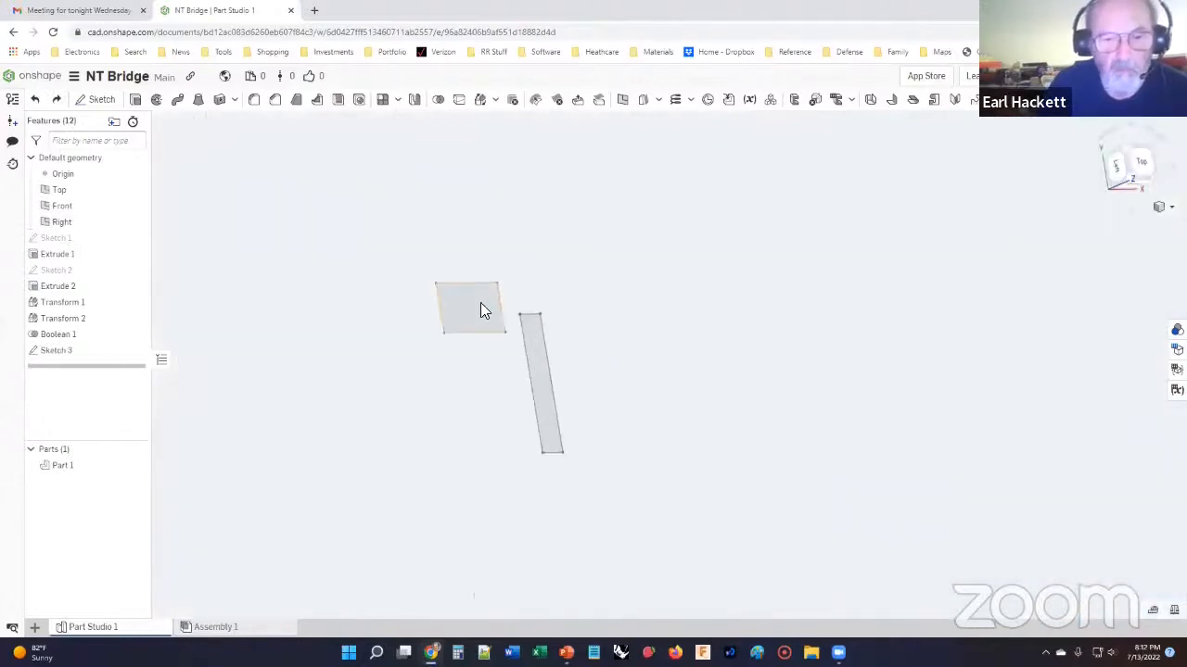
left_click(482, 306)
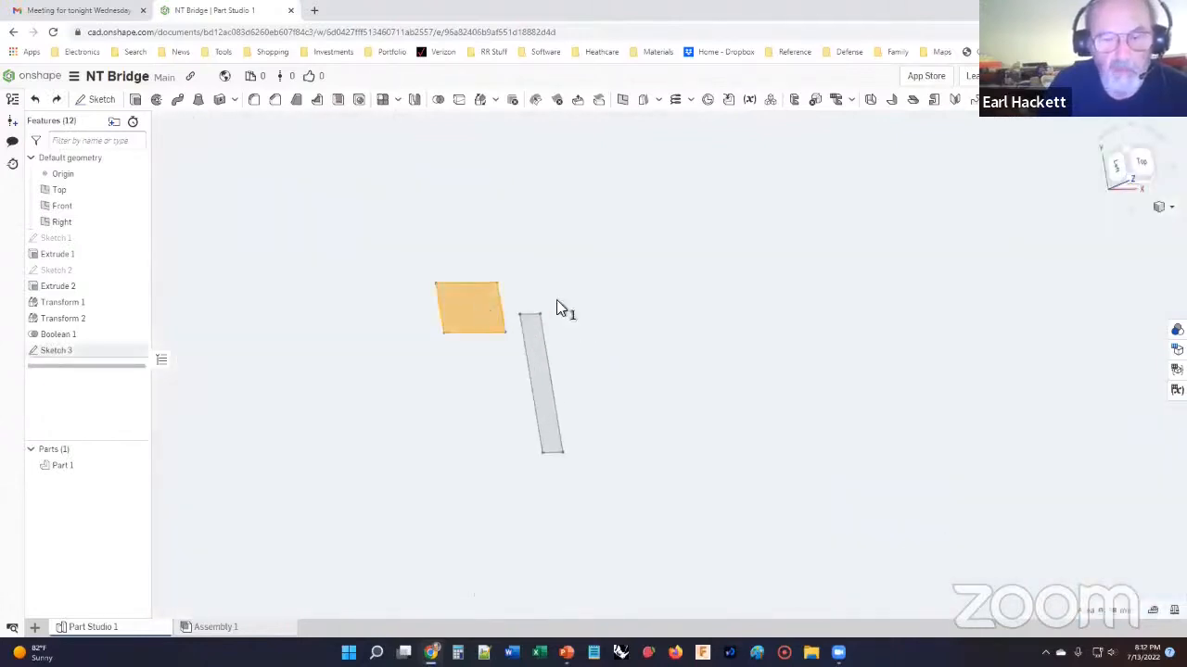
left_click(136, 100)
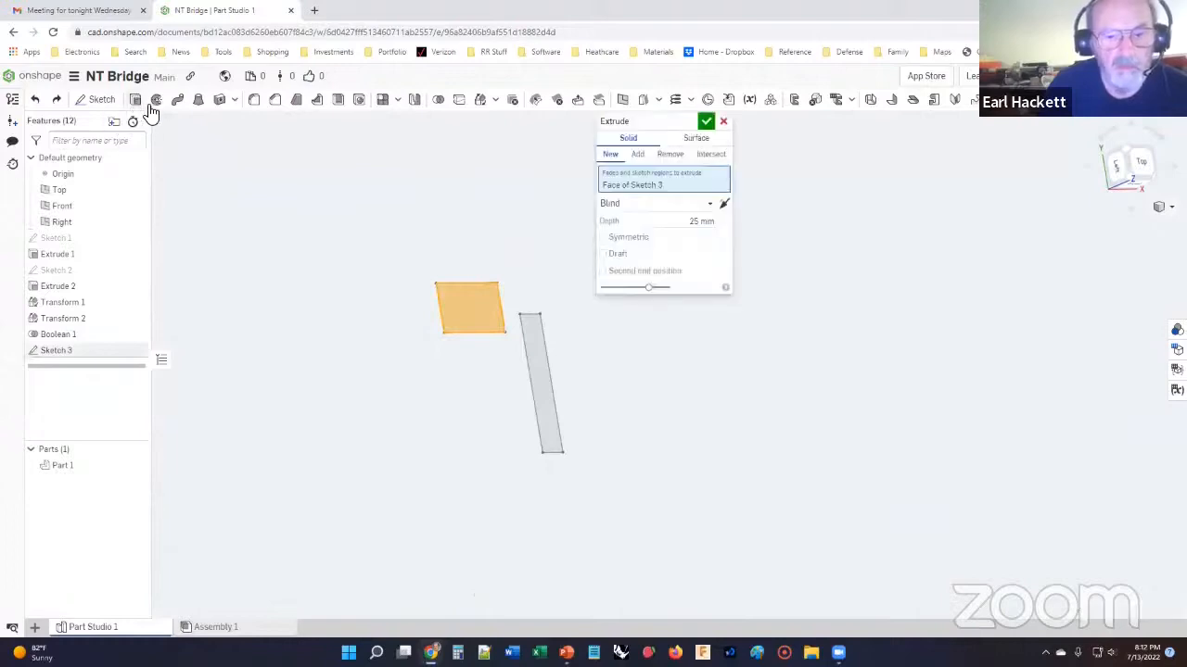
left_click(680, 221)
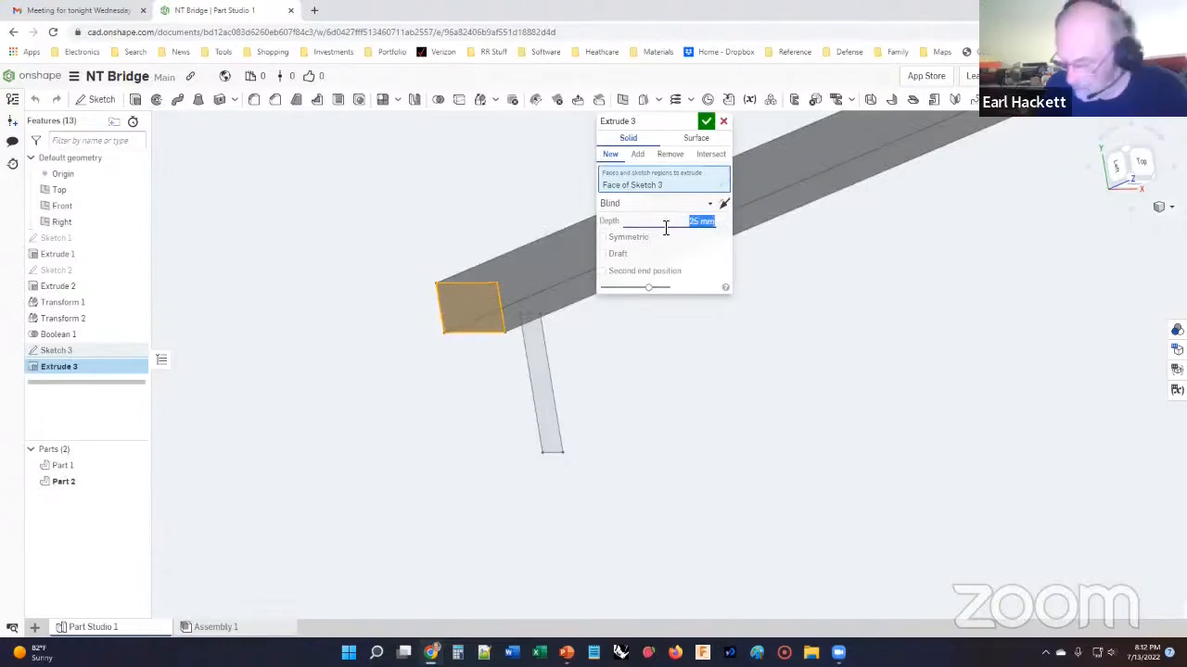
key("BackSpace")
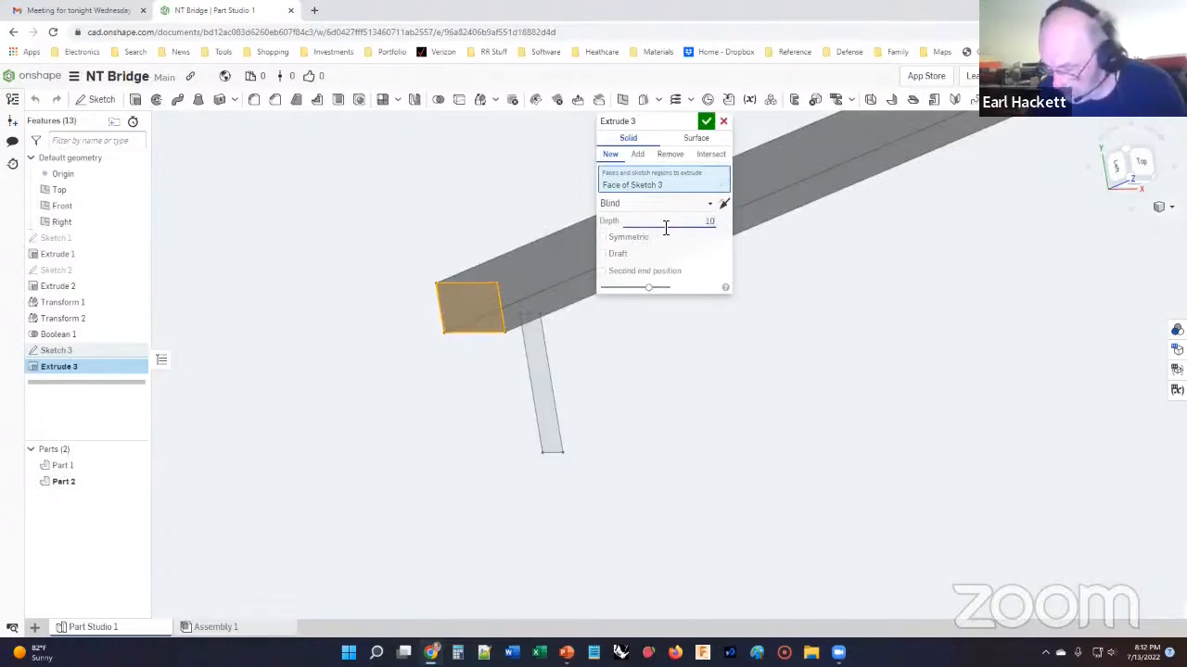
key("Return")
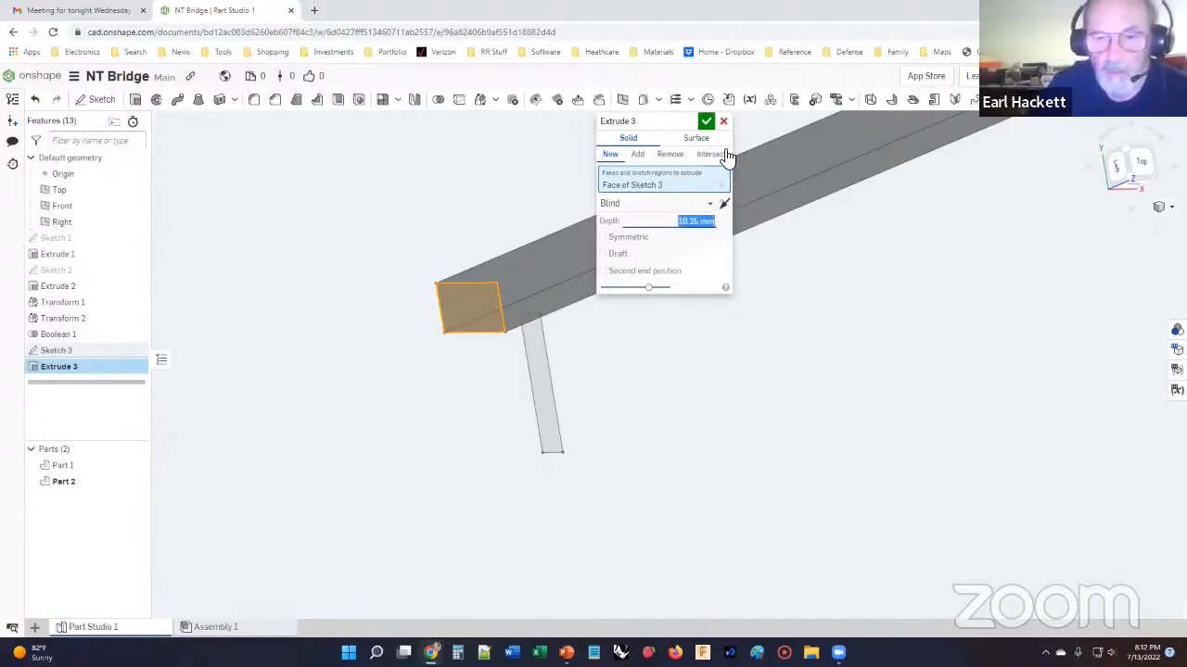
left_click(704, 124)
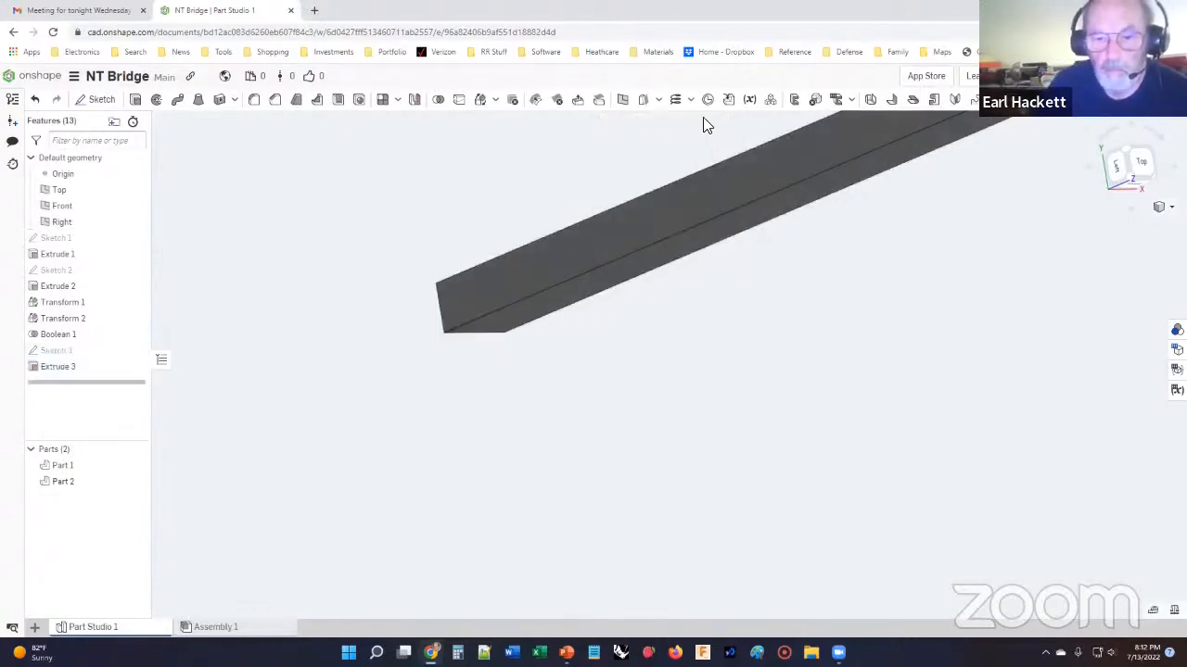
Examine the extruded 0.75 by 0.5 mm bar and its position beside the girder, ending in the Top view.
scroll(632, 286, "down", 5)
right_click_drag(635, 290, 589, 316)
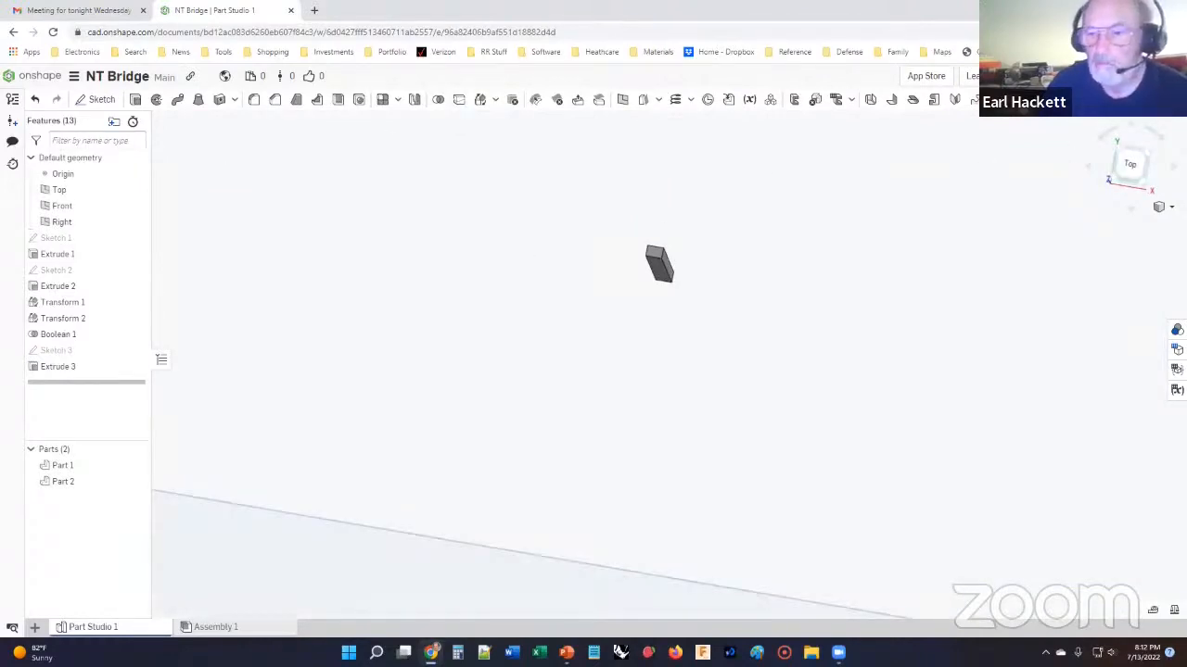
left_click(1128, 170)
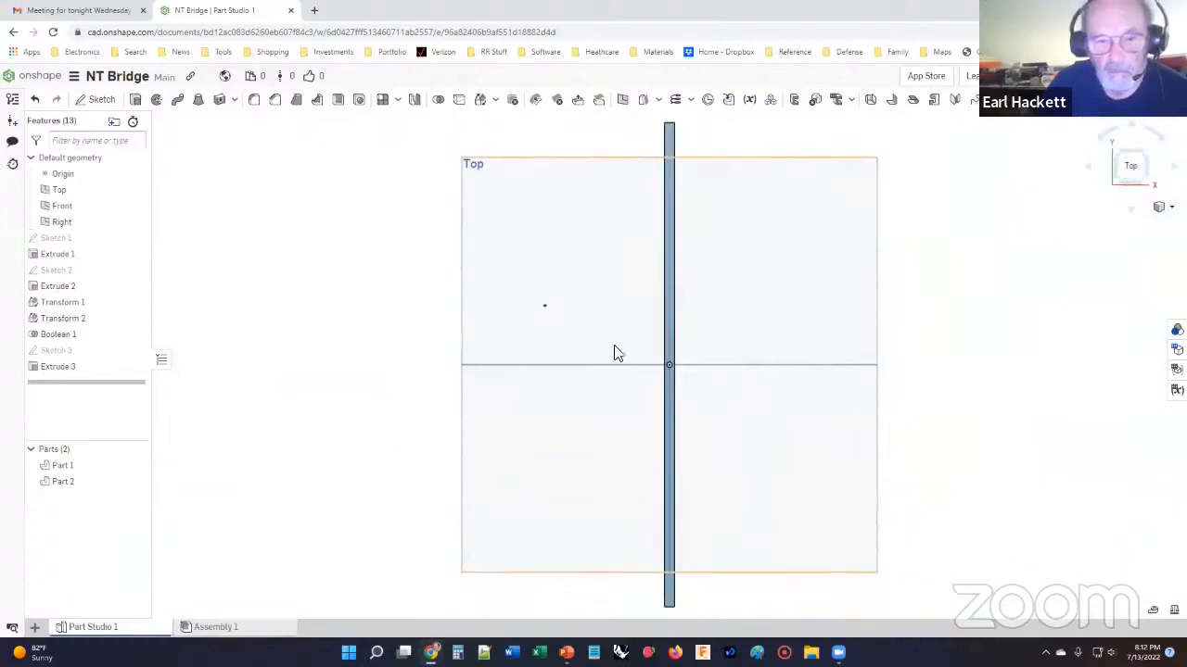
scroll(548, 320, "up", 3)
scroll(533, 298, "up", 3)
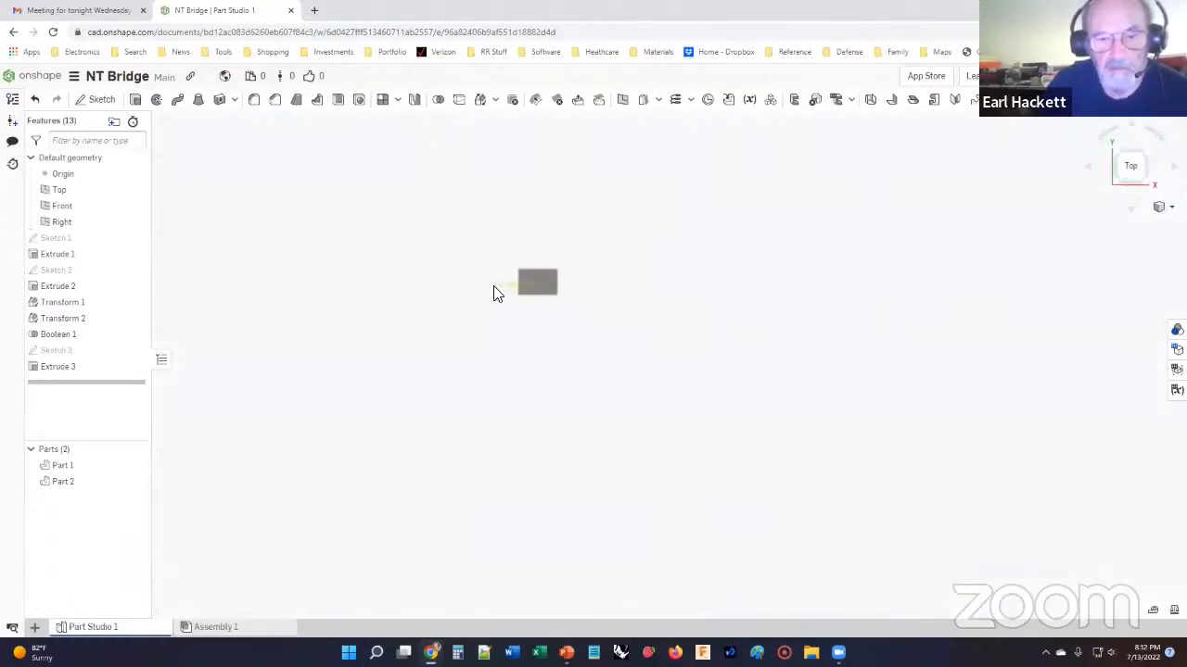
left_click(544, 323)
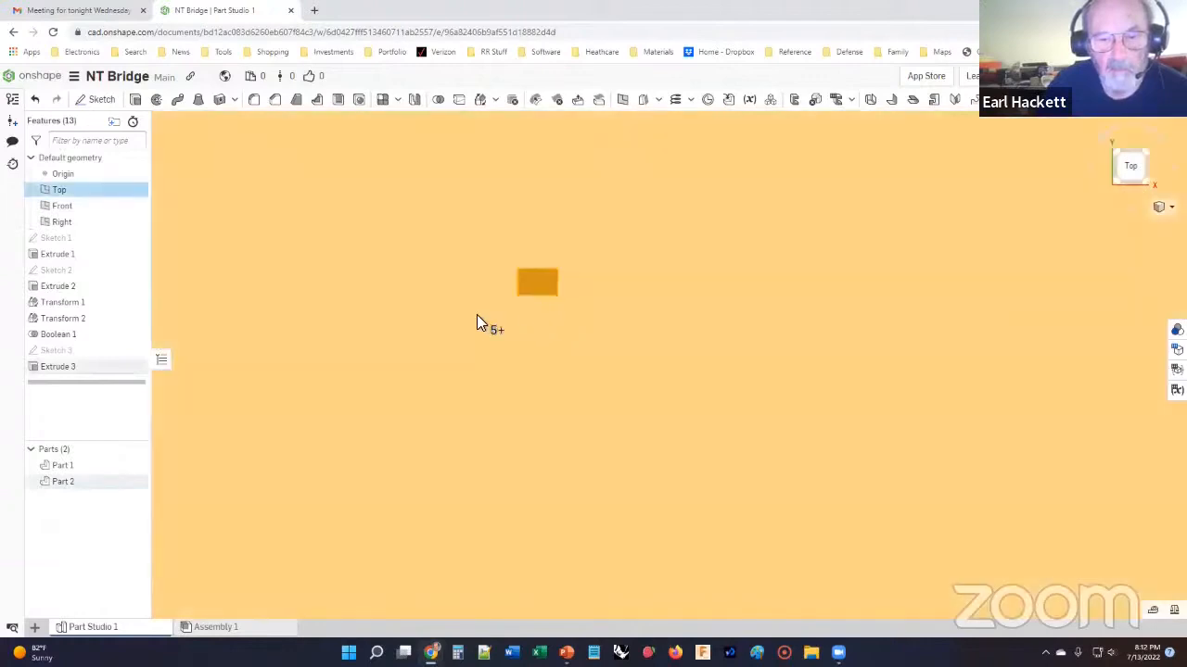
scroll(224, 336, "down", 10)
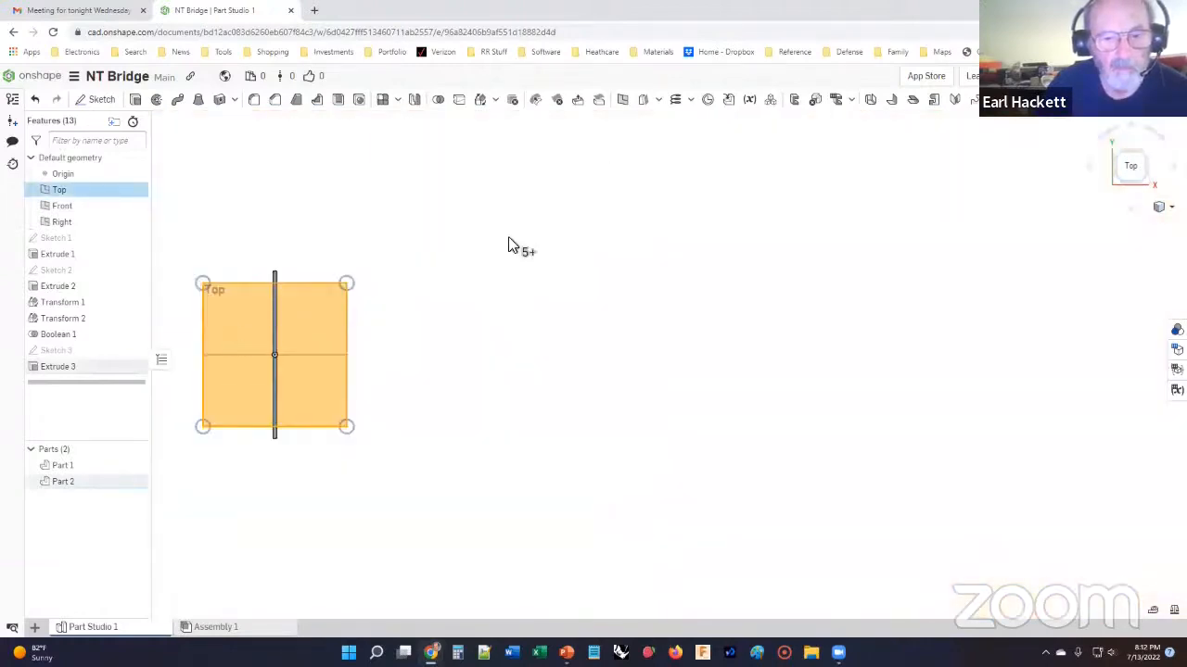
left_click(509, 238)
scroll(237, 336, "up", 10)
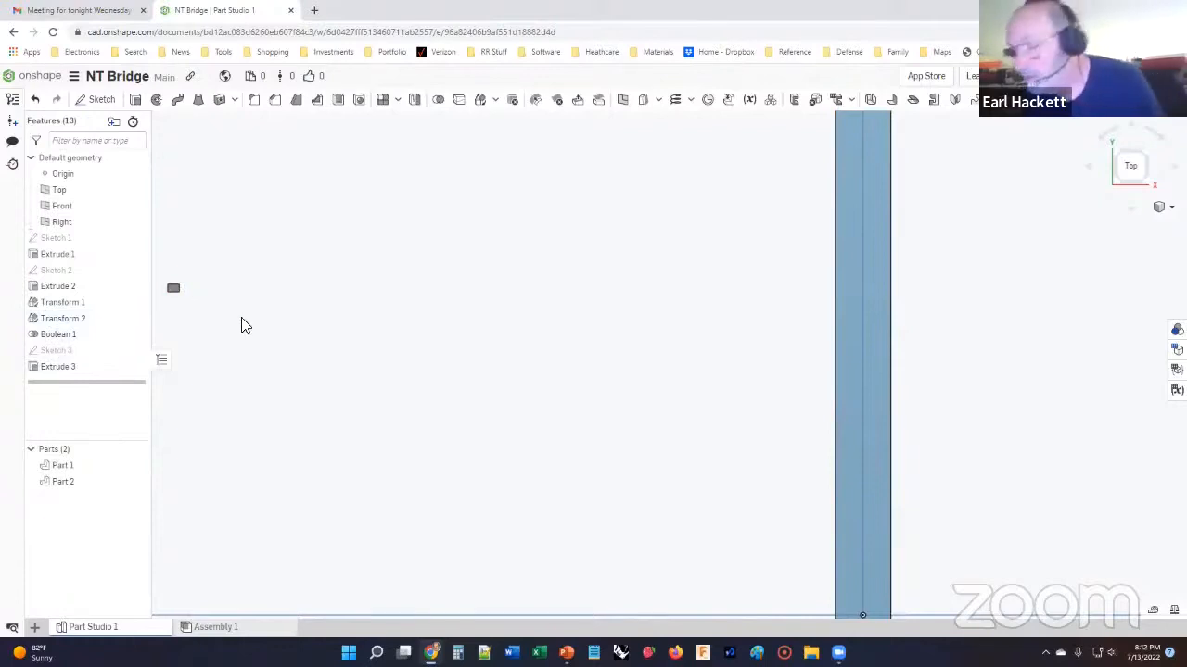
Start a sketch on the Top plane and draw a narrow upright corner rectangle about 2.1 mm tall just beside the extruded bar.
left_click(93, 99)
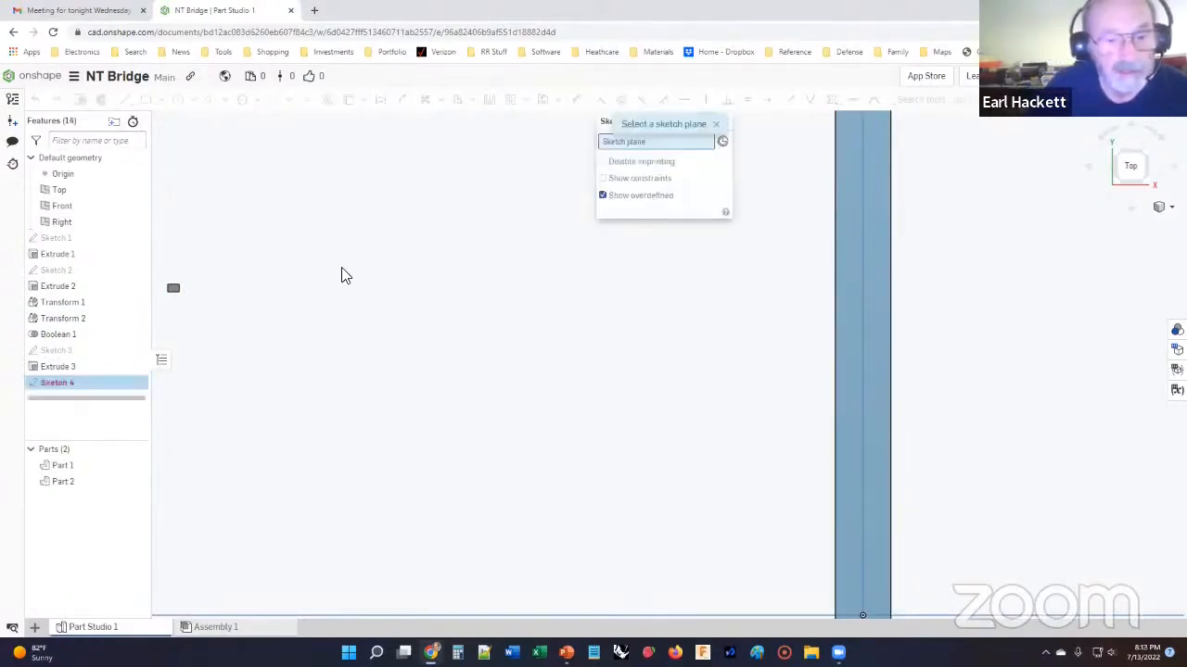
left_click(421, 240)
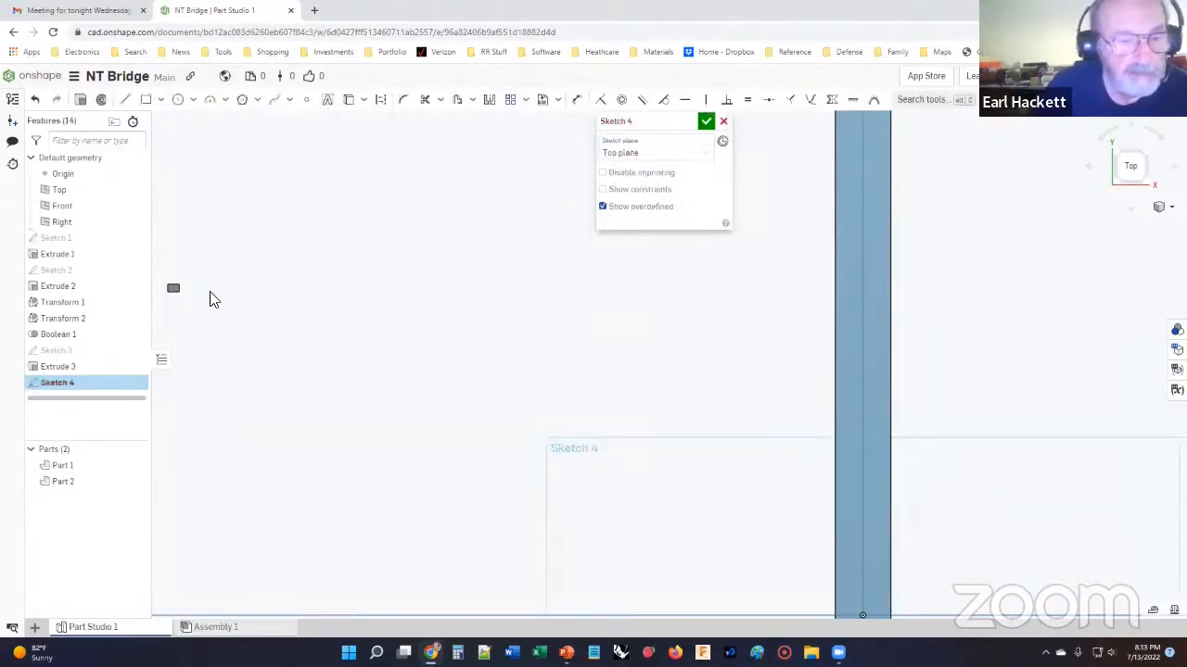
left_click(146, 99)
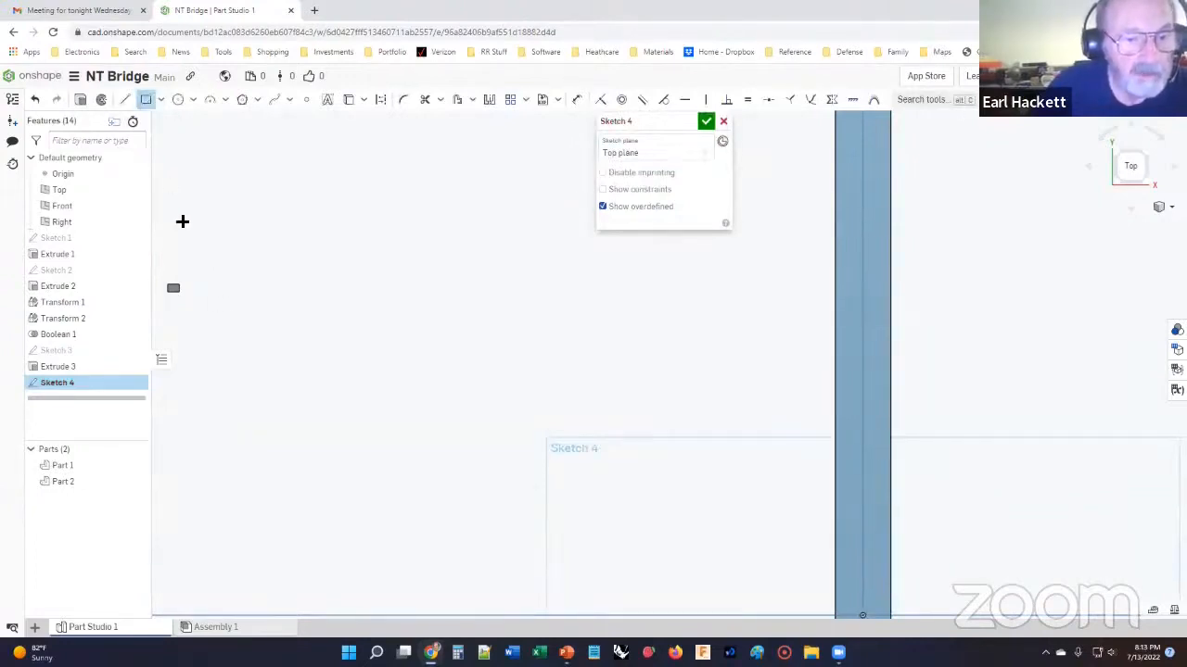
left_click(207, 287)
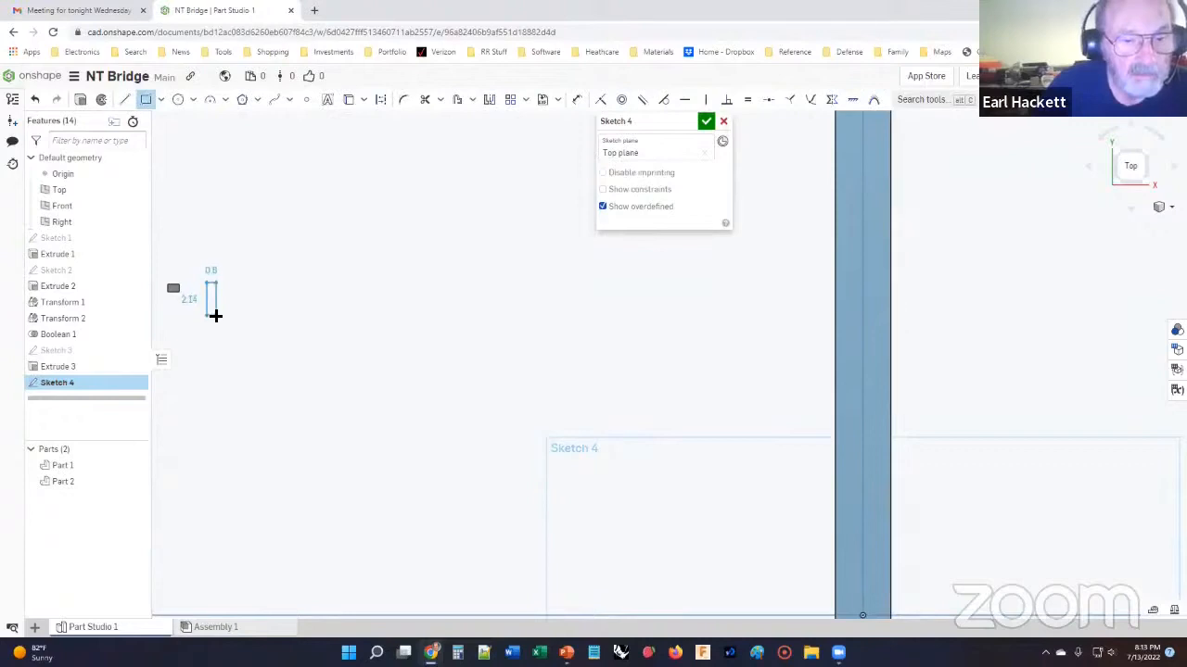
left_click(213, 315)
scroll(225, 326, "up", 3)
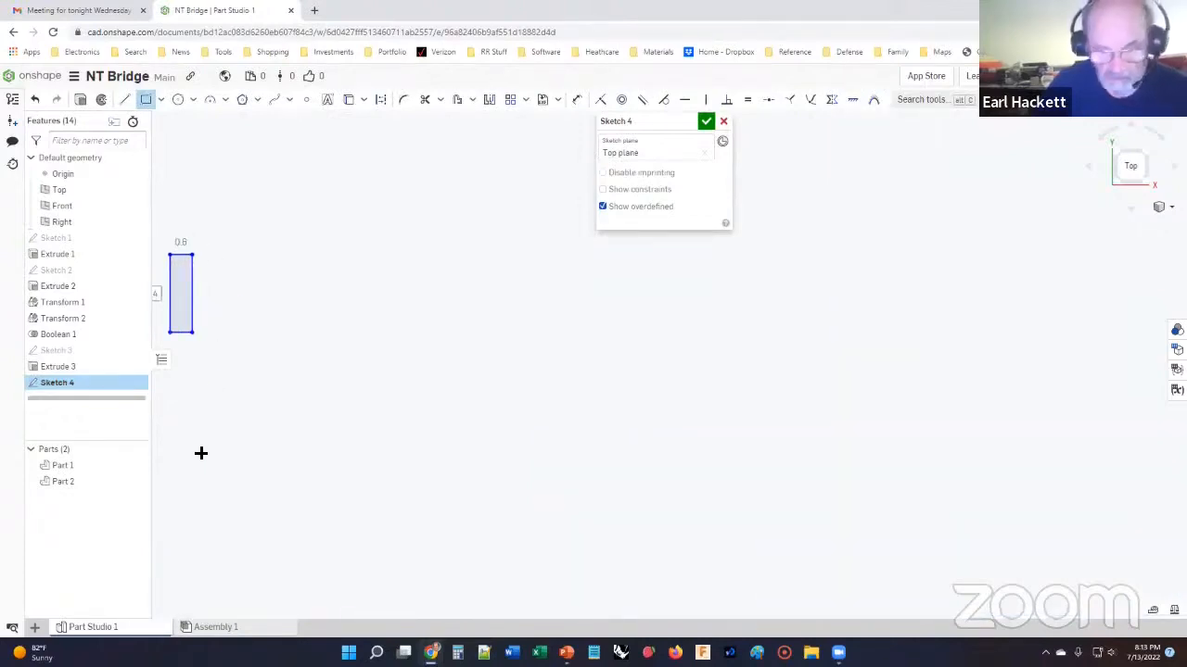
Dimension the narrow rectangle's top edge and set its width to 0.25 mm.
mouse_move(205, 454)
middle_mouse_down()
mouse_move(461, 462)
mouse_move(448, 448)
middle_mouse_up()
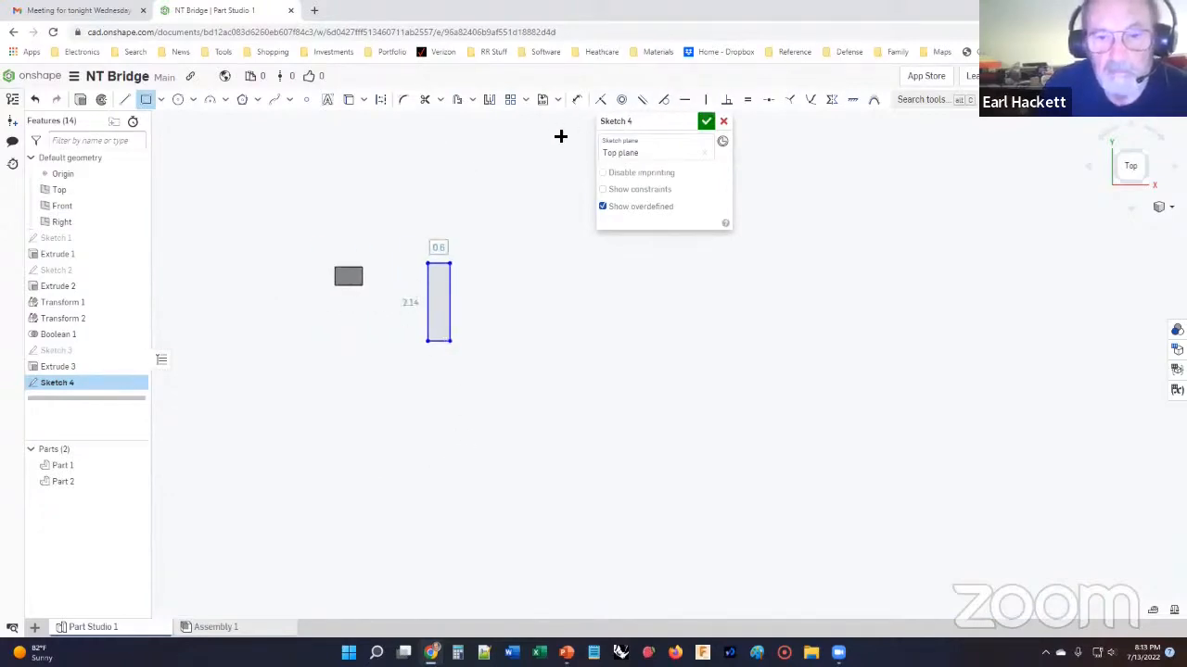
left_click(576, 100)
left_click(440, 265)
left_click(439, 235)
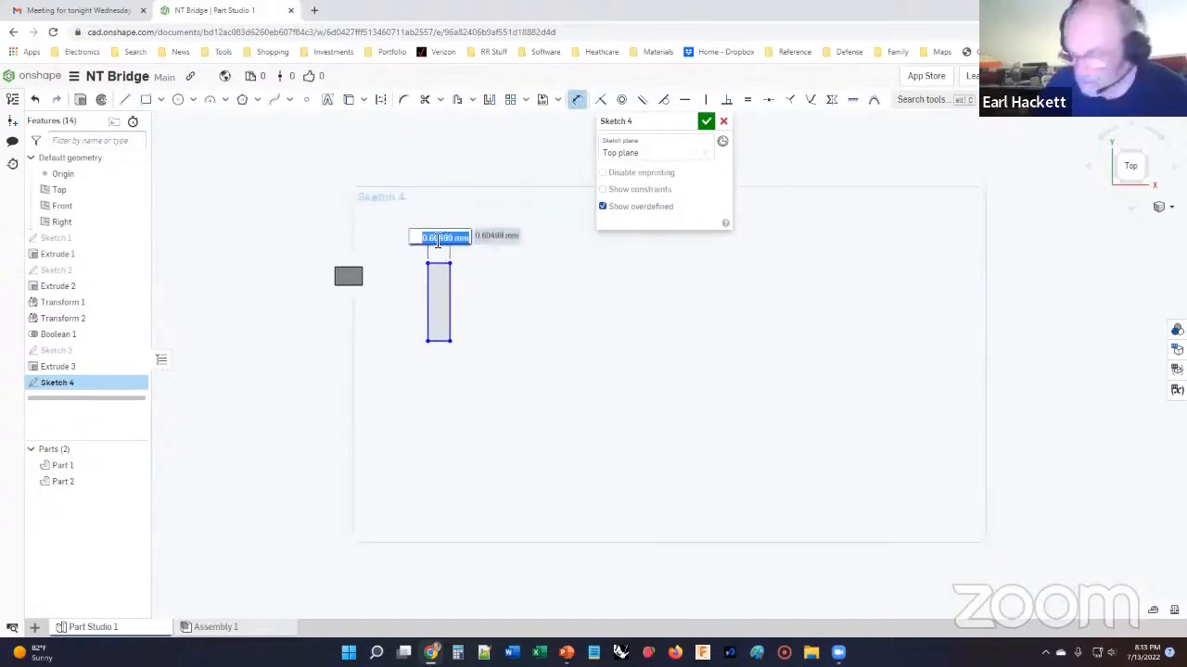
type(".2")
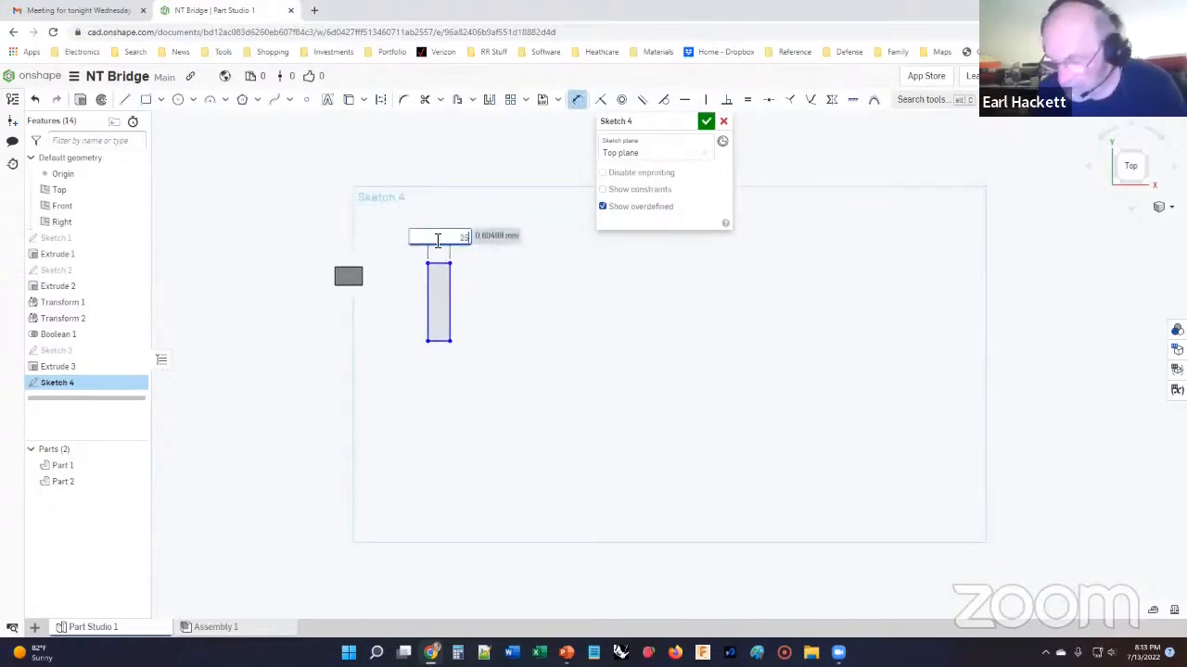
type("5")
key("Return")
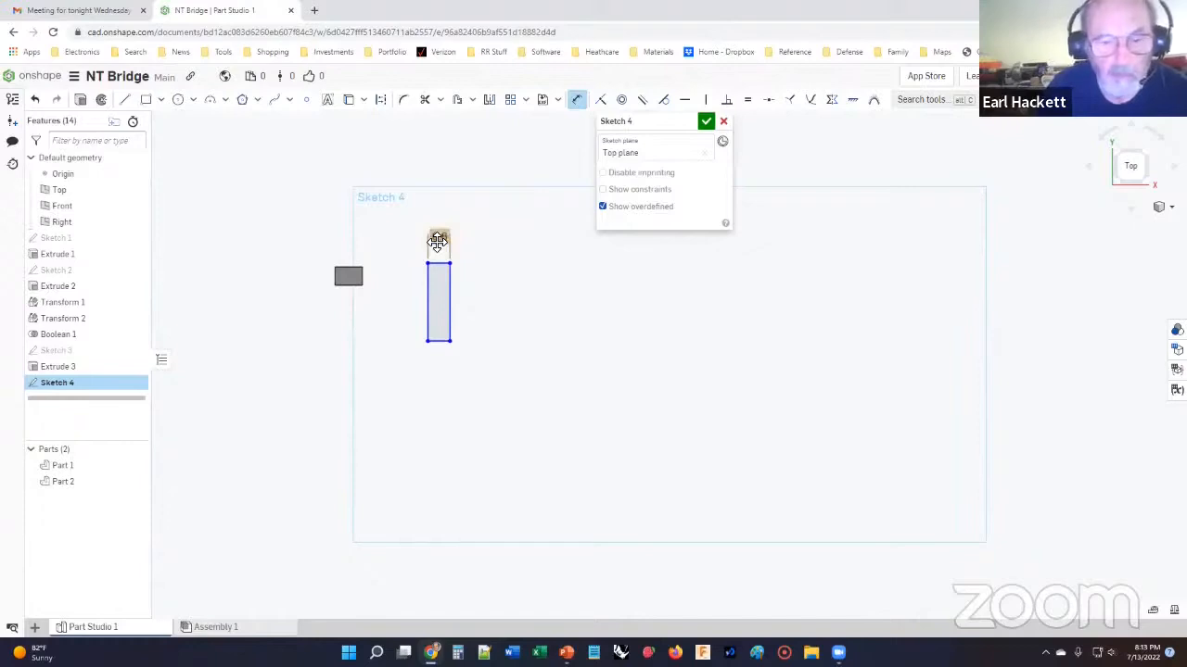
Dimension the rectangle's long side at 1.4 mm and finish the sketch.
left_click(443, 306)
left_click(474, 301)
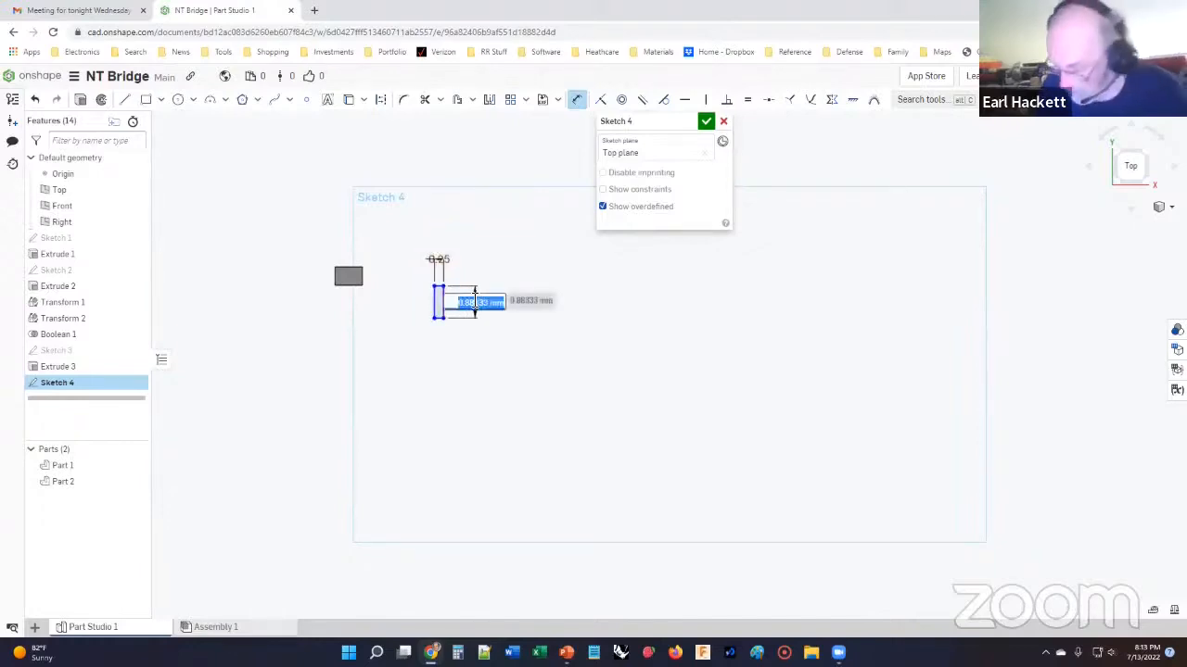
type("1/4")
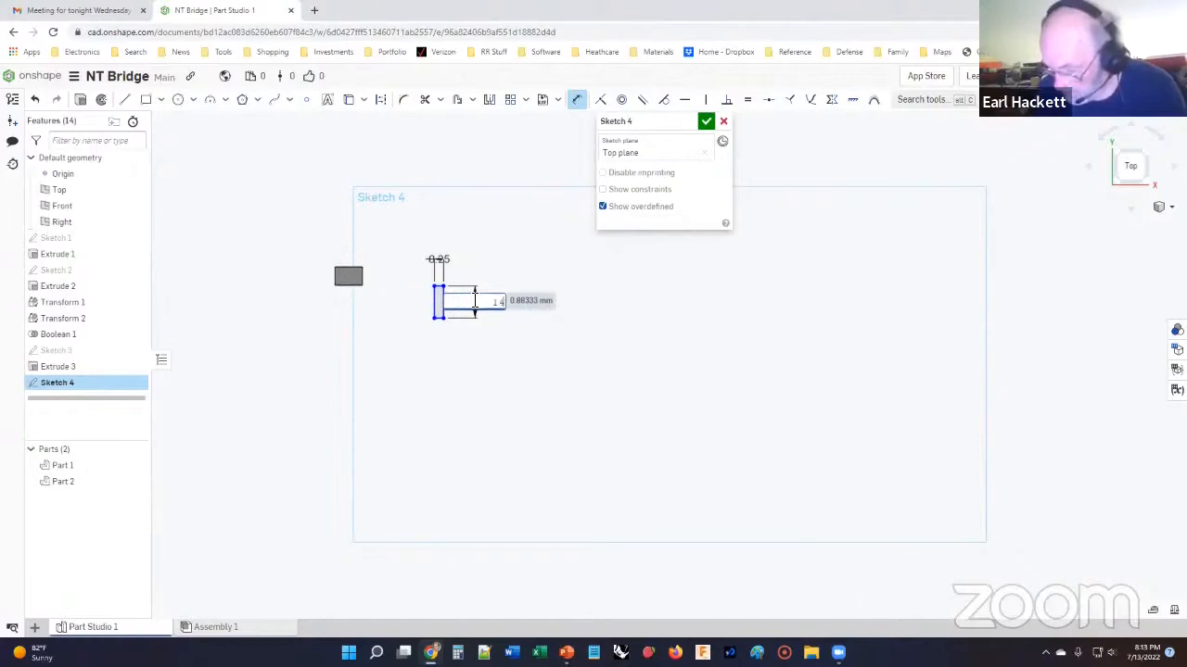
key("Return")
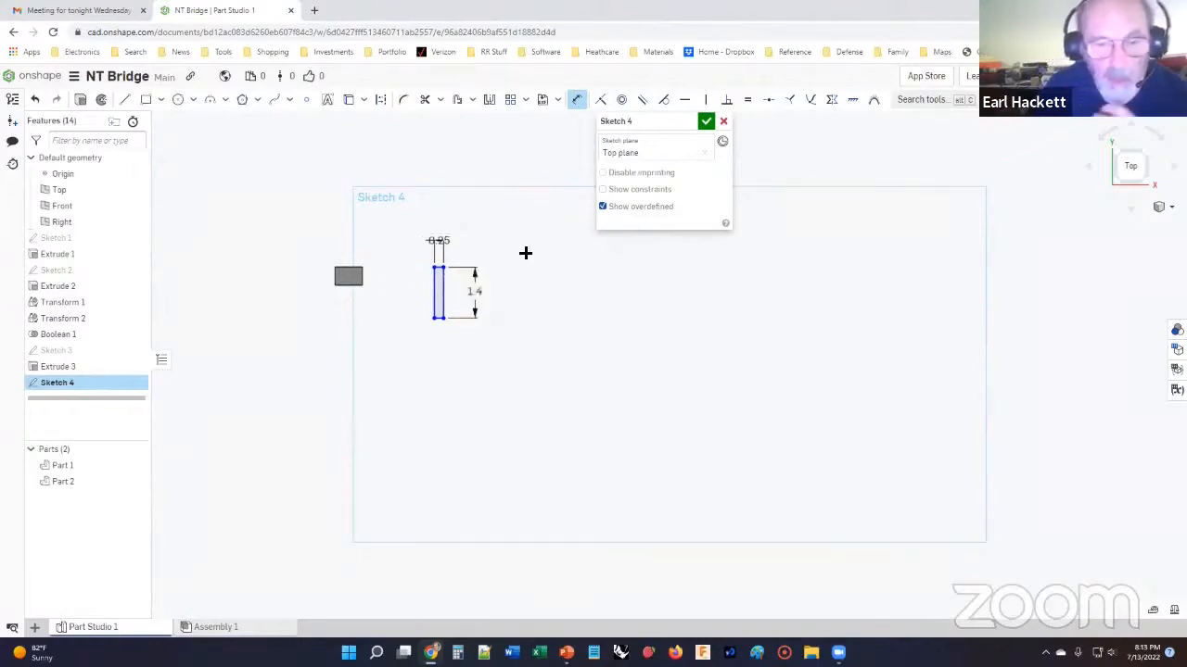
left_click(706, 121)
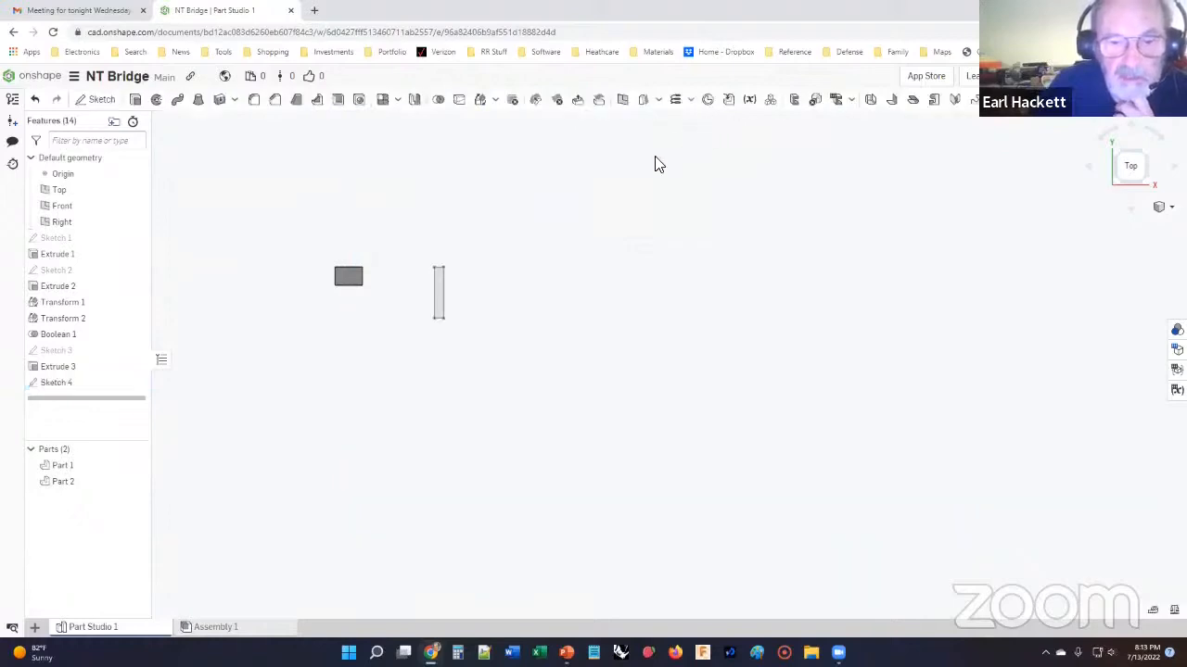
Extrude the 0.25 by 1.4 mm rectangle 10.25 mm as a new solid part.
left_click(439, 289)
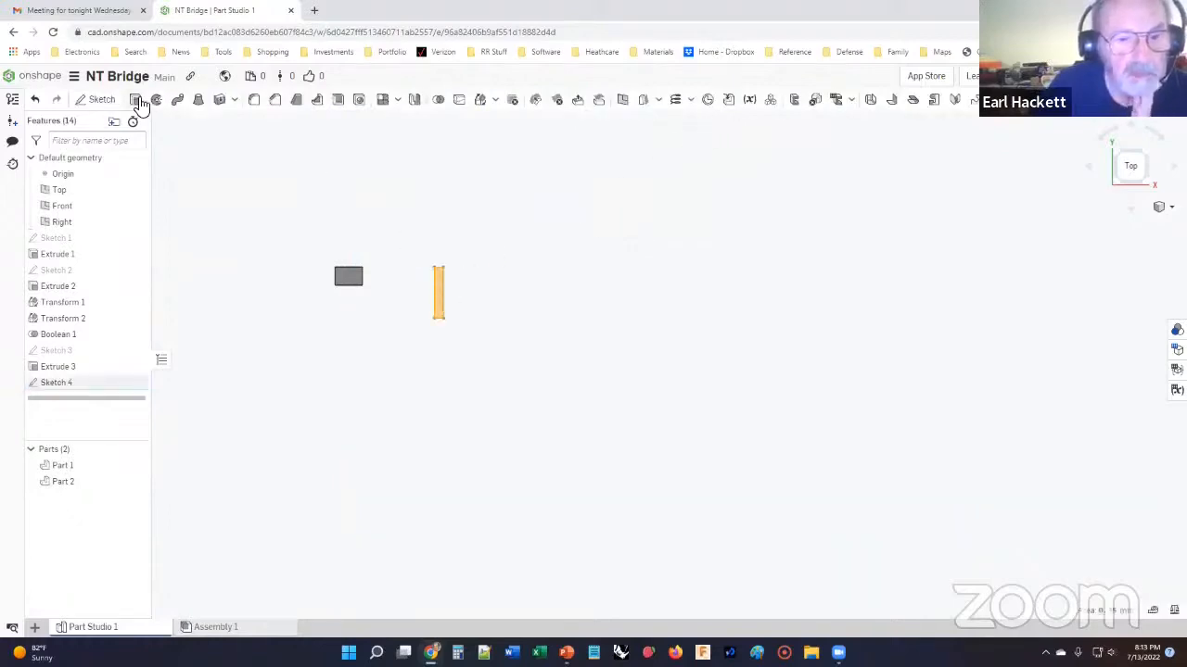
left_click(136, 100)
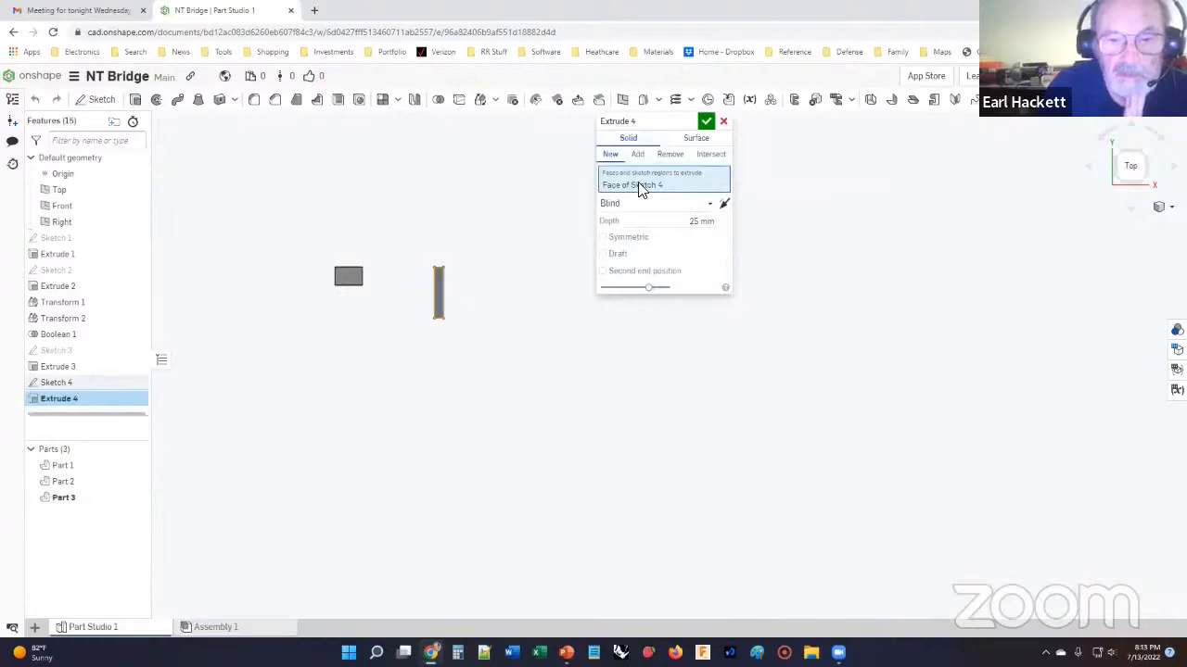
left_click(684, 222)
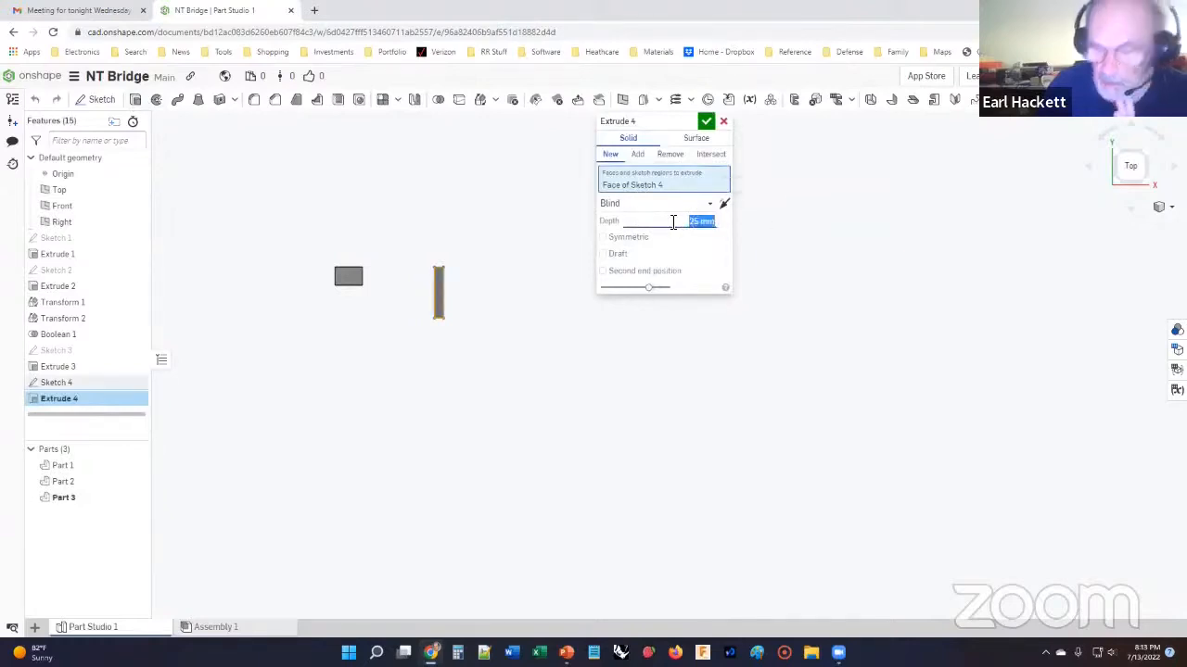
type("10.25")
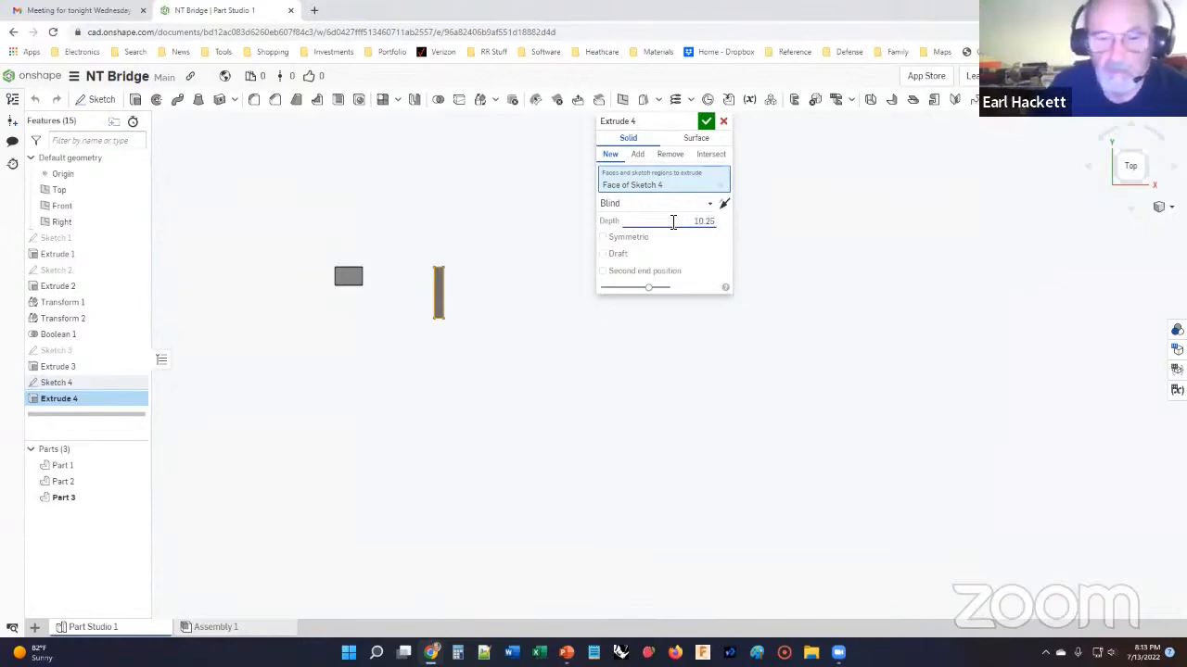
key("Return")
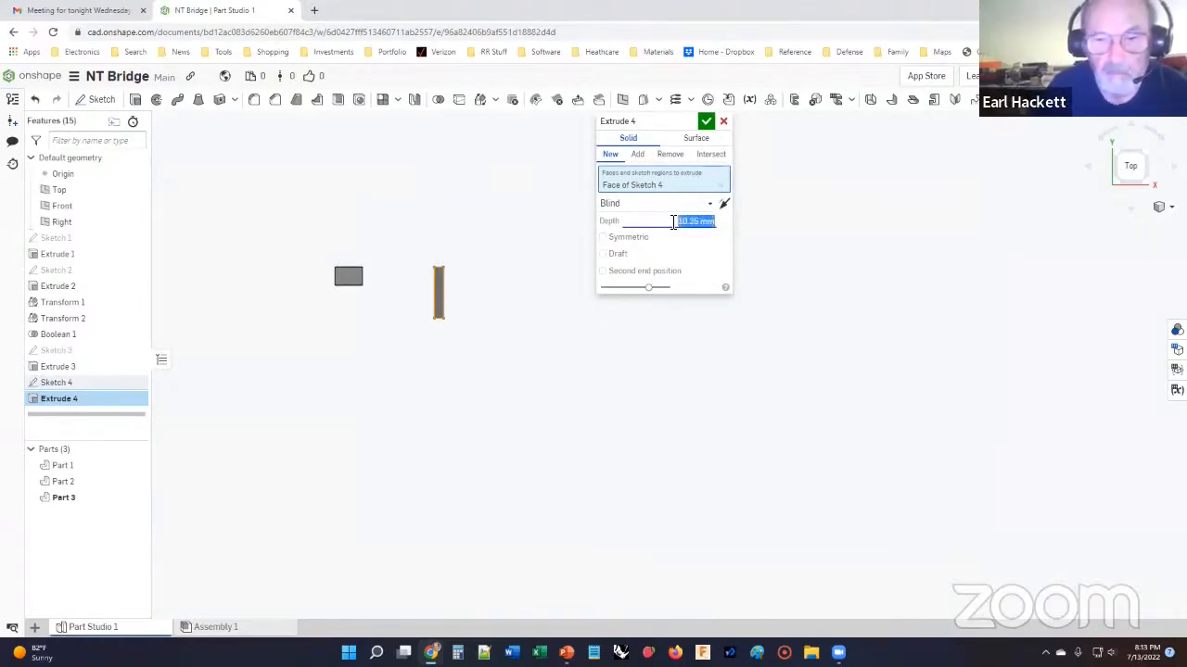
right_click_drag(409, 198, 433, 204)
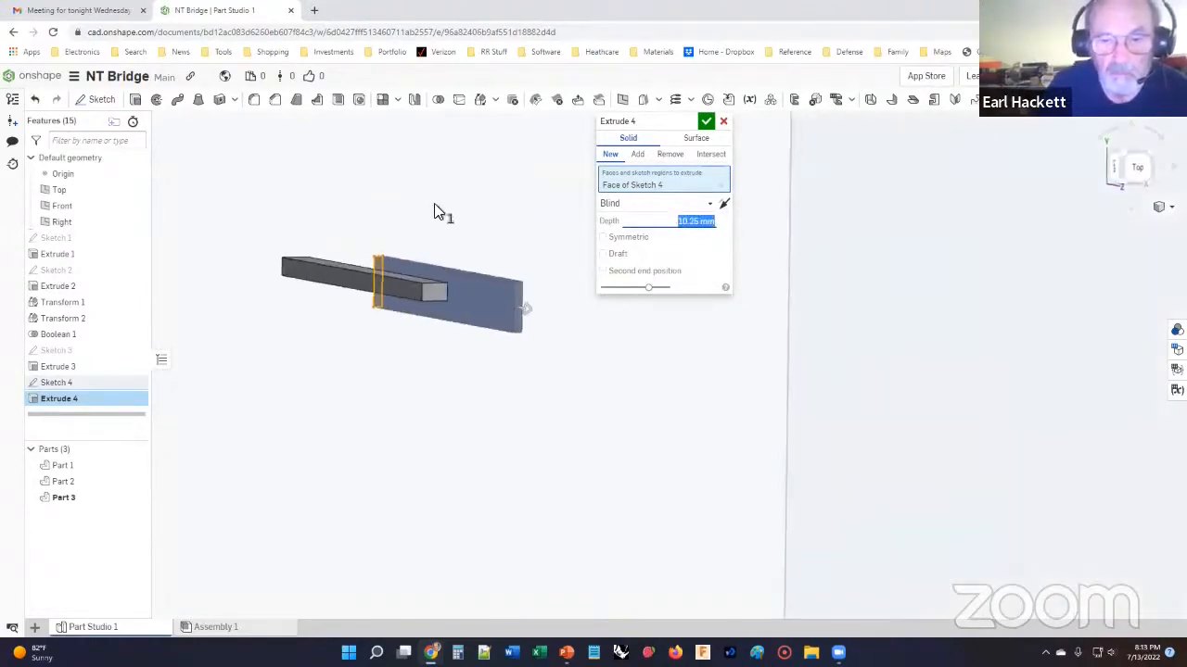
left_click(706, 121)
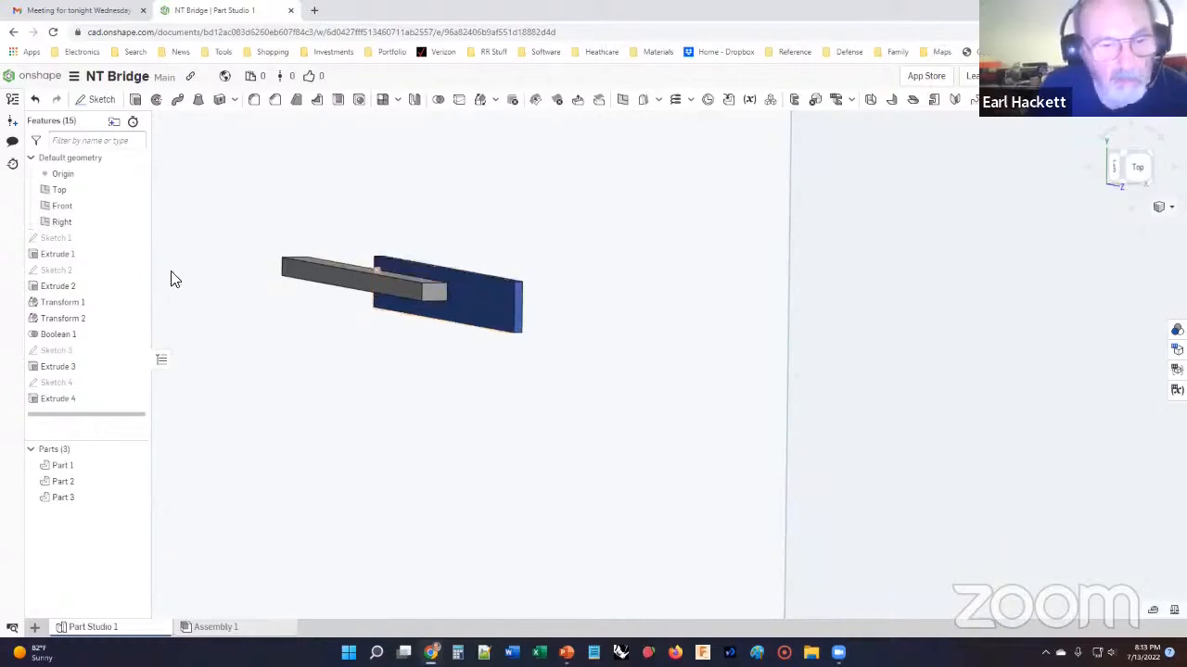
Translate the thin plate by two points, moving its upper end corner onto the matching upper corner of the 0.75 by 0.5 mm bar.
left_click(55, 497)
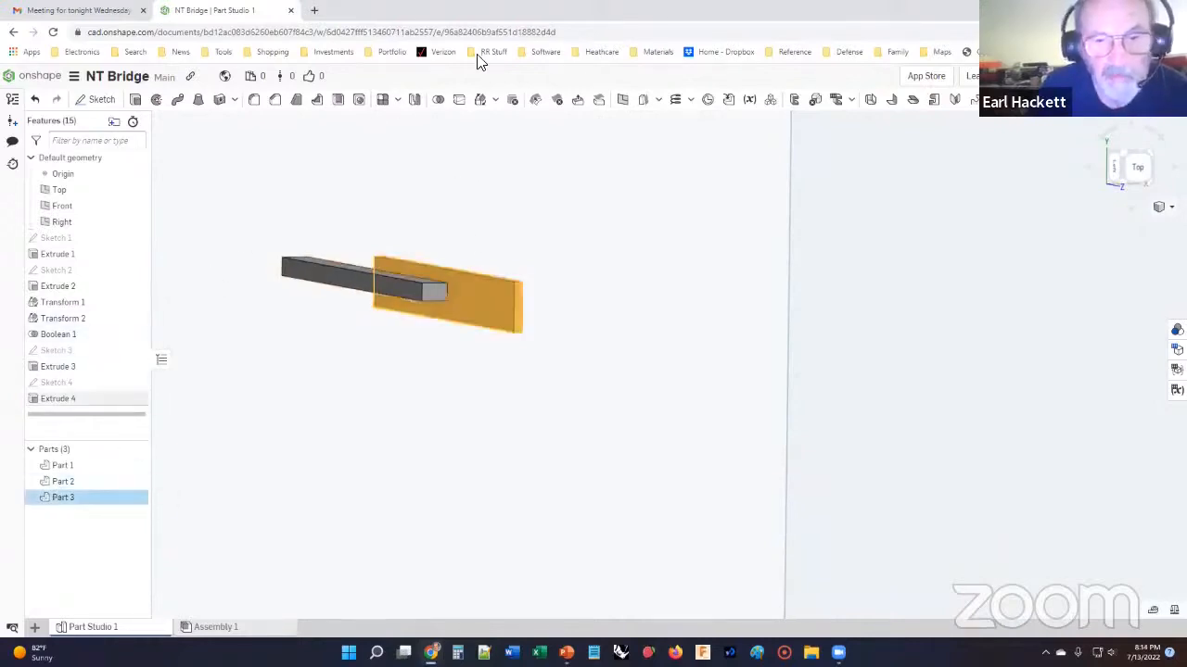
left_click(480, 100)
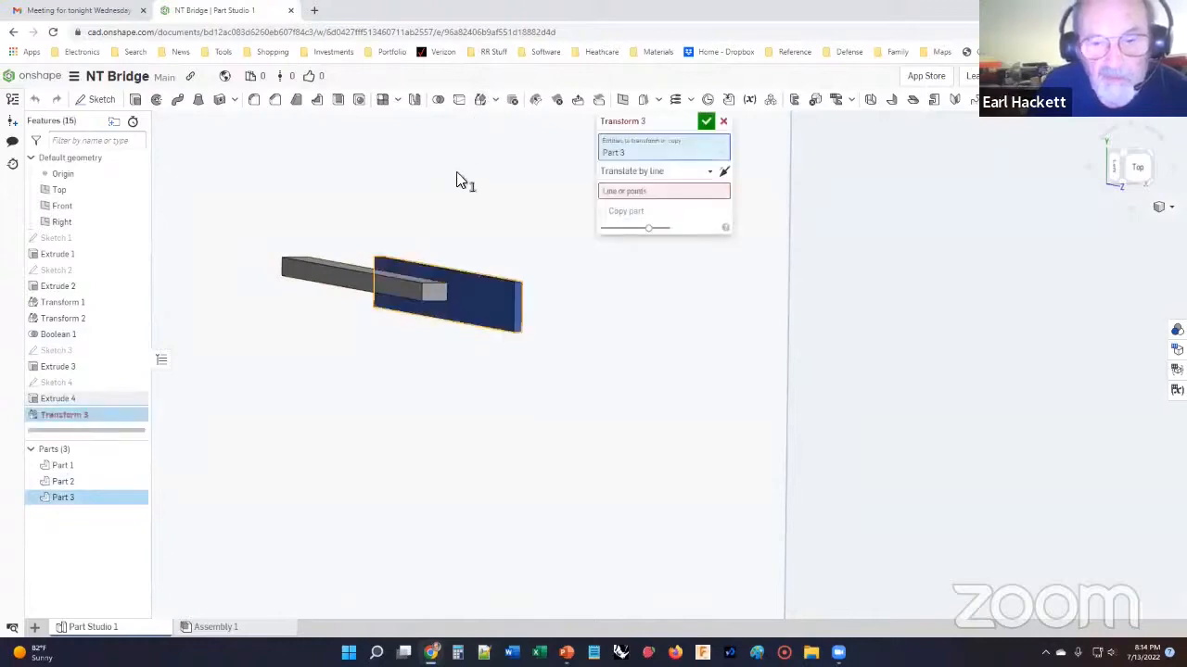
left_click(631, 192)
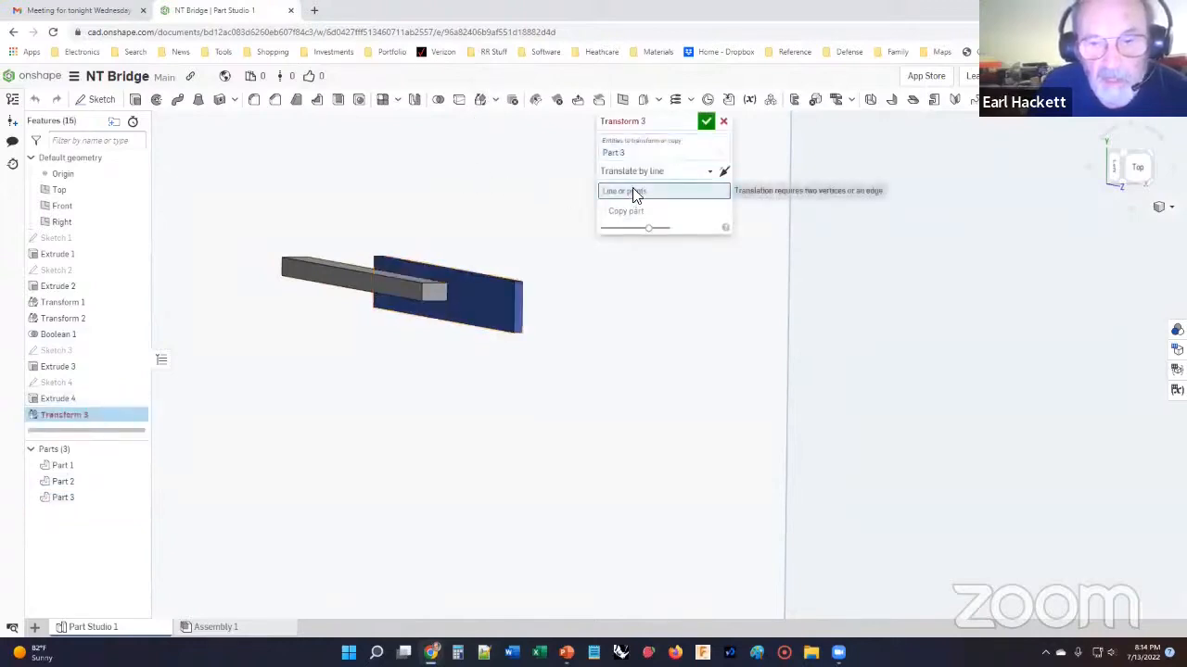
left_click(511, 284)
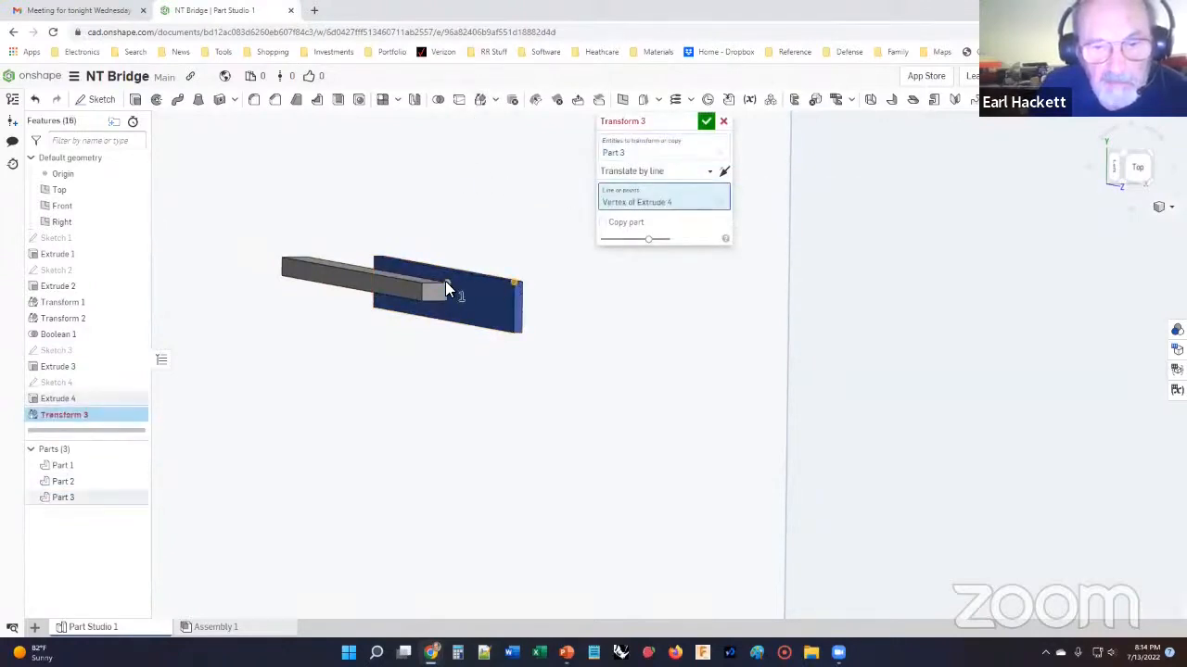
left_click(445, 281)
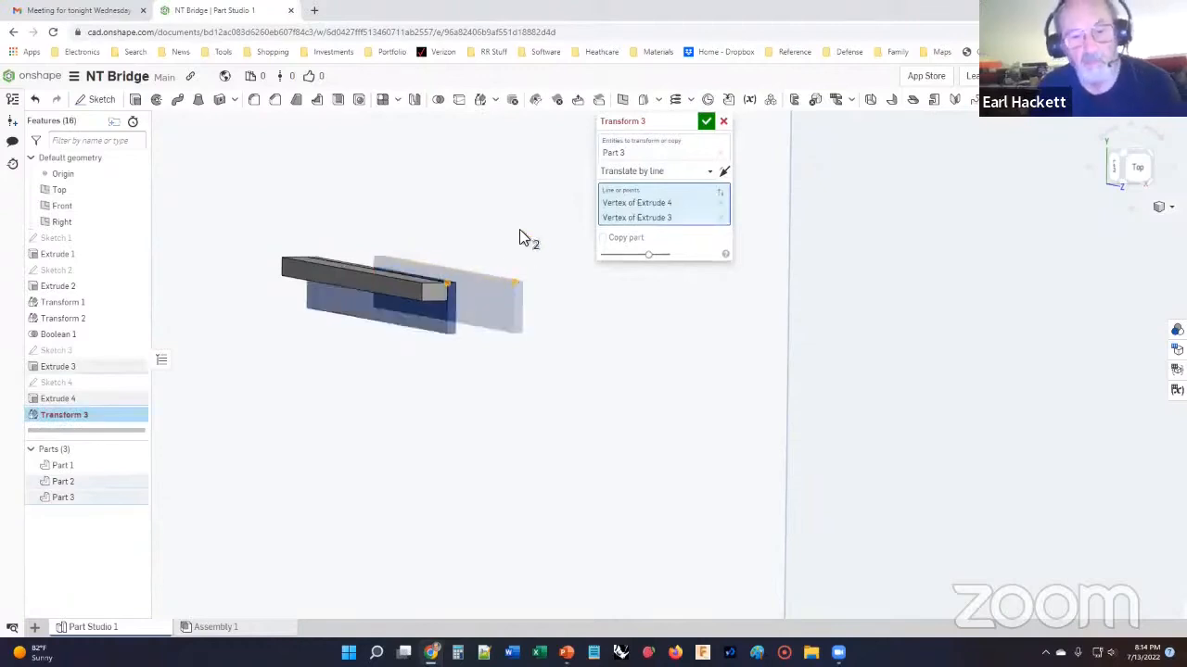
left_click(706, 124)
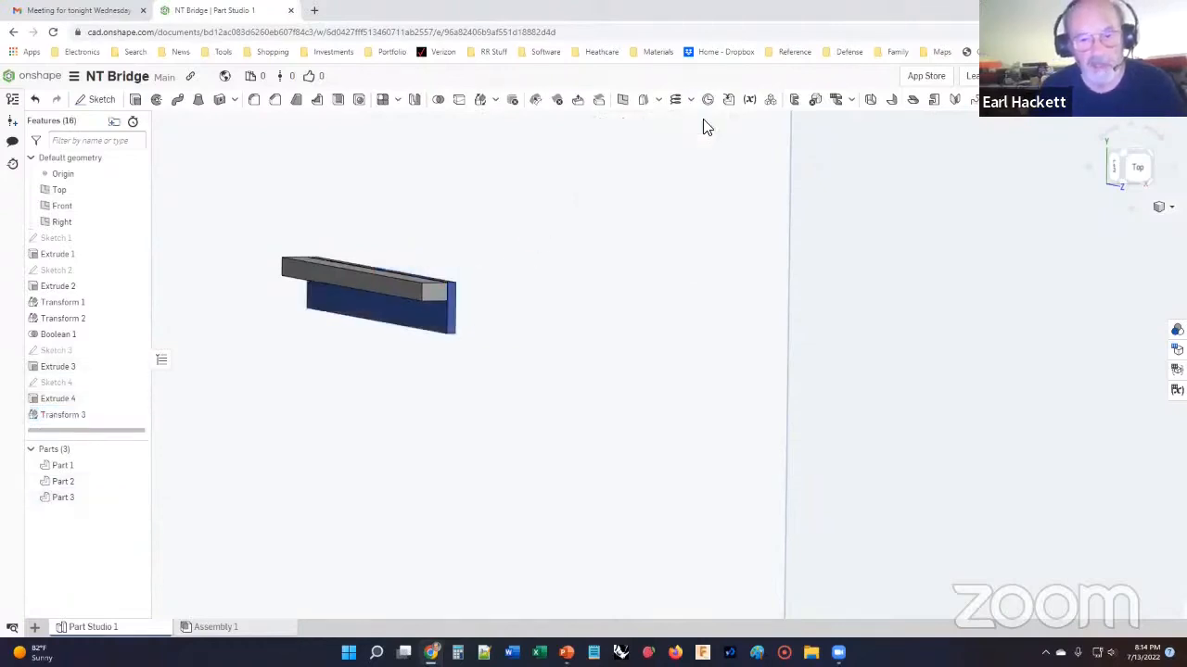
Unite the bar and the thin plate into a single part with a Boolean union.
left_click_drag(227, 201, 502, 401)
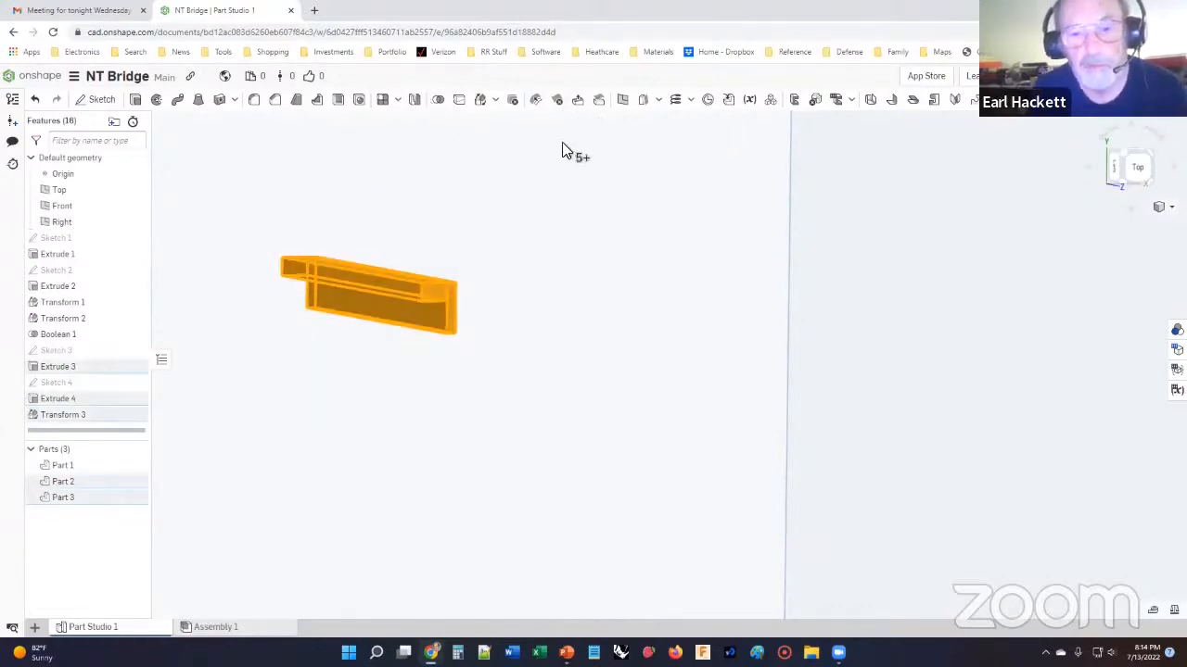
left_click(438, 101)
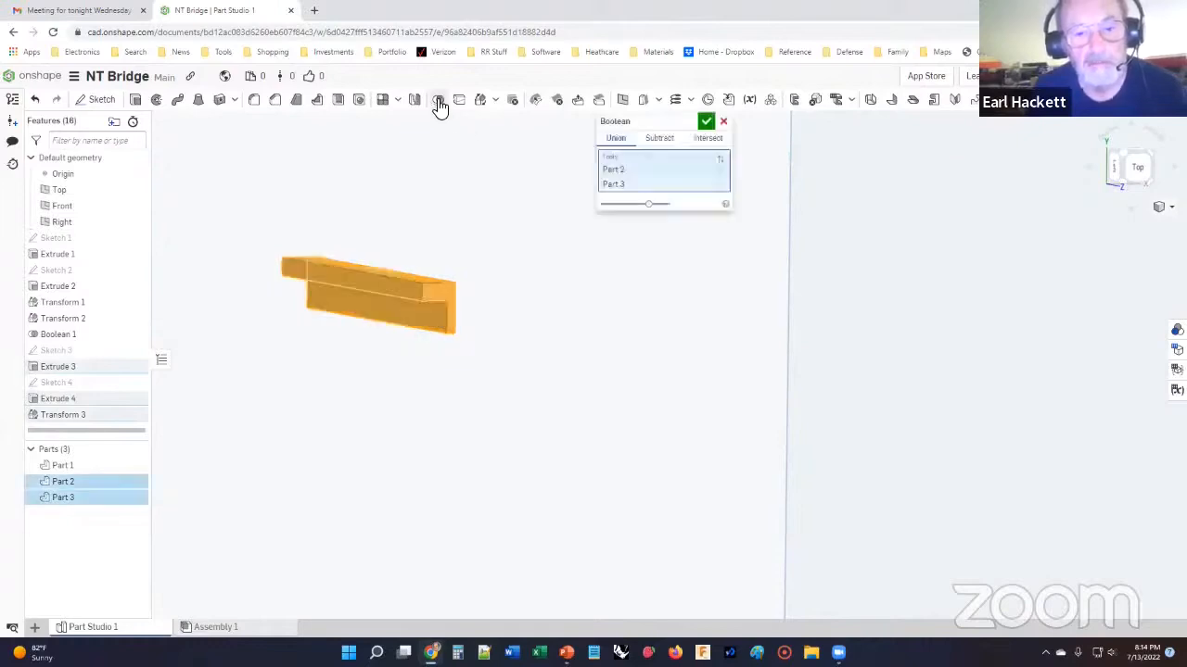
left_click(705, 122)
Examine the joined stiffener from several sides and check its position against the girder web and top flange in the Left view.
right_click_drag(524, 284, 525, 196)
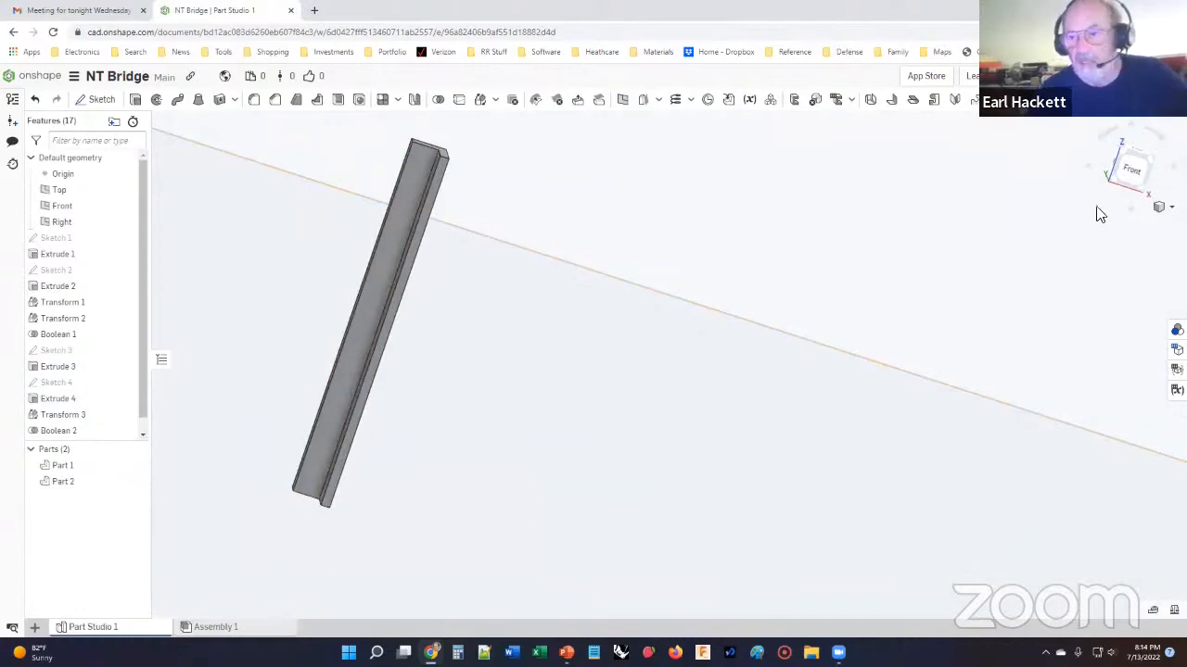
right_click_drag(1054, 207, 1136, 167)
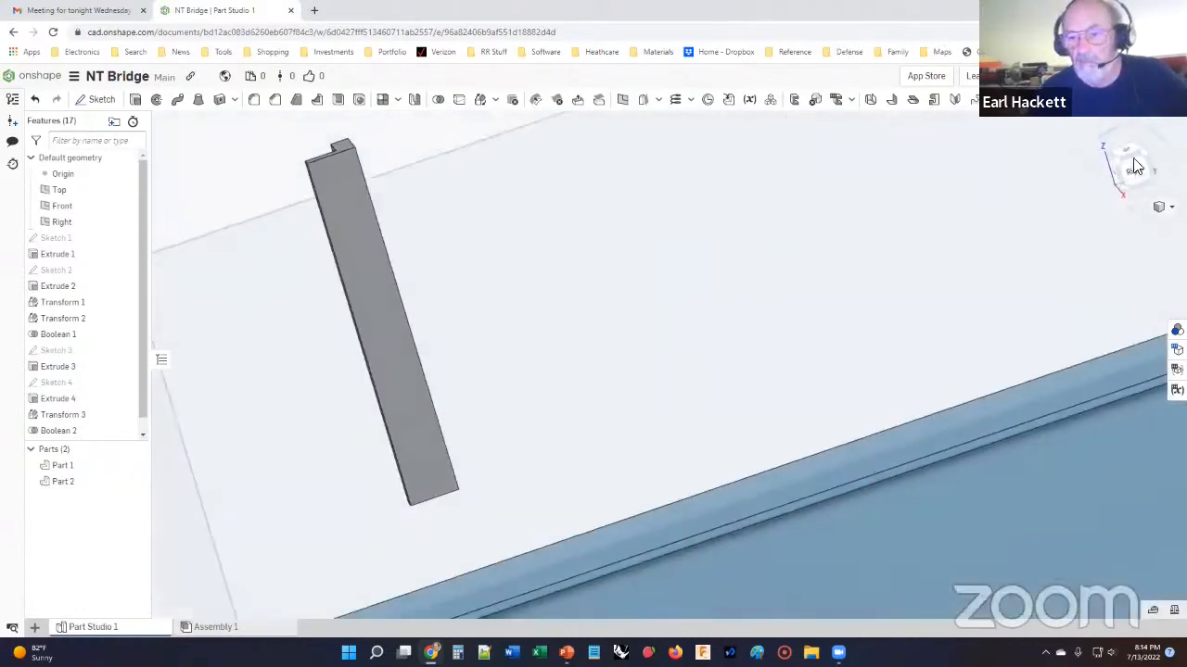
left_click(1135, 169)
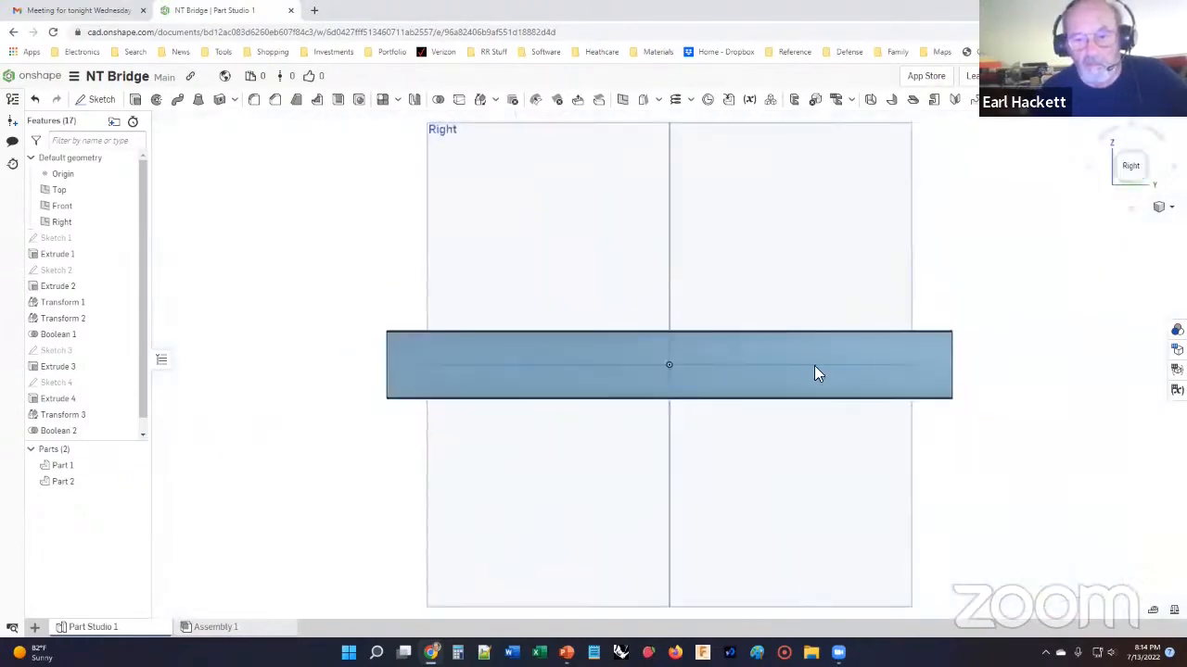
right_click_drag(437, 379, 625, 381)
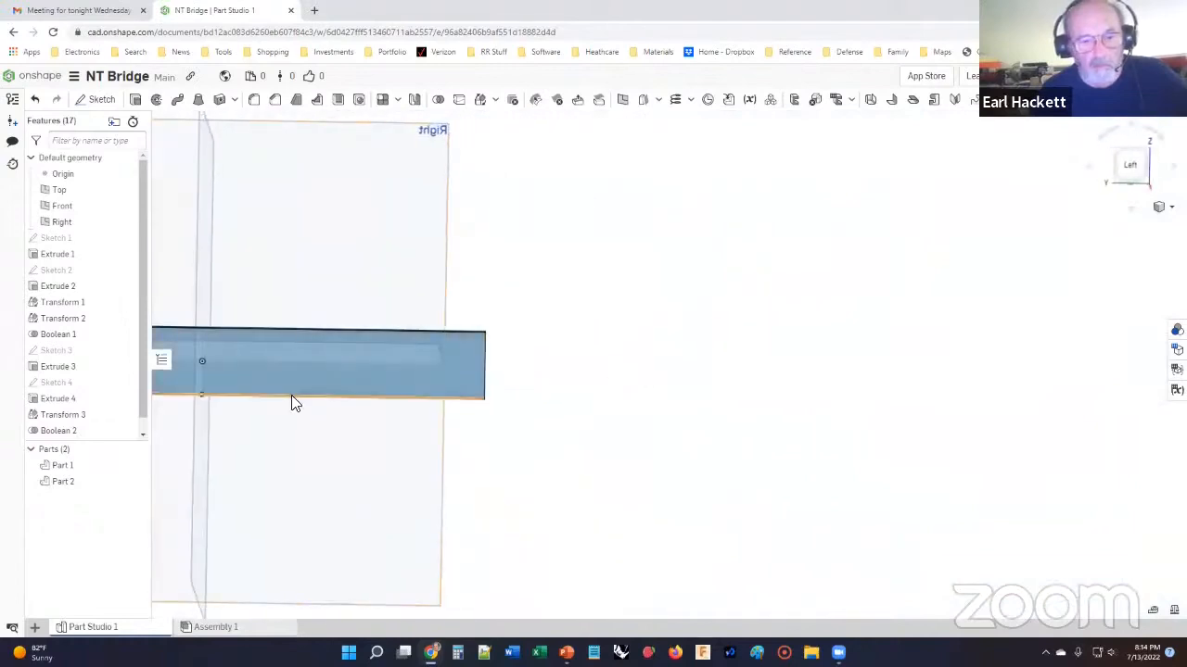
scroll(291, 398, "down", 3)
scroll(242, 385, "up", 8)
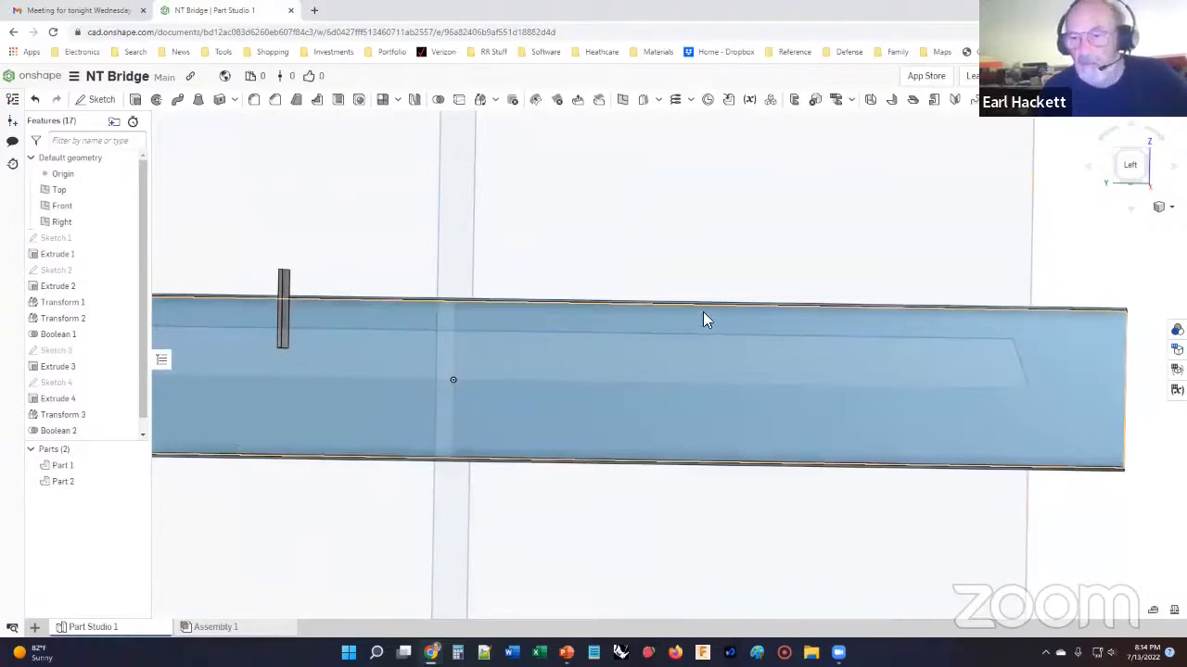
right_click_drag(276, 507, 280, 509)
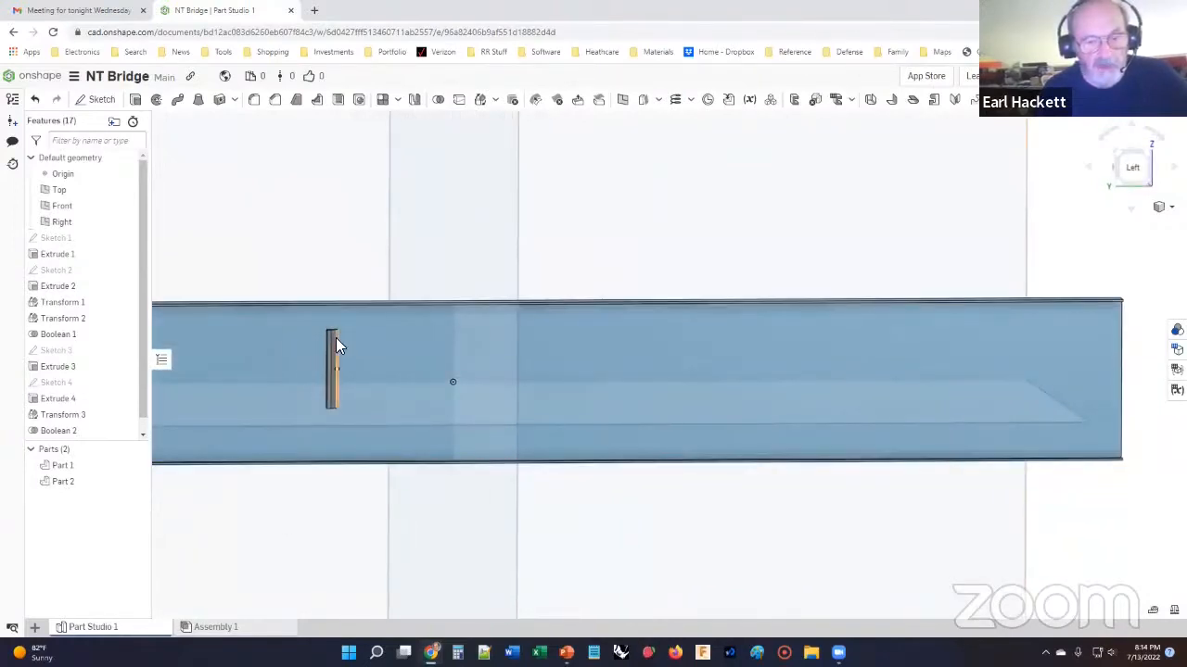
left_click(1131, 165)
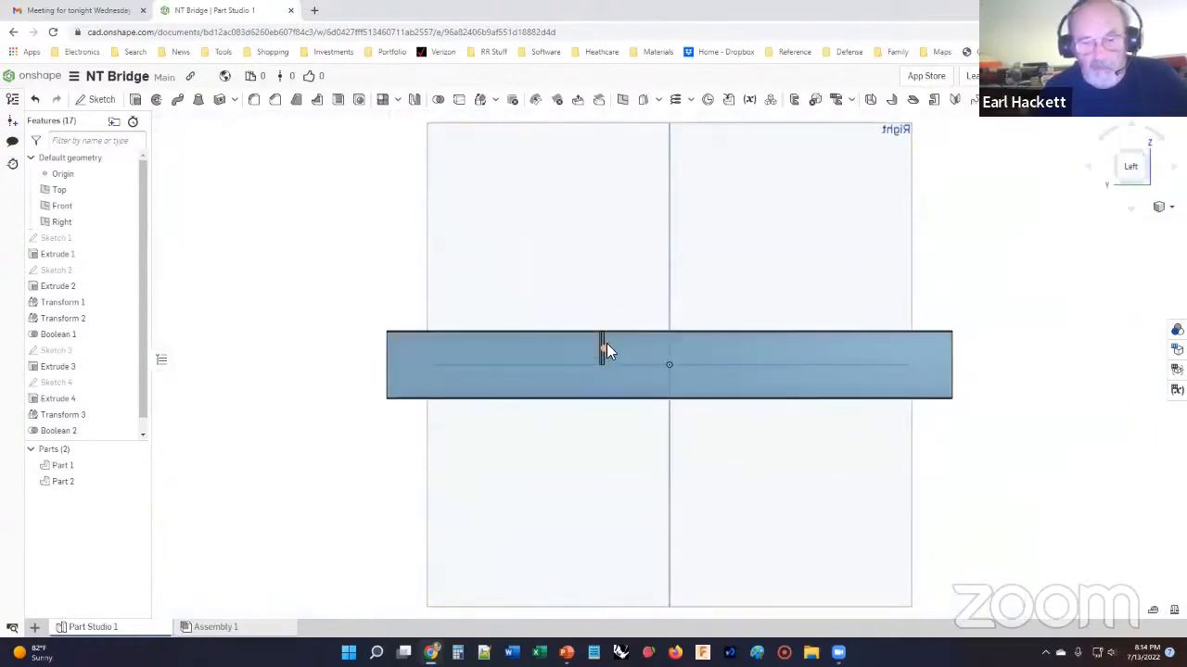
scroll(602, 348, "up", 5)
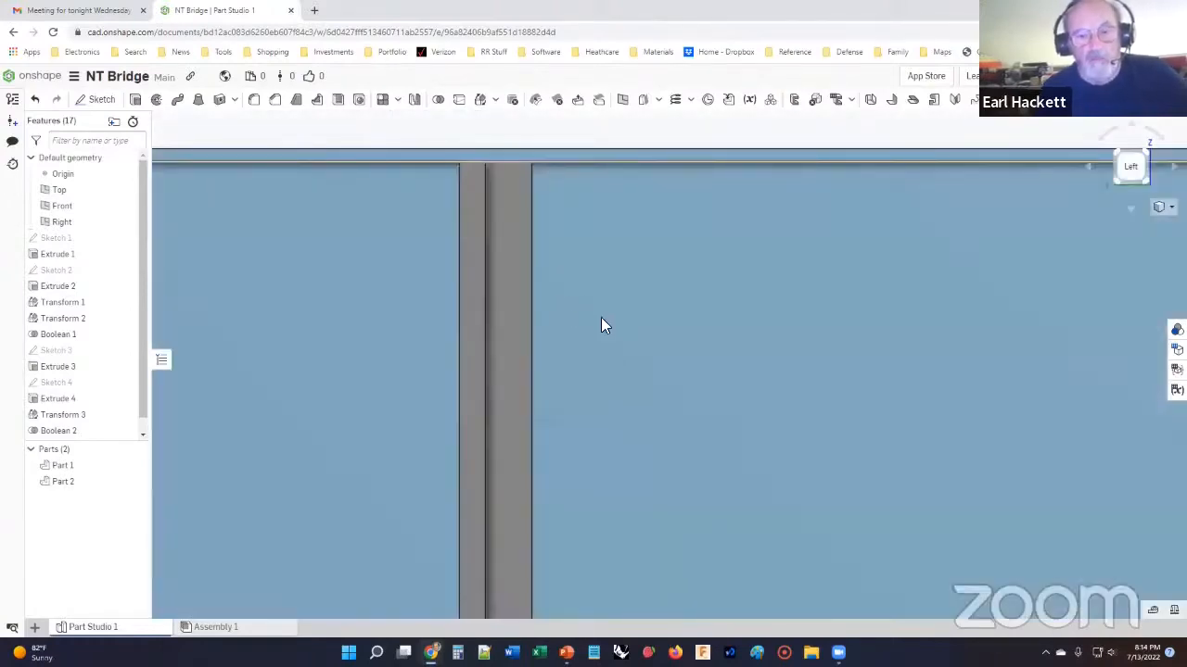
right_click_drag(601, 317, 592, 319)
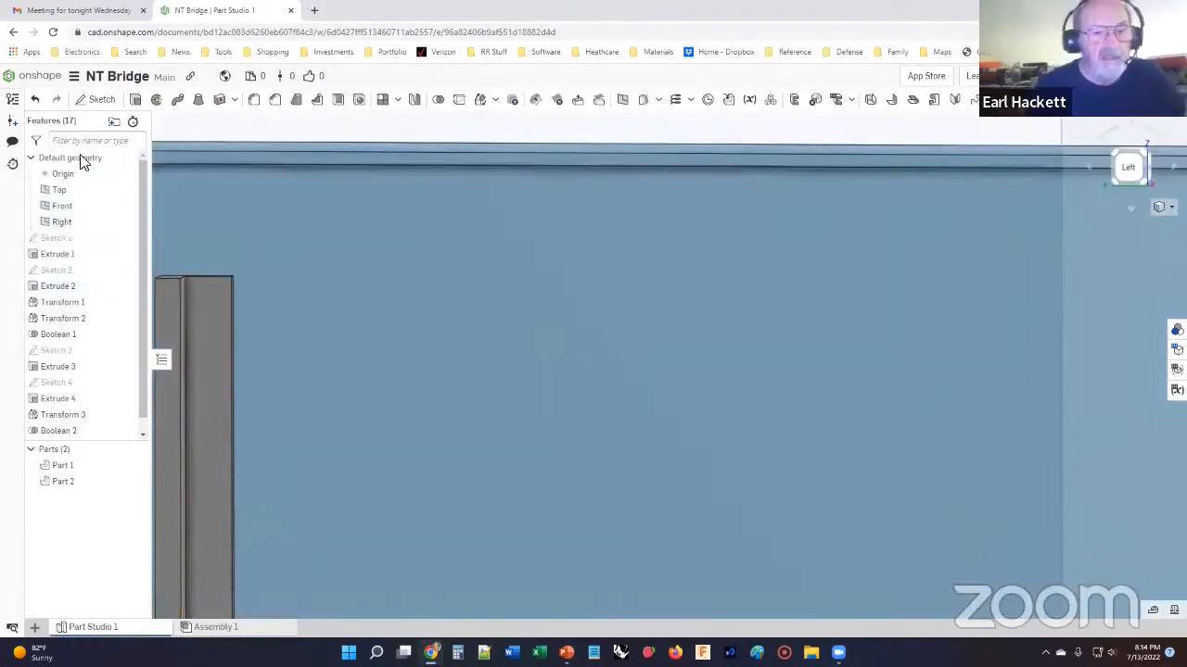
Start a sketch on the thin plate's face and draw a center point semicircle of about 0.25 mm radius on its upper edge.
left_click(98, 99)
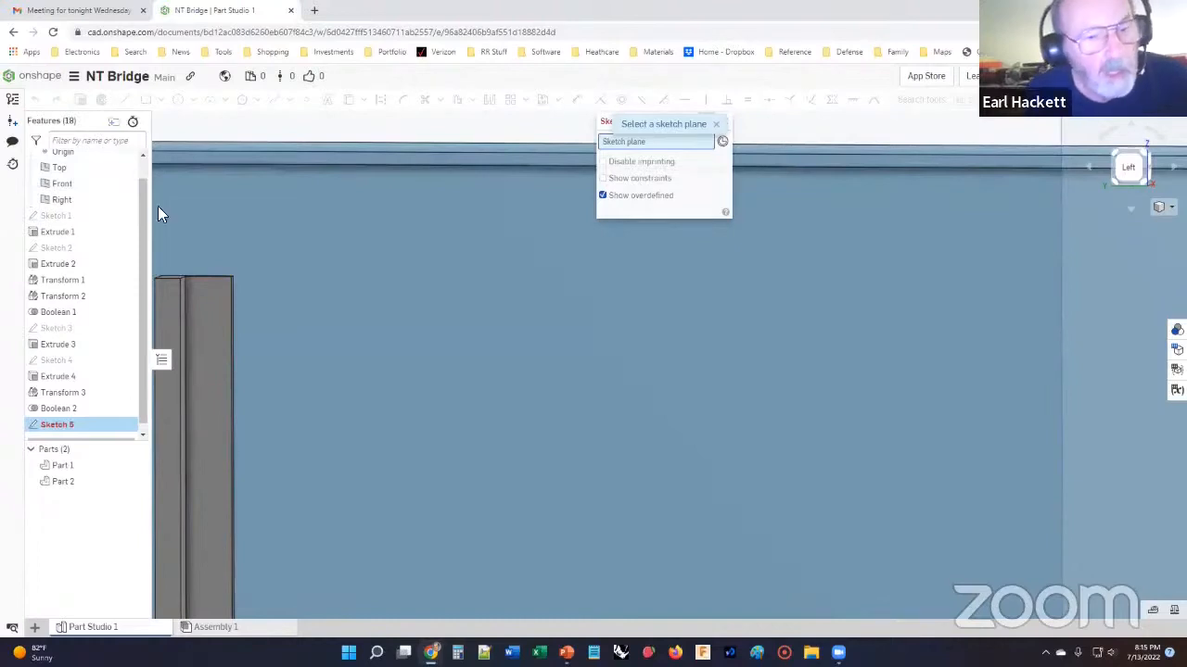
left_click(210, 320)
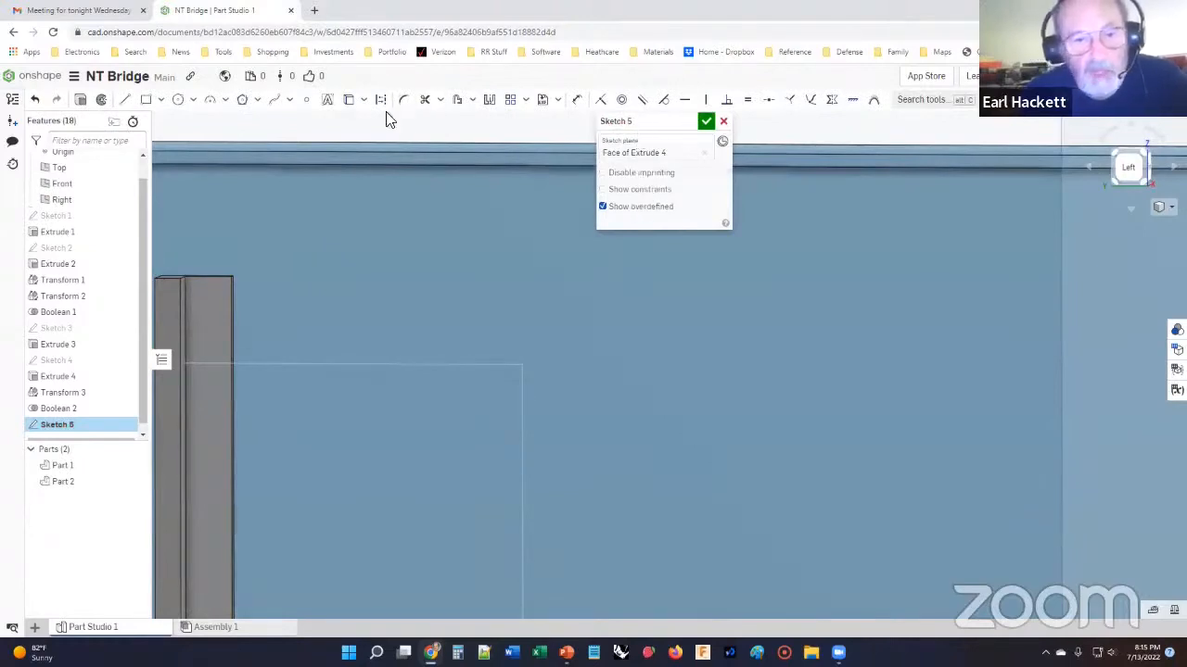
left_click(225, 100)
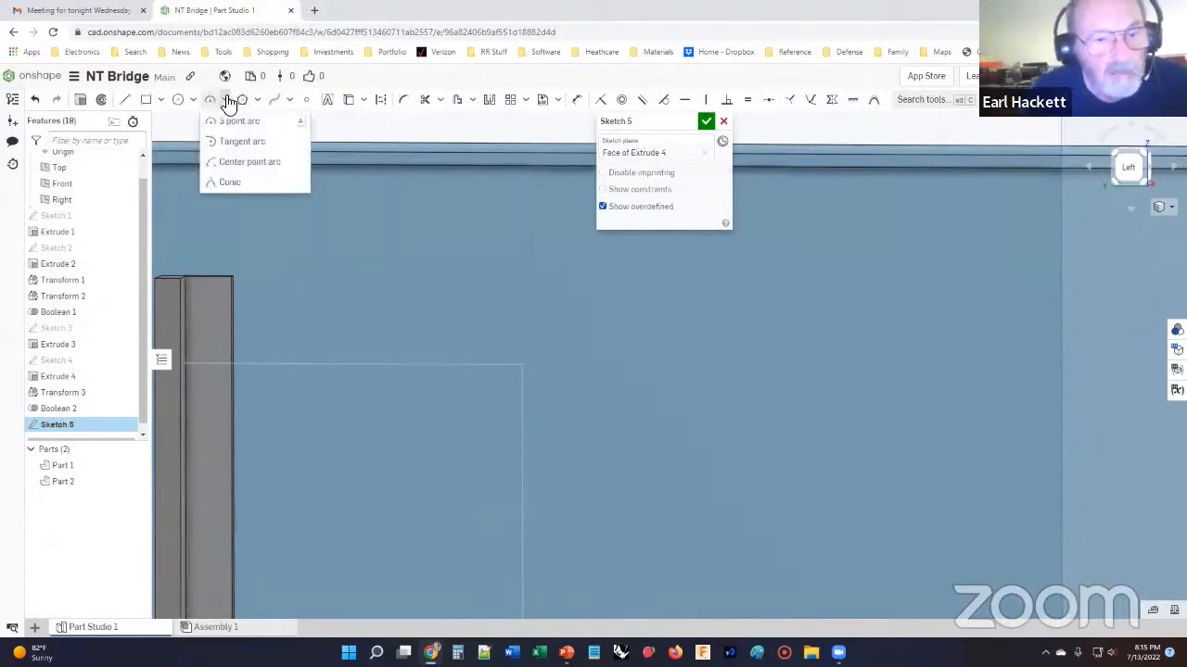
left_click(243, 162)
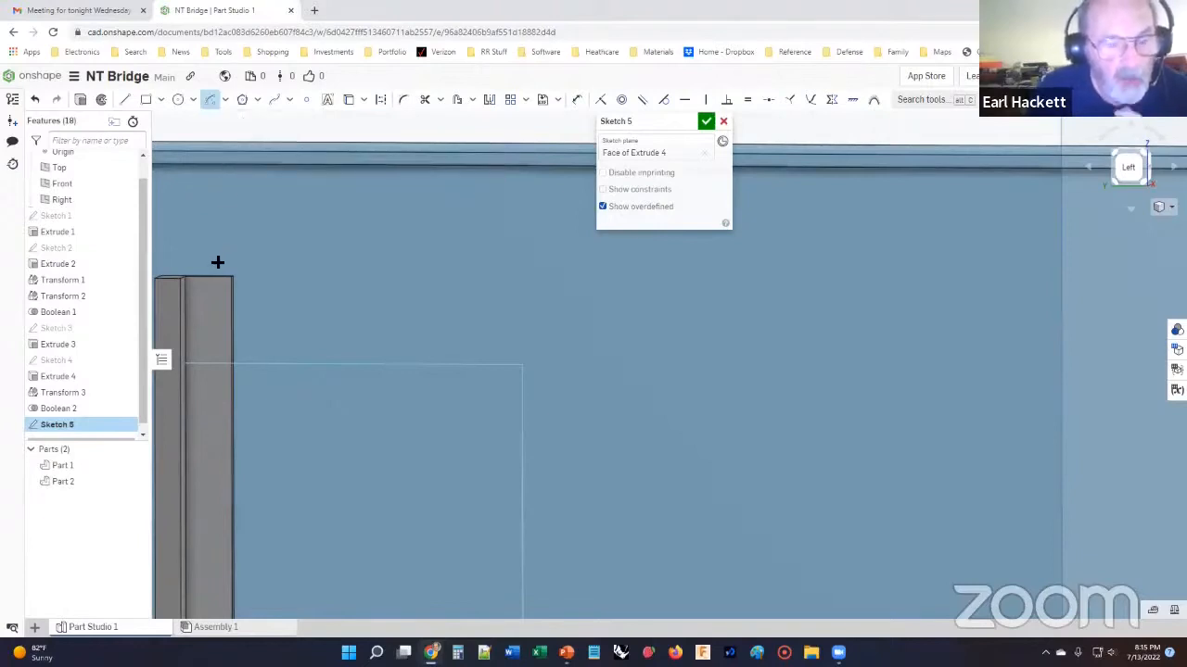
right_click_drag(201, 314, 202, 325)
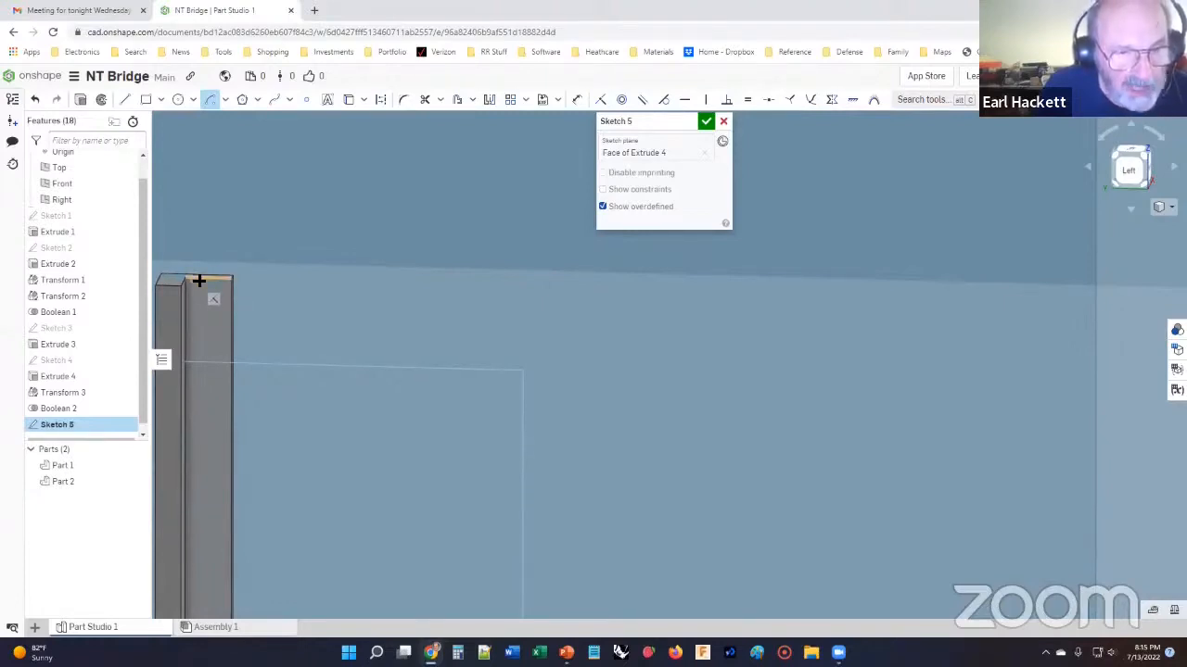
left_click(199, 280)
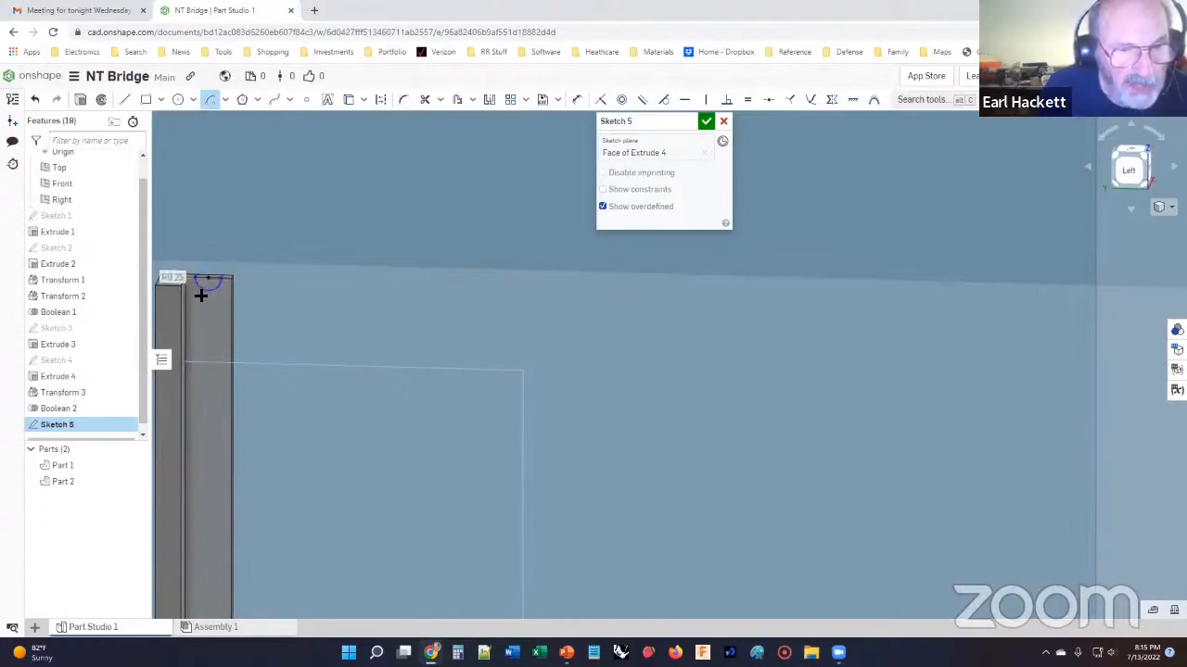
left_click(221, 280)
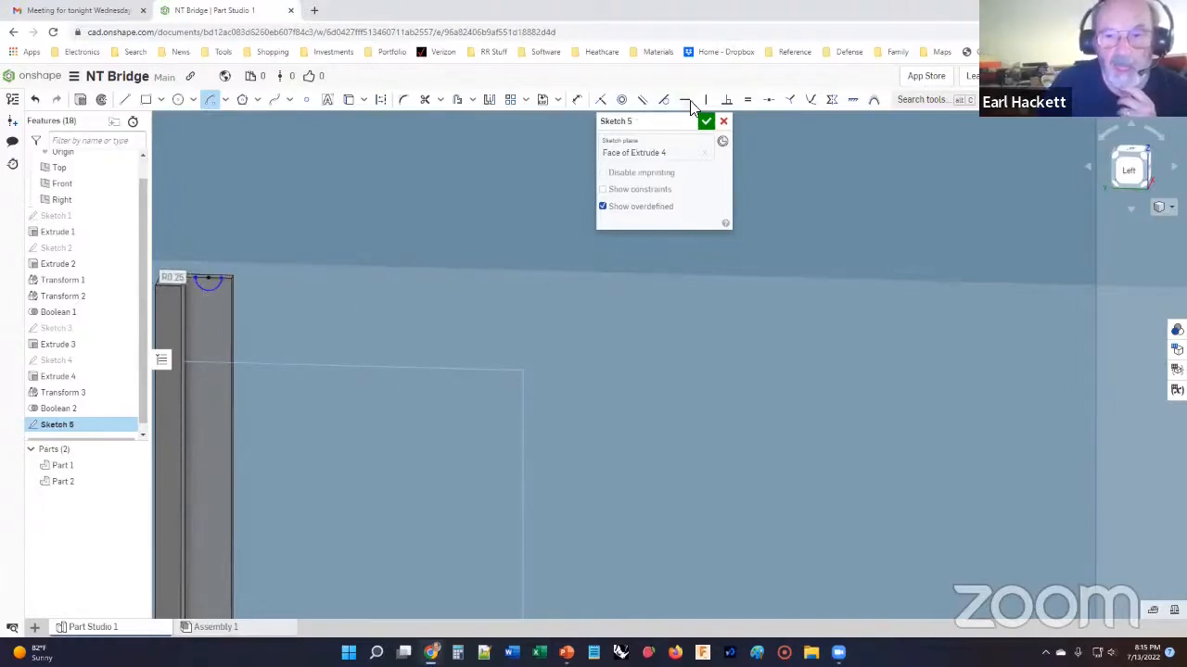
Dimension the semicircle's radius as 0.15 mm.
left_click(584, 102)
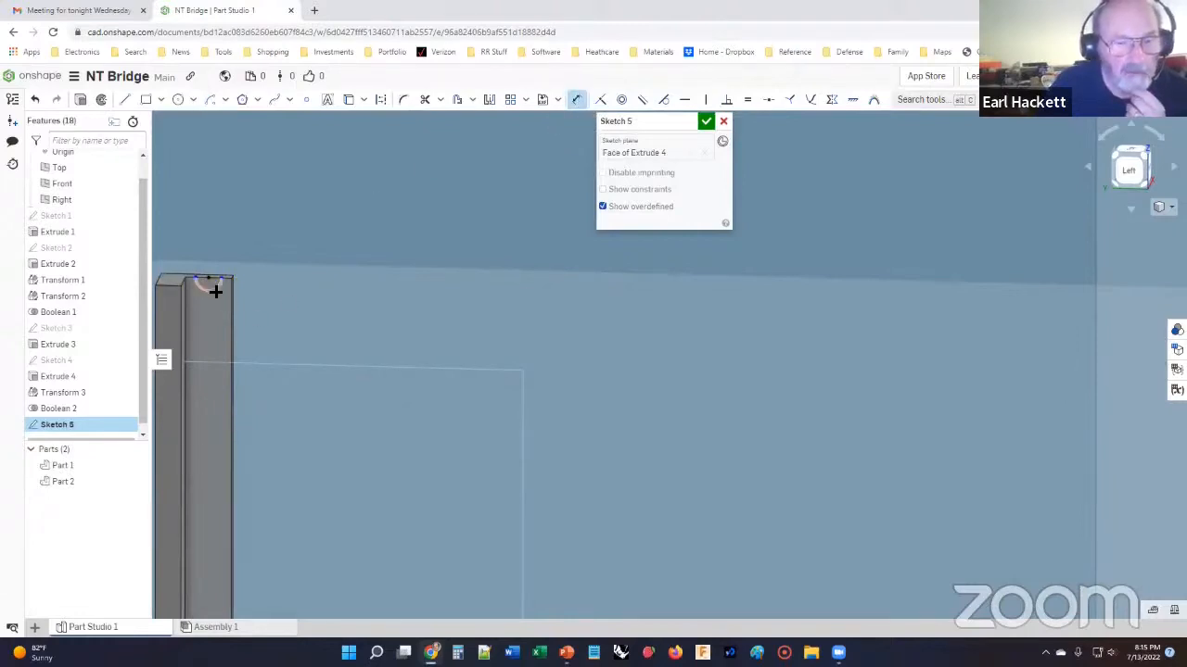
left_click(216, 285)
left_click(255, 308)
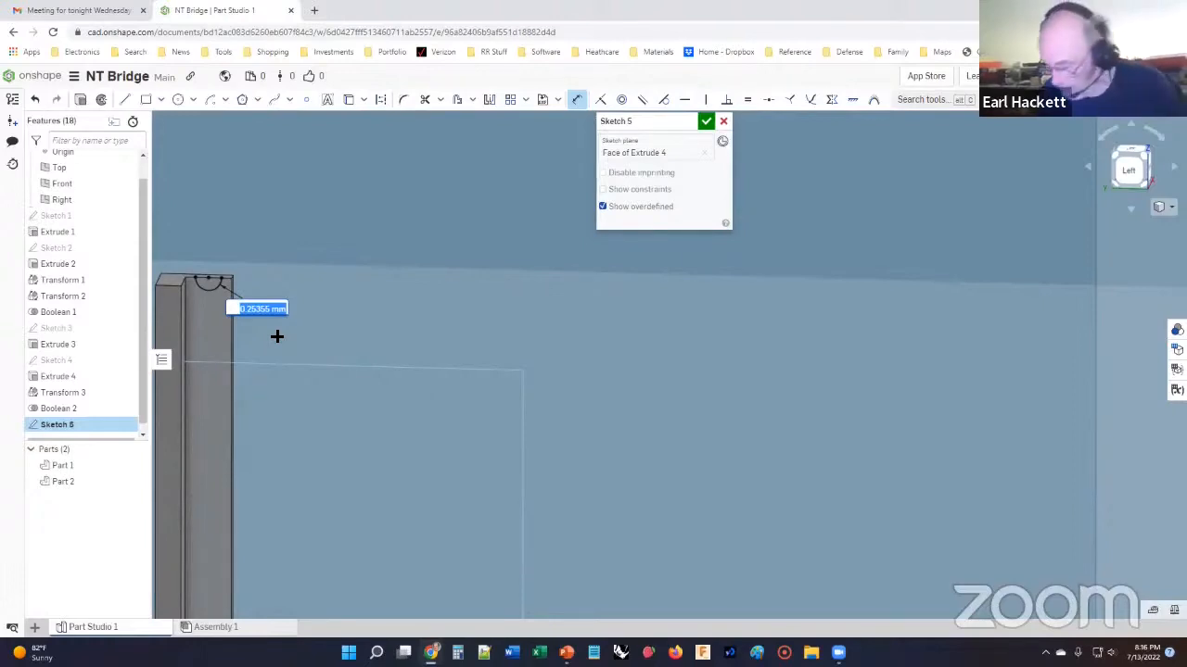
key("BackSpace")
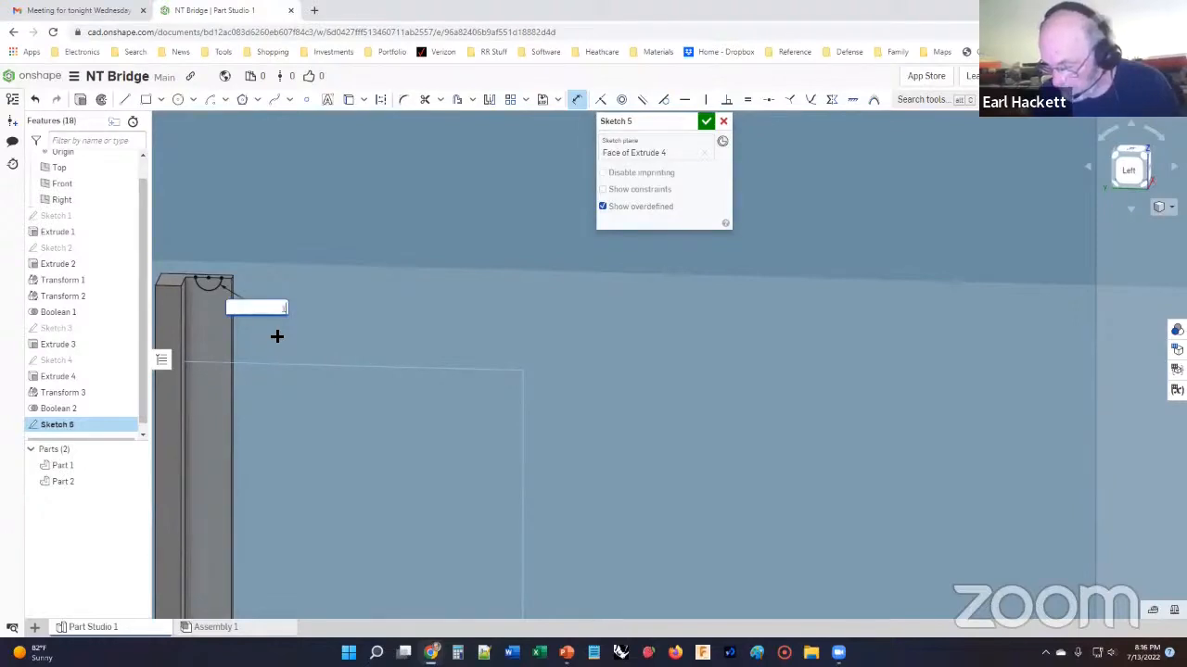
key("Return")
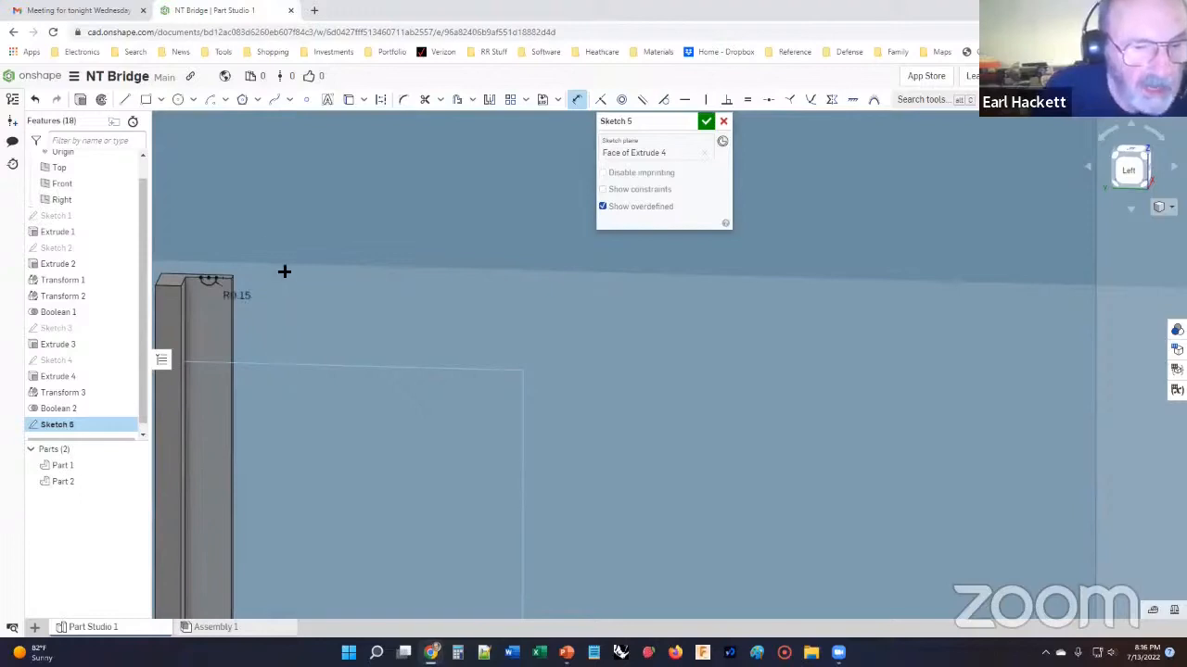
Close the semicircle with a straight line between its two endpoints and finish the sketch.
left_click(126, 101)
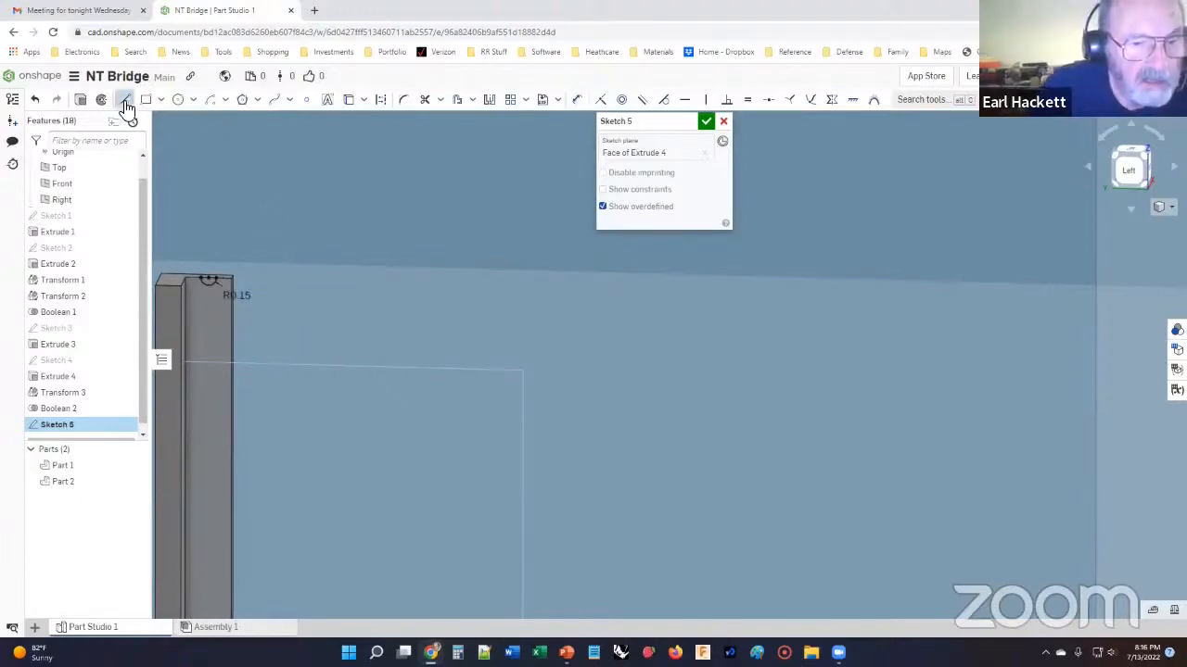
scroll(189, 260, "up", 1)
scroll(190, 260, "up", 3)
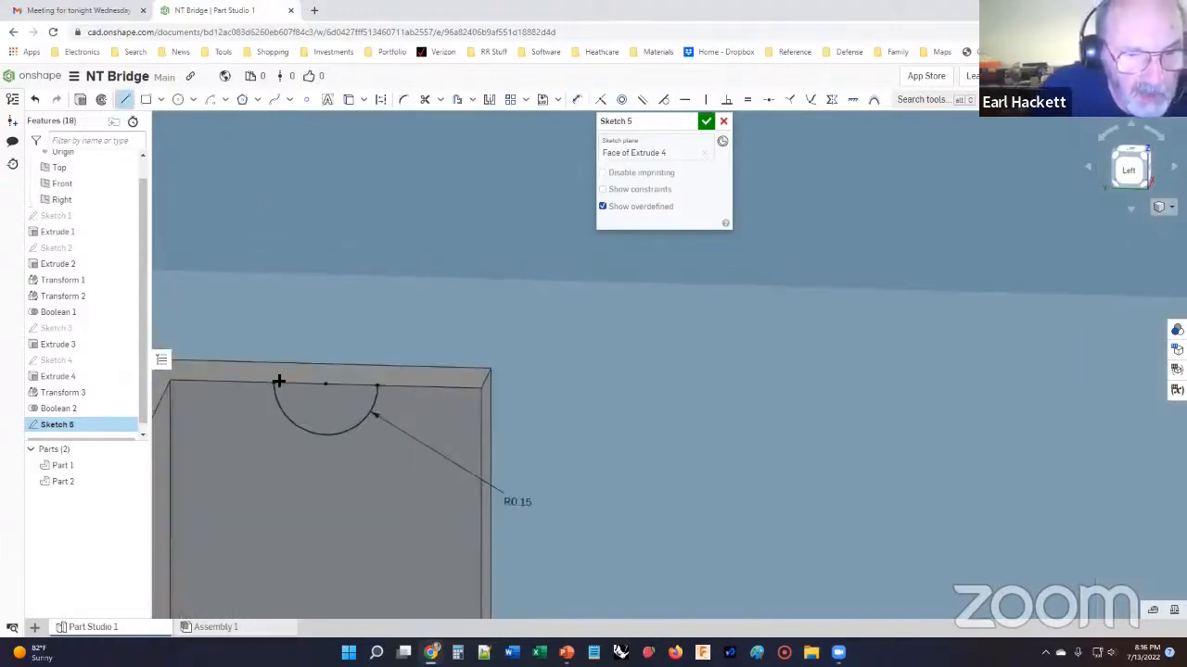
left_click(276, 384)
left_click(377, 384)
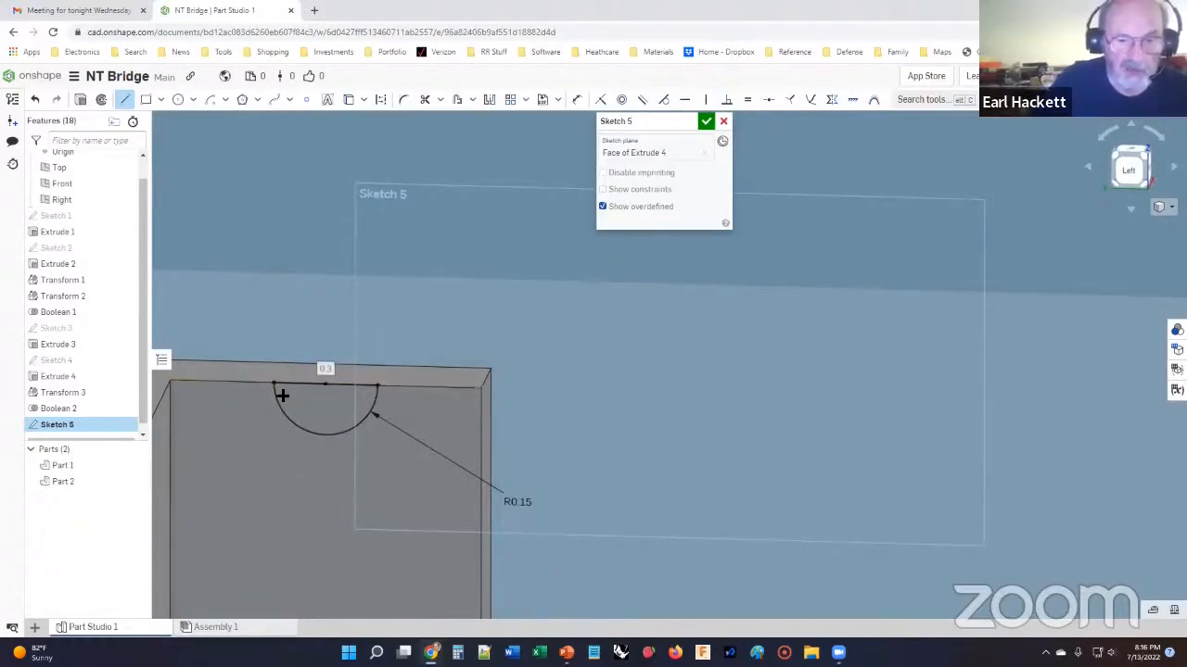
left_click(705, 123)
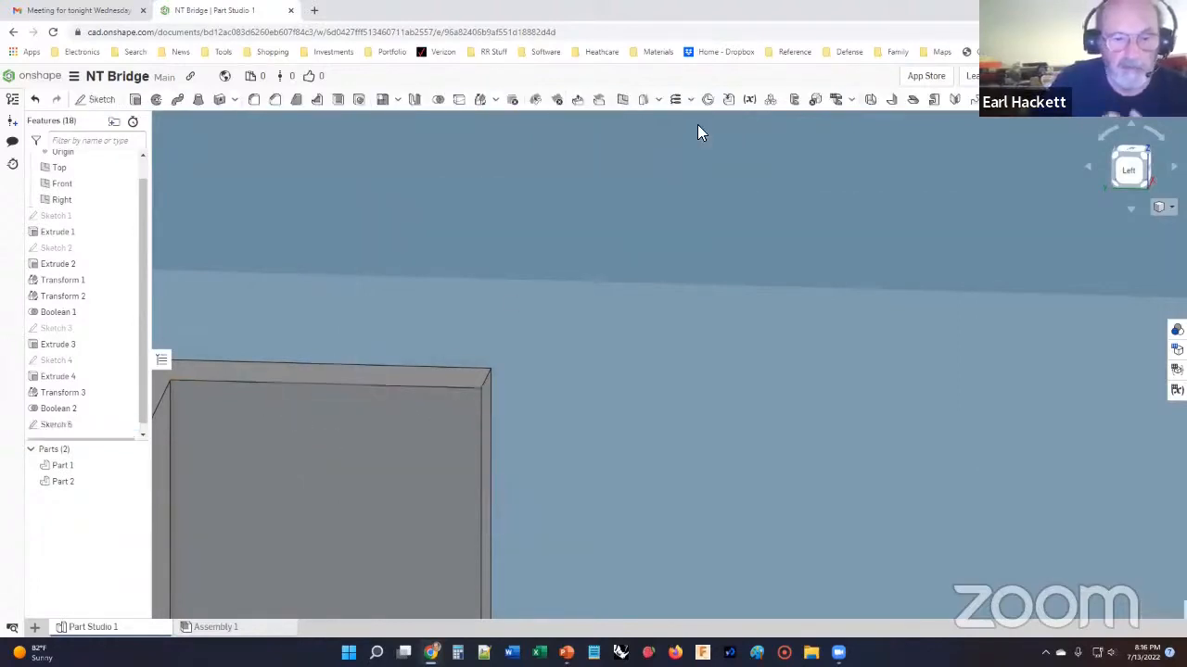
Revolve the semicircle fully around its straight edge as a new solid part, forming a rivet sphere.
left_click(157, 100)
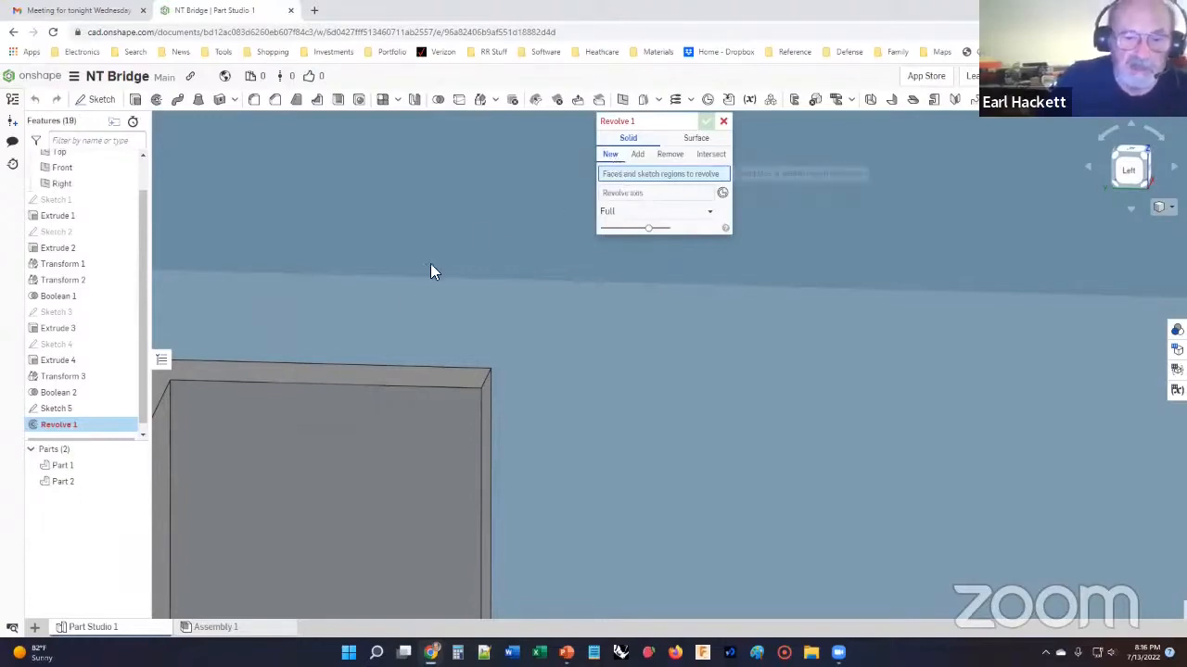
left_click(344, 417)
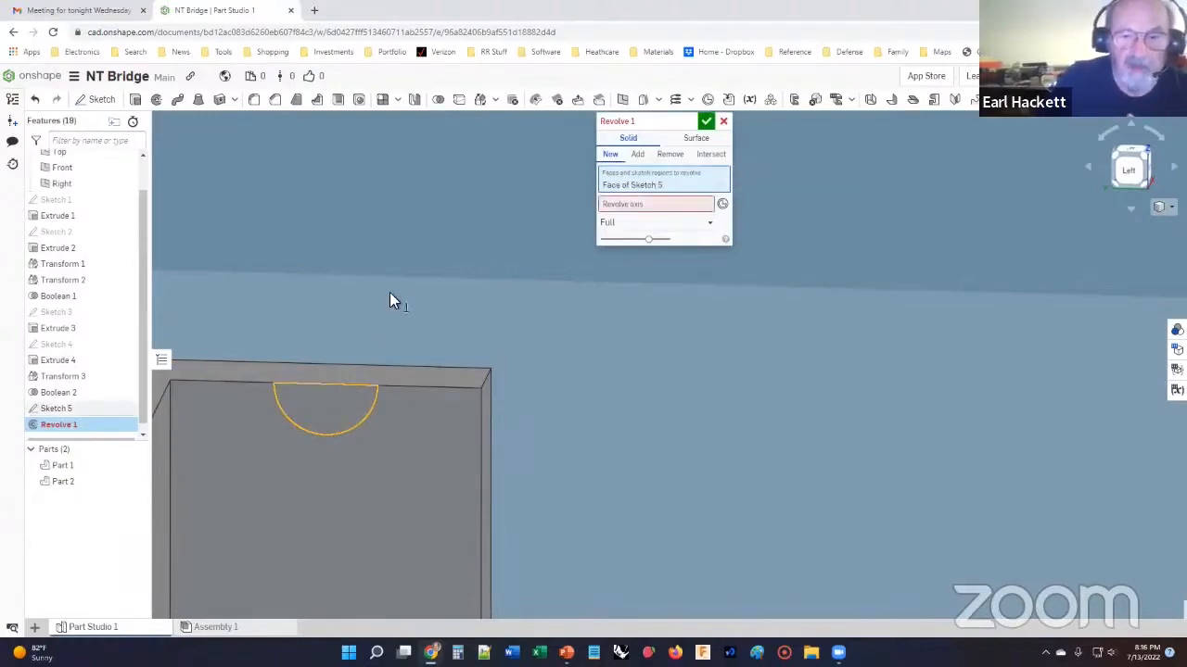
left_click(639, 204)
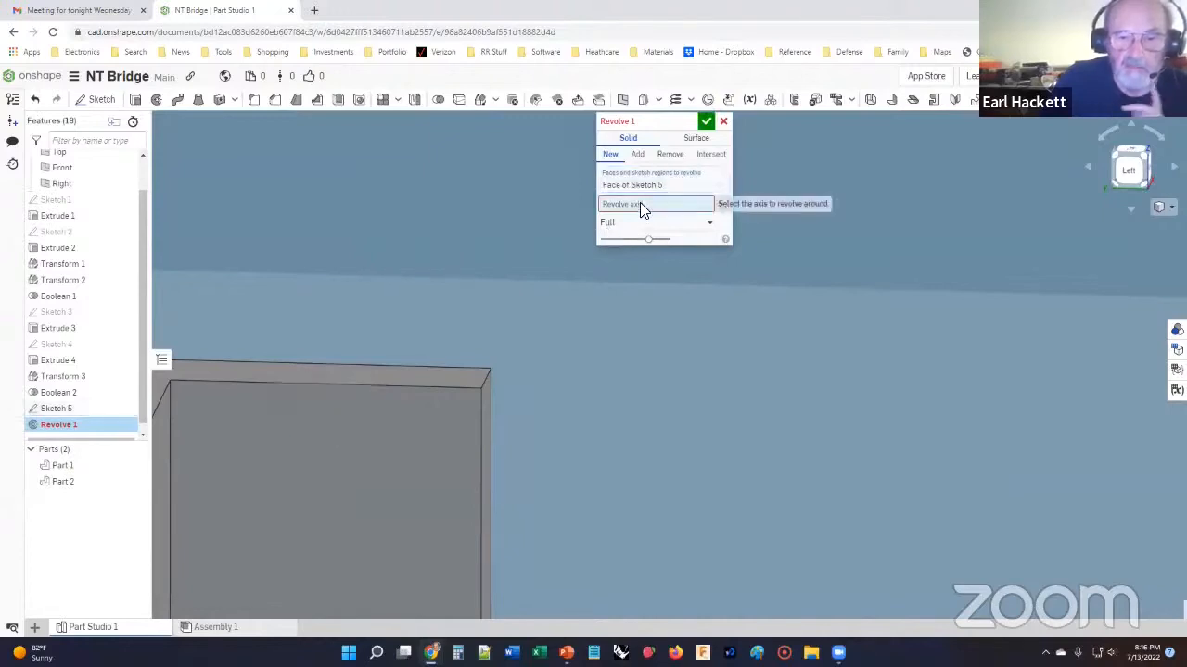
left_click(327, 383)
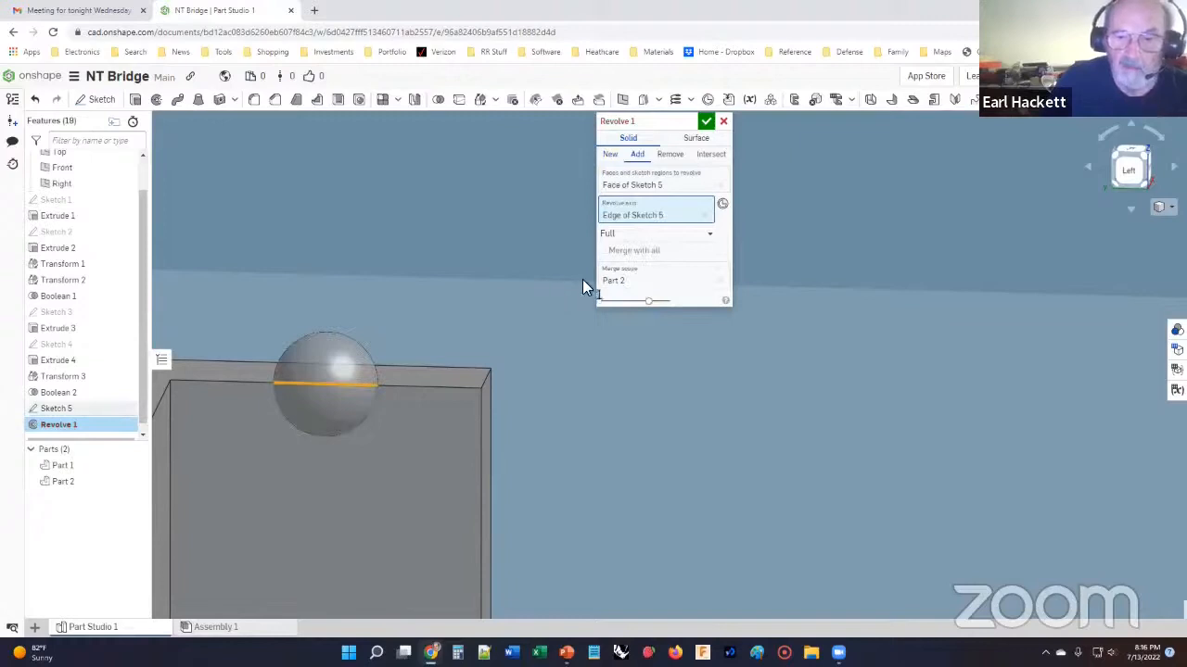
left_click(612, 156)
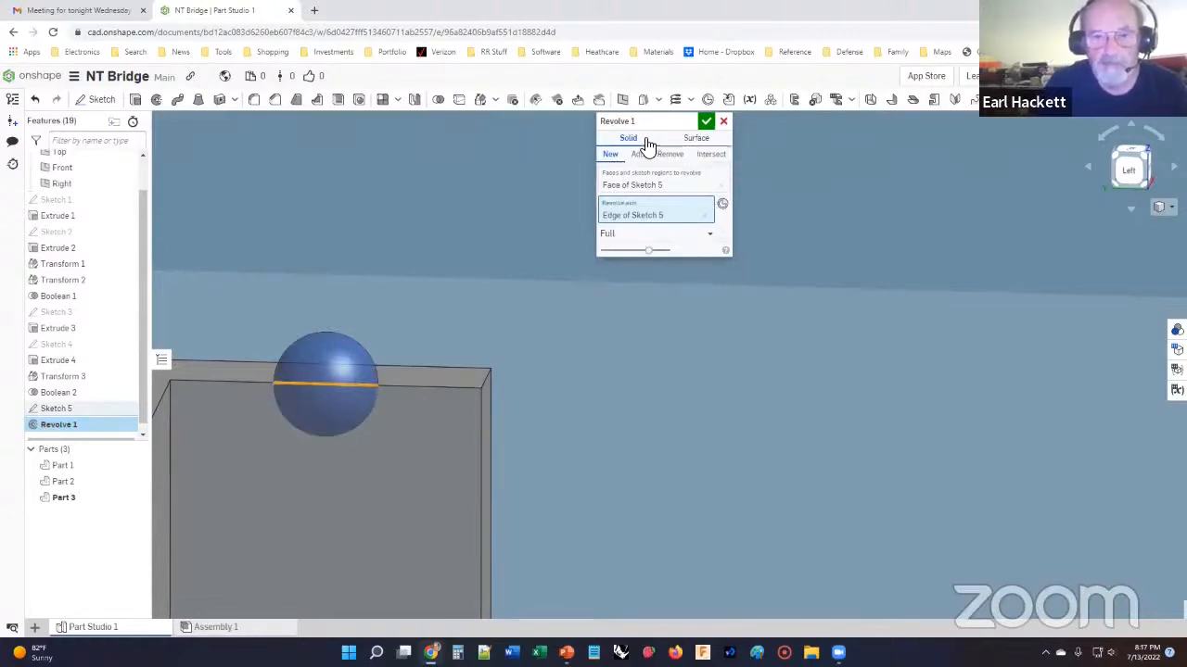
left_click(703, 126)
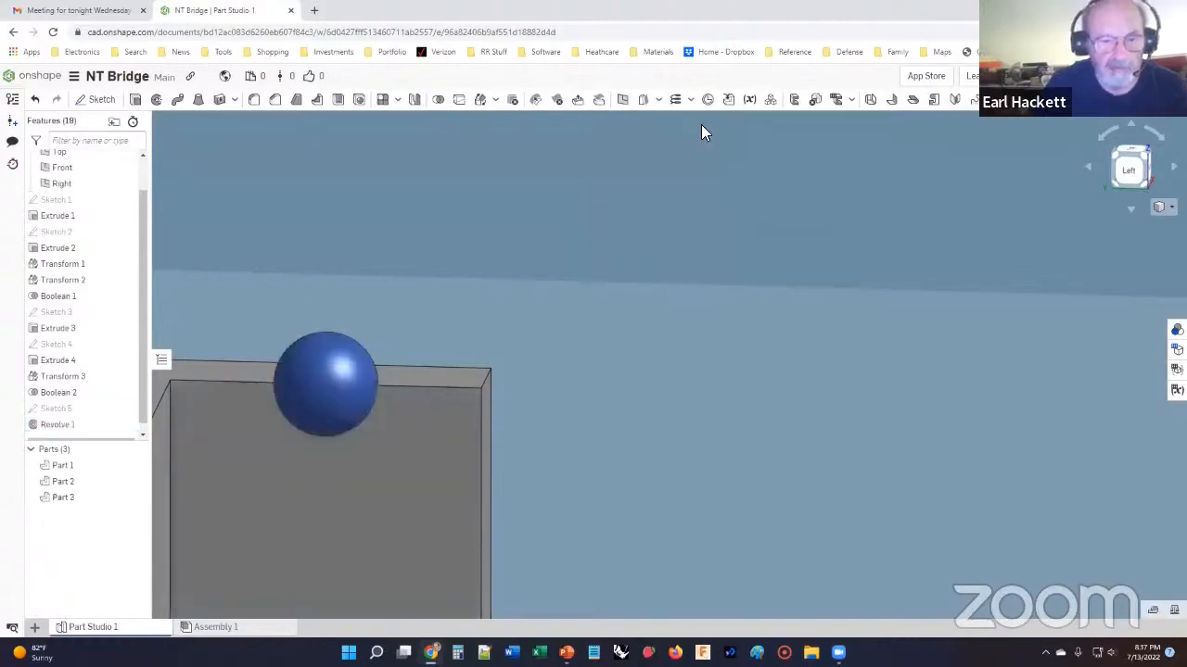
Copy the sphere 0.37 mm downward along Z with a Translate by XYZ transform.
left_click(56, 497)
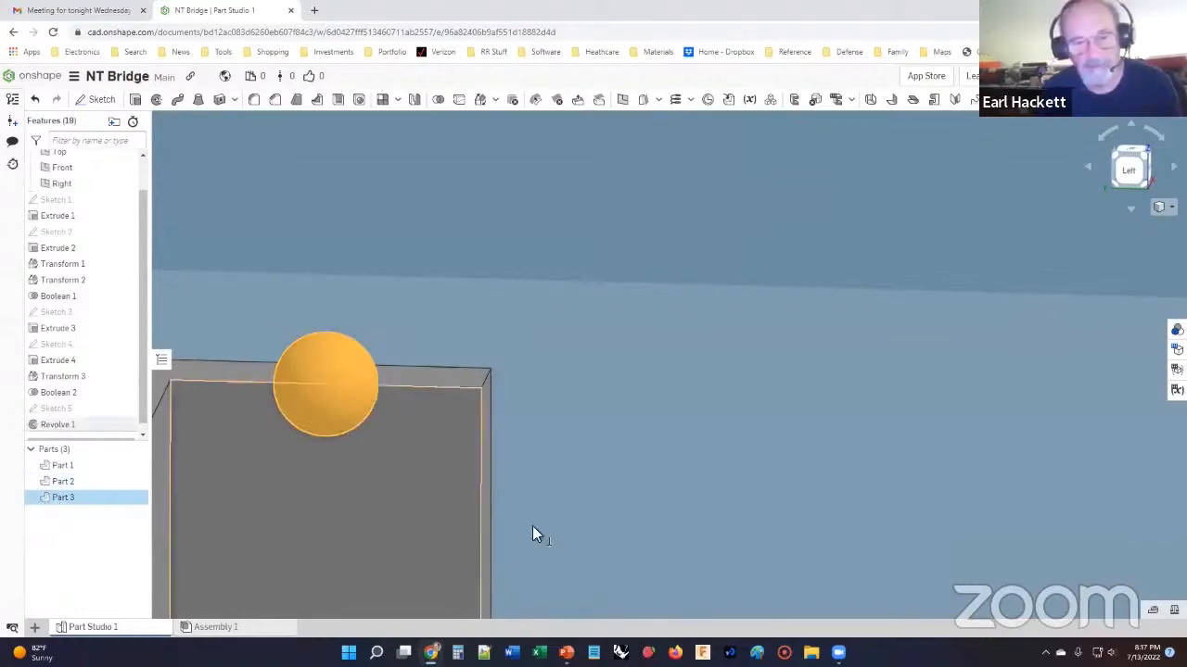
right_click_drag(568, 525, 597, 464)
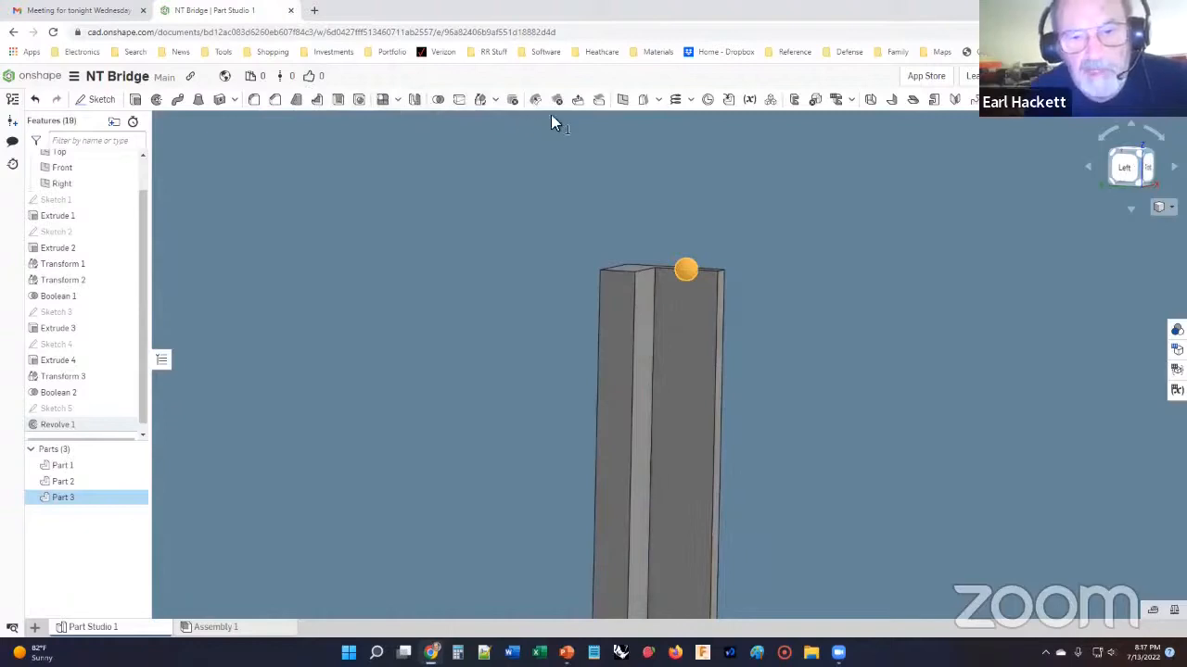
left_click(498, 102)
left_click(492, 123)
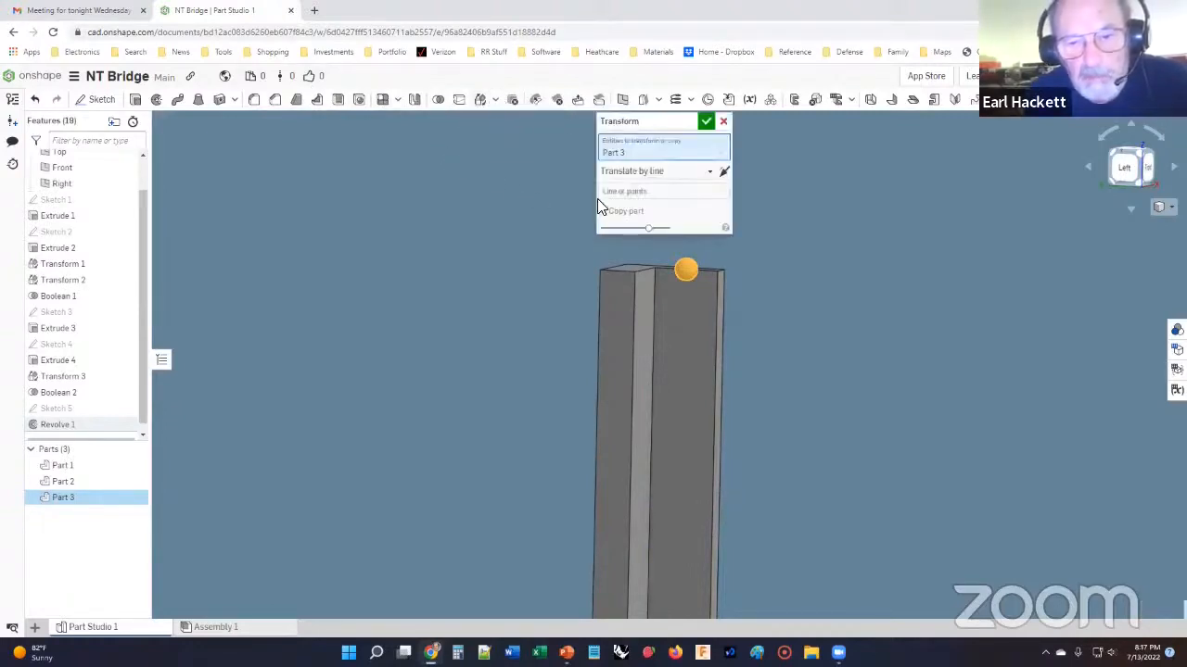
left_click(714, 175)
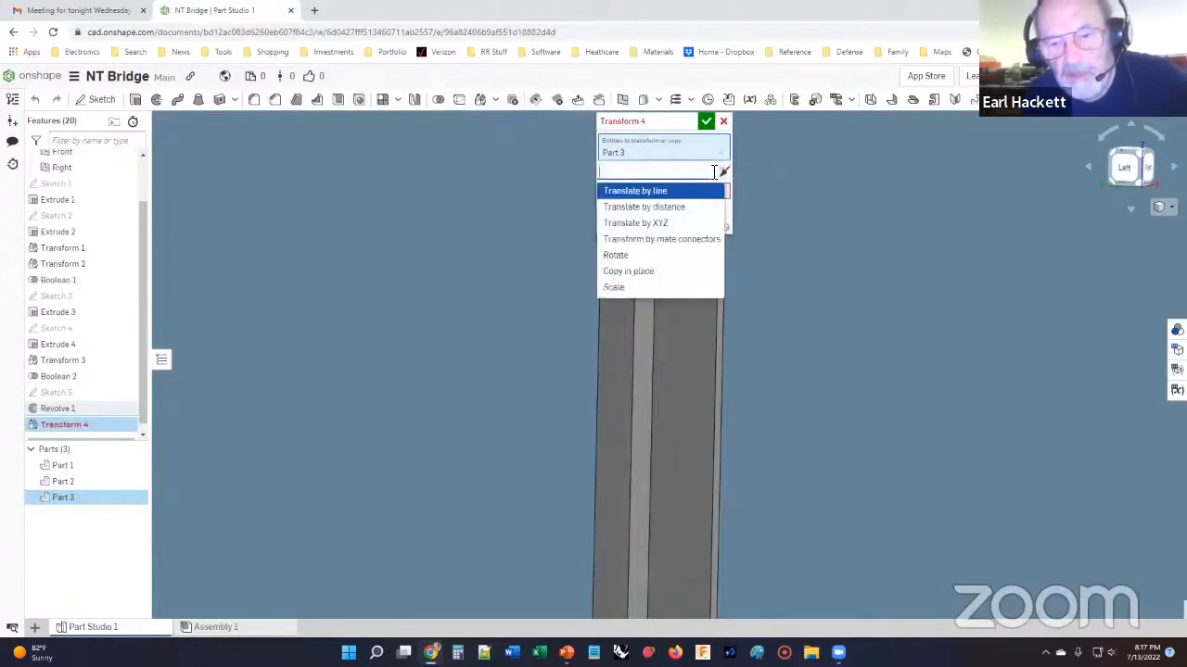
left_click(649, 222)
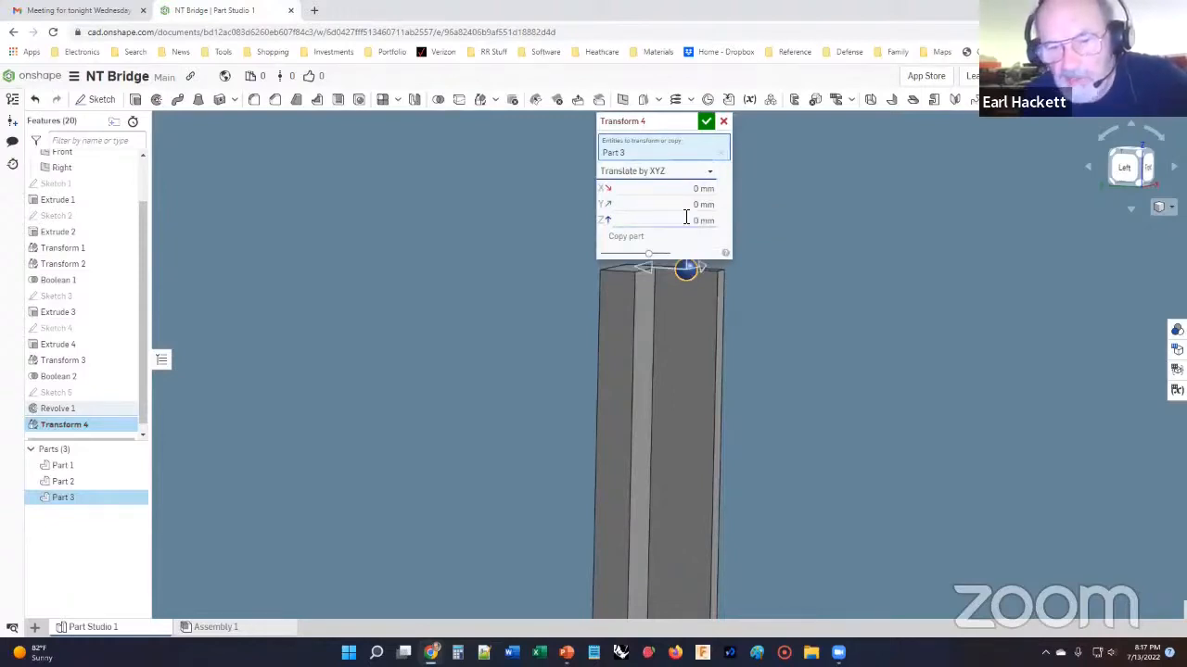
left_click(681, 220)
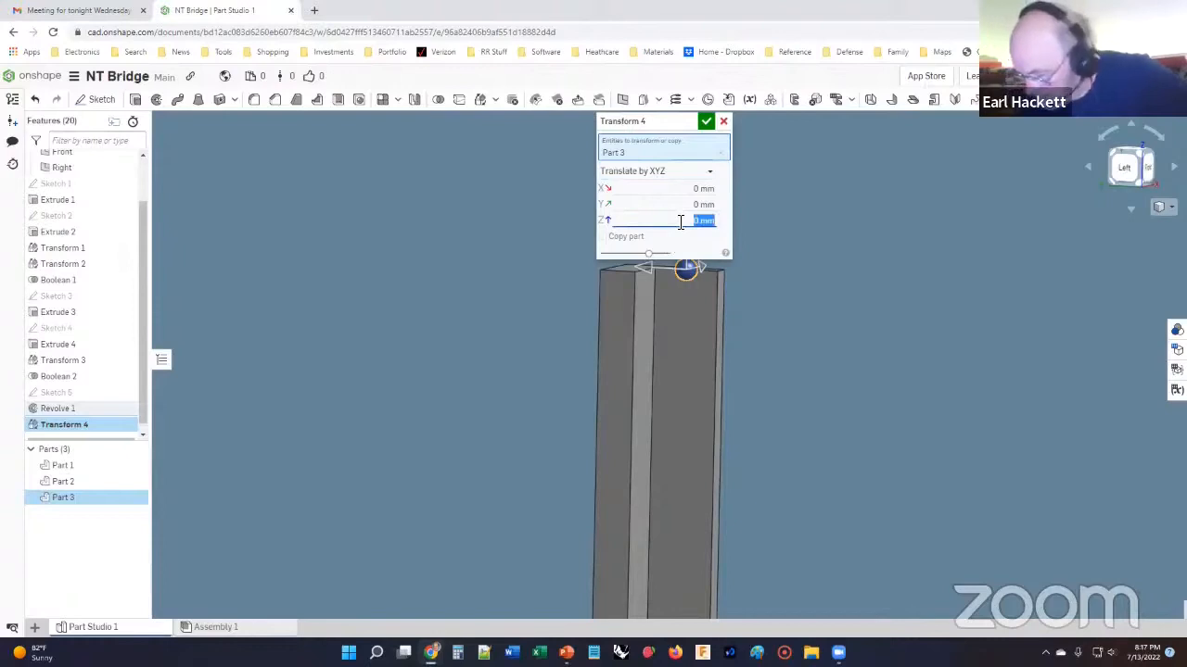
key("BackSpace")
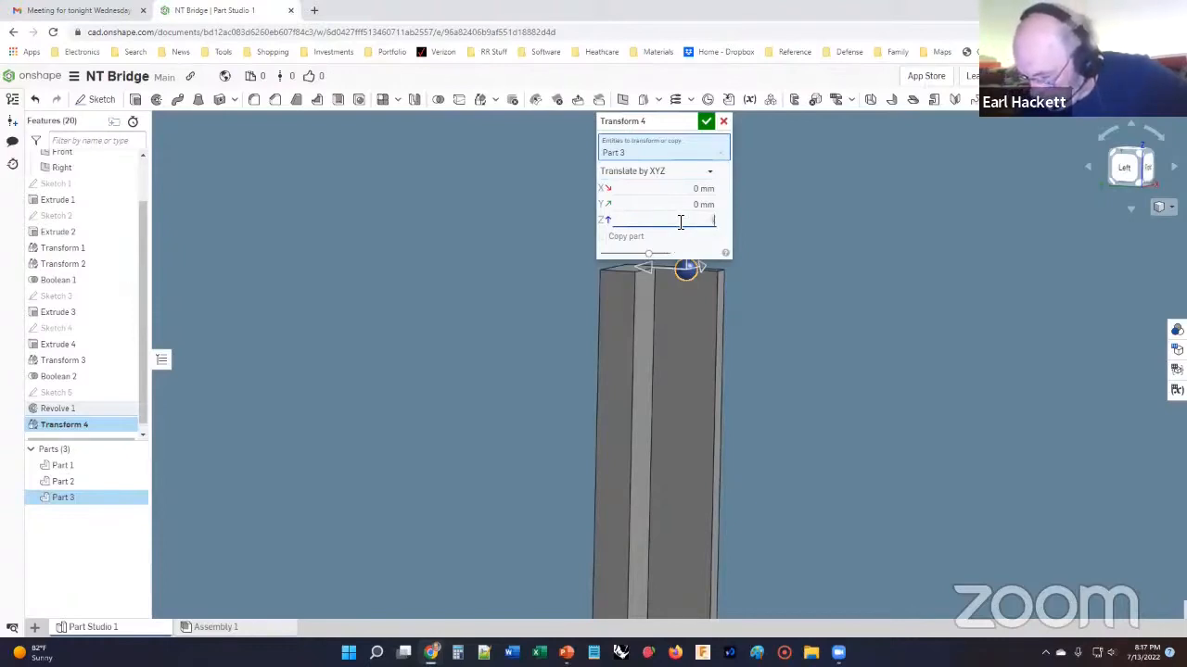
type(".37")
left_click(602, 236)
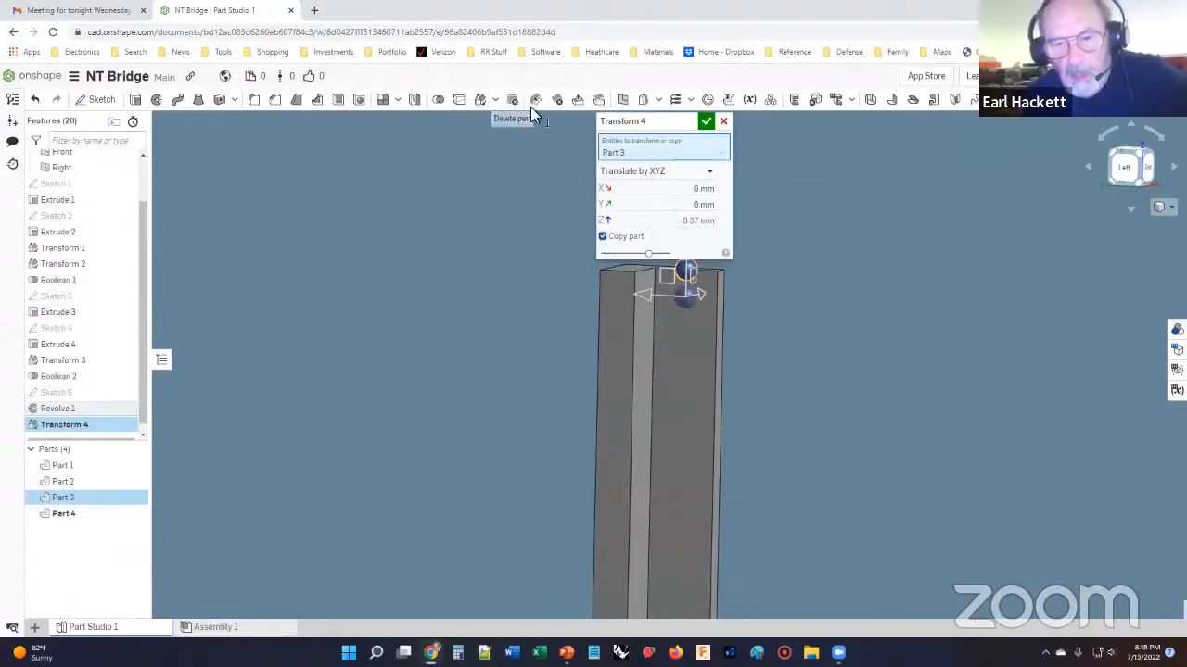
left_click(704, 123)
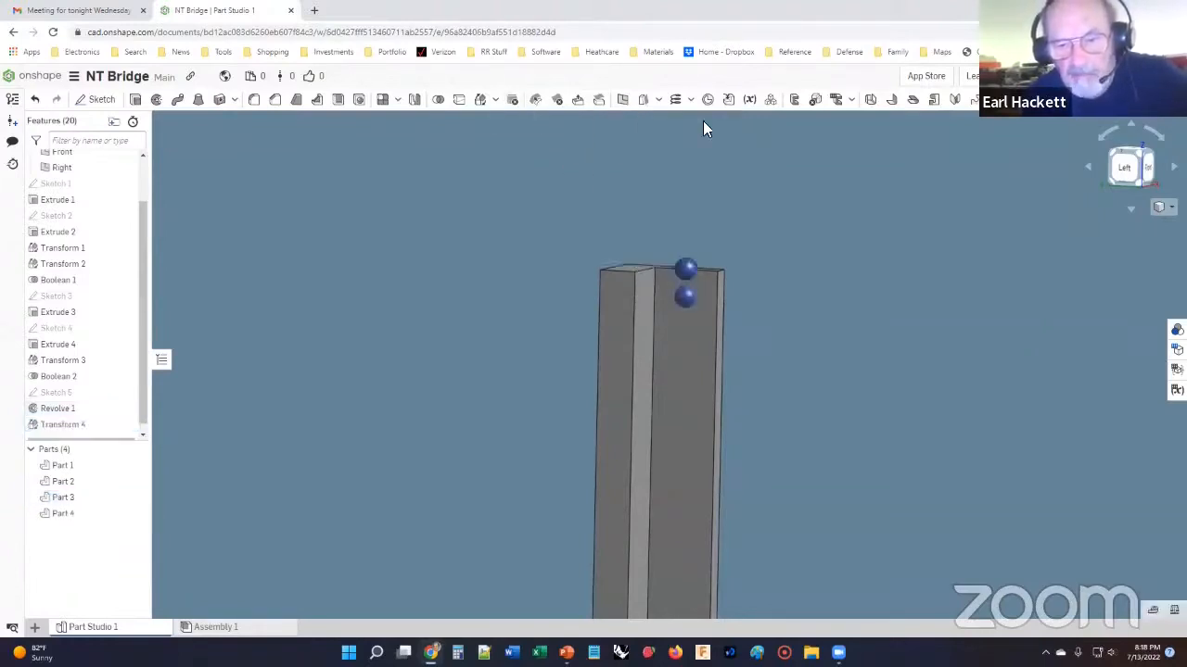
Try to move the original sphere 1.12 mm downward along Z with Translate by XYZ, without copying, and undo the move.
left_click(63, 498)
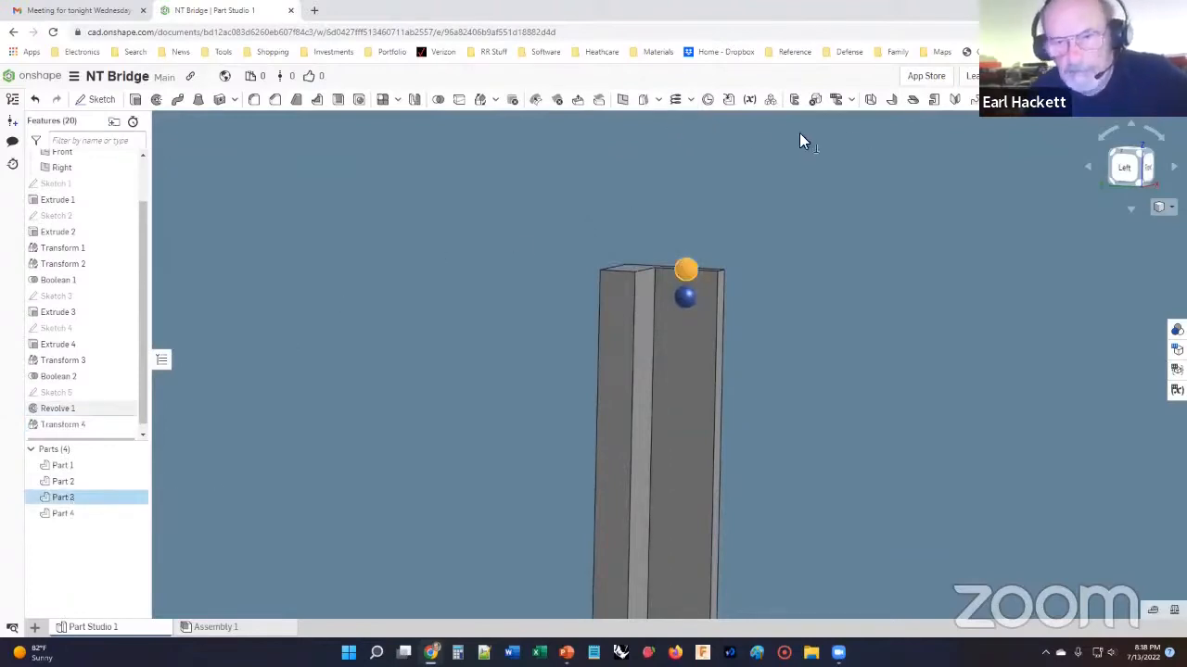
left_click(497, 100)
left_click(483, 121)
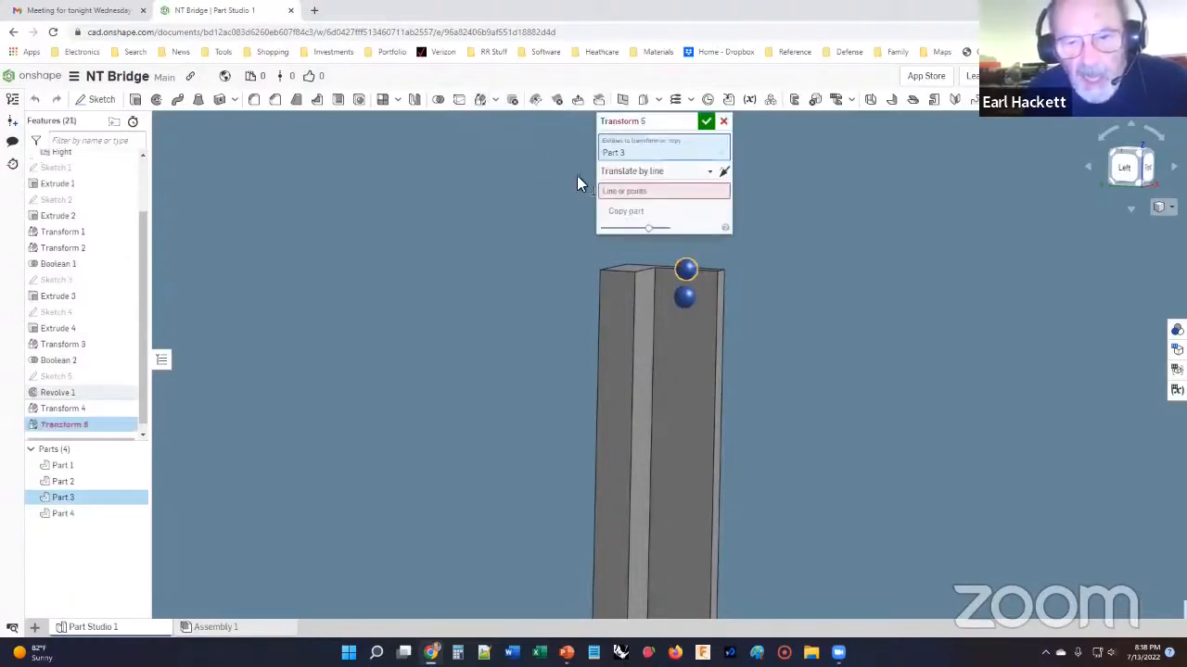
left_click(706, 172)
left_click(646, 223)
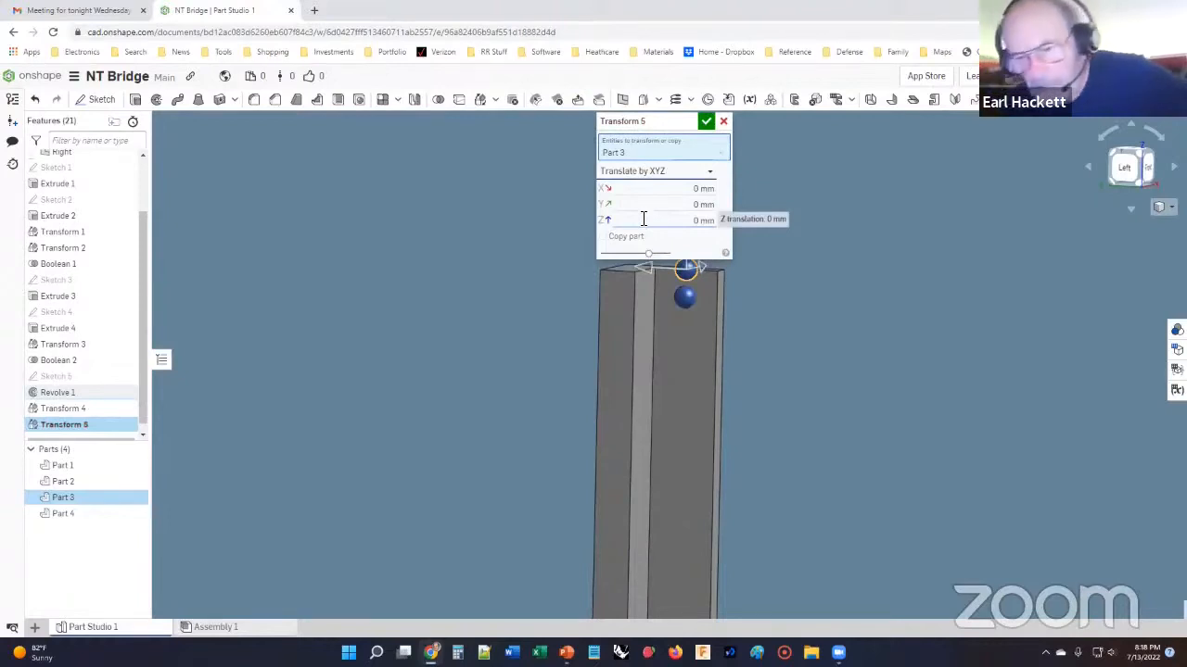
left_click(669, 219)
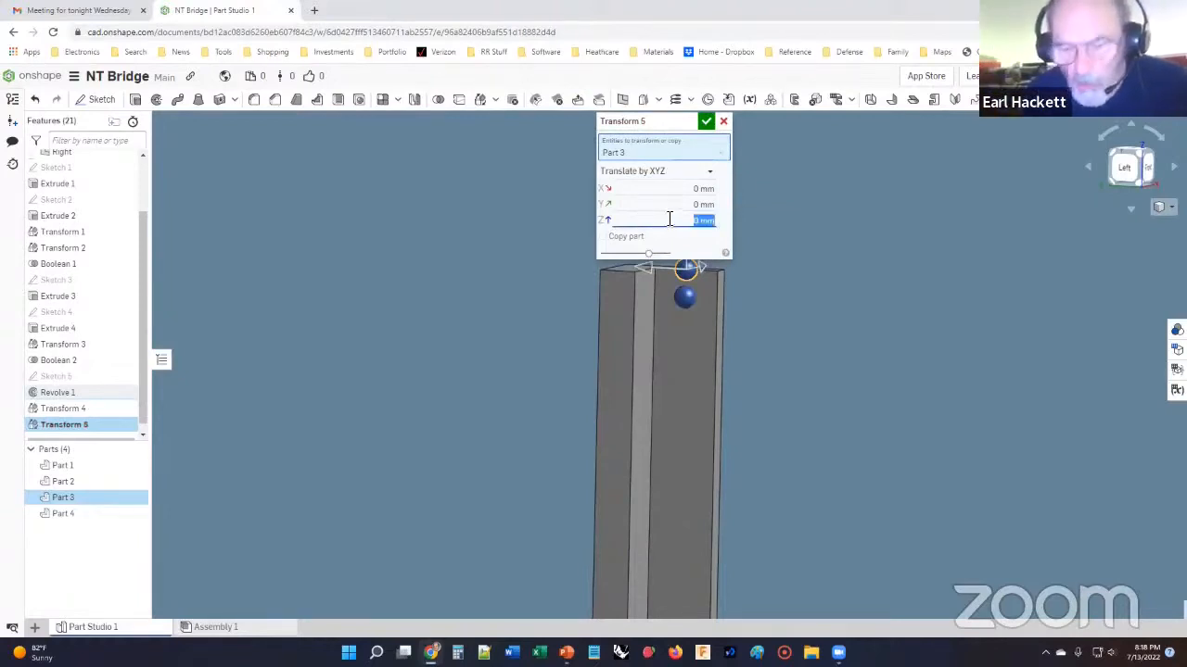
key("BackSpace")
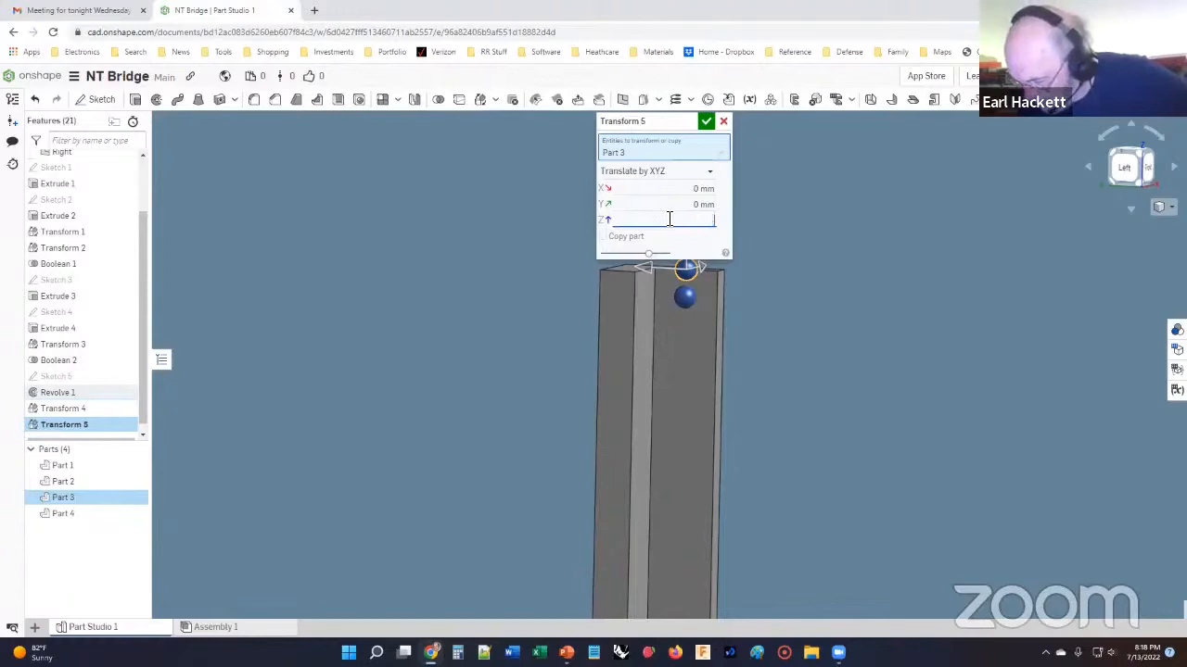
type("-112")
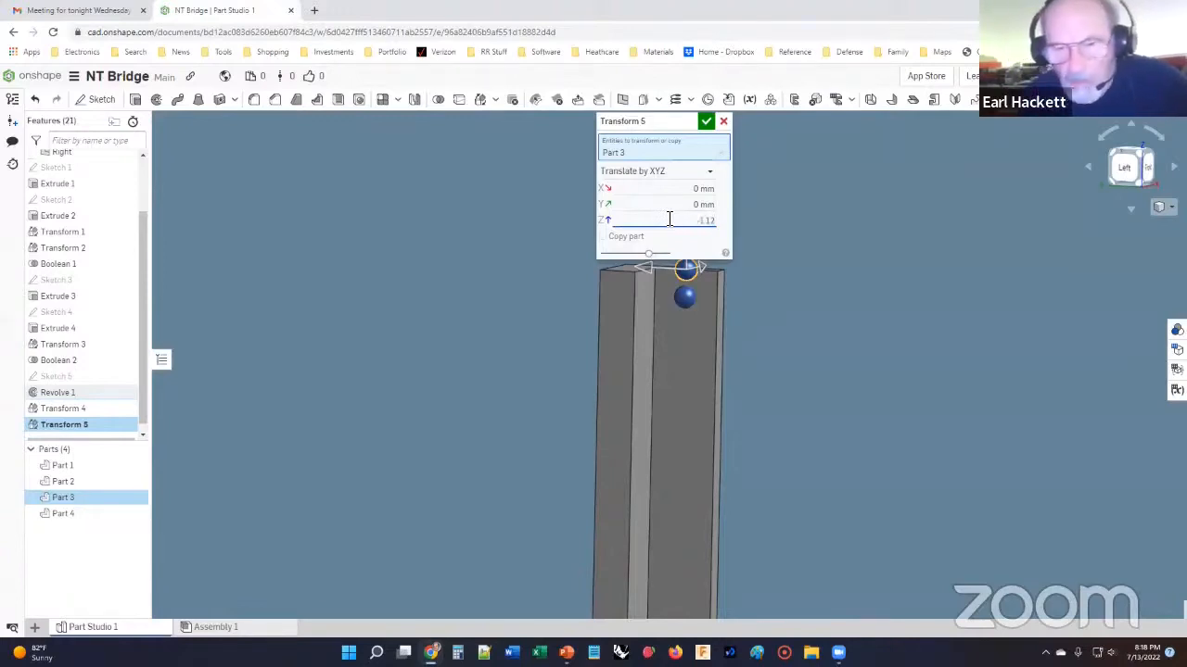
key("Return")
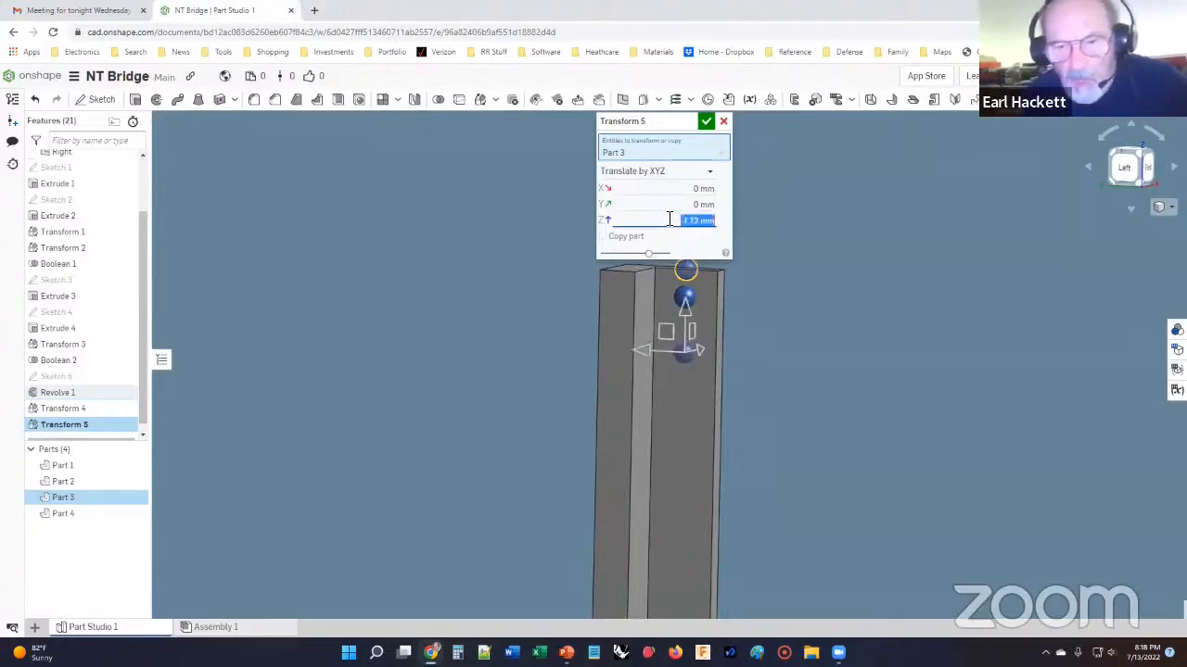
left_click(706, 123)
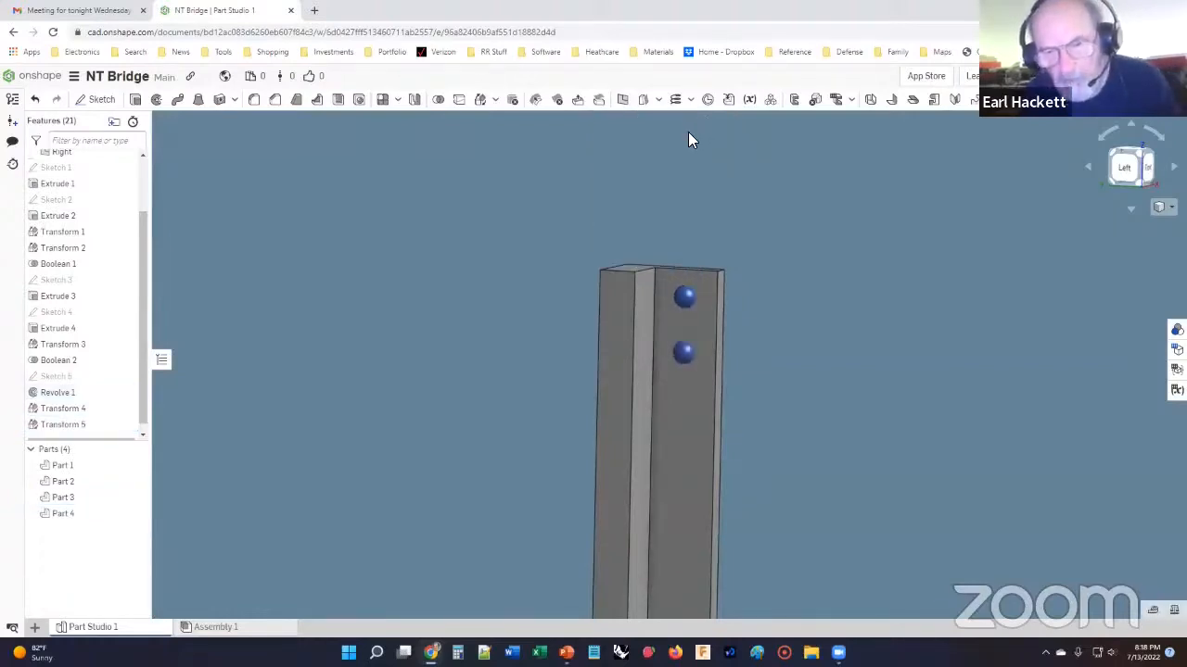
key("ctrl+z")
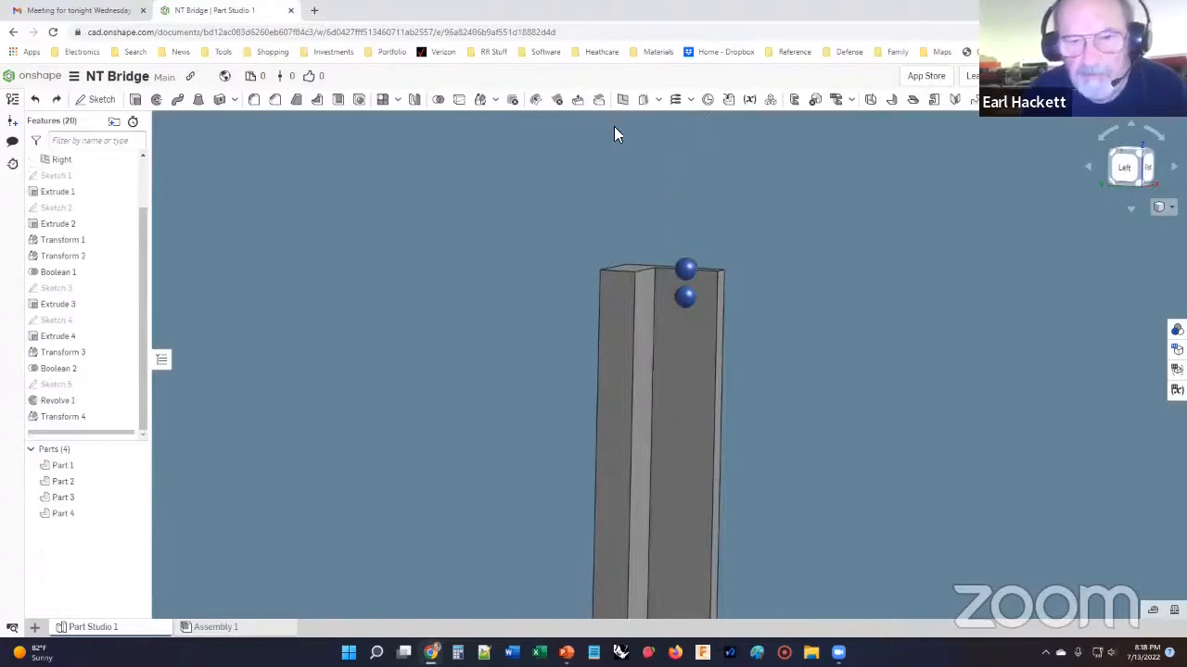
Copy the original rivet sphere 1.12 mm downward along Z with a Translate by XYZ transform.
left_click(481, 100)
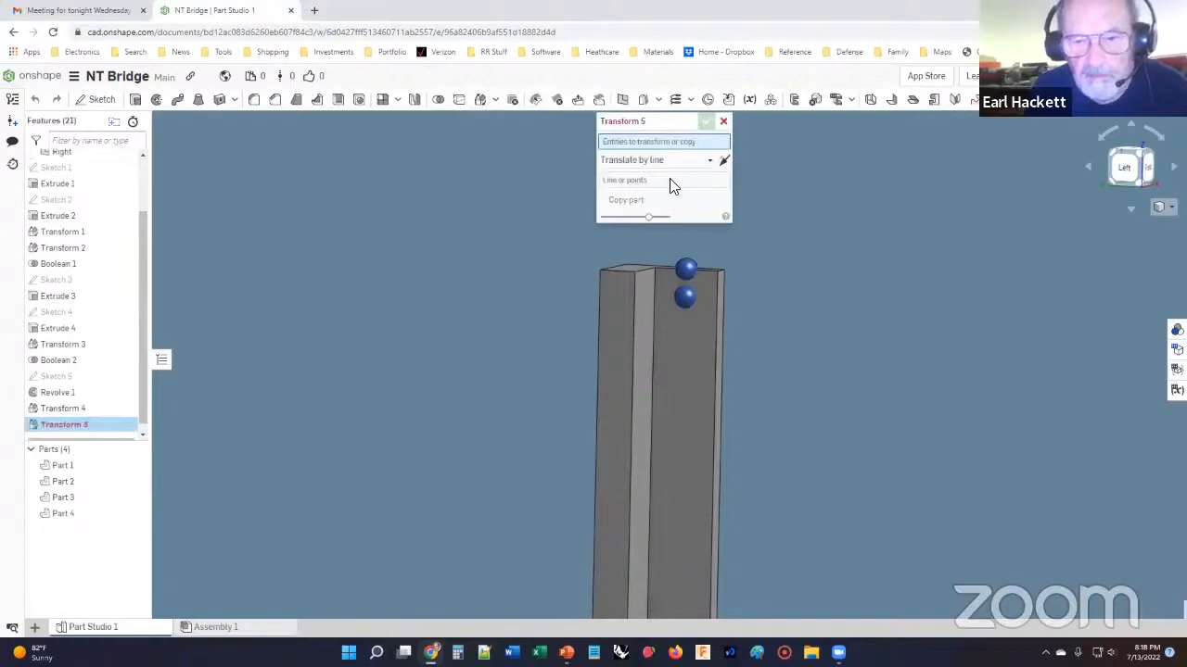
left_click(61, 497)
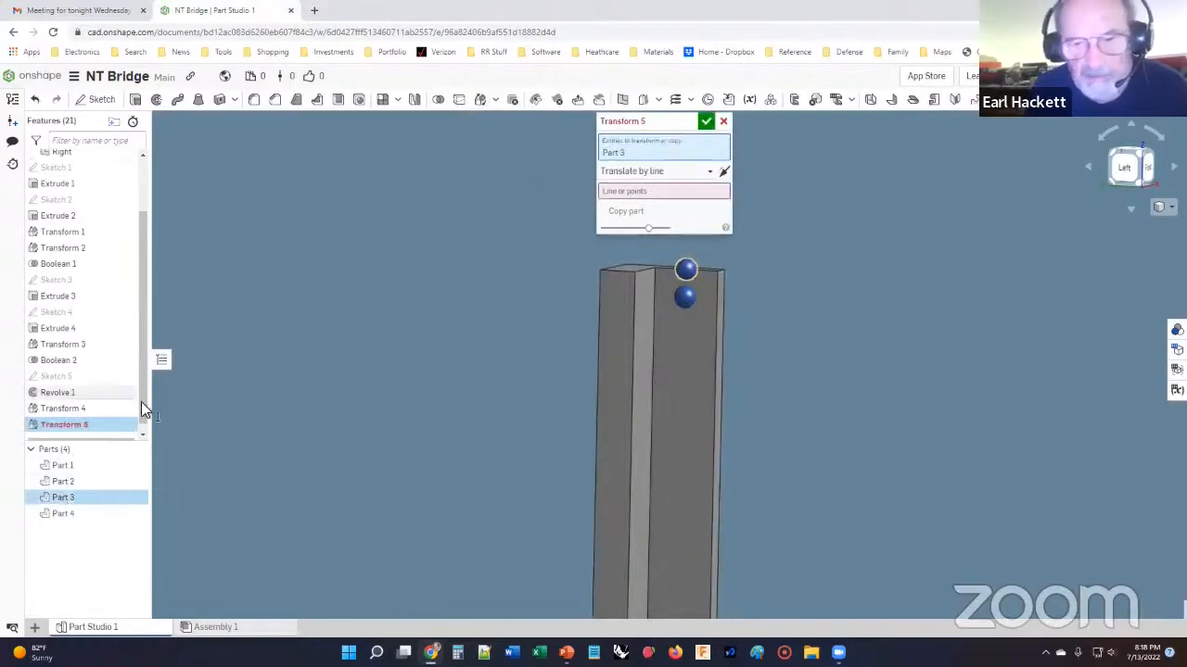
left_click(660, 191)
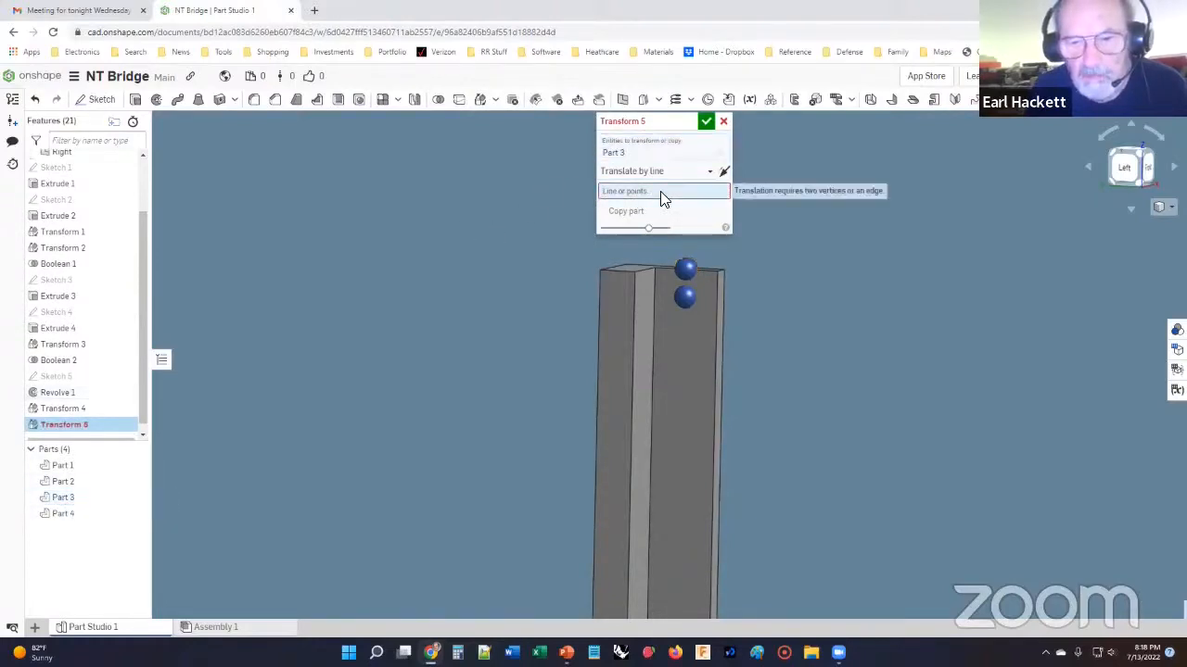
left_click(705, 174)
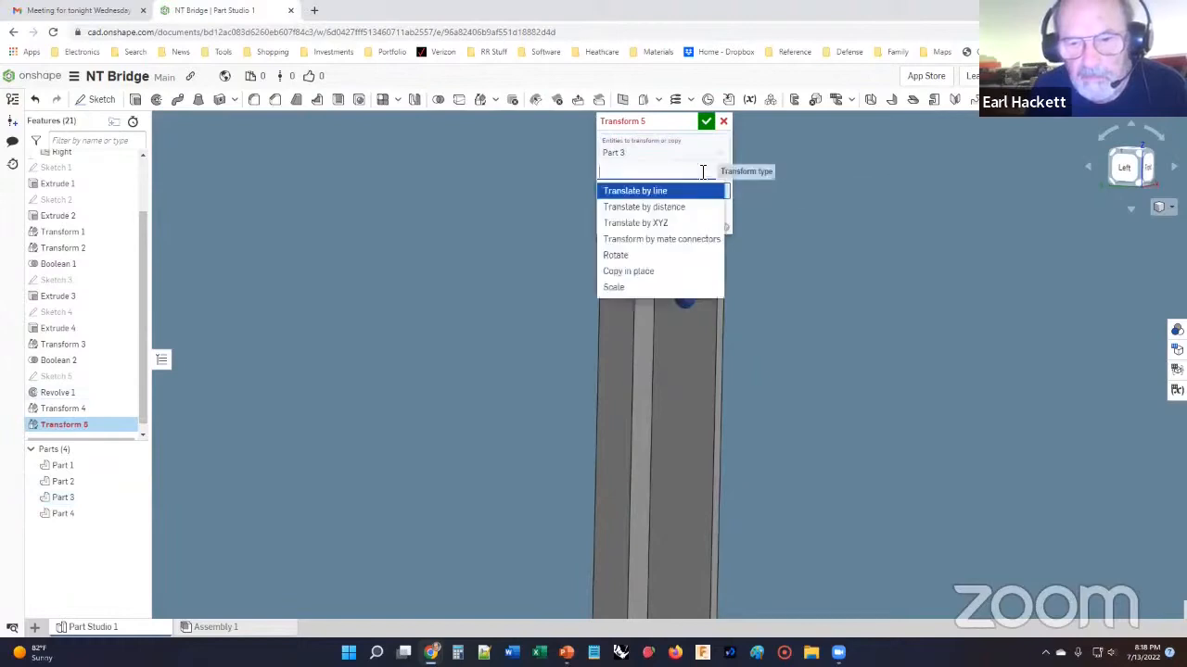
left_click(647, 222)
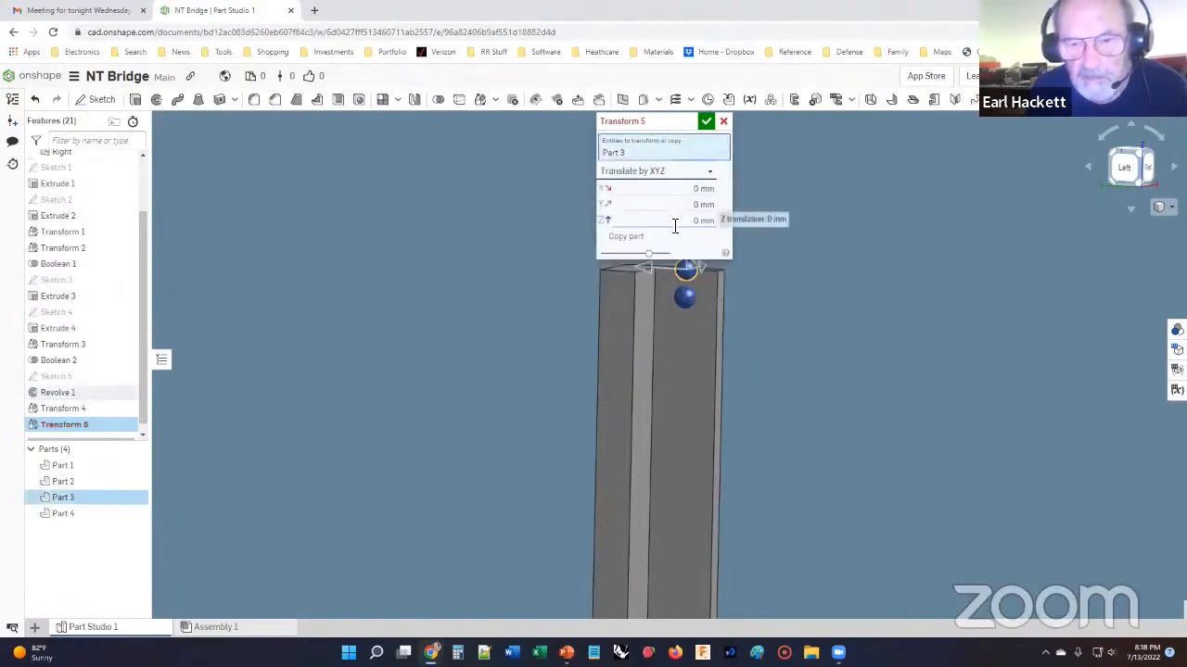
left_click(602, 237)
left_click(680, 222)
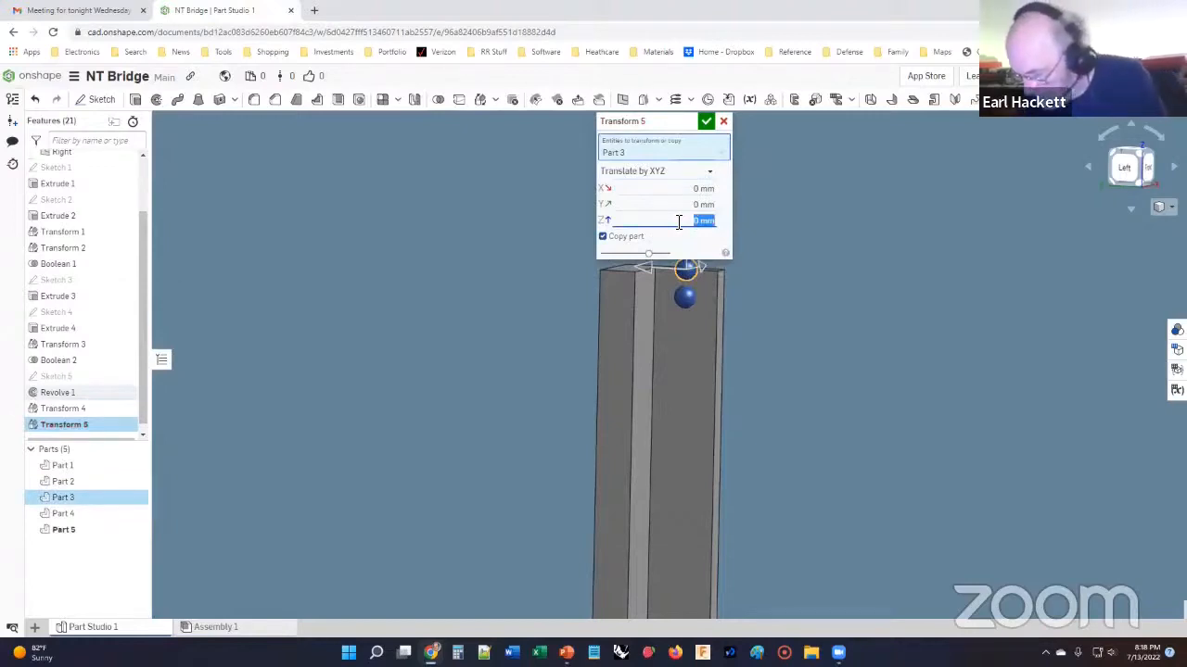
key("BackSpace")
type("-112")
key("Return")
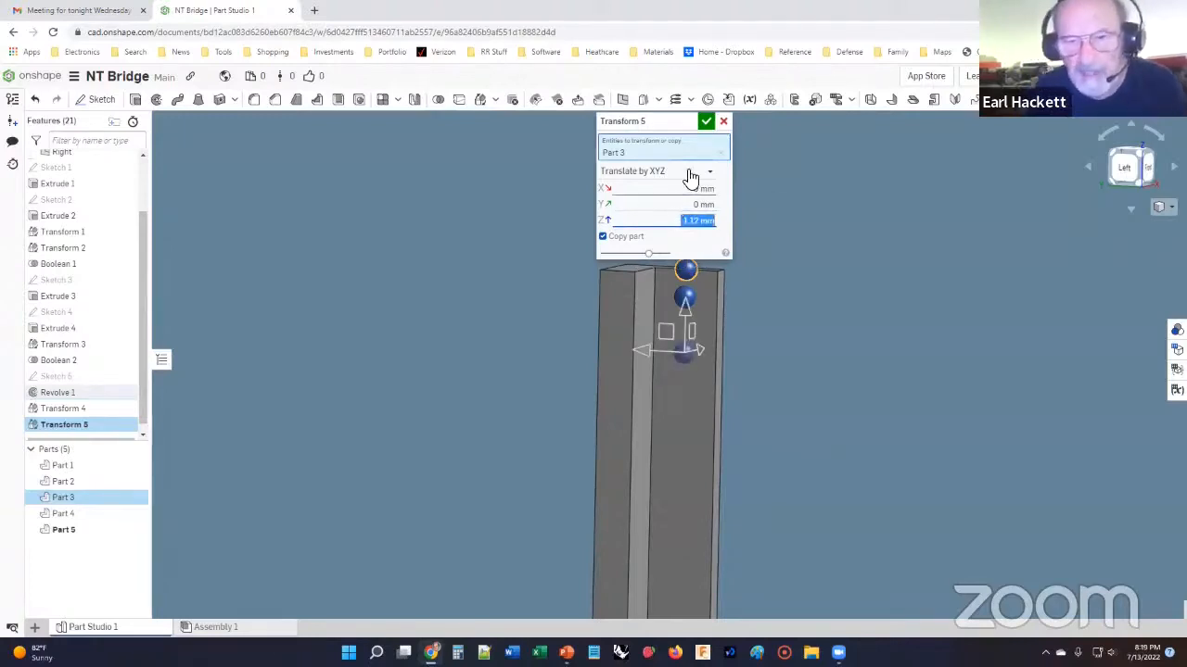
left_click(705, 120)
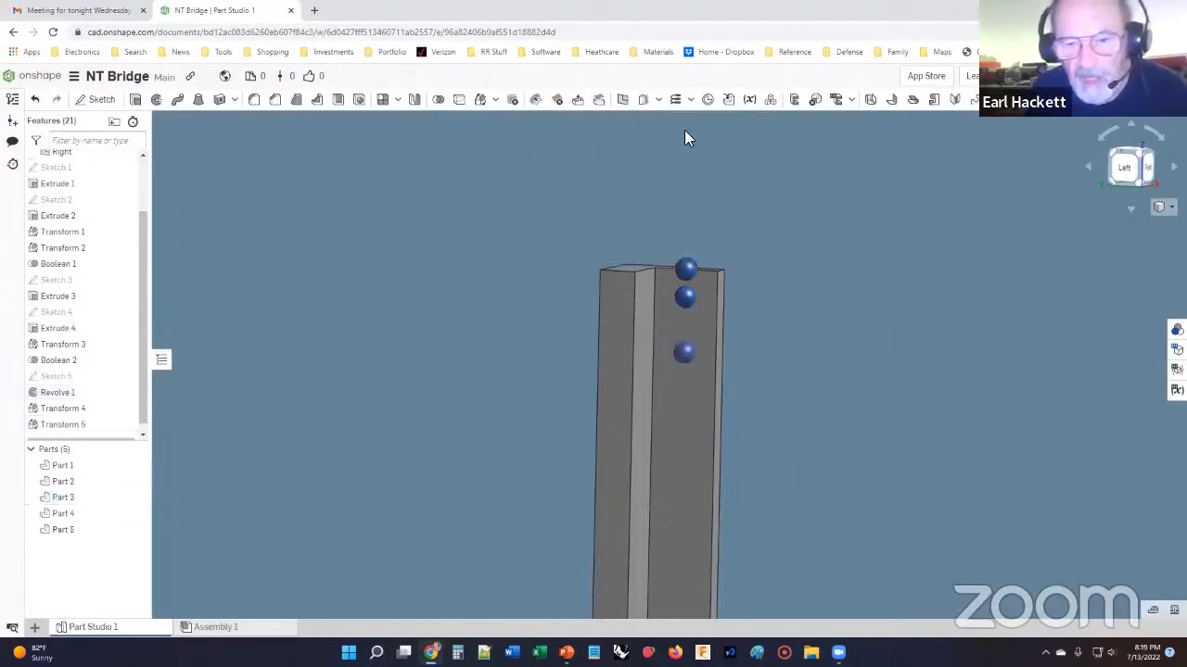
Move the original sphere at the stiffener's top edge 2.25 mm downward along Z with Translate by XYZ, without copying.
left_click(686, 270)
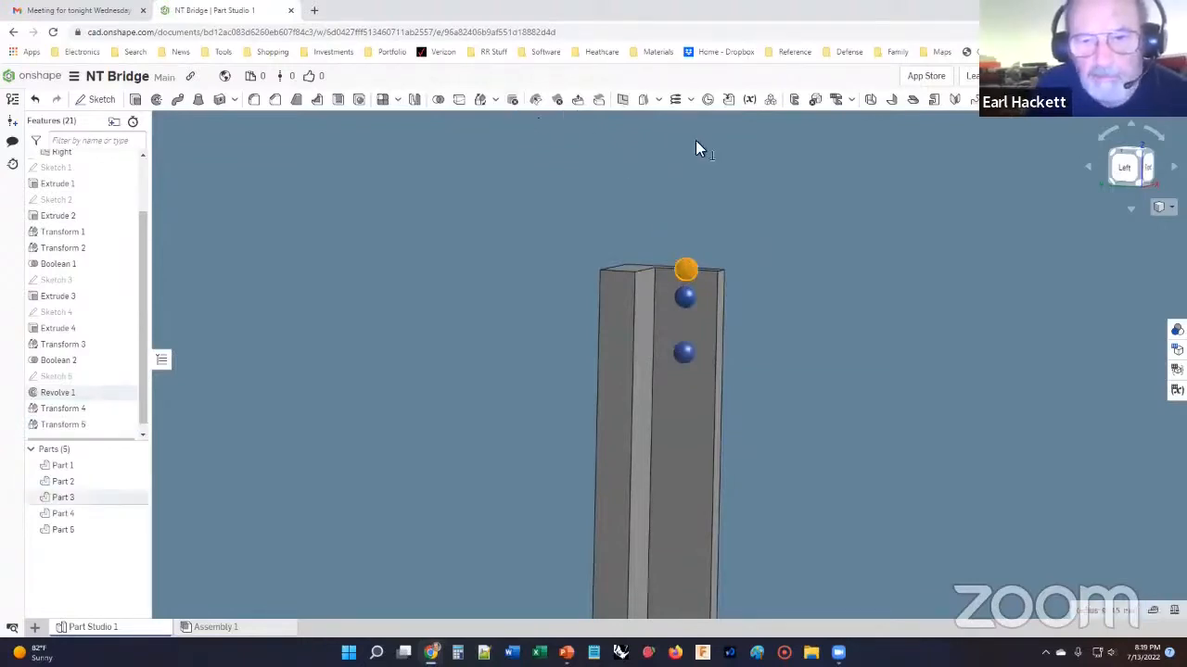
left_click(495, 102)
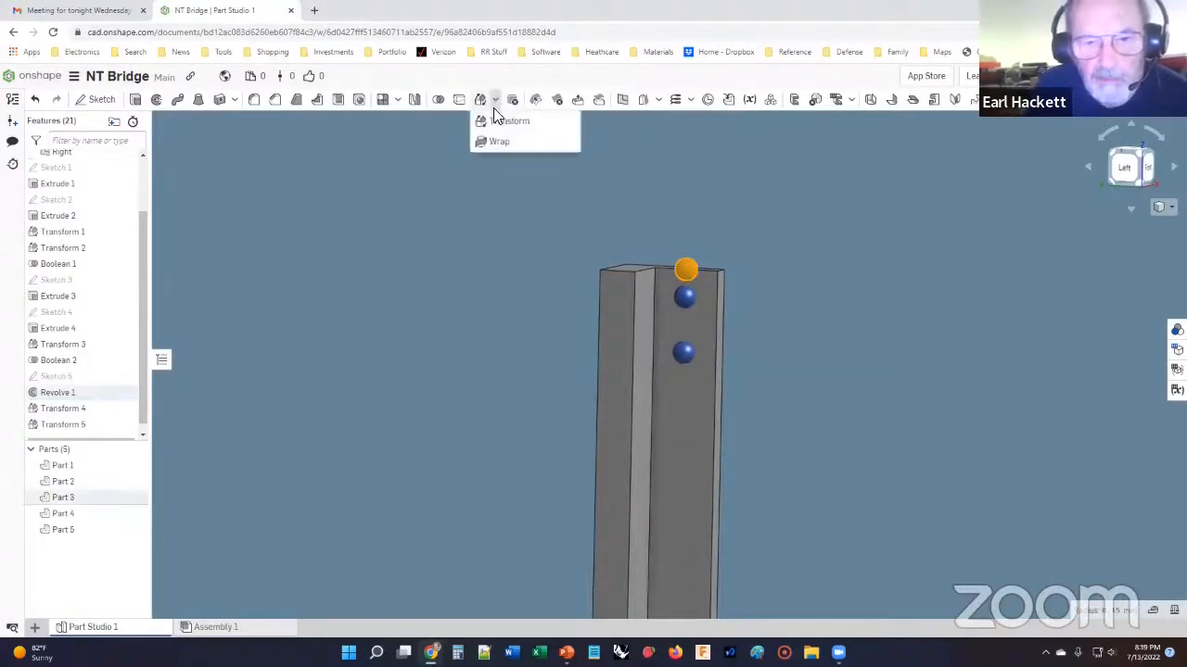
left_click(501, 122)
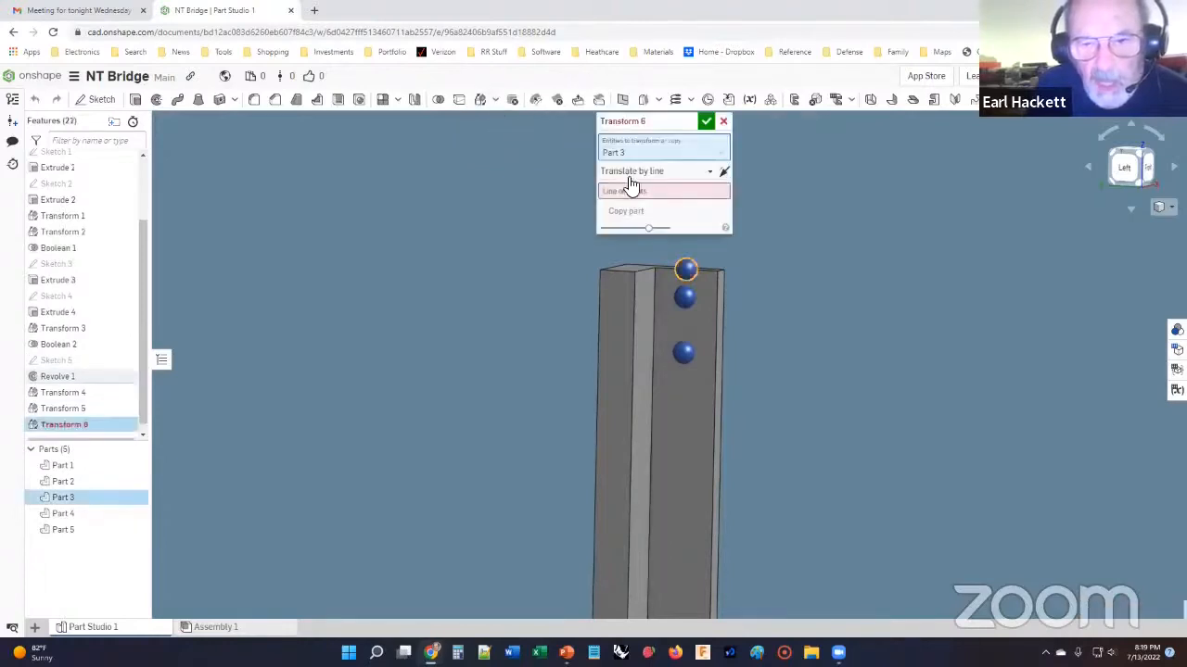
left_click(710, 178)
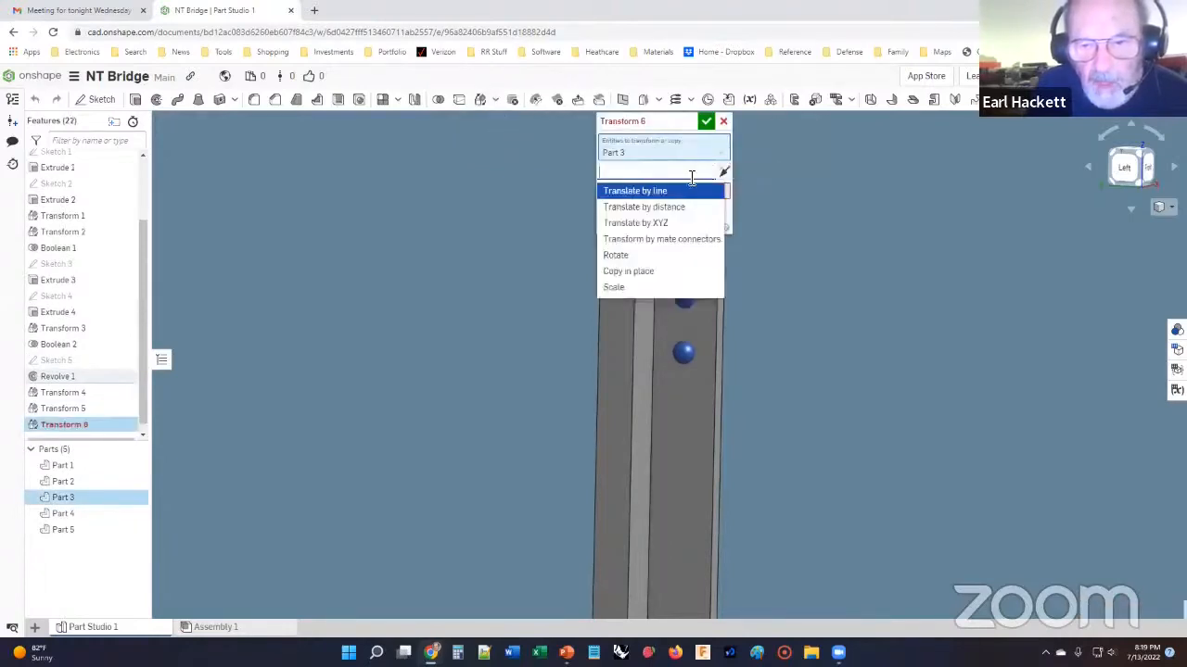
left_click(643, 225)
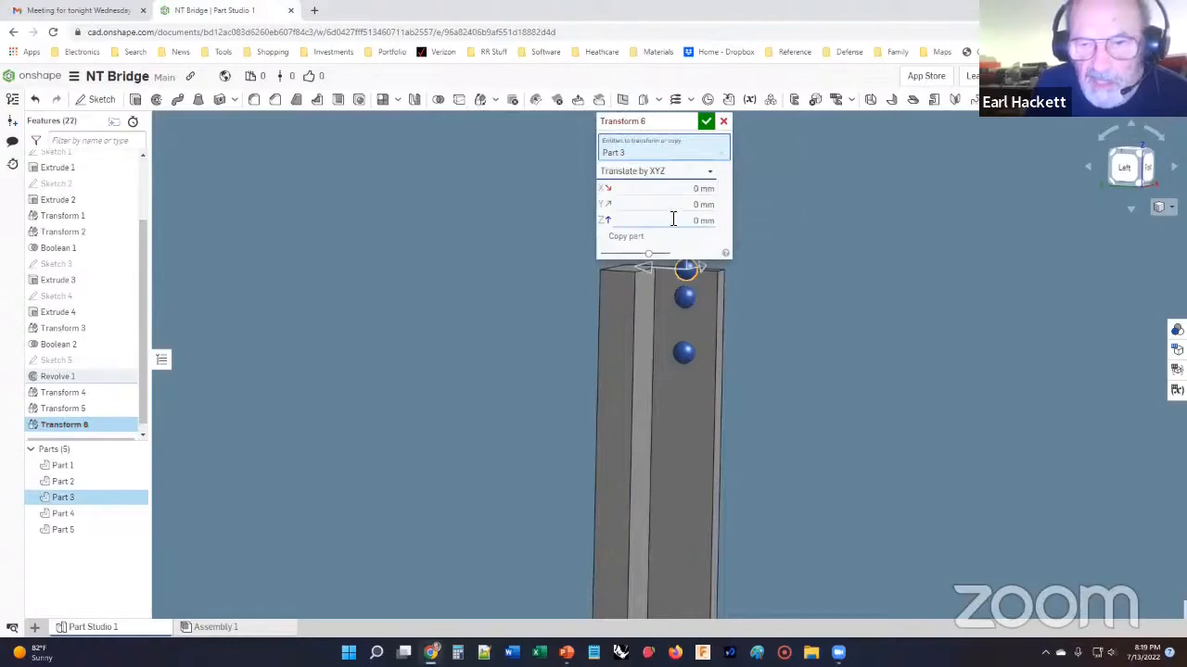
left_click(676, 221)
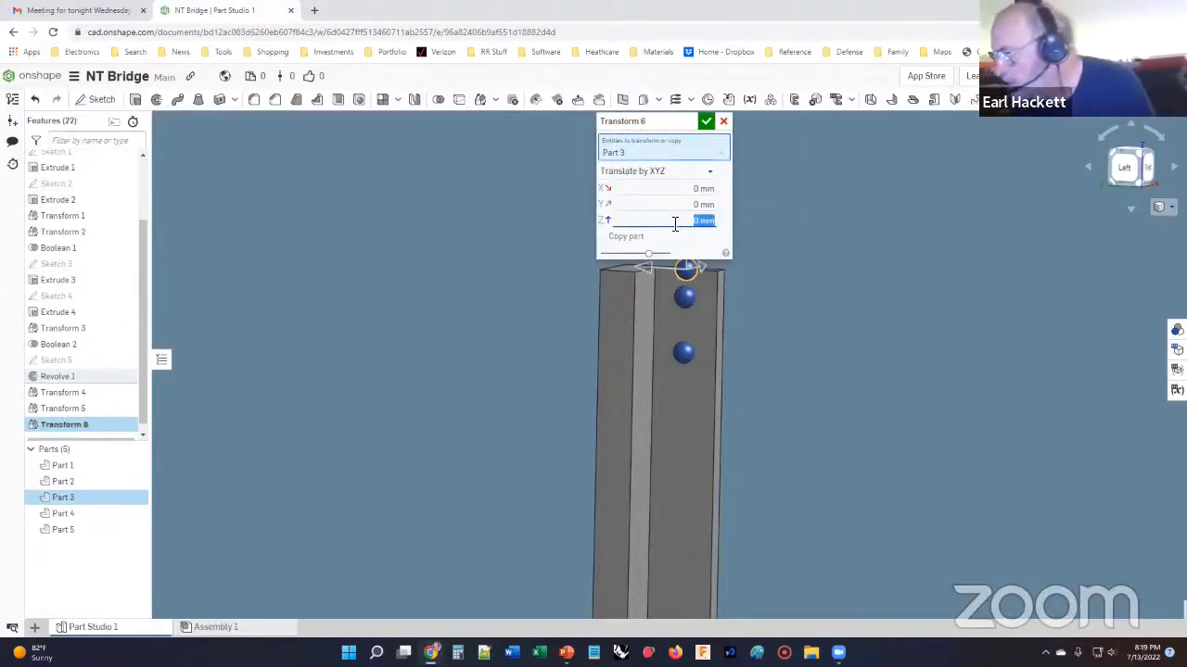
key("BackSpace")
type("2.25")
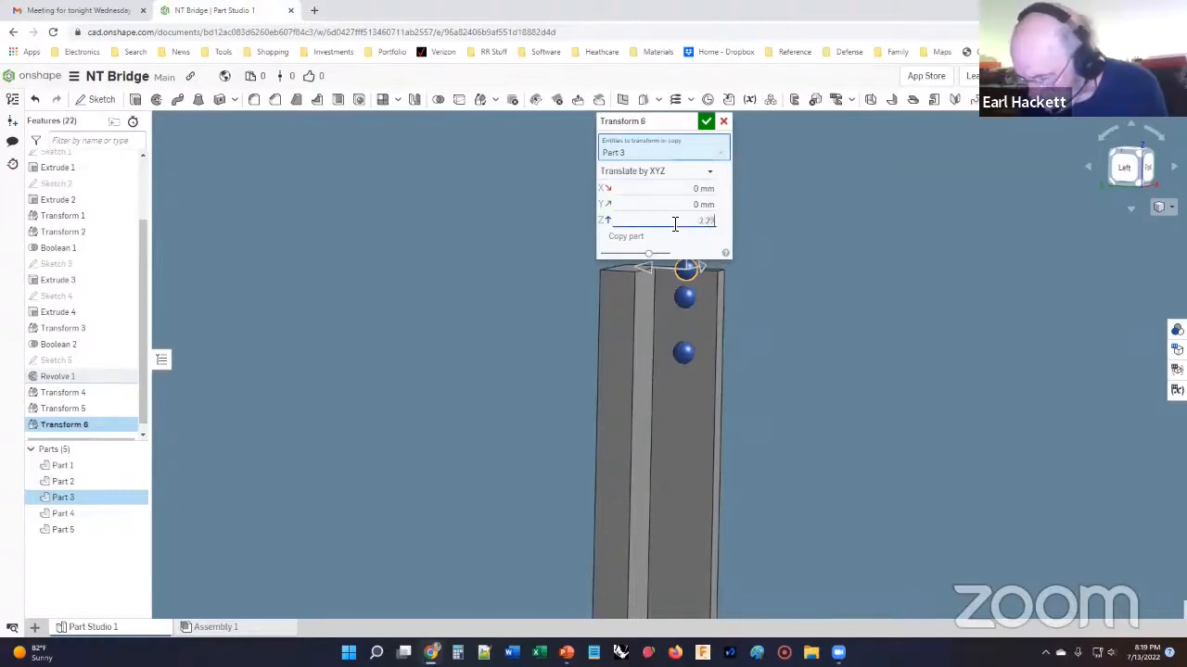
key("Return")
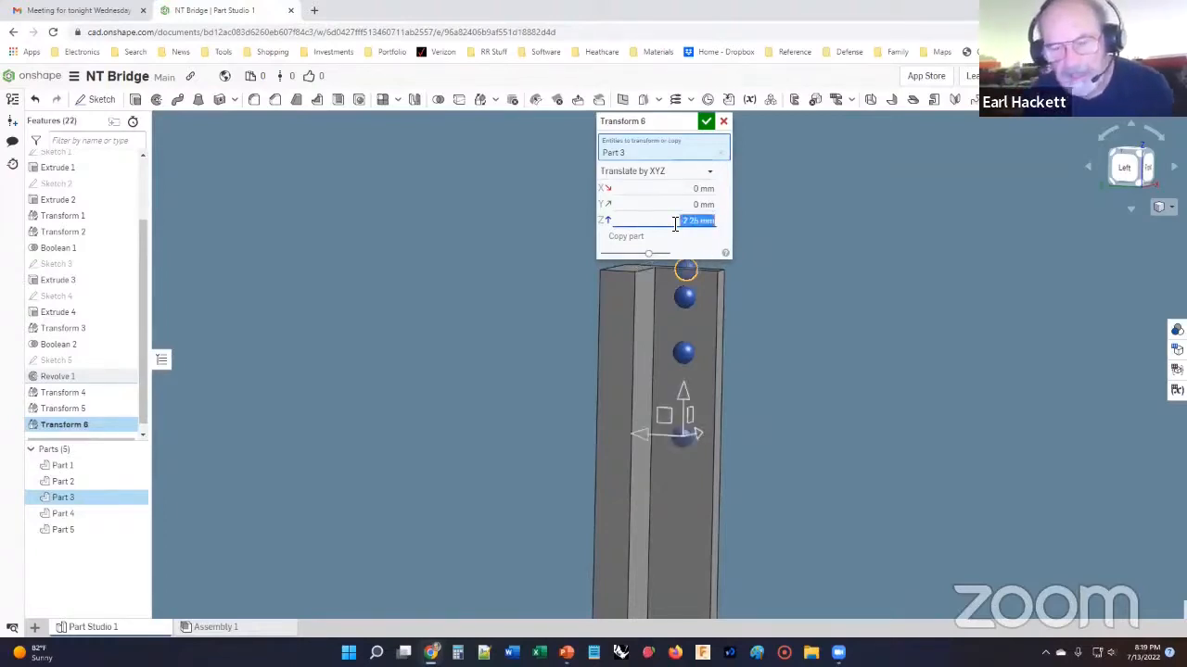
left_click(704, 121)
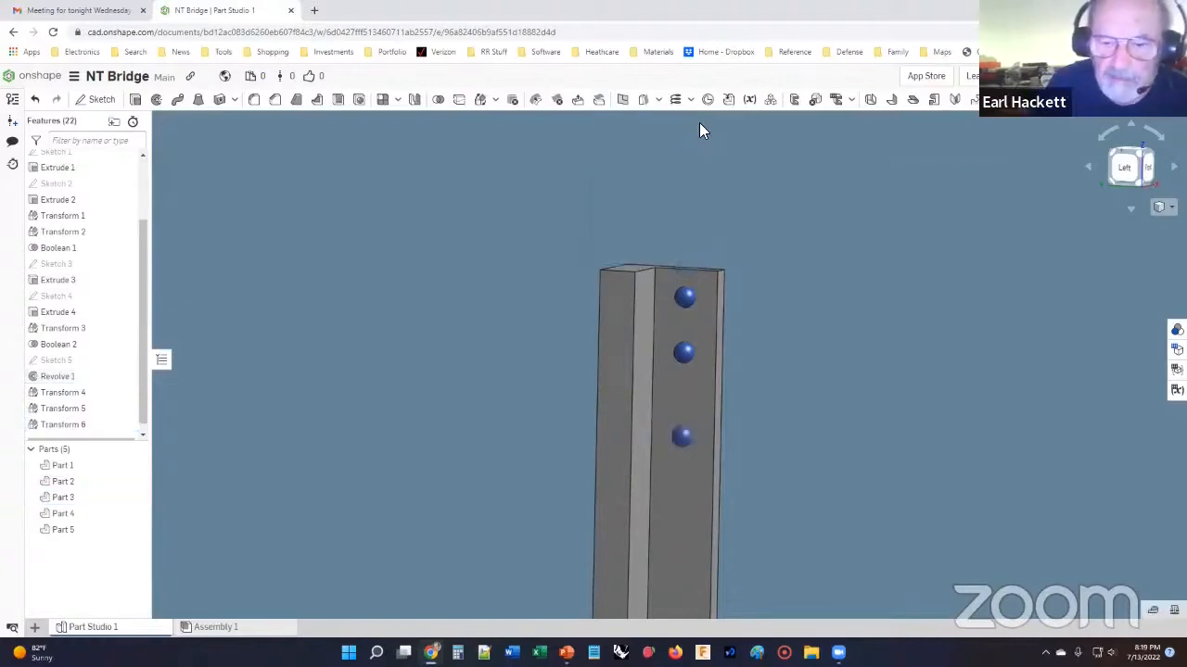
Pattern the lowest rivet sphere linearly down the stiffener's long edge as new parts, with 1 mm spacing and 9 instances.
left_click(677, 439)
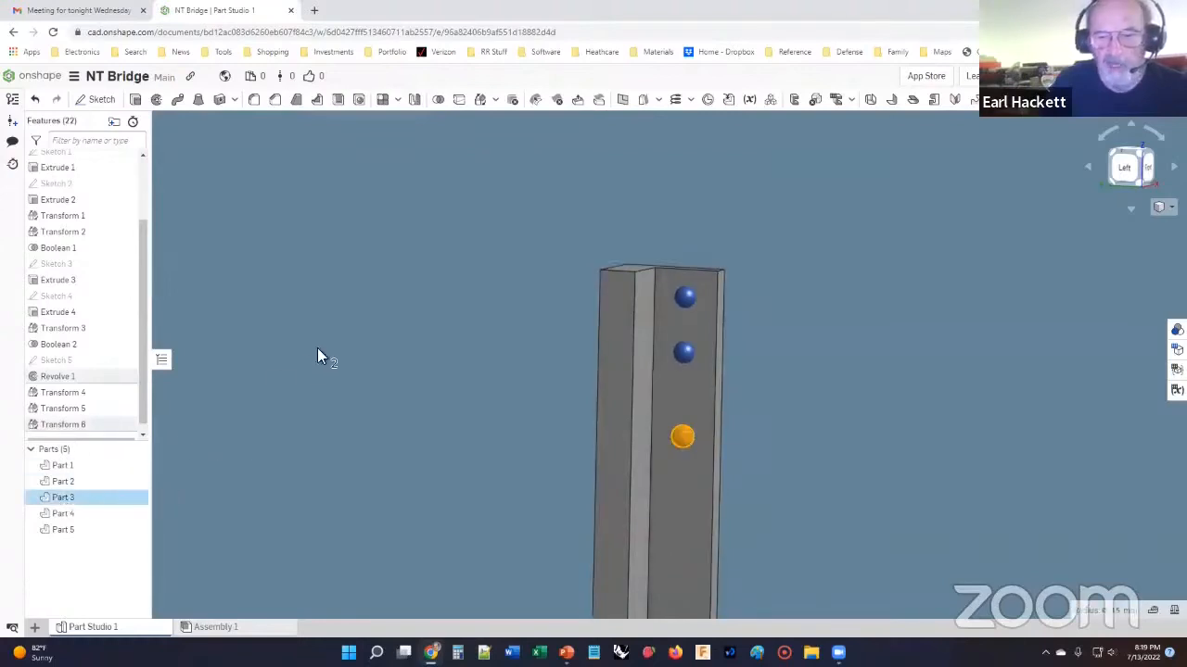
right_click_drag(373, 366, 371, 363)
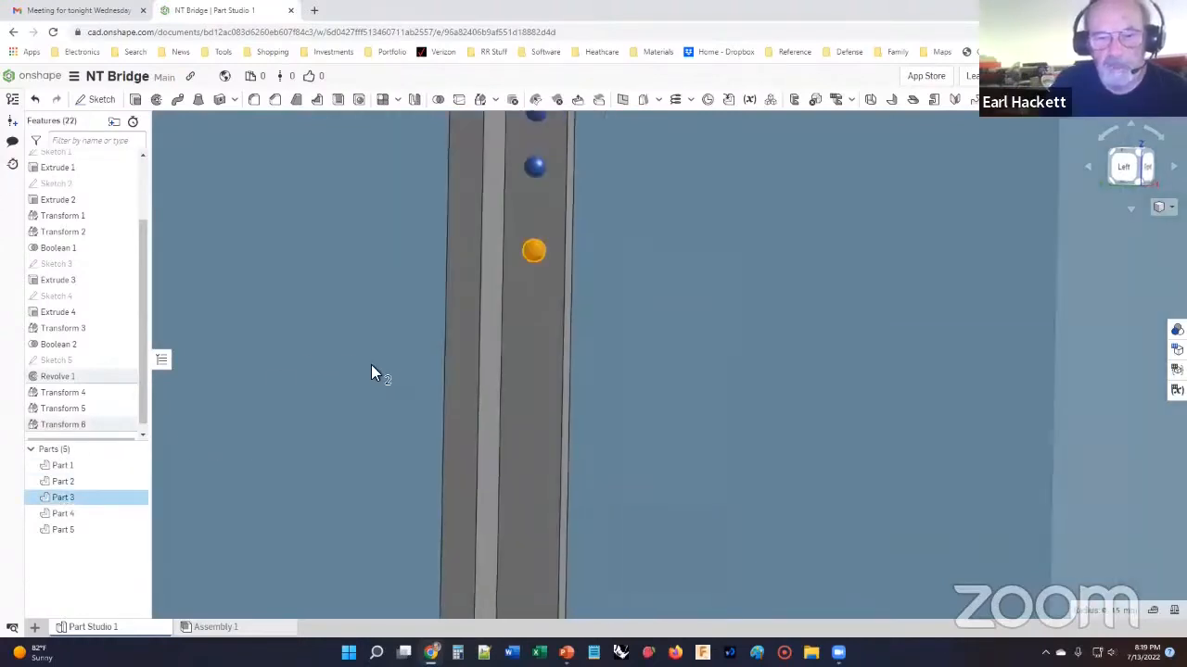
left_click(388, 102)
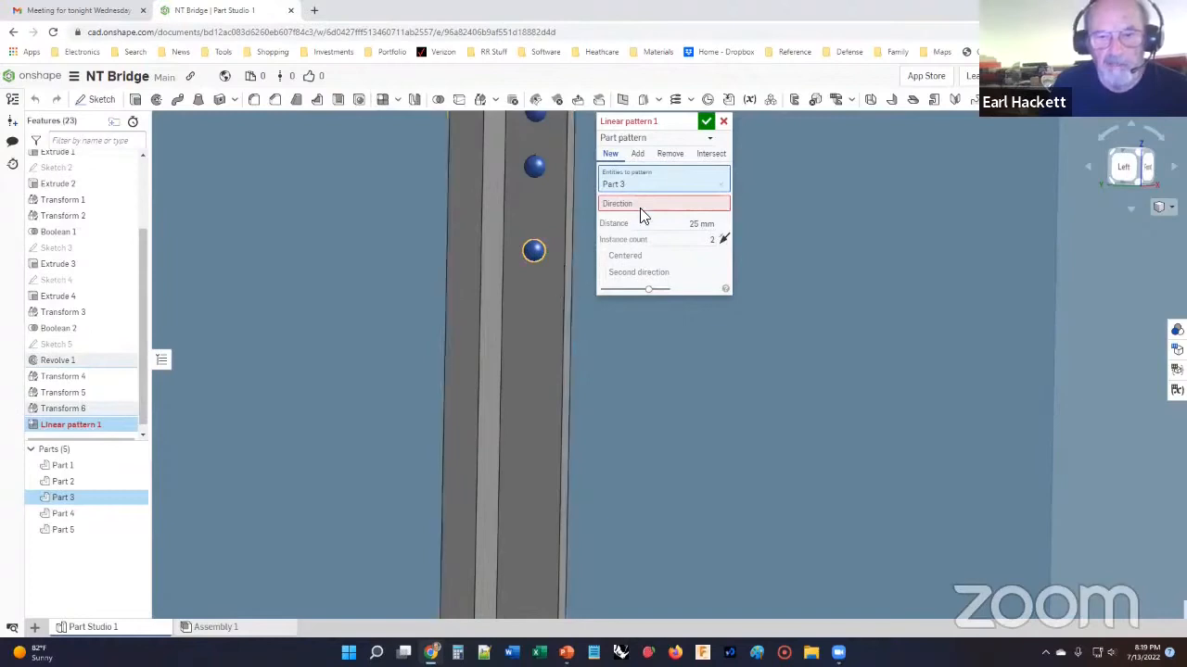
left_click(560, 270)
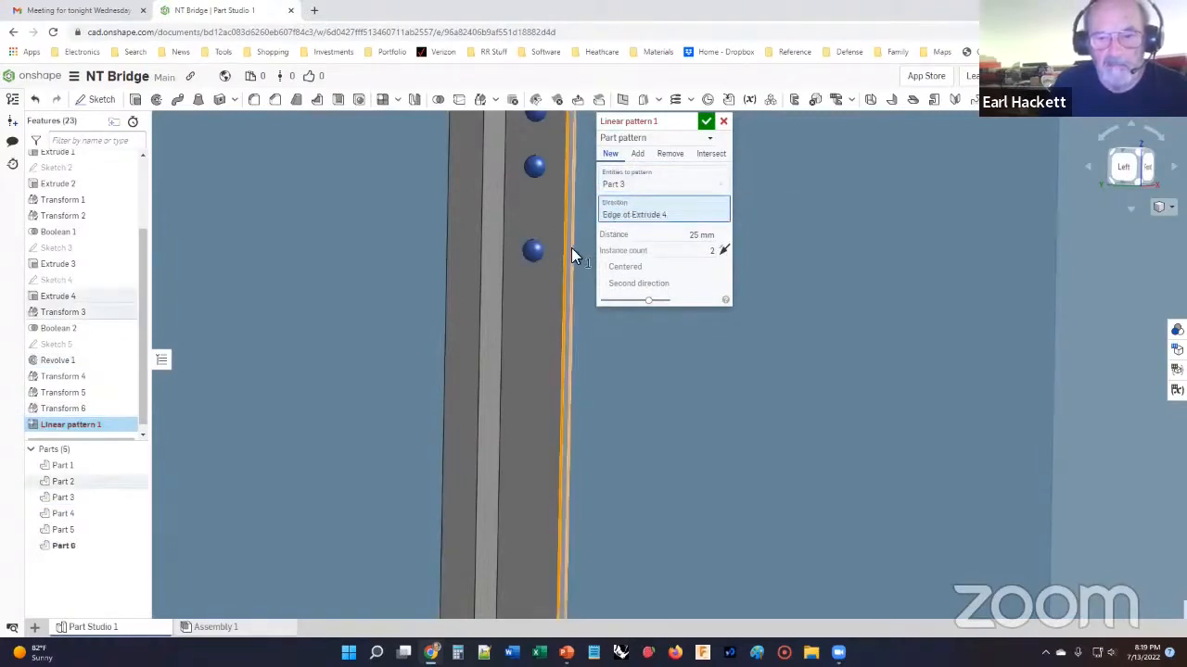
left_click(671, 237)
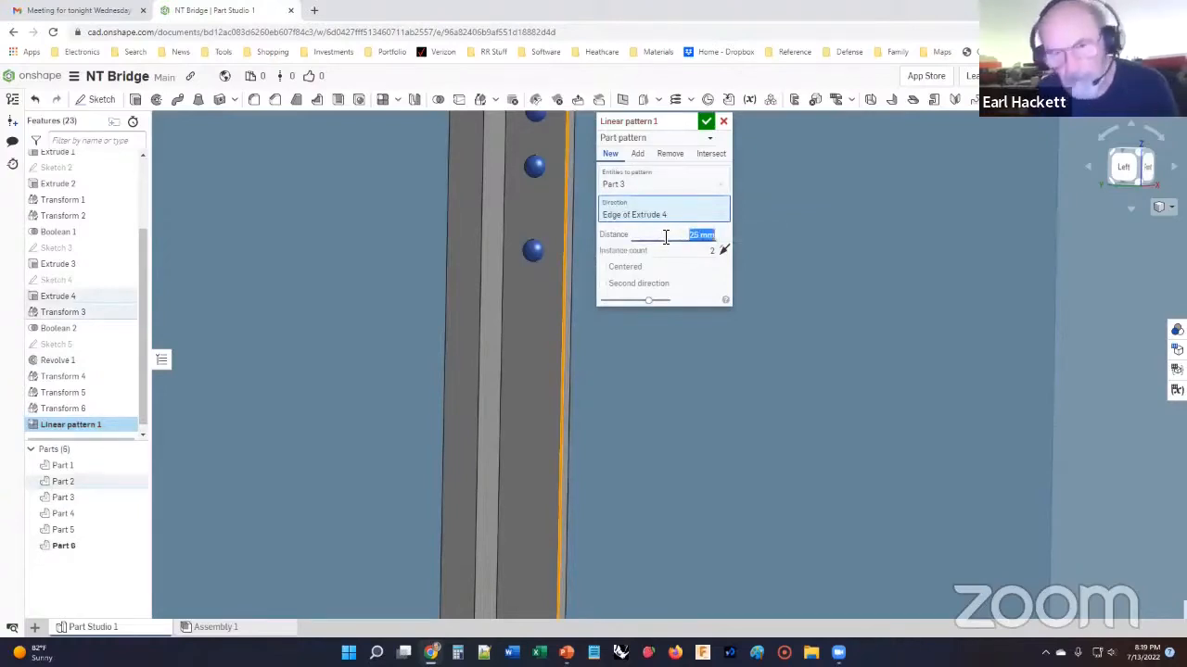
type("2")
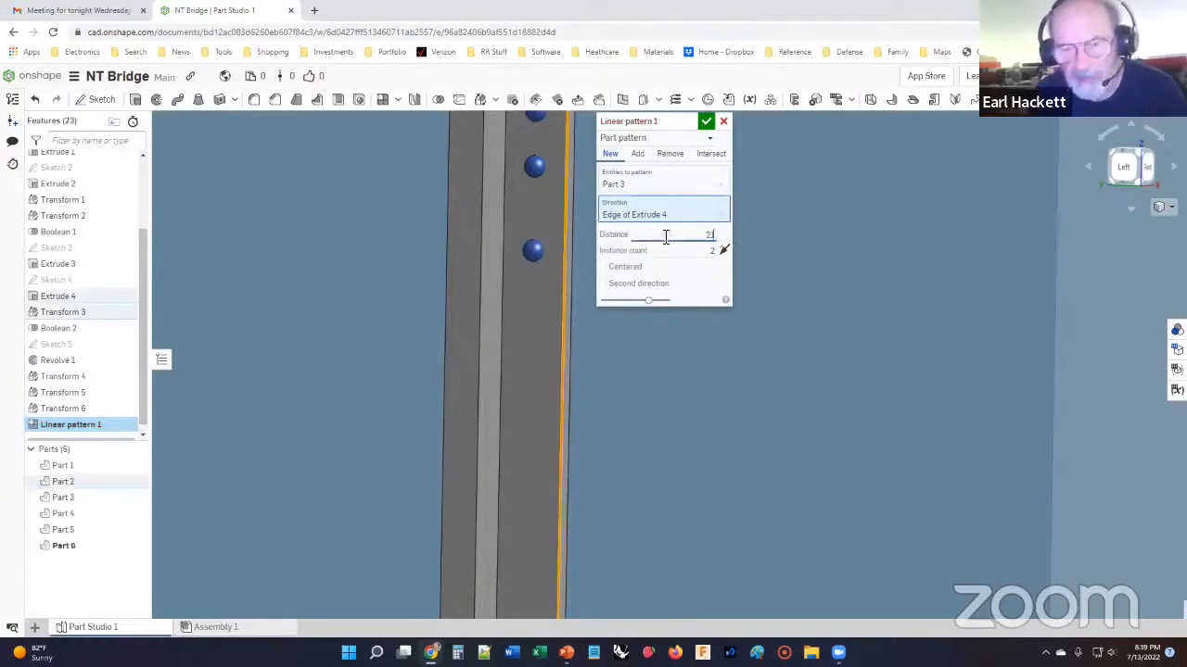
key("BackSpace")
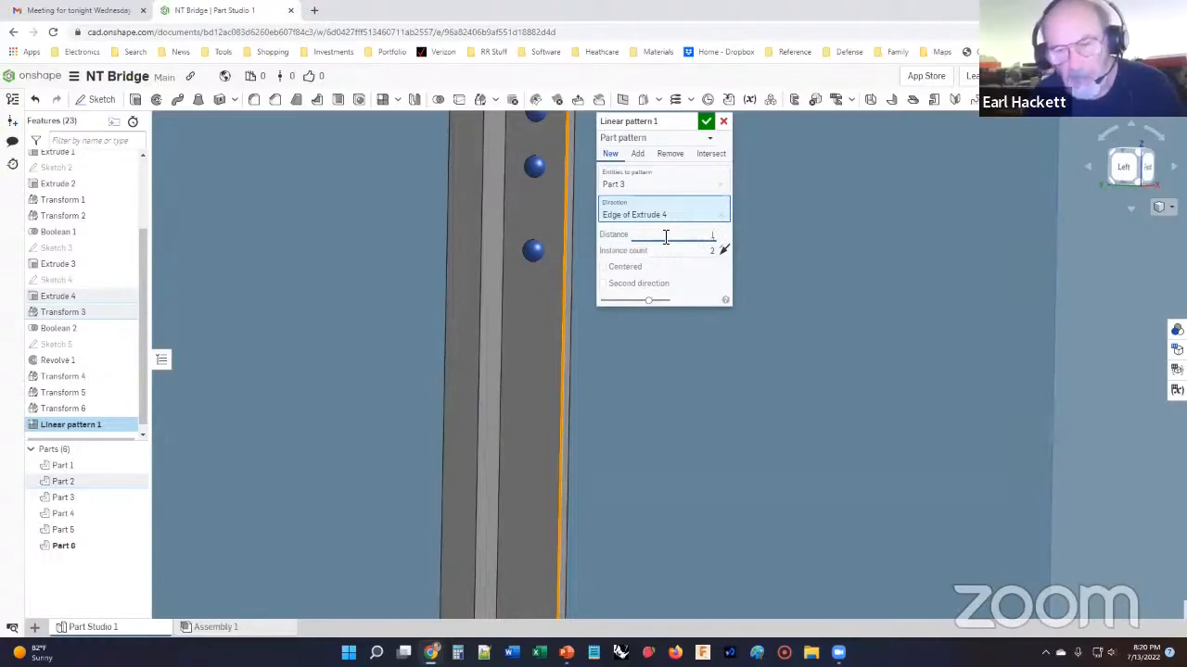
left_click(708, 253)
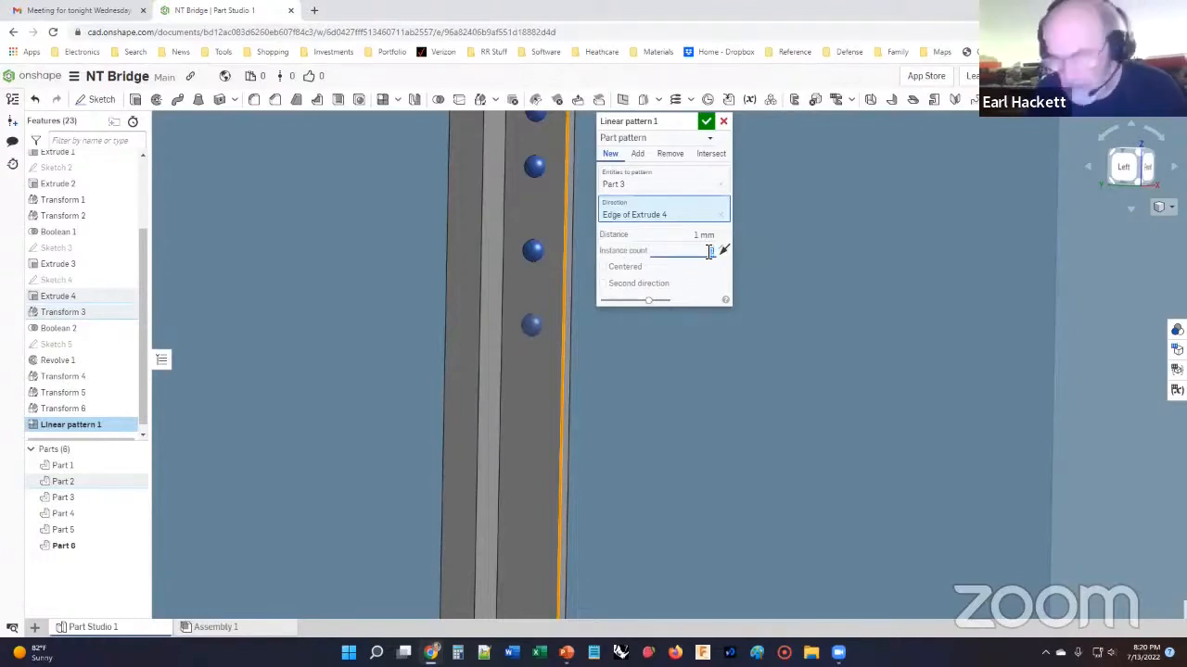
type("9")
key("Return")
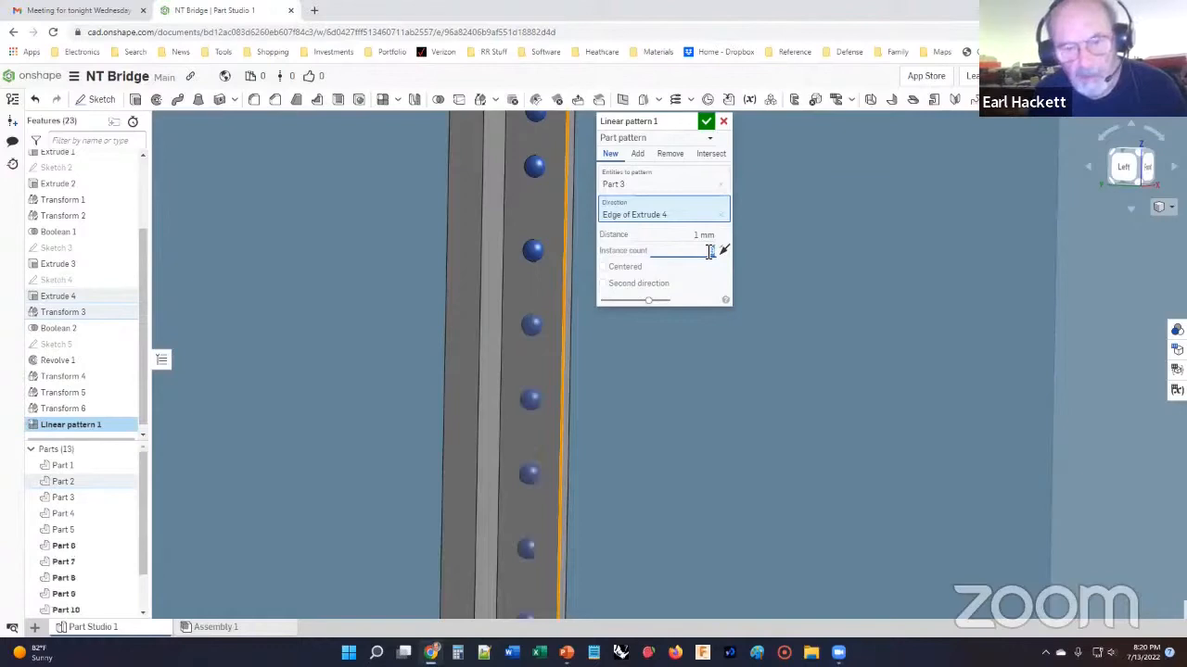
scroll(696, 341, "down", 8)
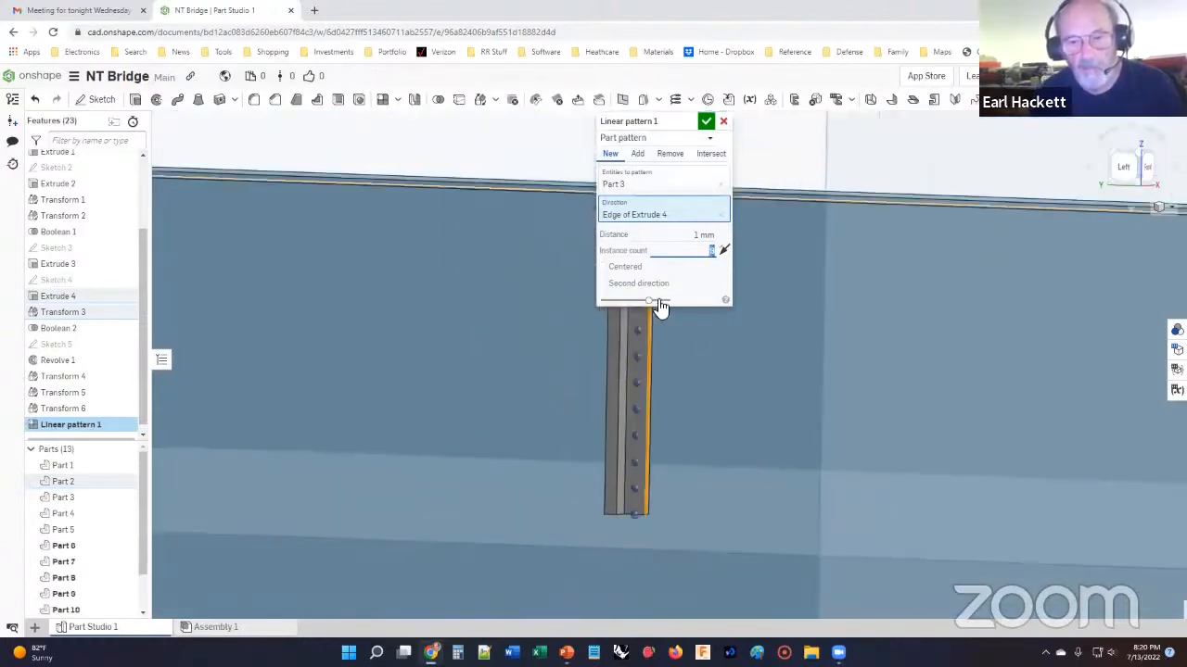
left_click(705, 120)
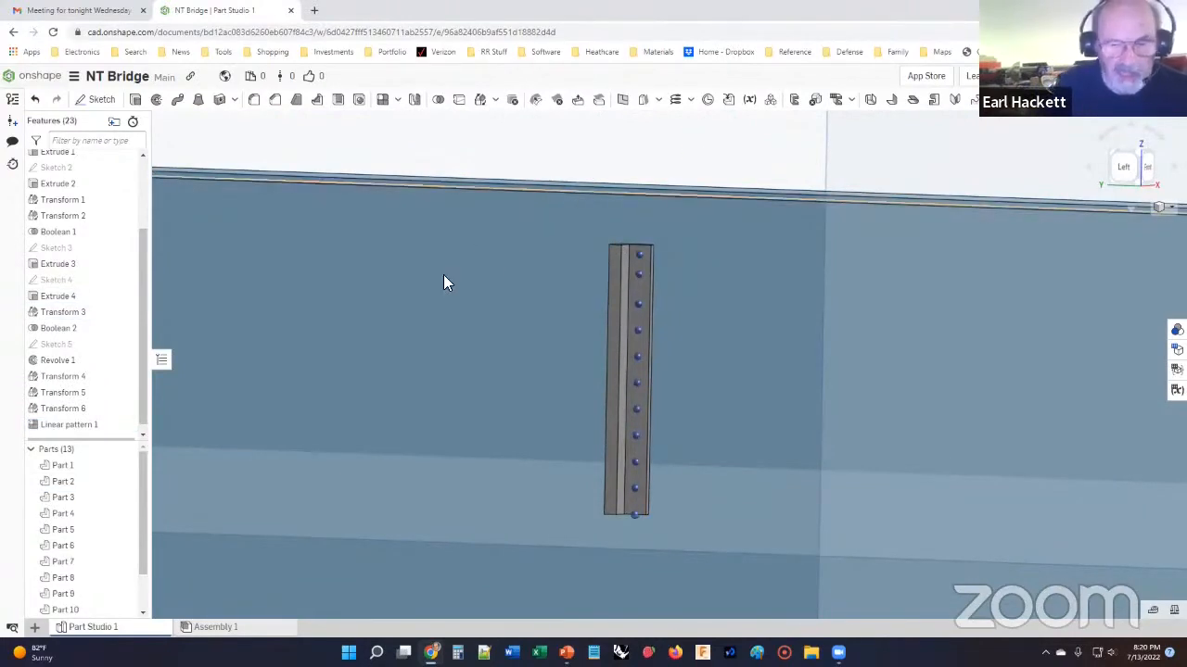
Unite the stiffener with its rivet spheres, Part 2 through Part 12, in a Boolean union, leaving out the bottom-end sphere.
left_click(65, 485)
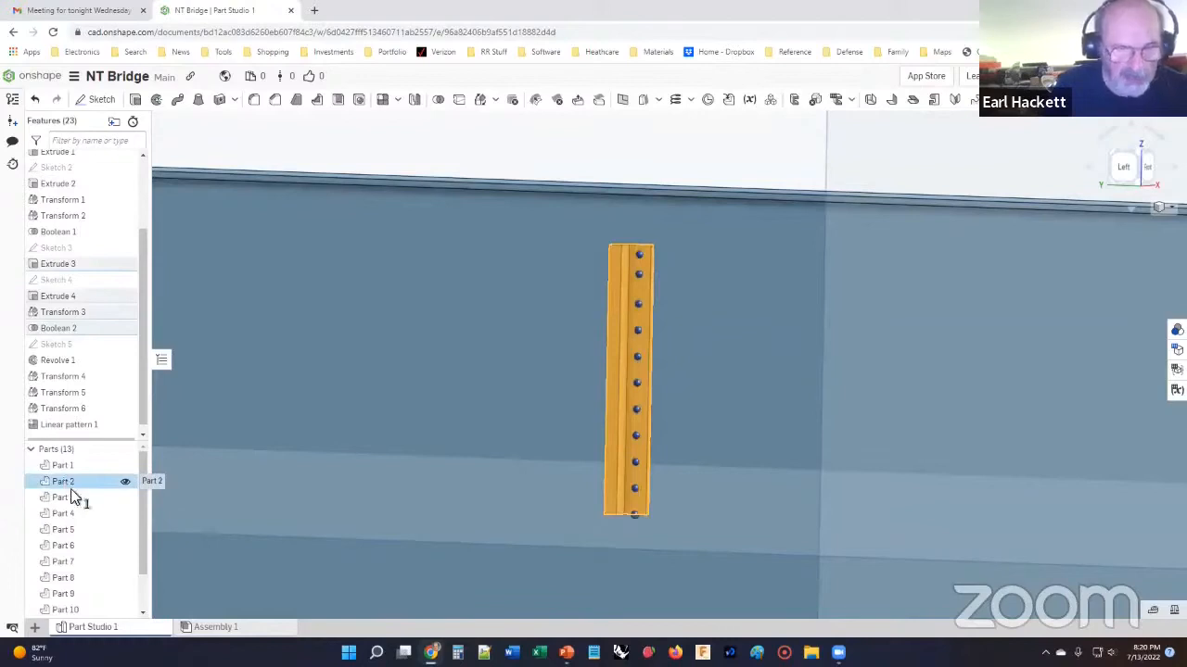
left_click_drag(139, 485, 141, 551)
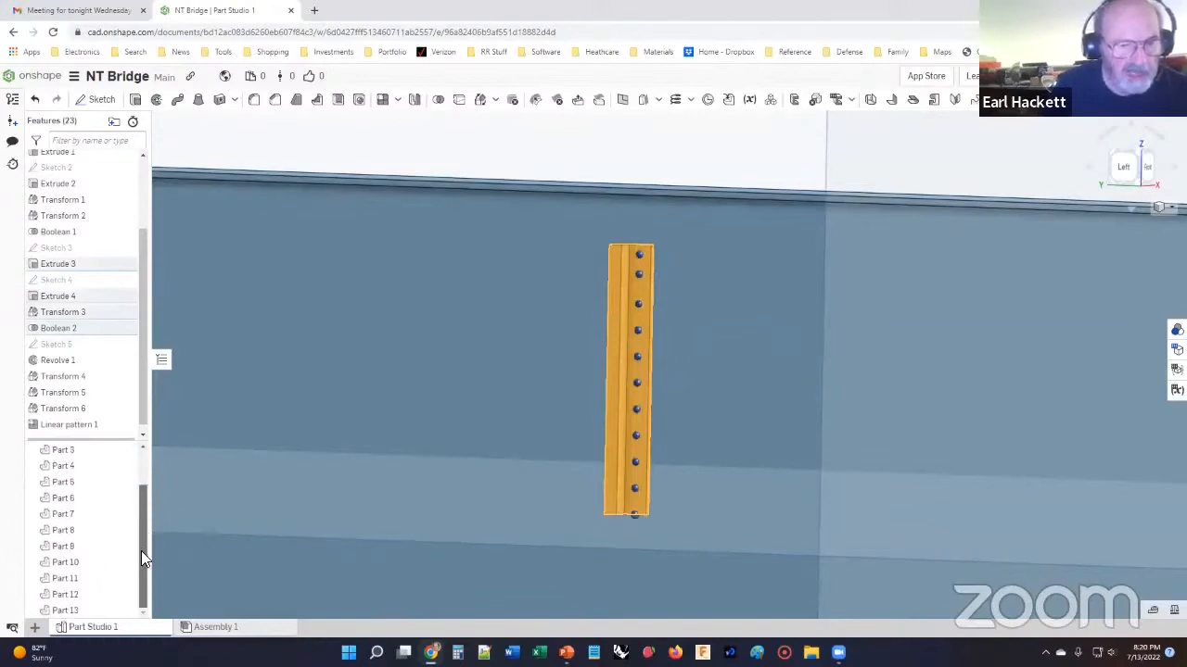
left_click(65, 594, "shift")
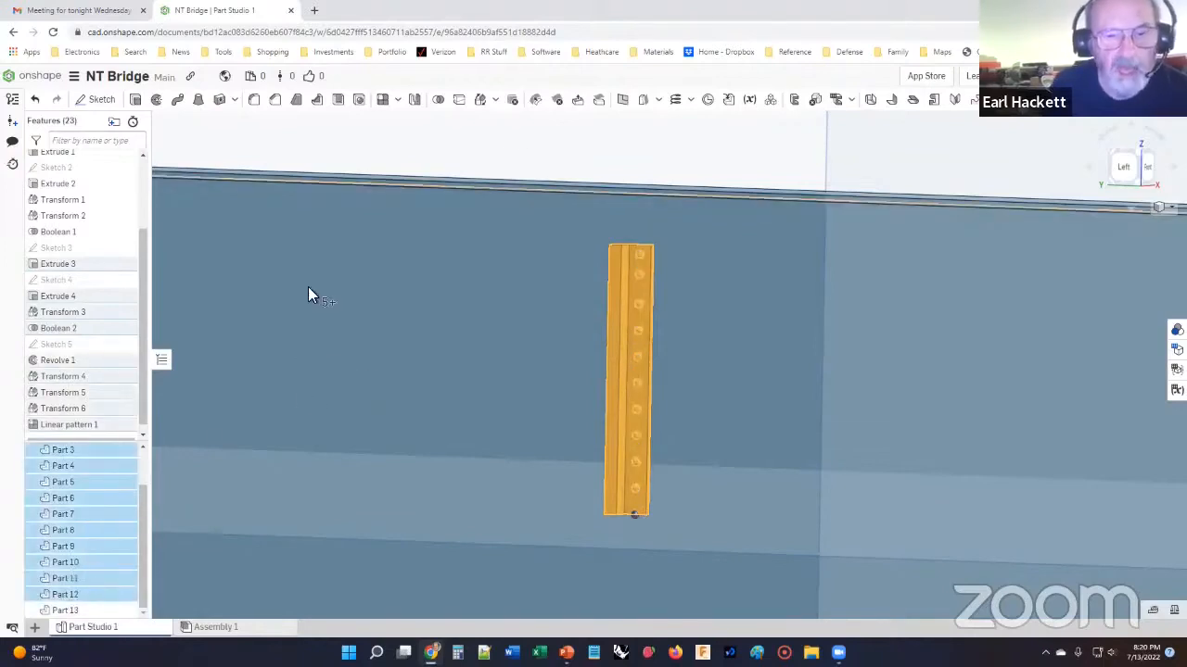
left_click(441, 108)
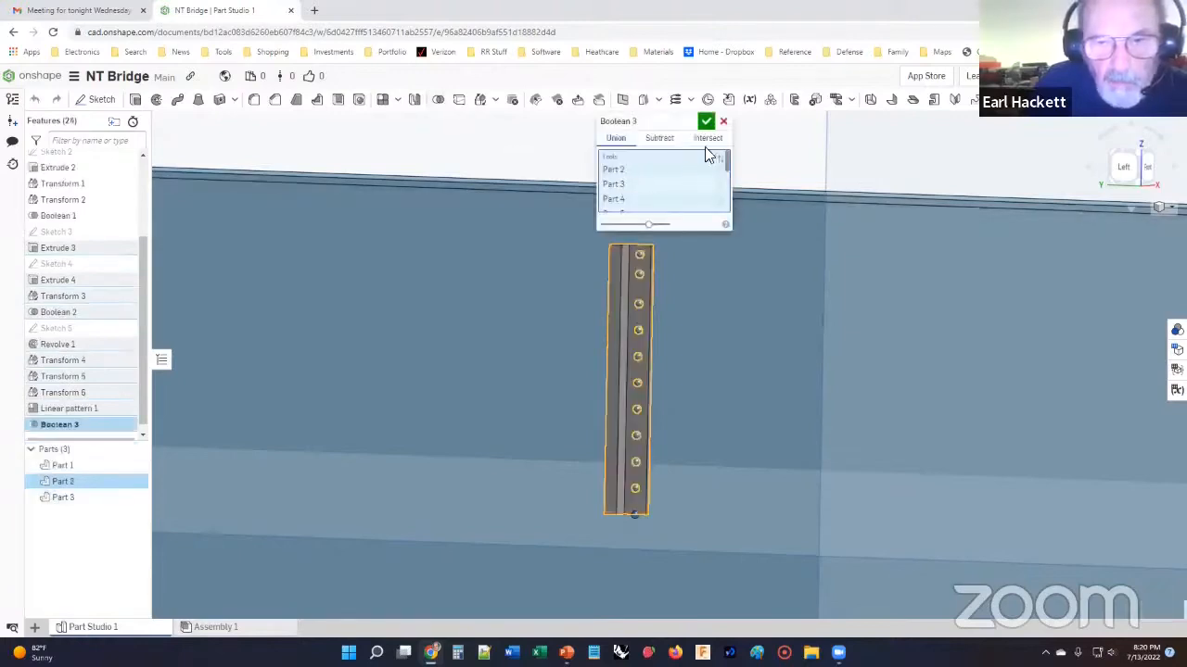
left_click(705, 122)
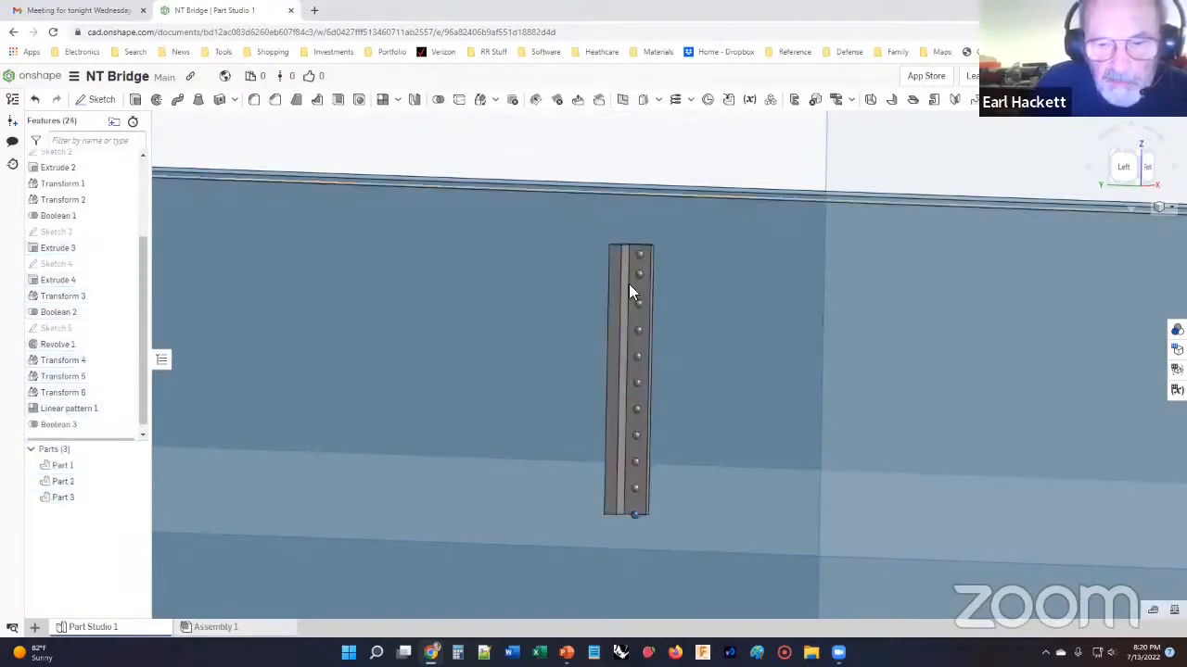
Mirror the riveted stiffener as a new part about its bottom end face, leaving out the separate end sphere.
right_click_drag(497, 400, 488, 382)
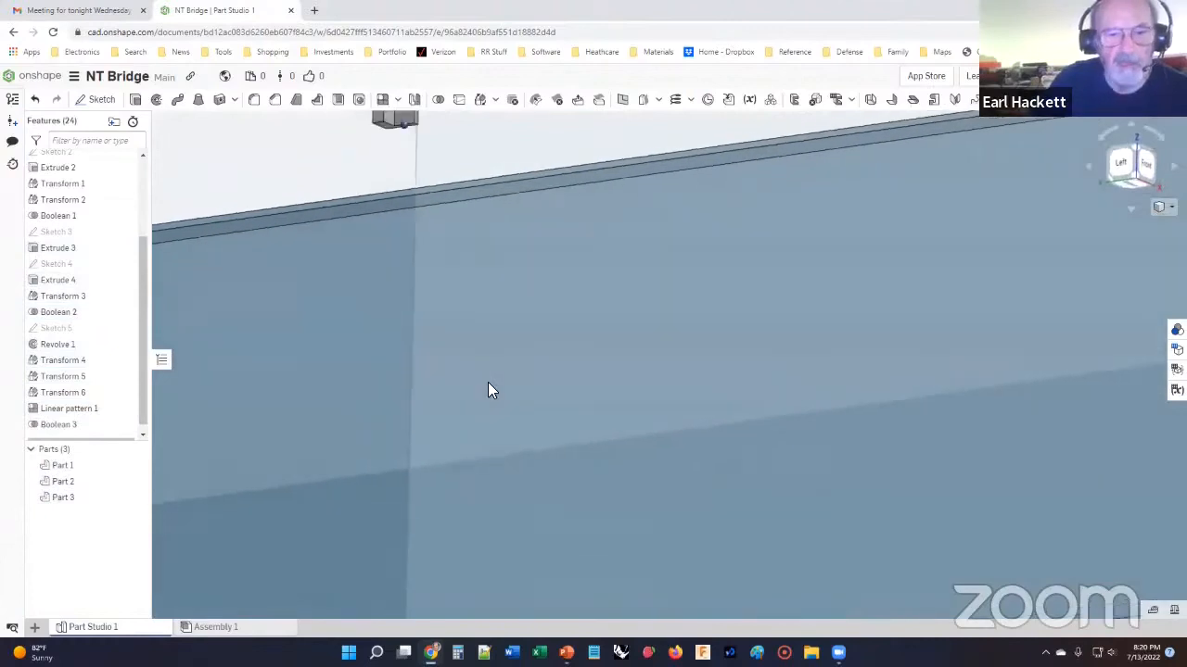
right_click_drag(517, 126, 542, 223)
middle_click_drag(542, 228, 521, 445)
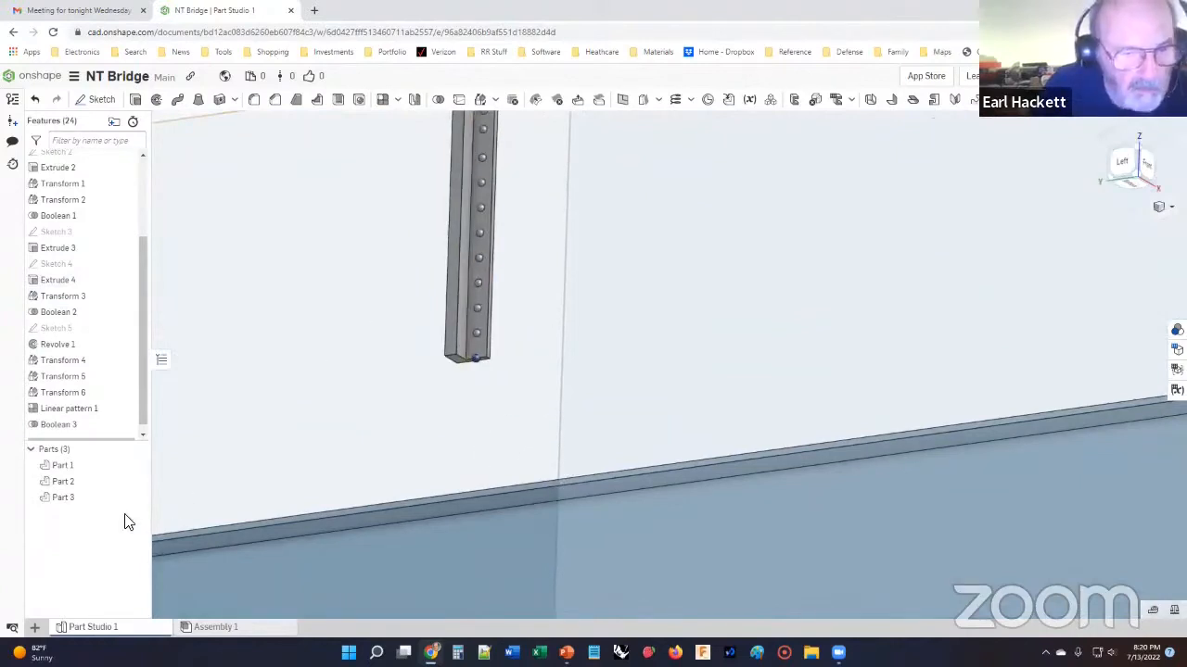
left_click(60, 497)
left_click(57, 482)
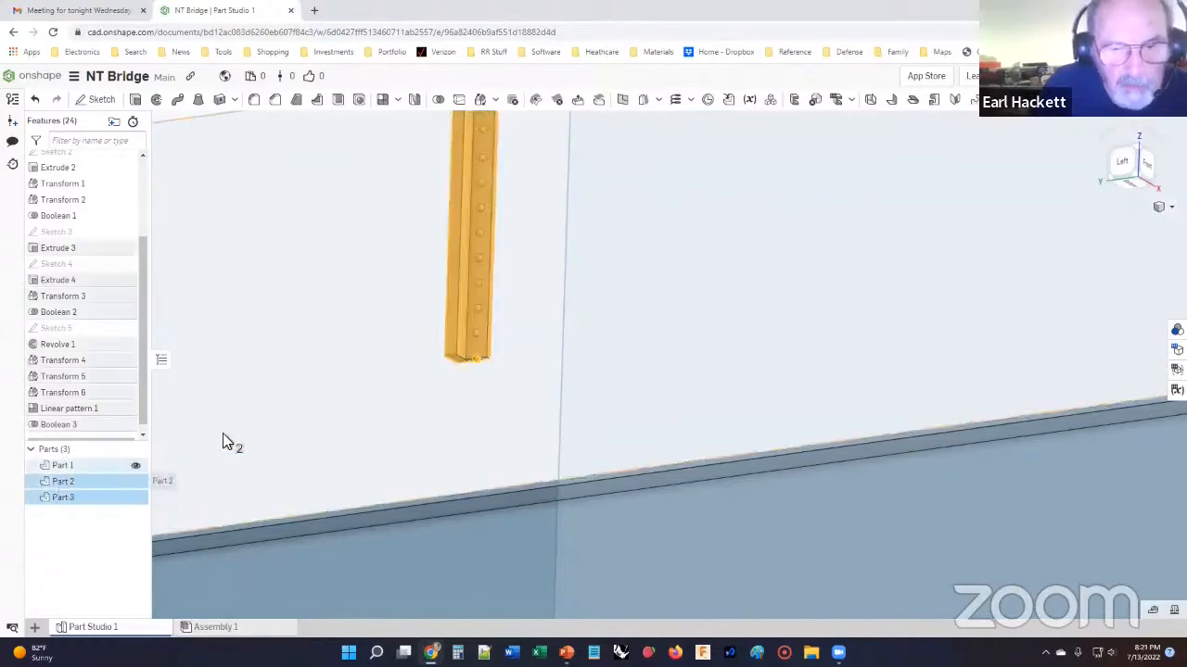
left_click(102, 500)
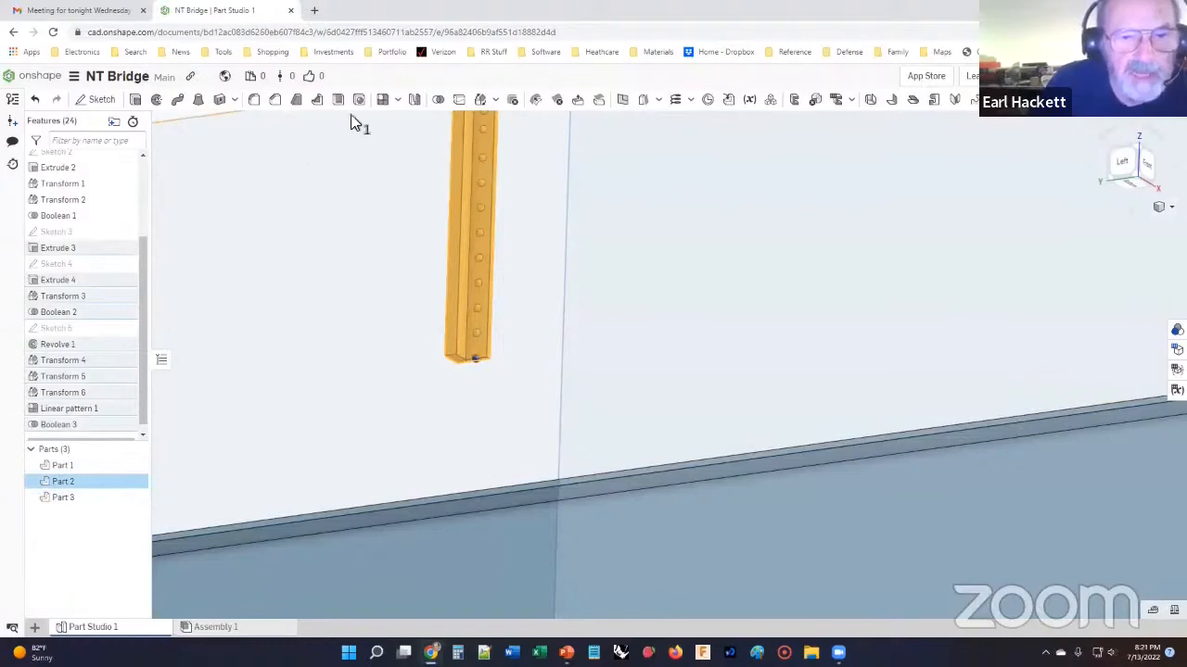
left_click(413, 100)
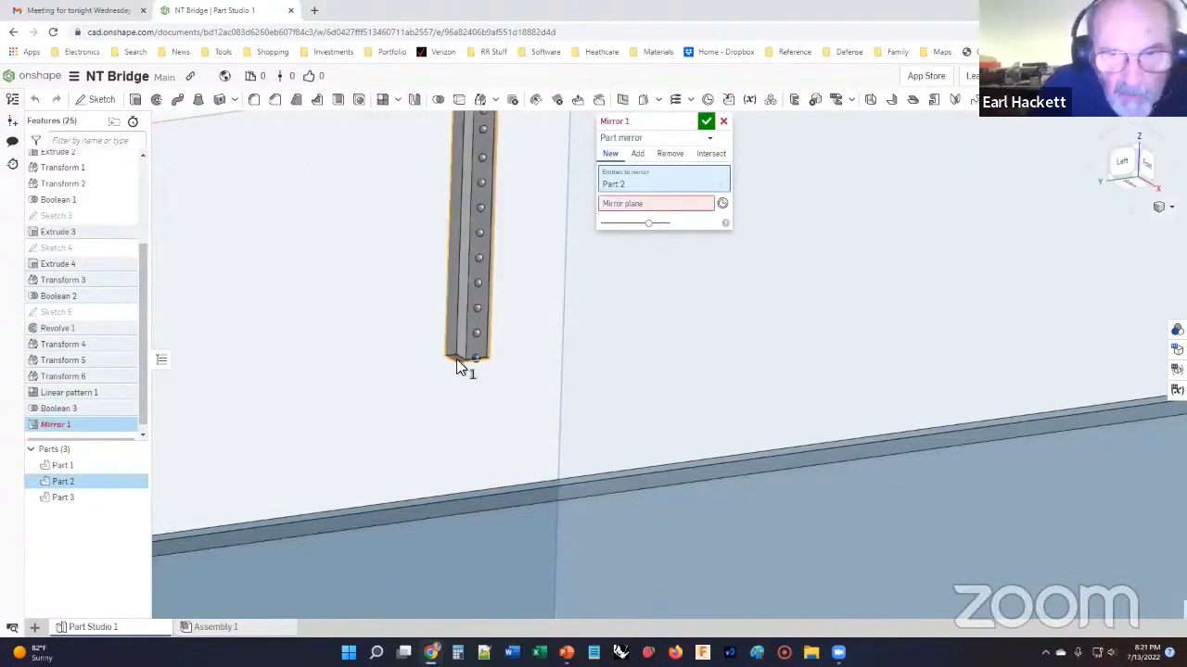
left_click(623, 202)
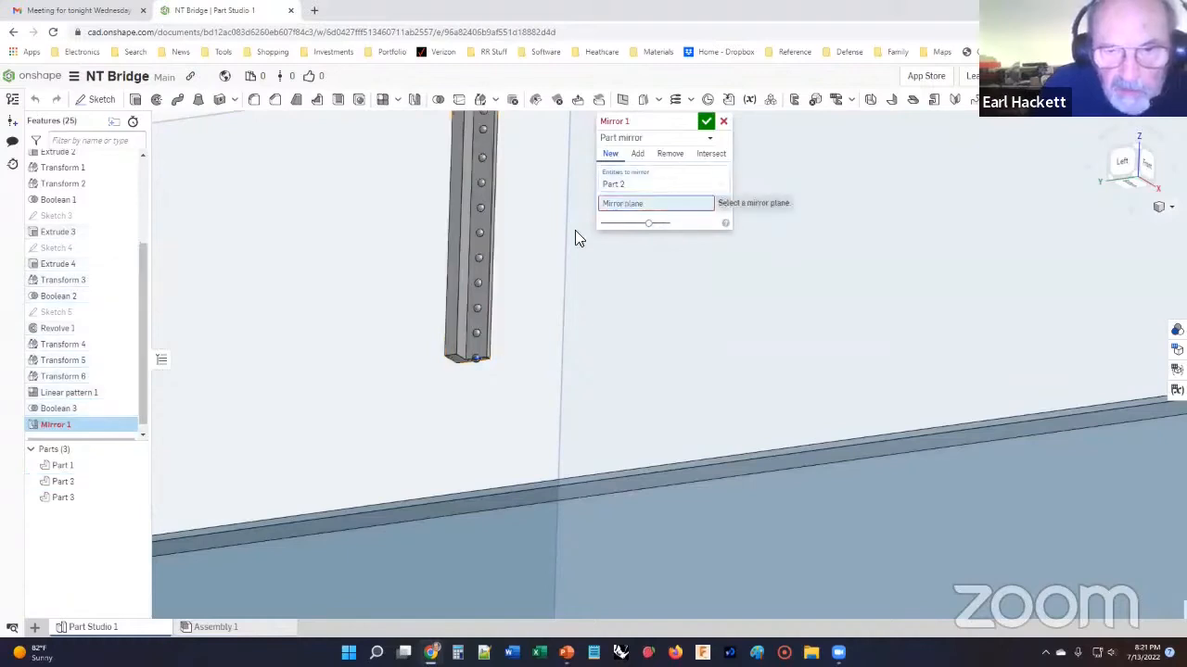
left_click(456, 358)
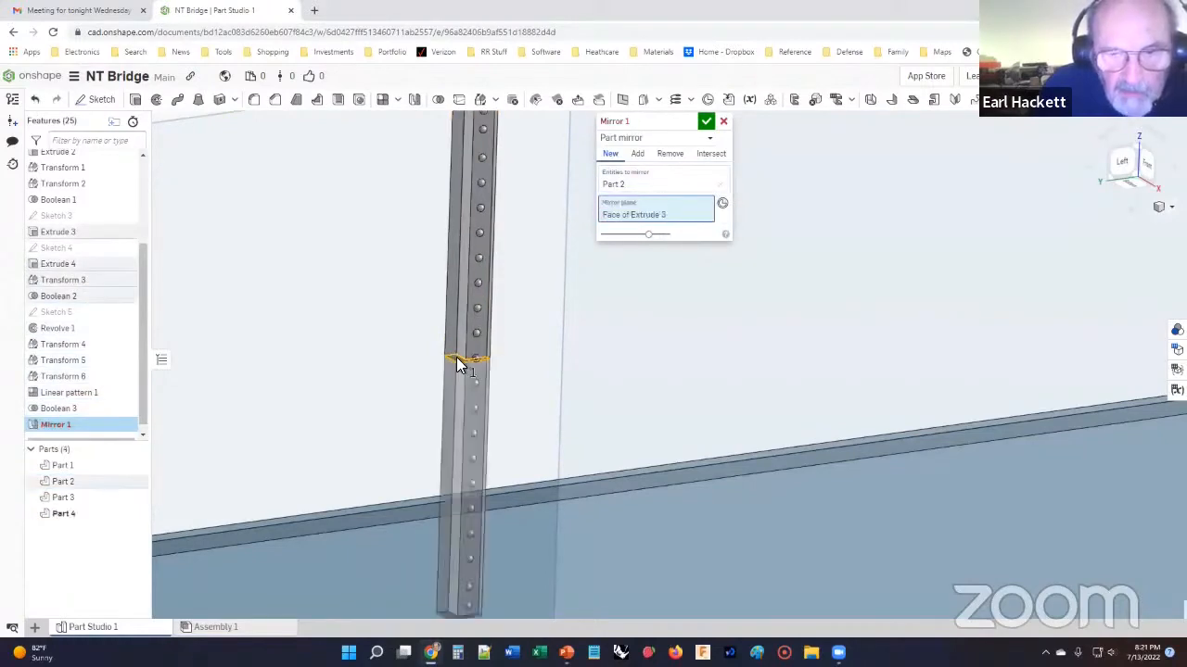
left_click(706, 123)
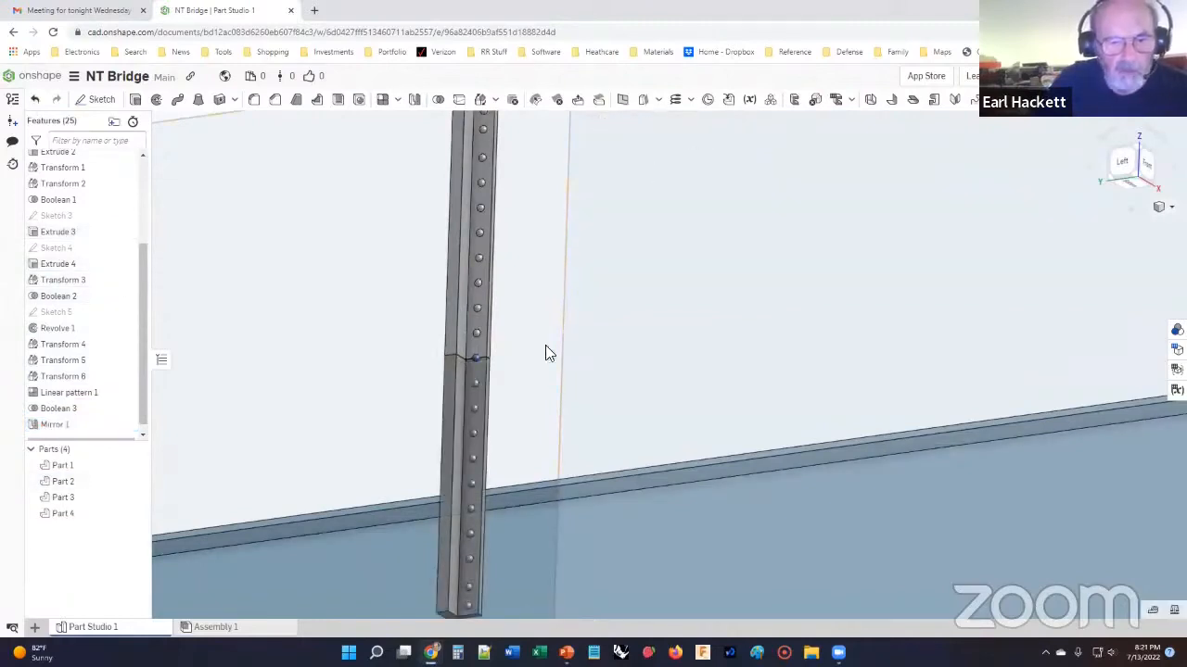
Unite the stiffener, its mirrored half and the sphere at their joint into one part with a Boolean union.
scroll(538, 326, "down", 3)
left_click_drag(419, 158, 539, 523)
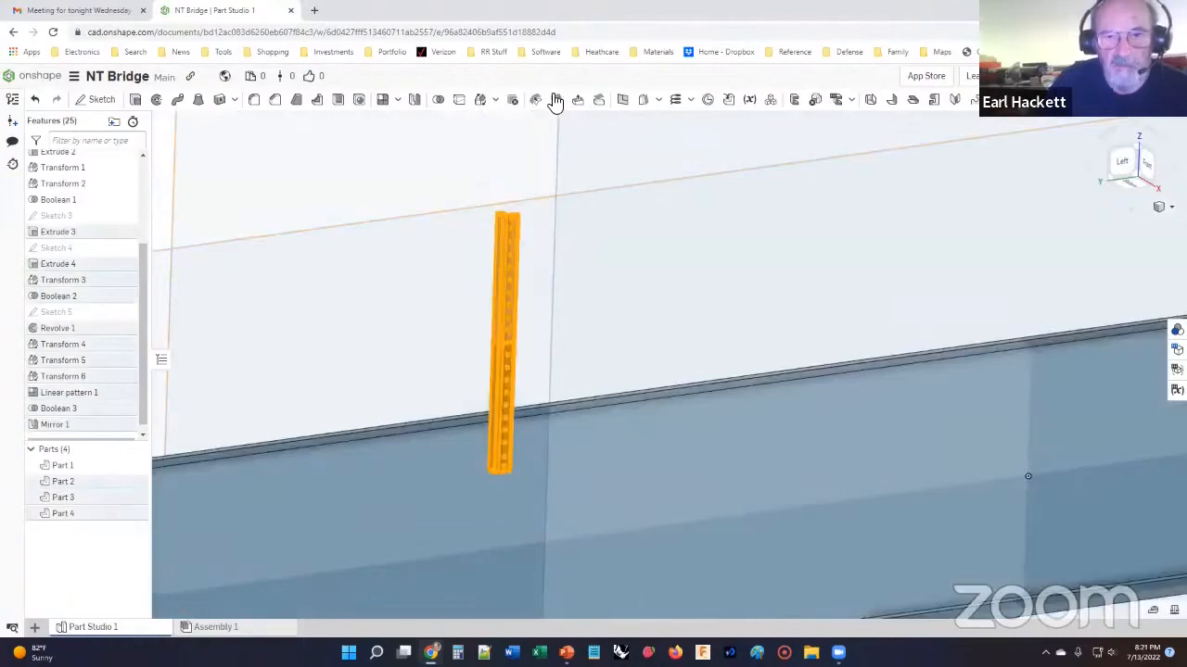
left_click(437, 99)
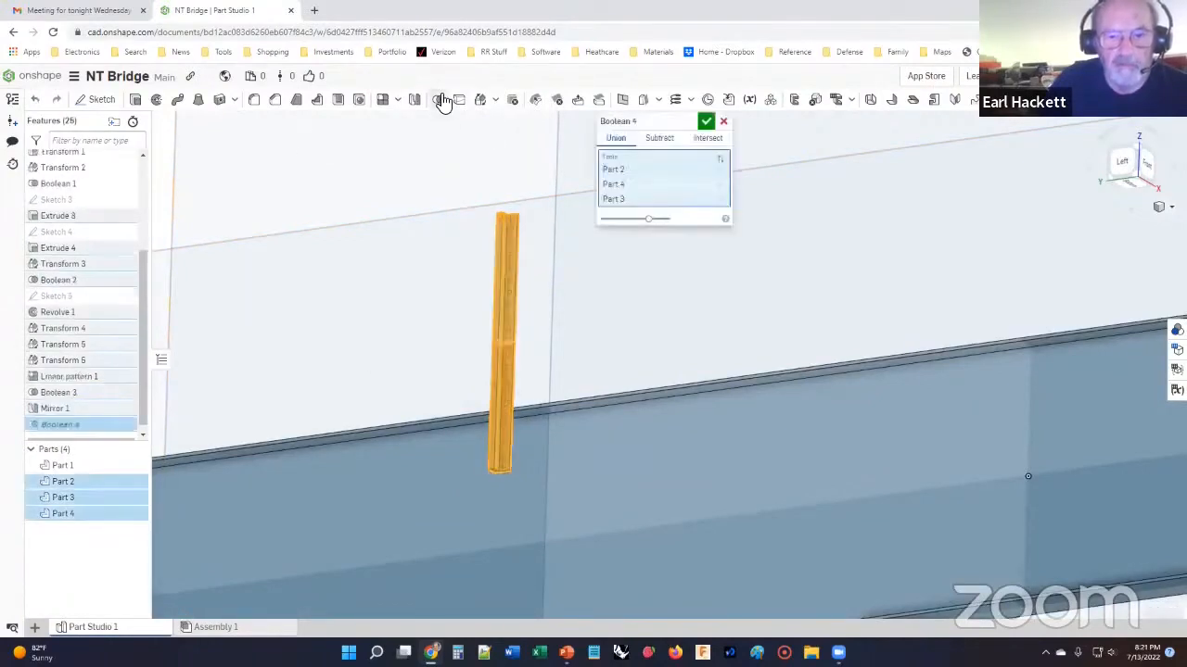
left_click(708, 124)
left_click(408, 275)
left_click(374, 158)
scroll(336, 192, "down", 4)
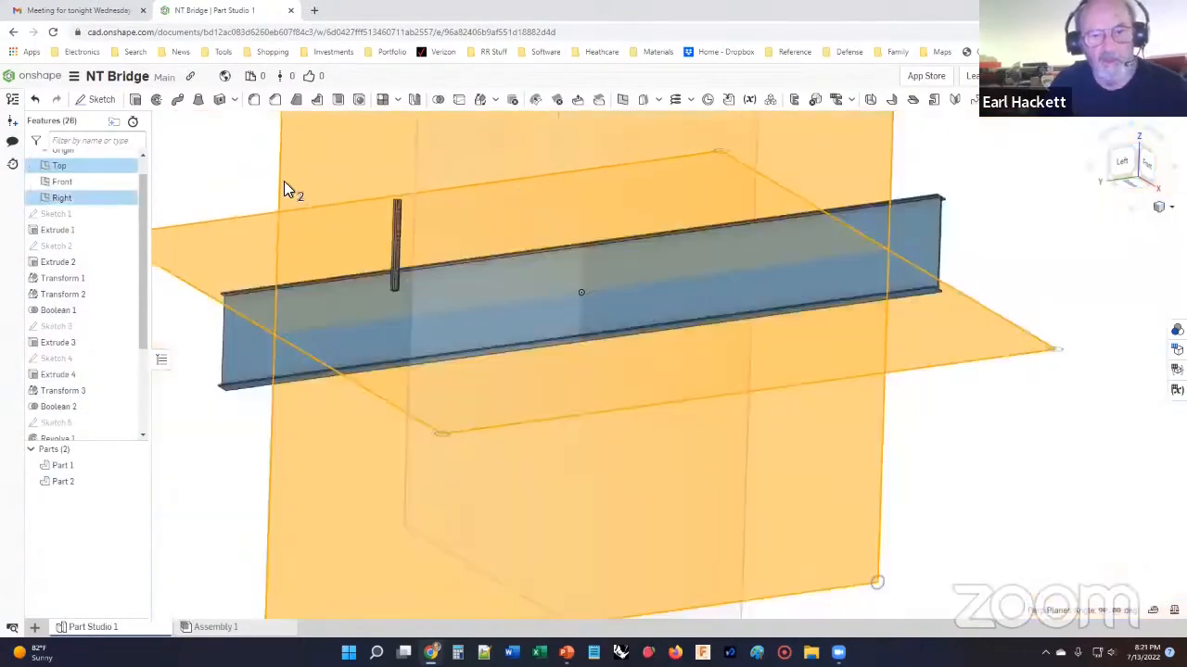
left_click(203, 160)
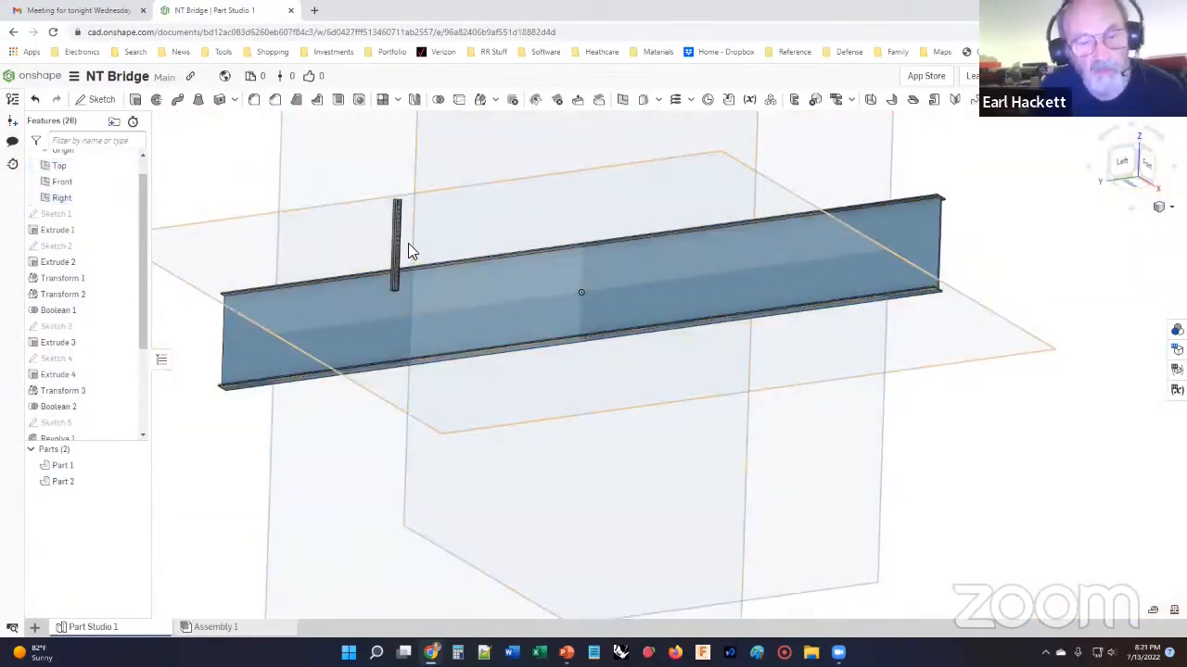
Translate the united stiffener, Part 2, from its top corner vertex to the corner where web and top flange meet at the girder's end.
right_click_drag(286, 300, 382, 306)
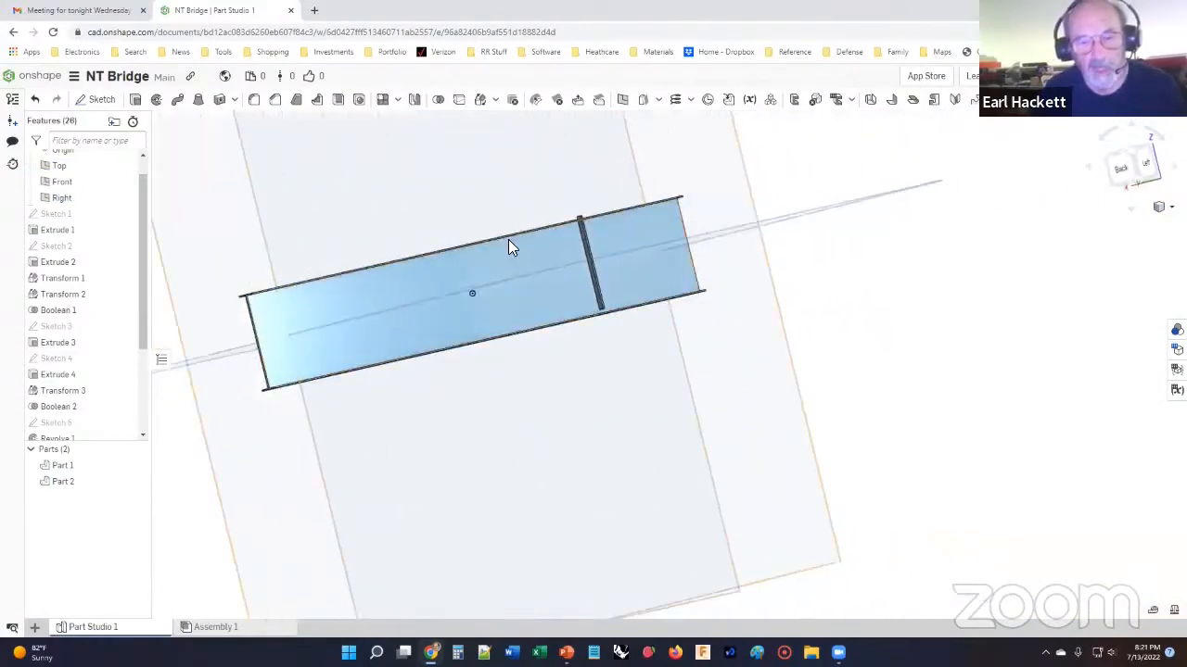
scroll(574, 233, "up", 5)
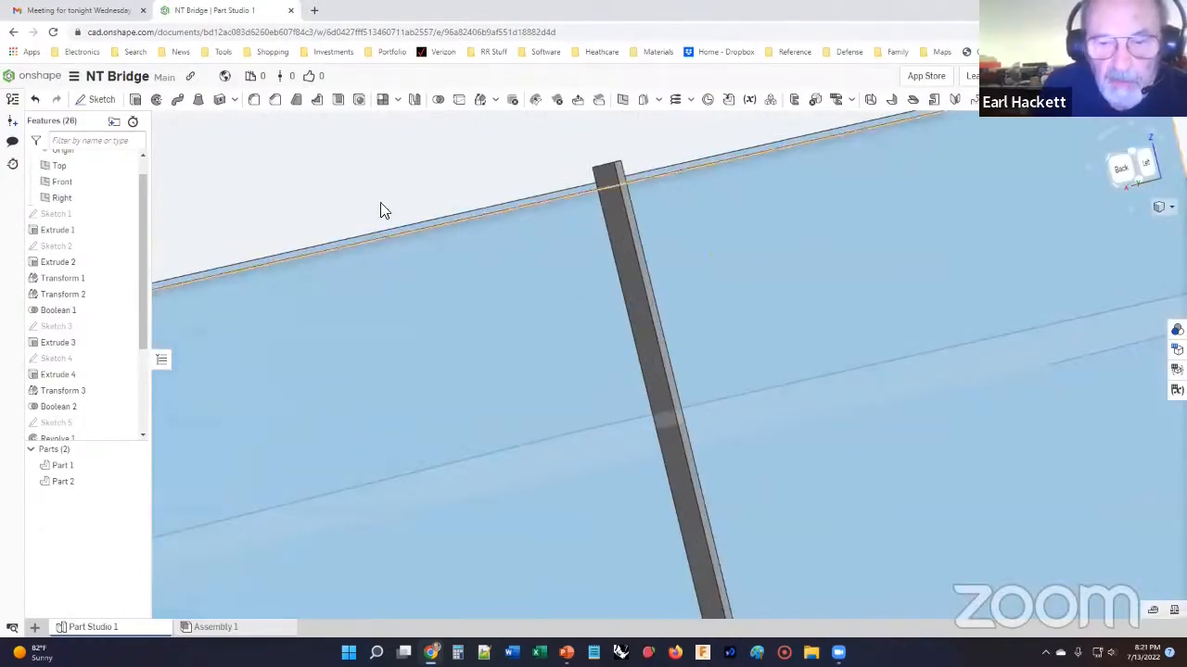
left_click(54, 486)
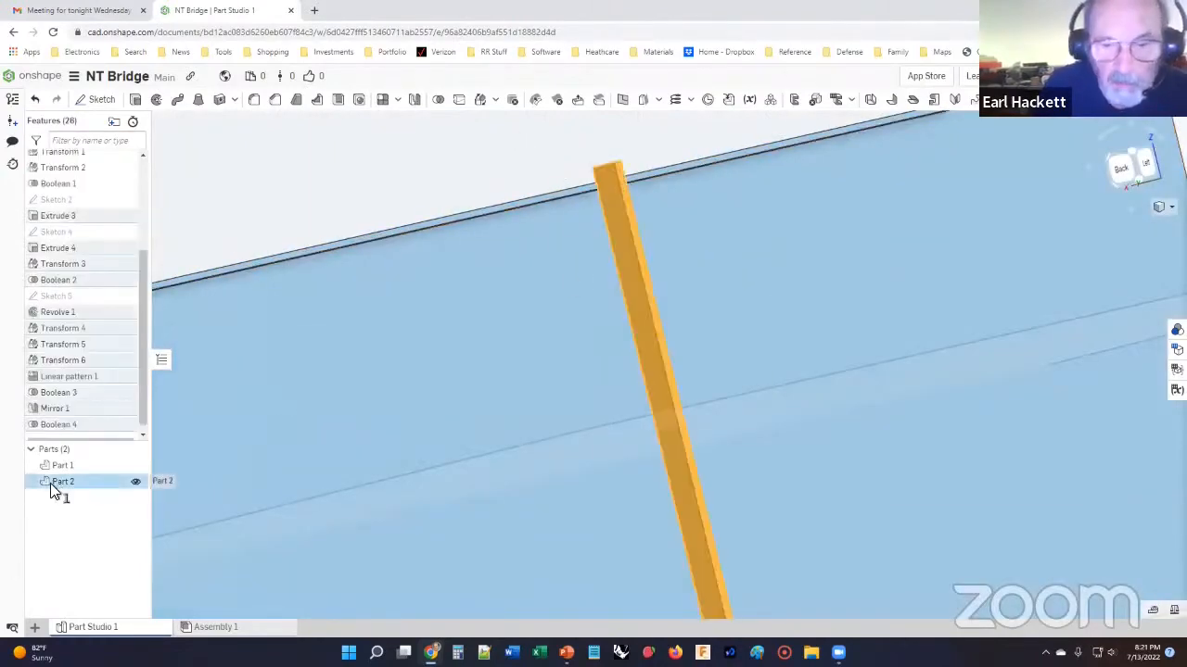
left_click(497, 101)
left_click(491, 119)
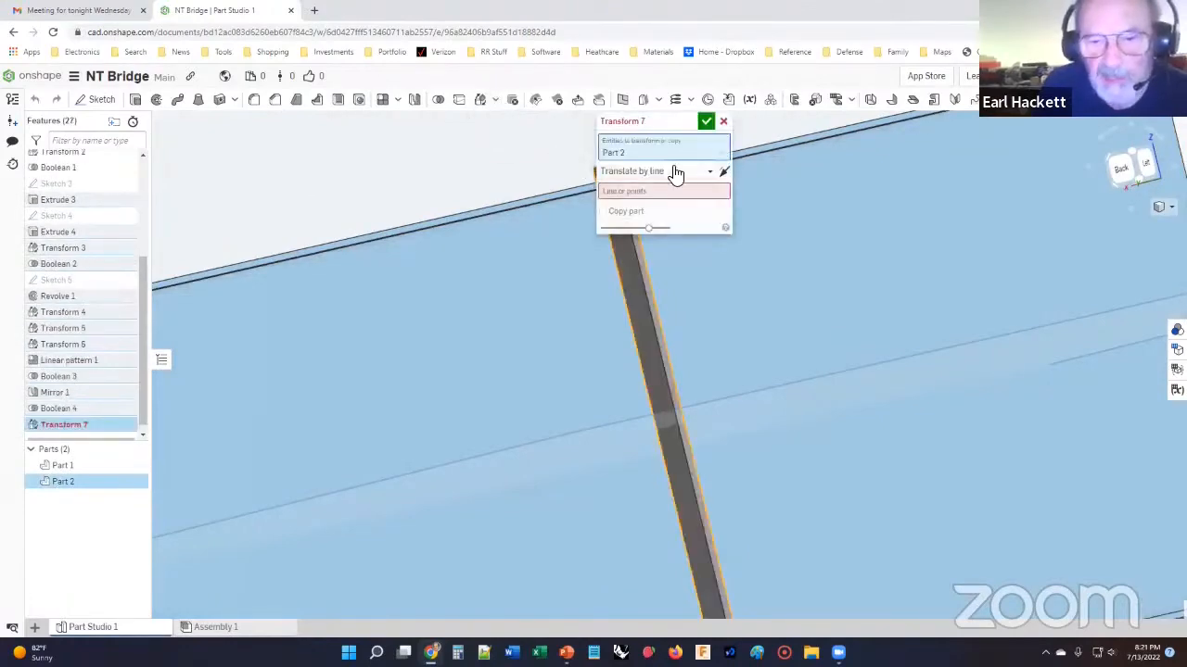
left_click(651, 193)
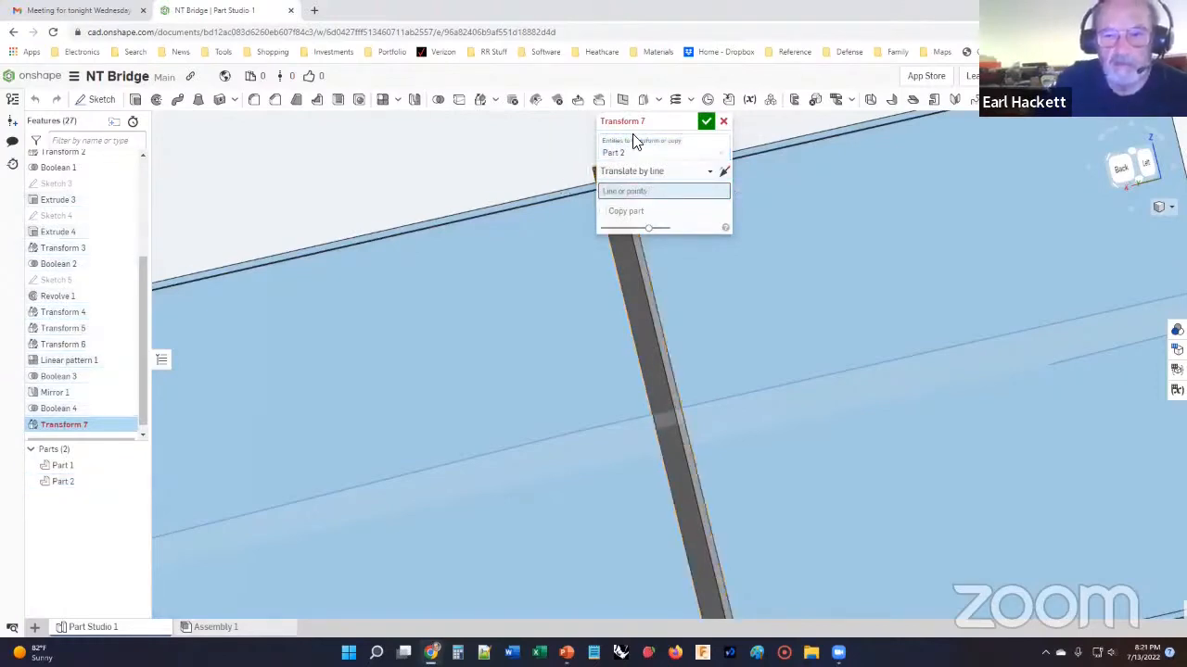
left_click_drag(633, 125, 645, 127)
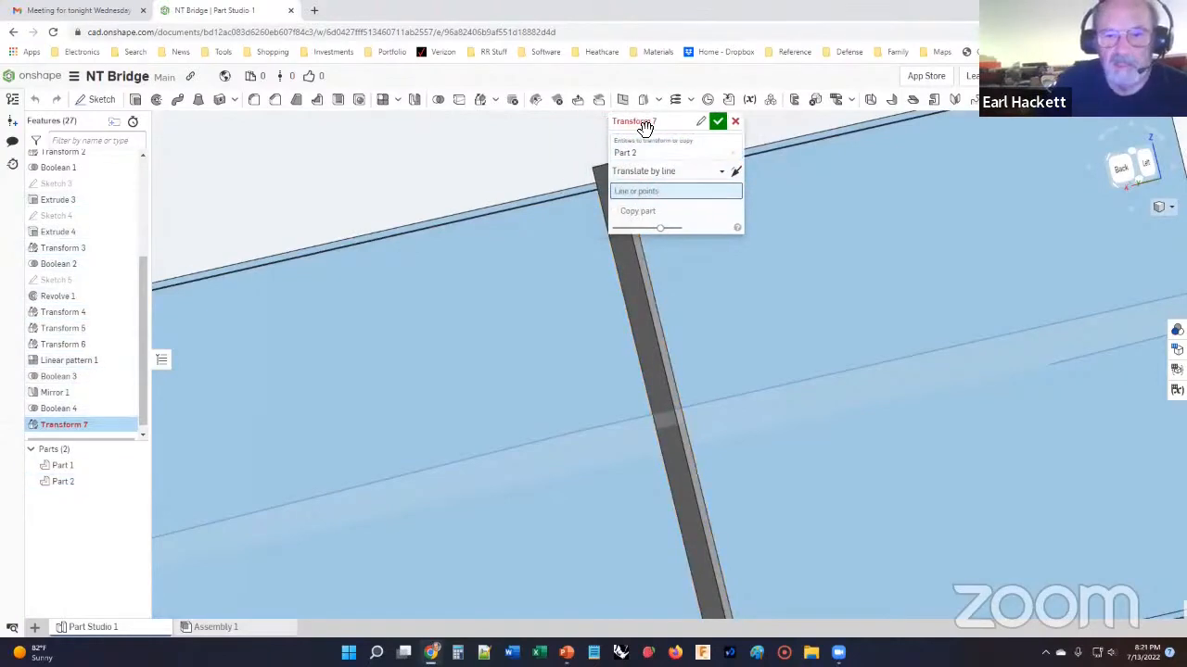
left_click(592, 170)
scroll(577, 175, "down", 5)
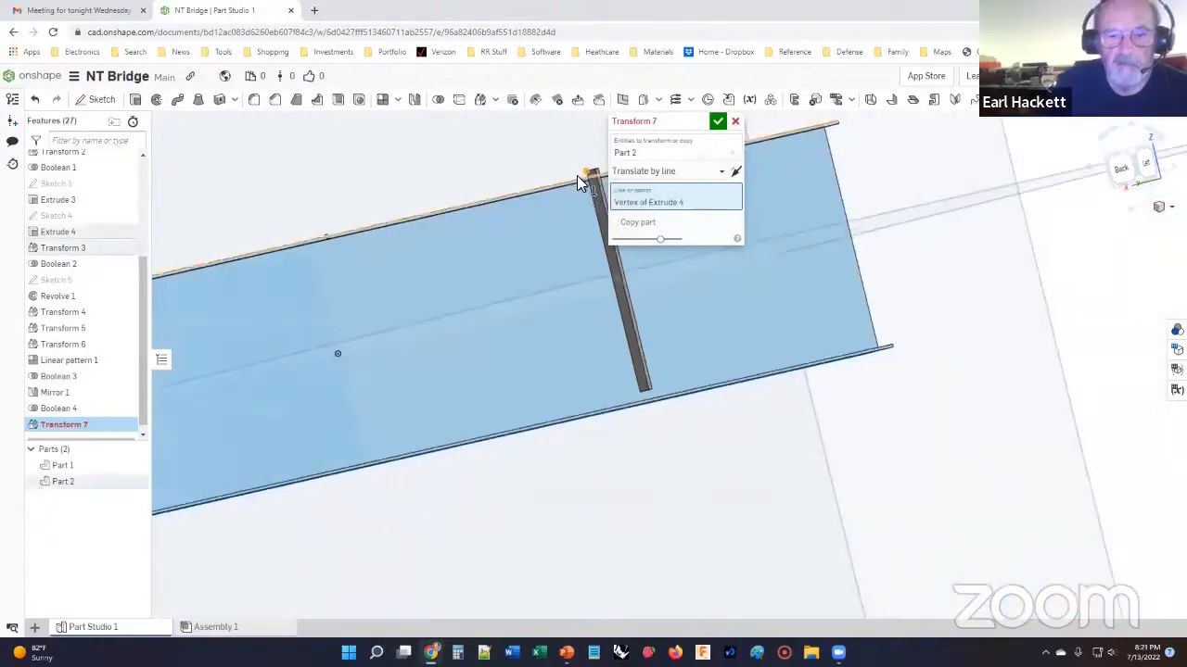
right_click_drag(489, 231, 300, 216)
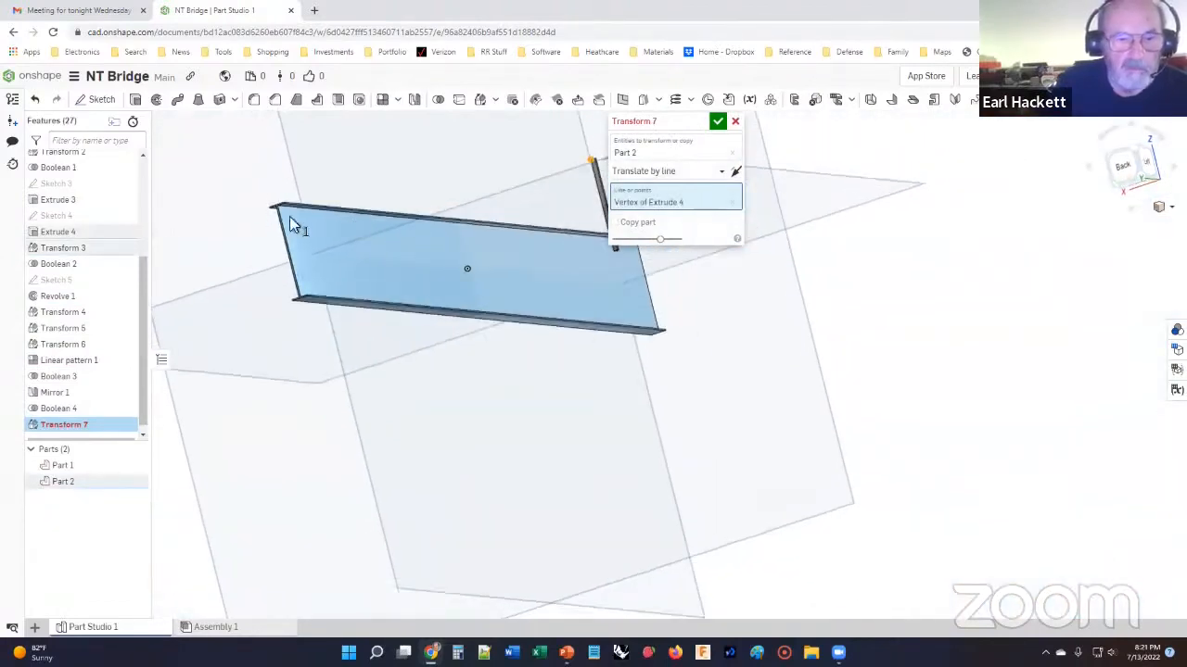
scroll(284, 212, "up", 5)
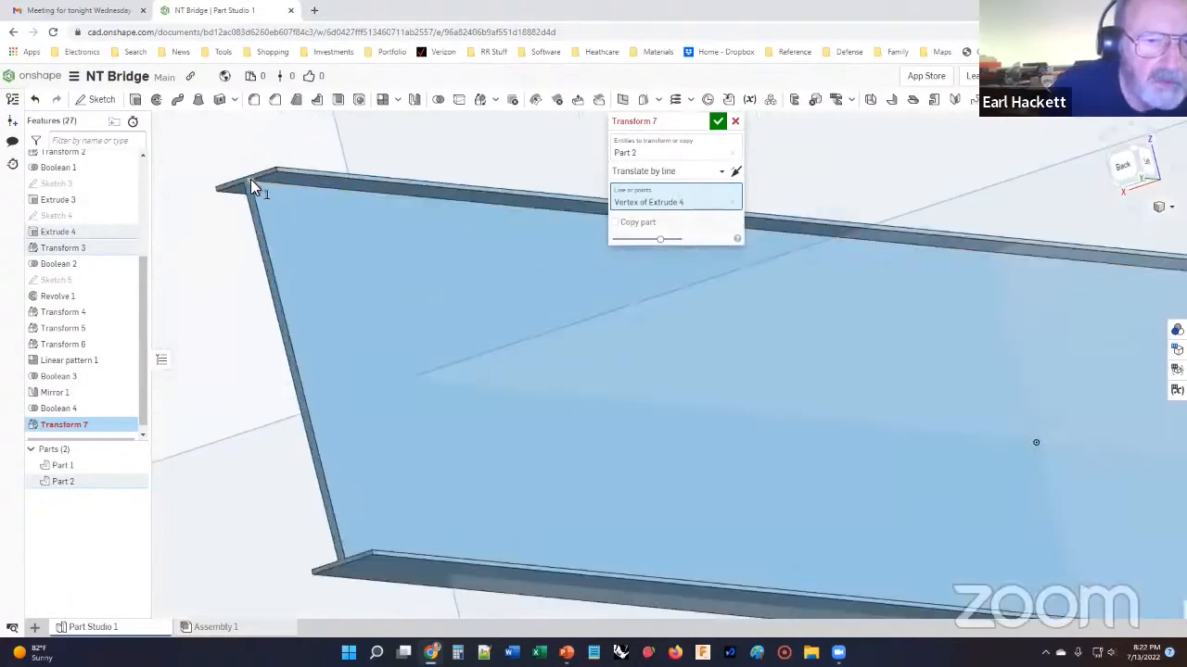
left_click(253, 186)
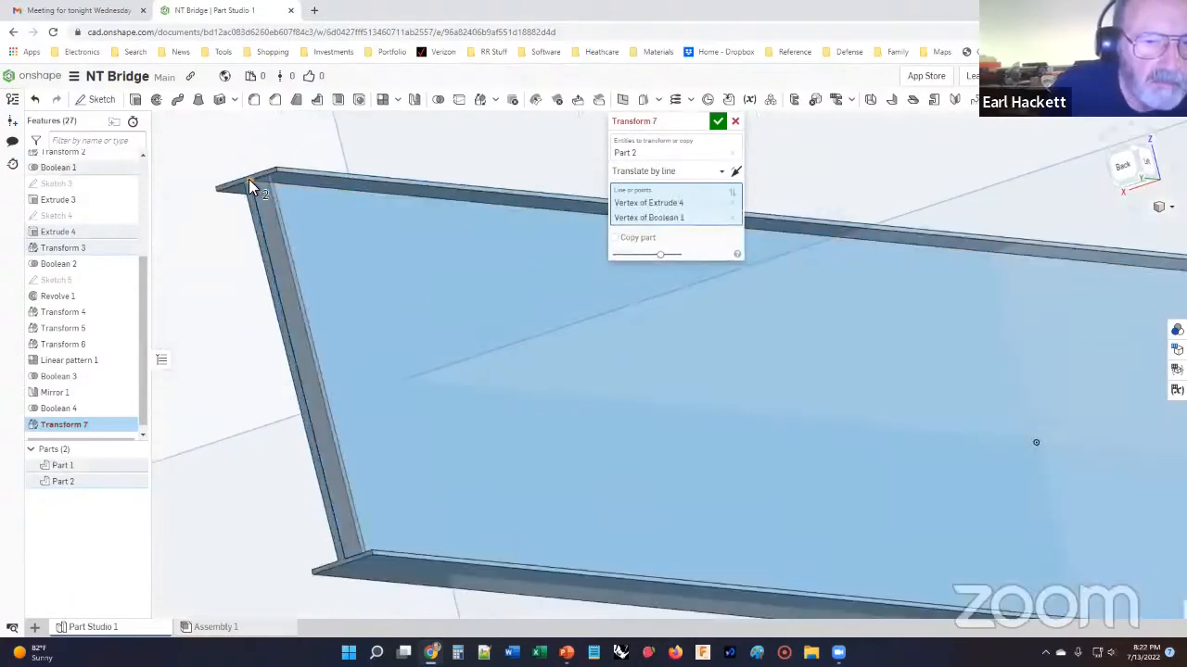
left_click(719, 122)
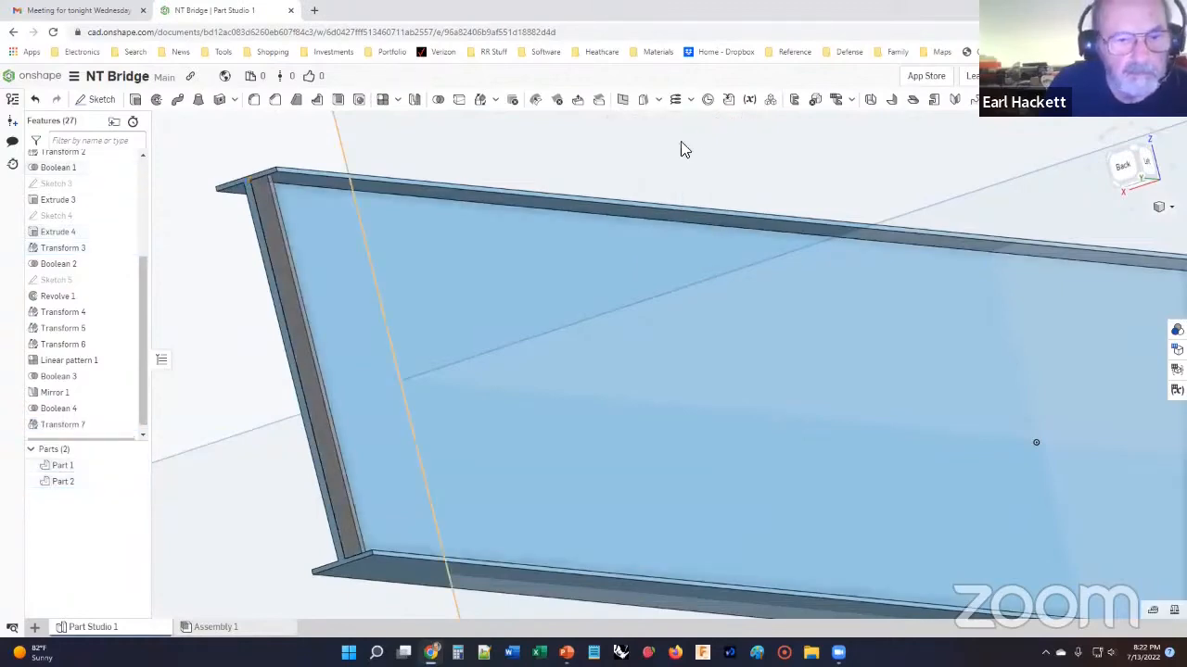
Mirror the end stiffener as a new part about its long narrow side face on the side toward the girder's middle.
right_click_drag(606, 207, 466, 325)
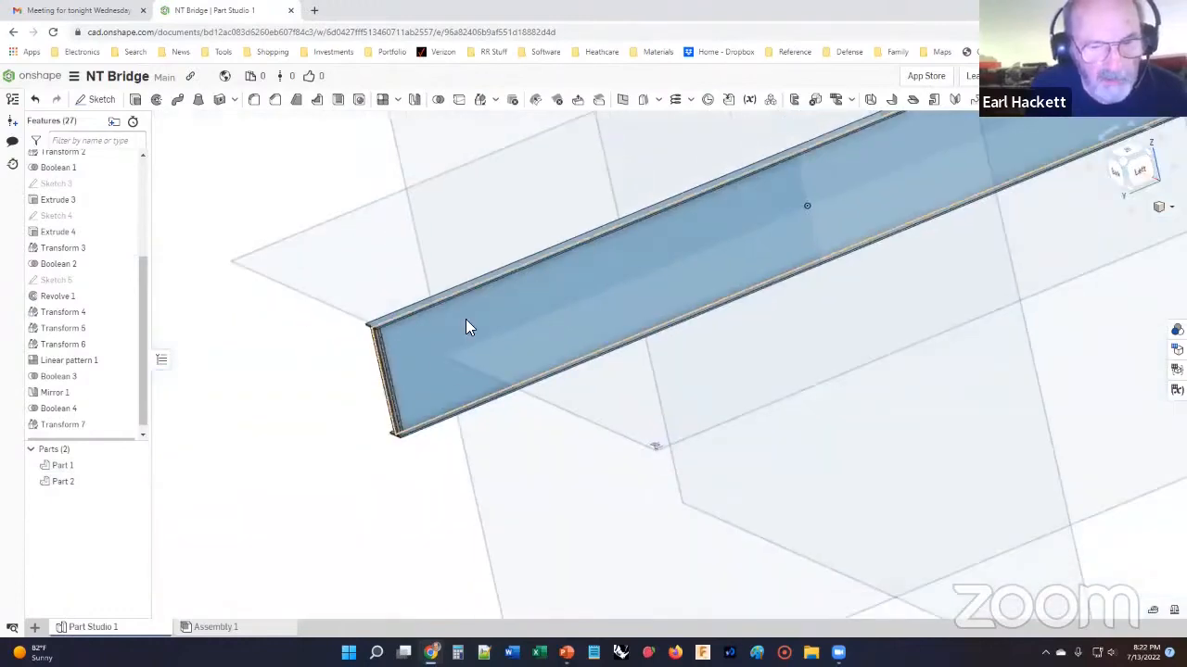
scroll(397, 387, "up", 4)
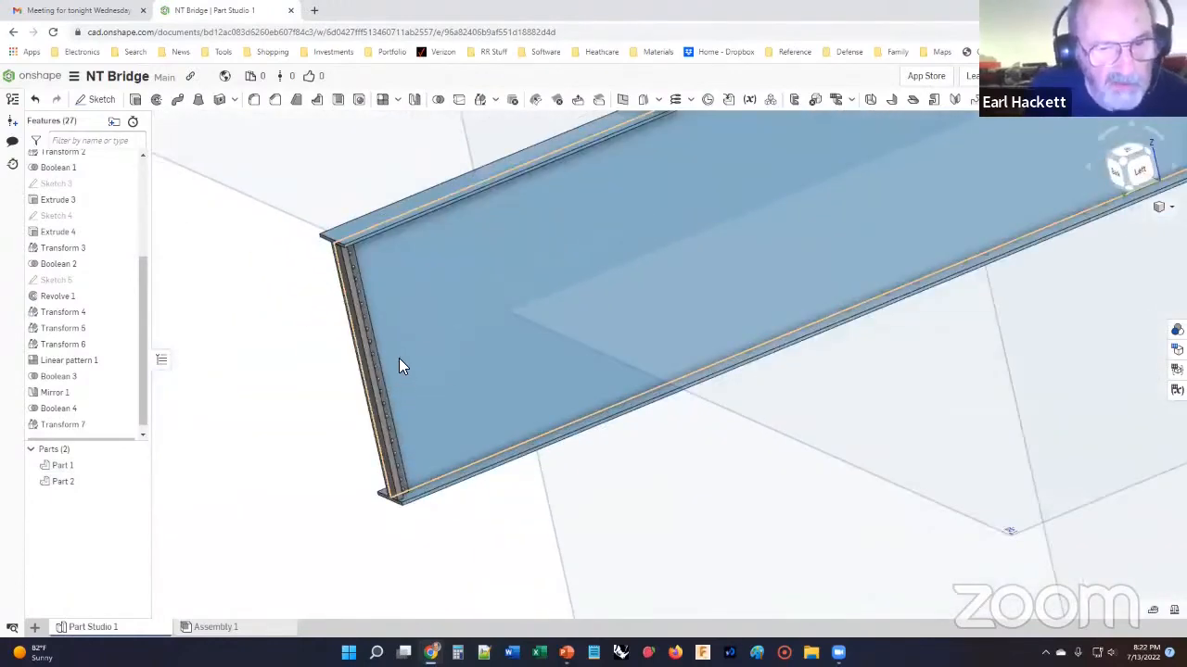
mouse_move(397, 347)
right_mouse_down()
mouse_move(331, 363)
mouse_move(210, 452)
right_mouse_up()
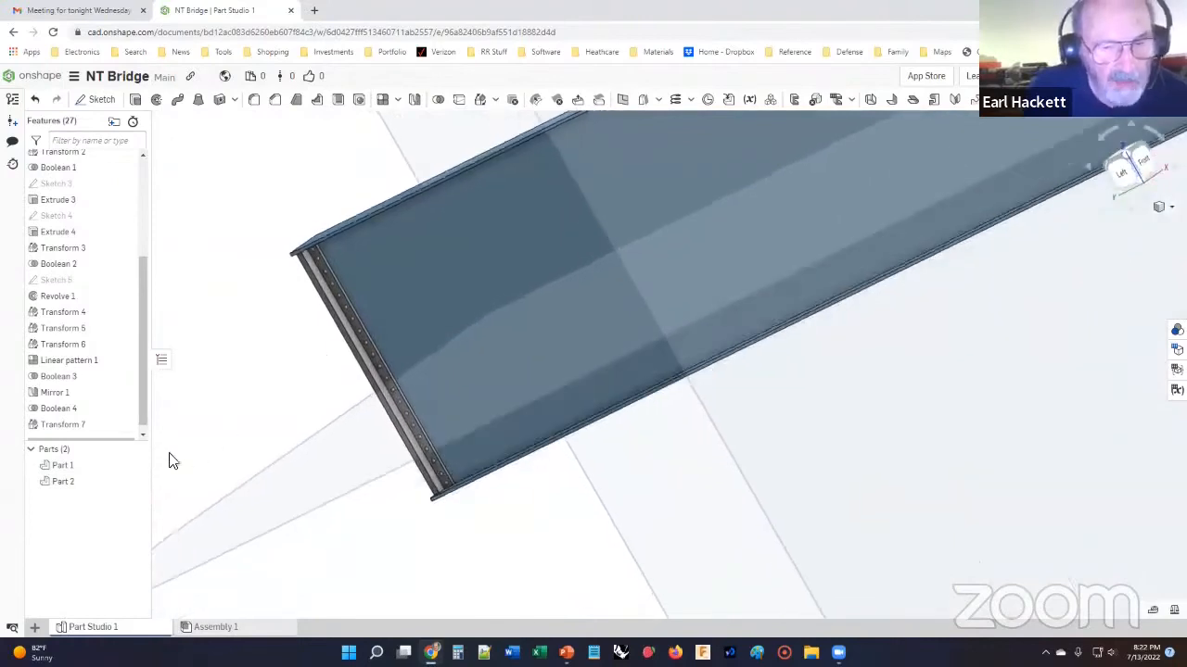
left_click(74, 481)
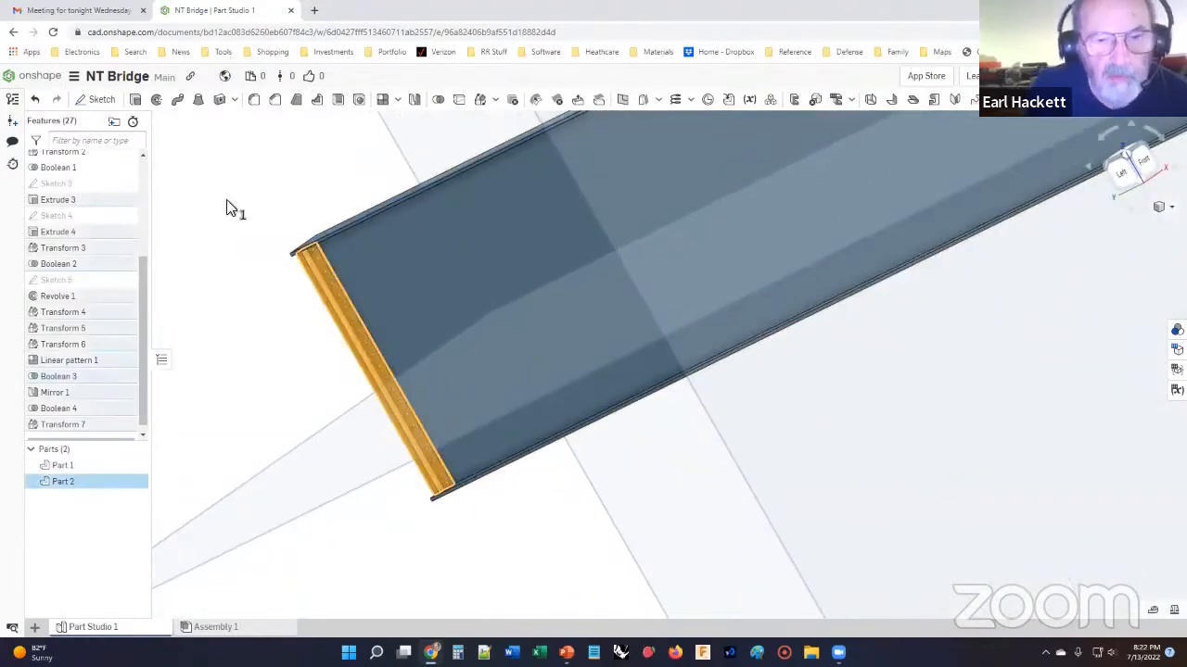
left_click(415, 100)
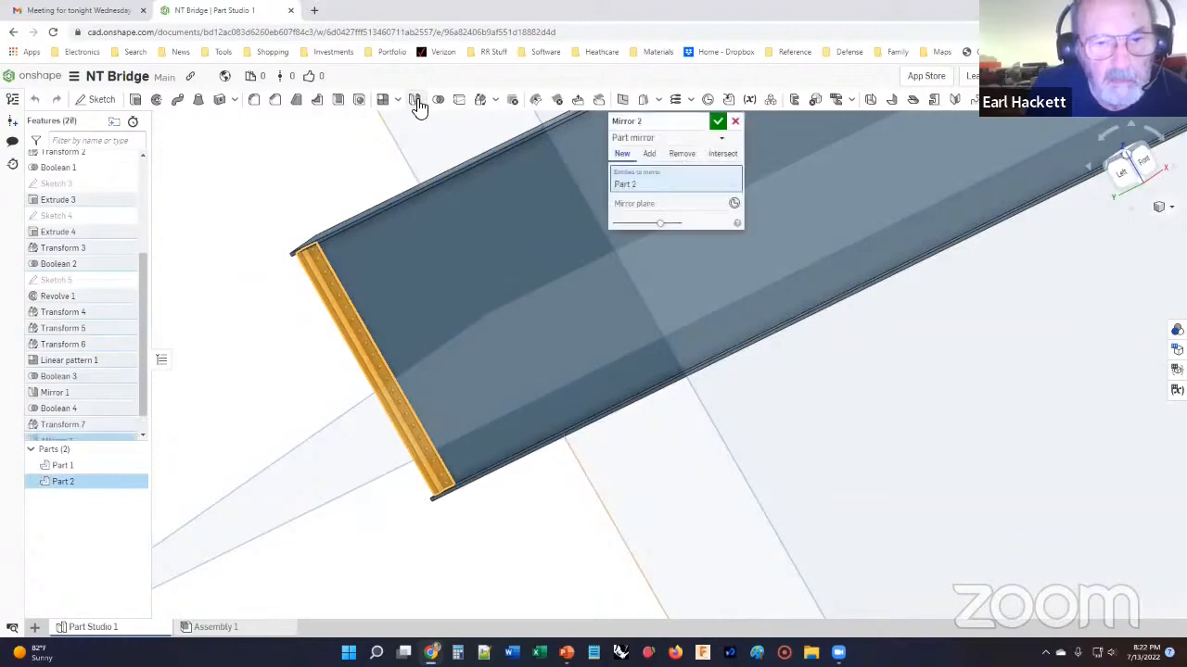
left_click(645, 204)
scroll(343, 283, "up", 5)
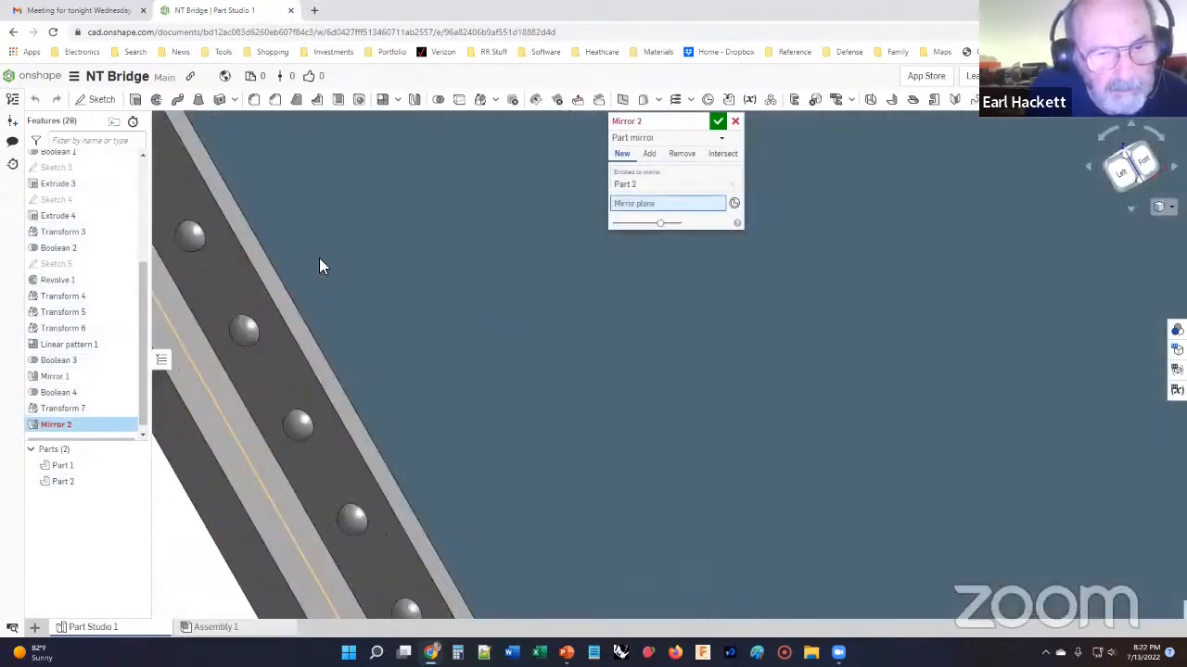
left_click(280, 294)
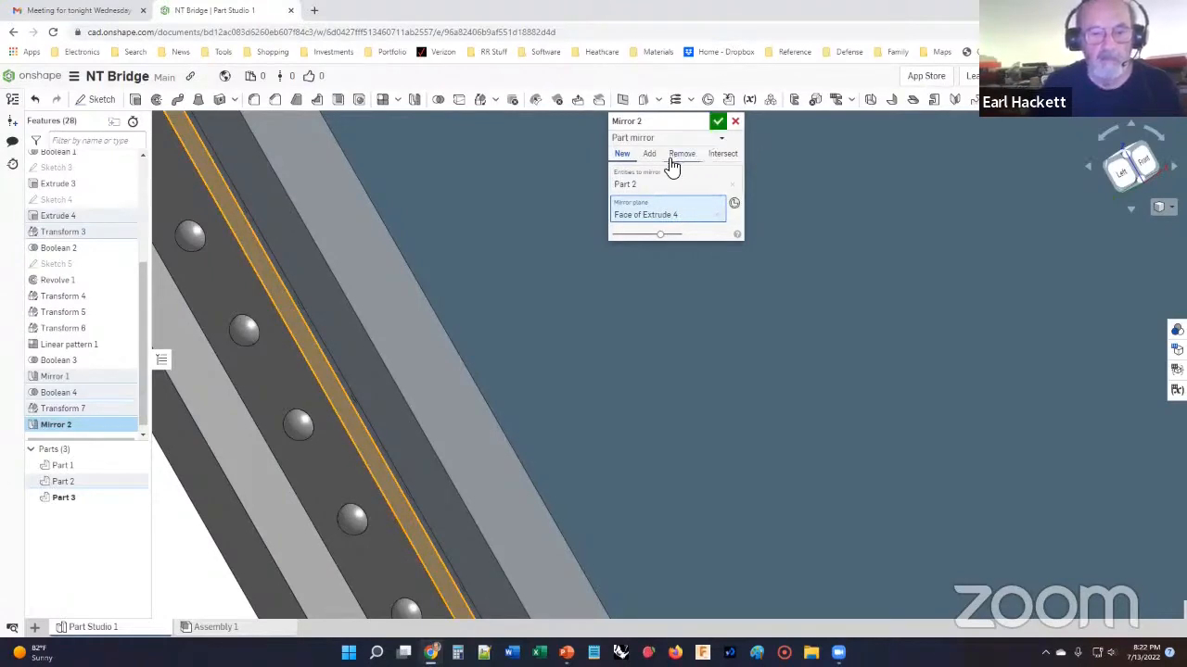
scroll(410, 321, "down", 8)
right_click_drag(423, 326, 456, 320)
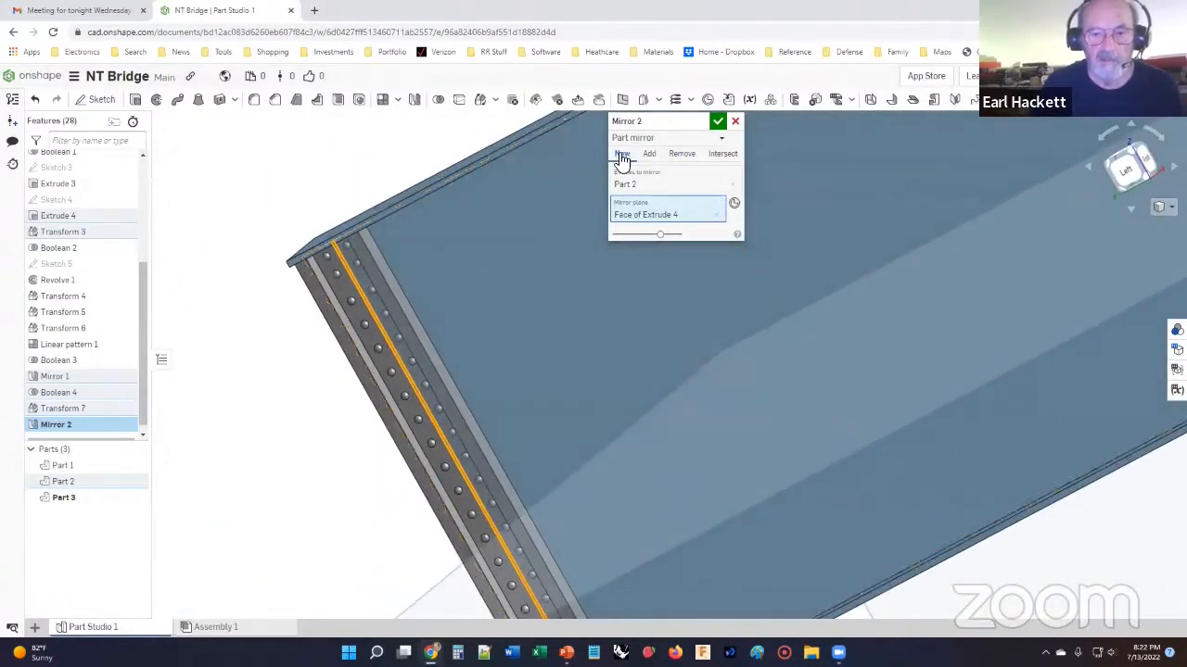
left_click(717, 123)
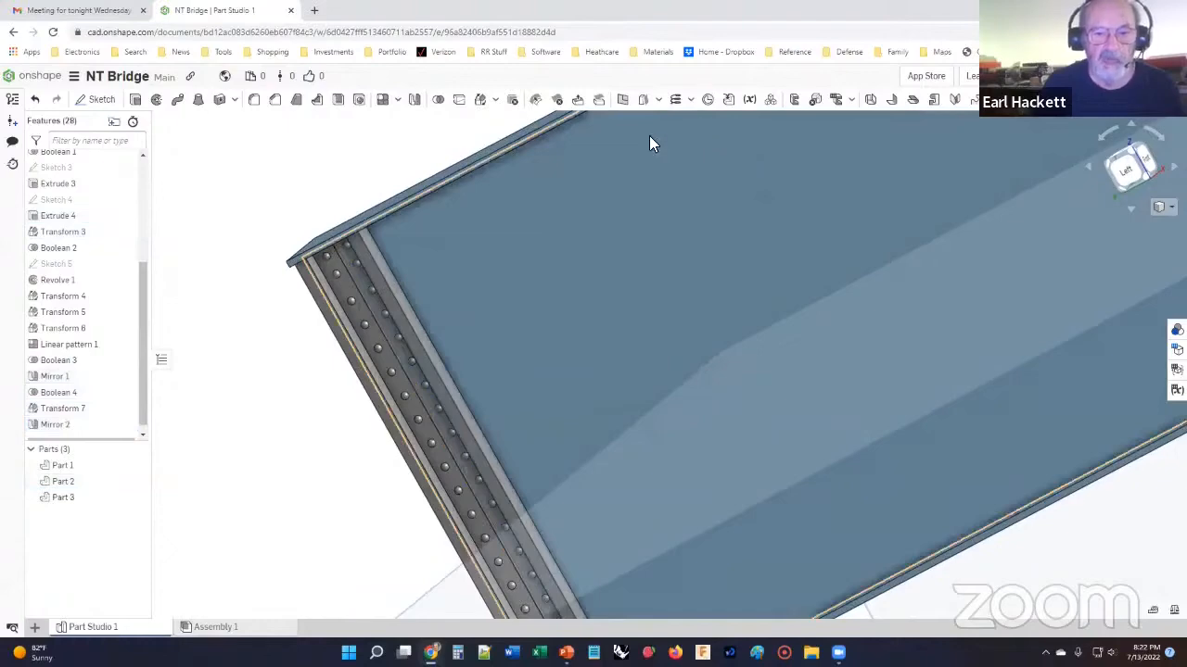
Translate the mirrored stiffener, Part 3, by -2 mm in Y along the girder.
left_click(112, 497)
right_click_drag(220, 529, 280, 502)
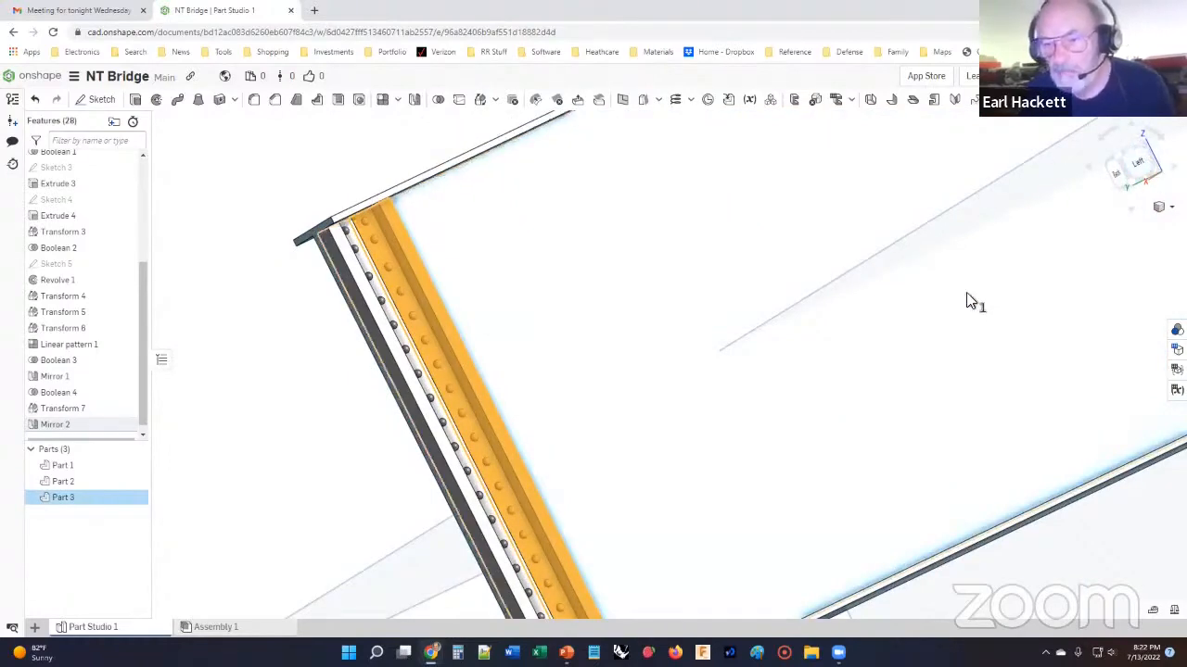
scroll(823, 376, "down", 5)
right_click_drag(842, 385, 821, 411)
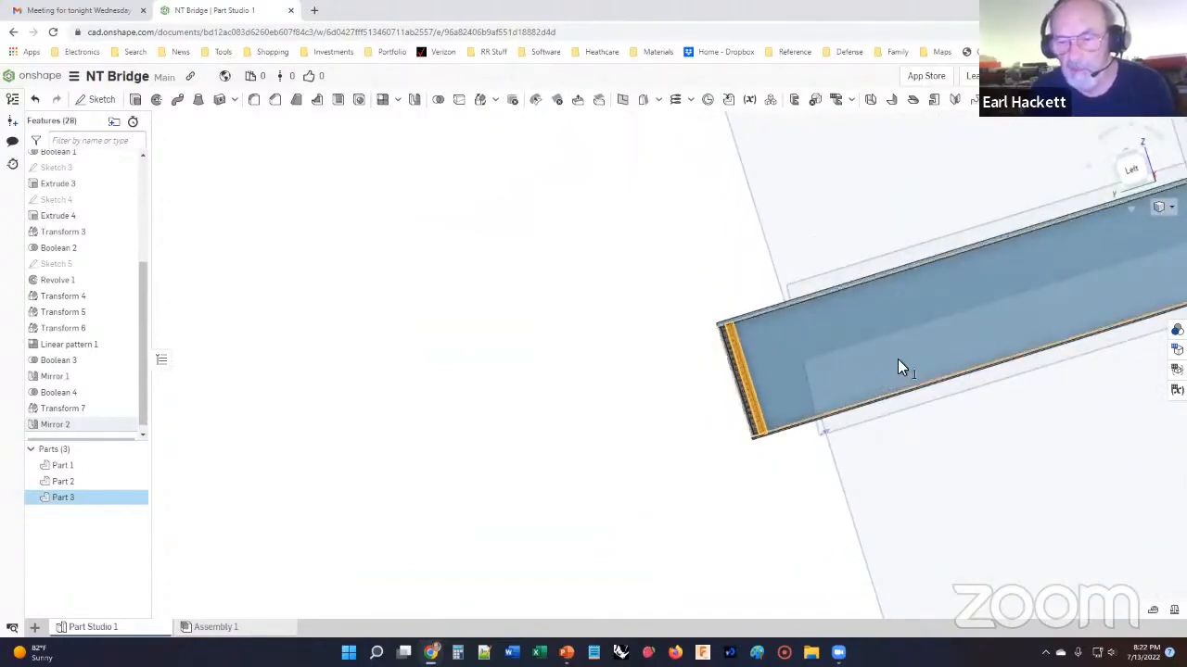
mouse_move(912, 331)
right_mouse_down()
mouse_move(893, 337)
mouse_move(916, 331)
right_mouse_up()
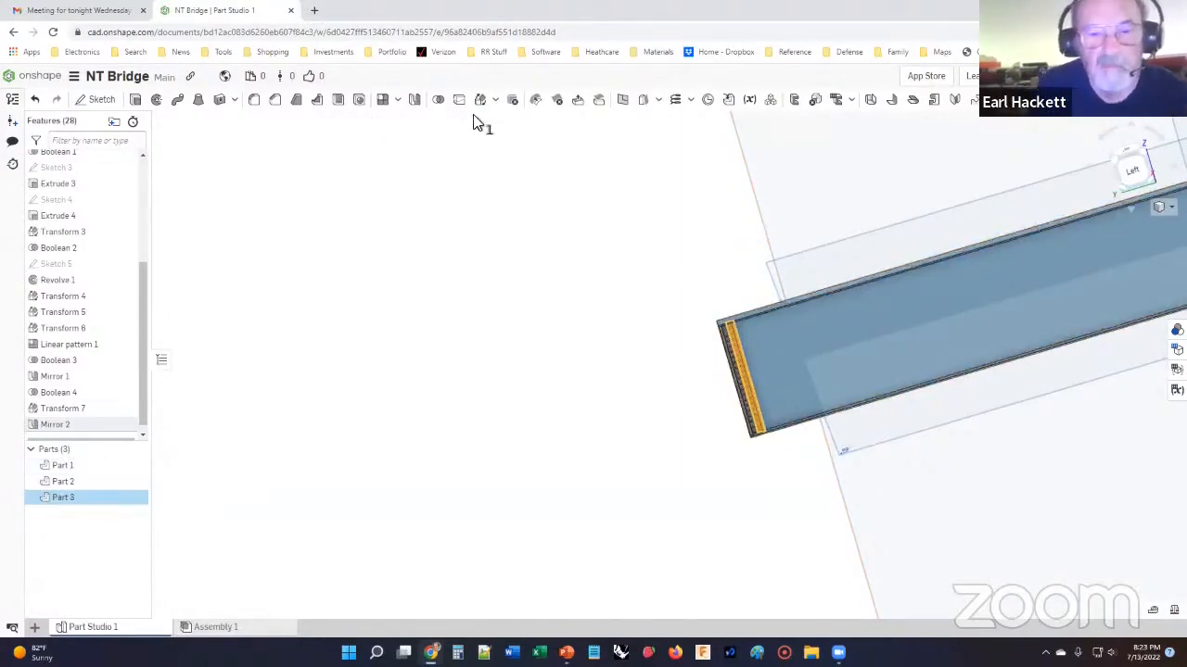
left_click(496, 100)
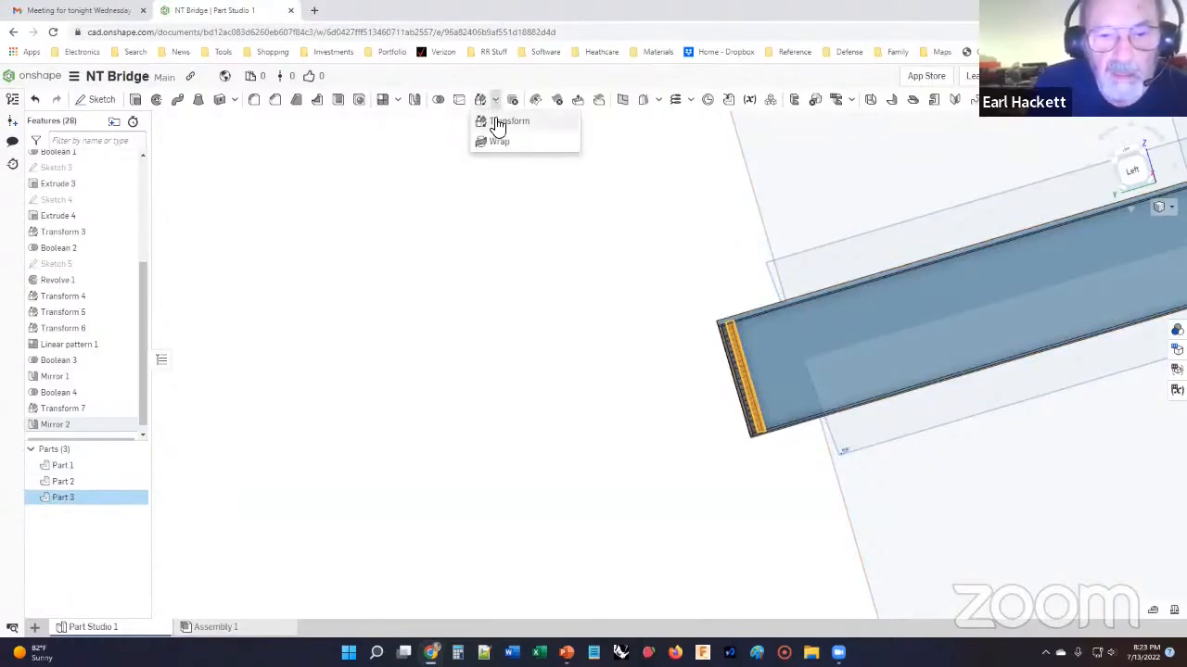
left_click(496, 120)
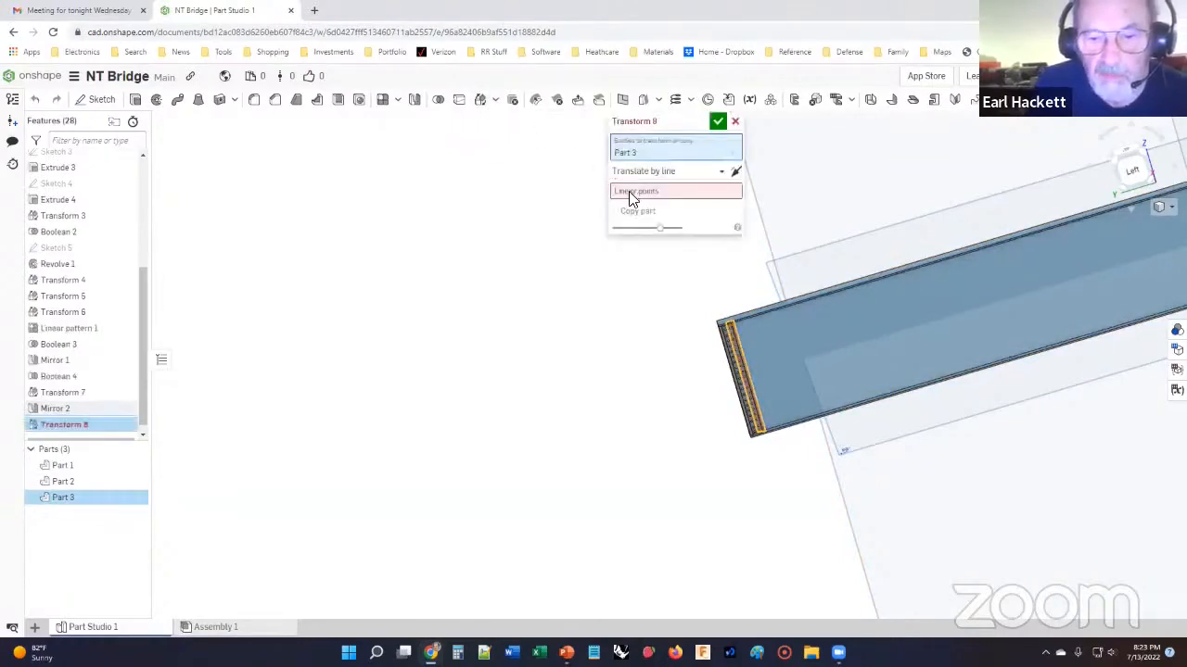
left_click(726, 176)
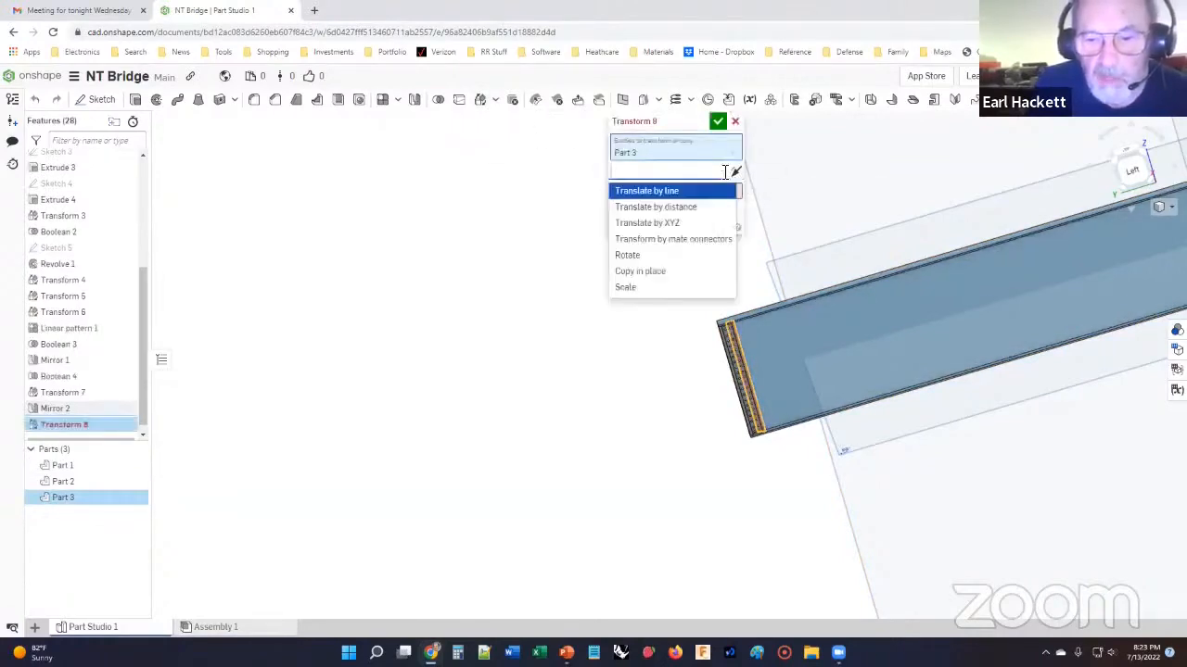
left_click(659, 225)
left_click(680, 204)
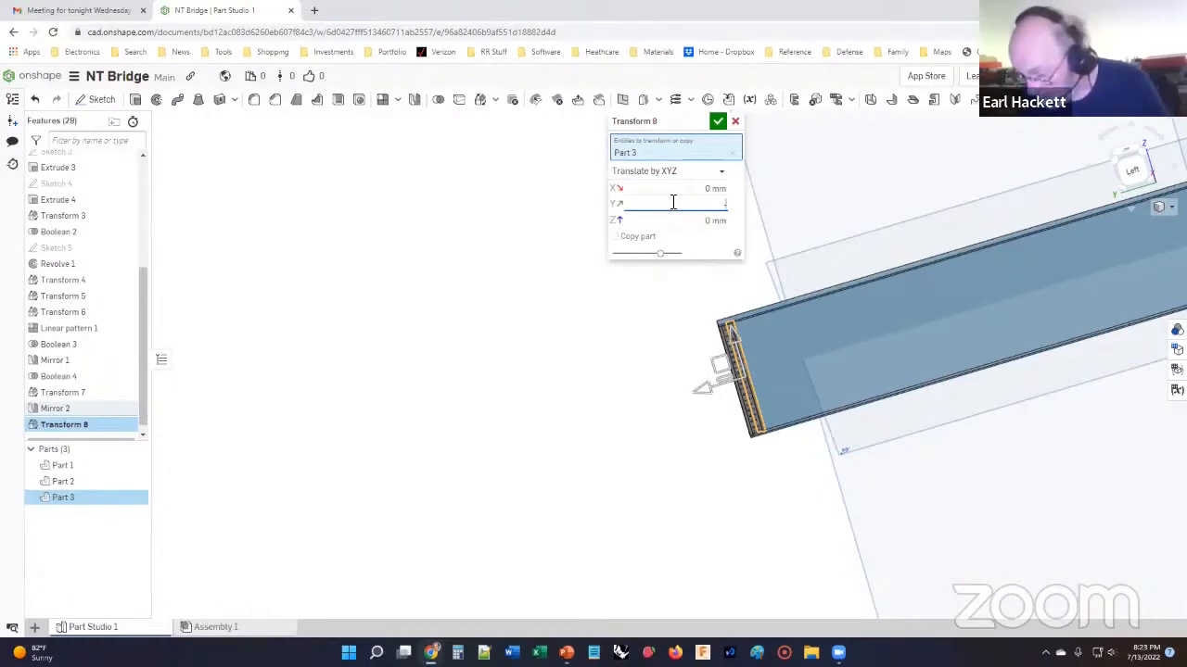
type("-2")
key("Return")
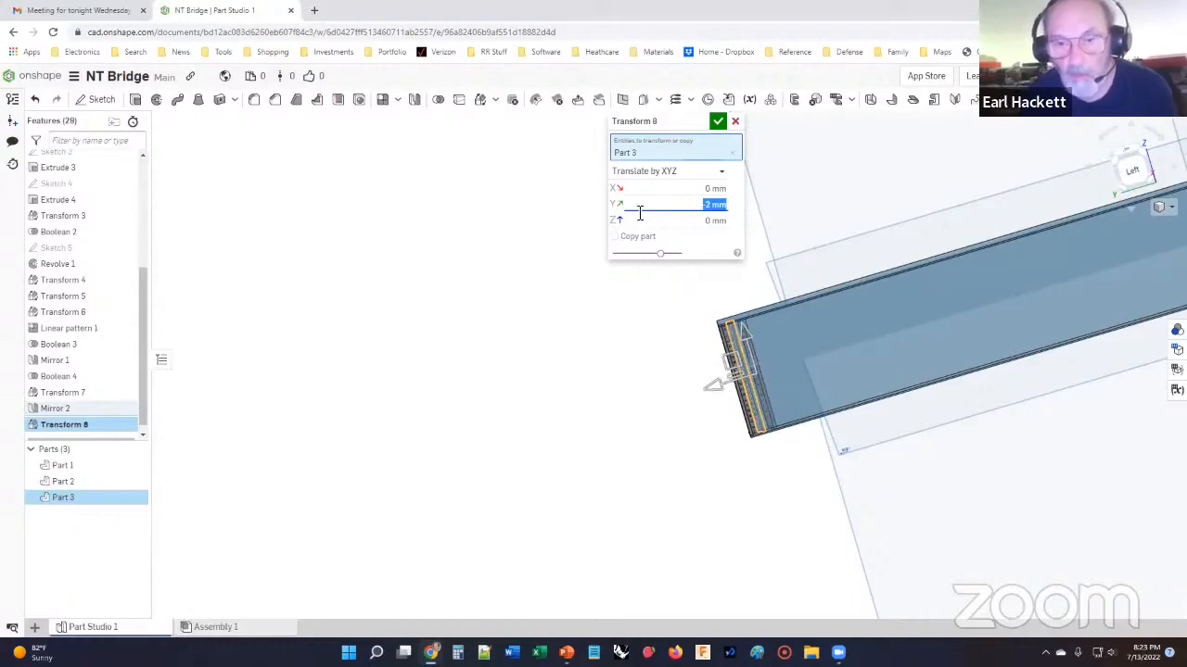
left_click(717, 124)
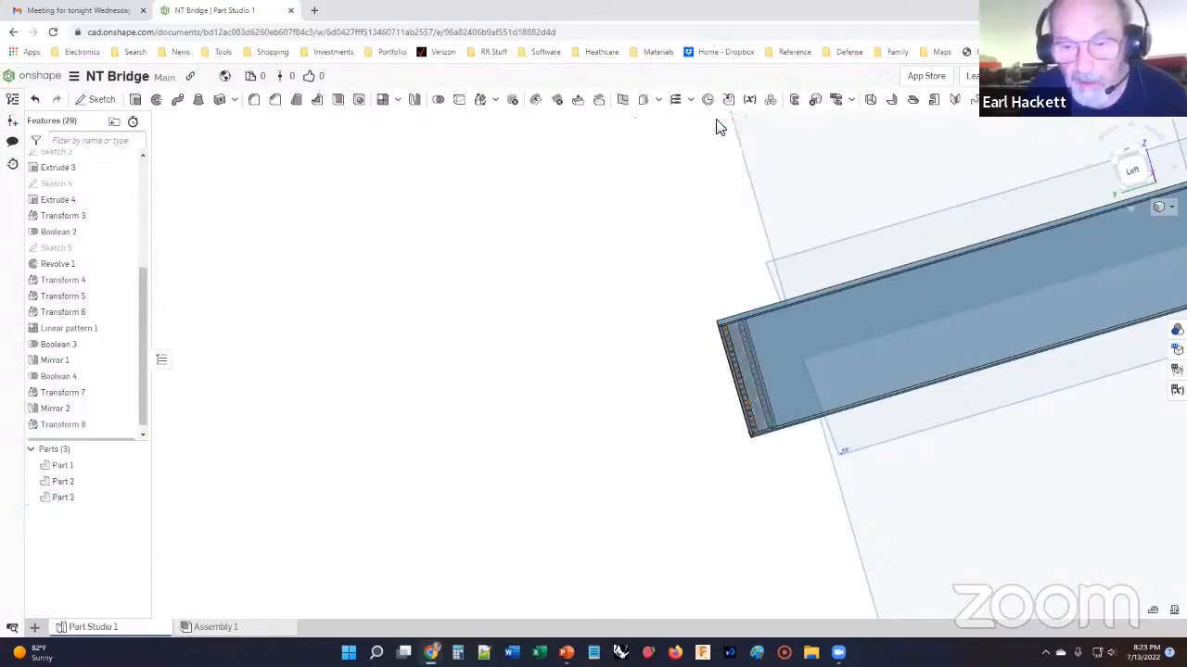
Linear-pattern the offset stiffener, Part 3, along the girder's top flange edge with 7 instances at 14 mm spacing as new parts.
mouse_move(661, 185)
right_mouse_down()
mouse_move(676, 186)
mouse_move(664, 170)
right_mouse_up()
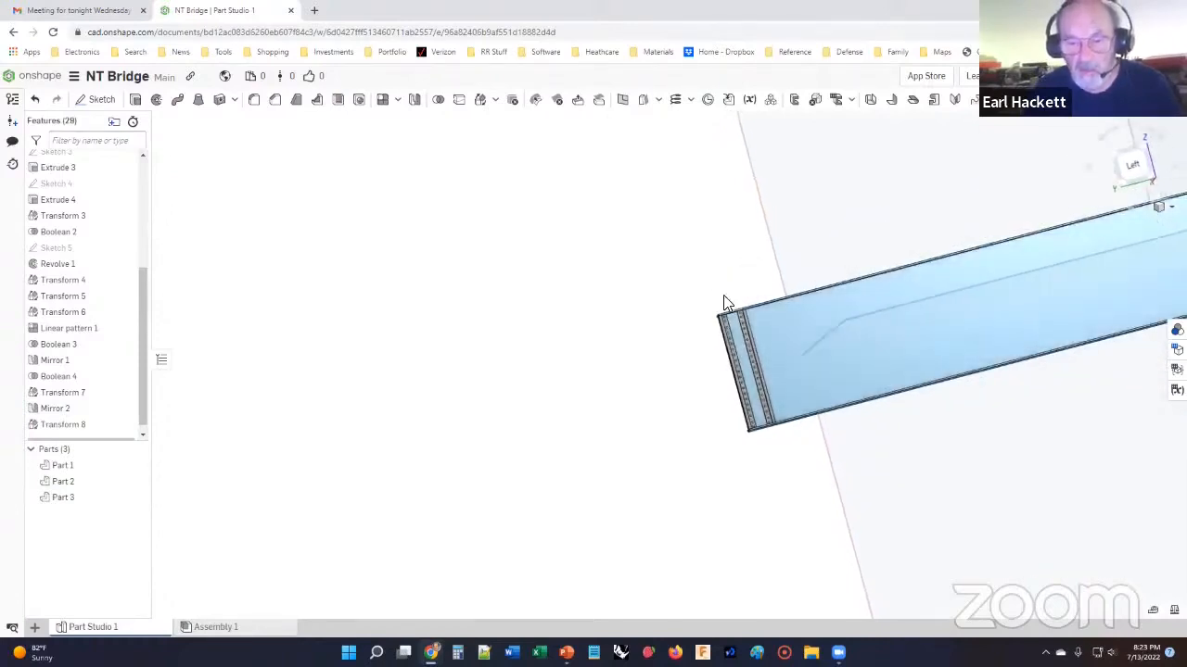
left_click(61, 501)
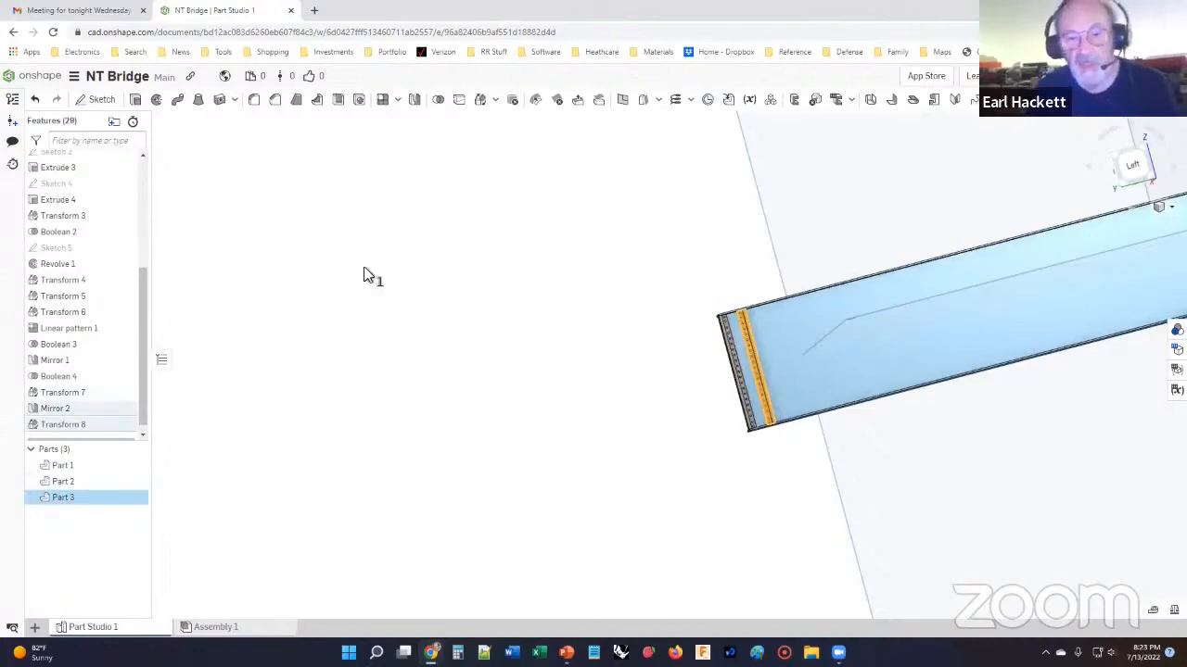
left_click(383, 102)
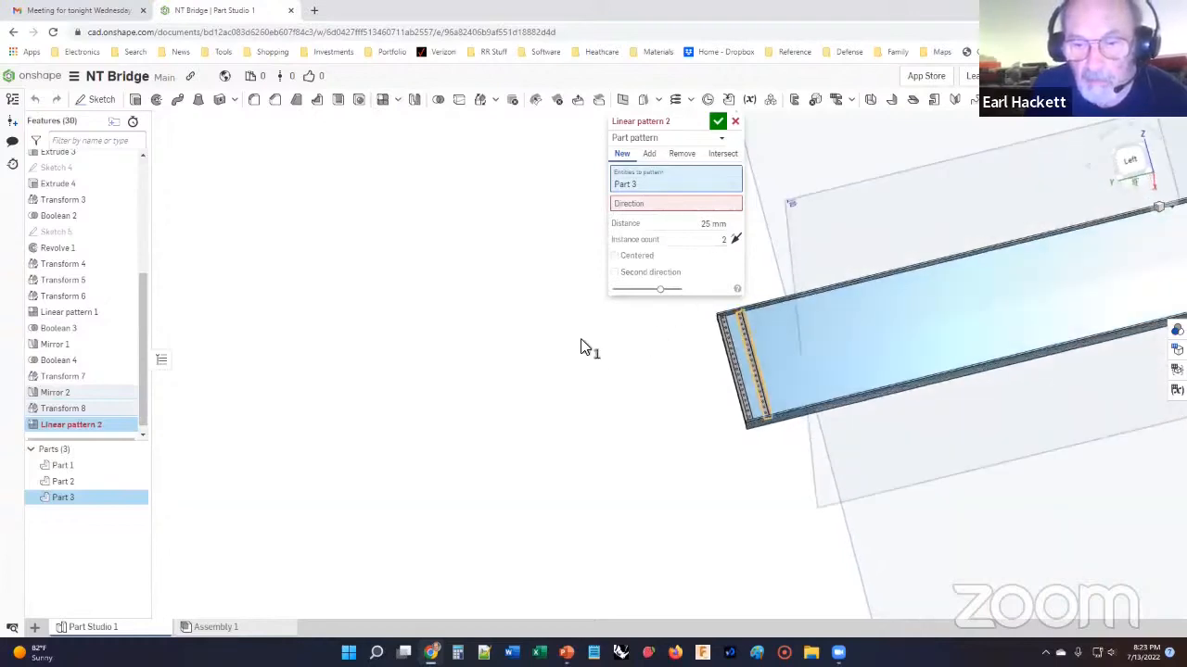
left_click(657, 204)
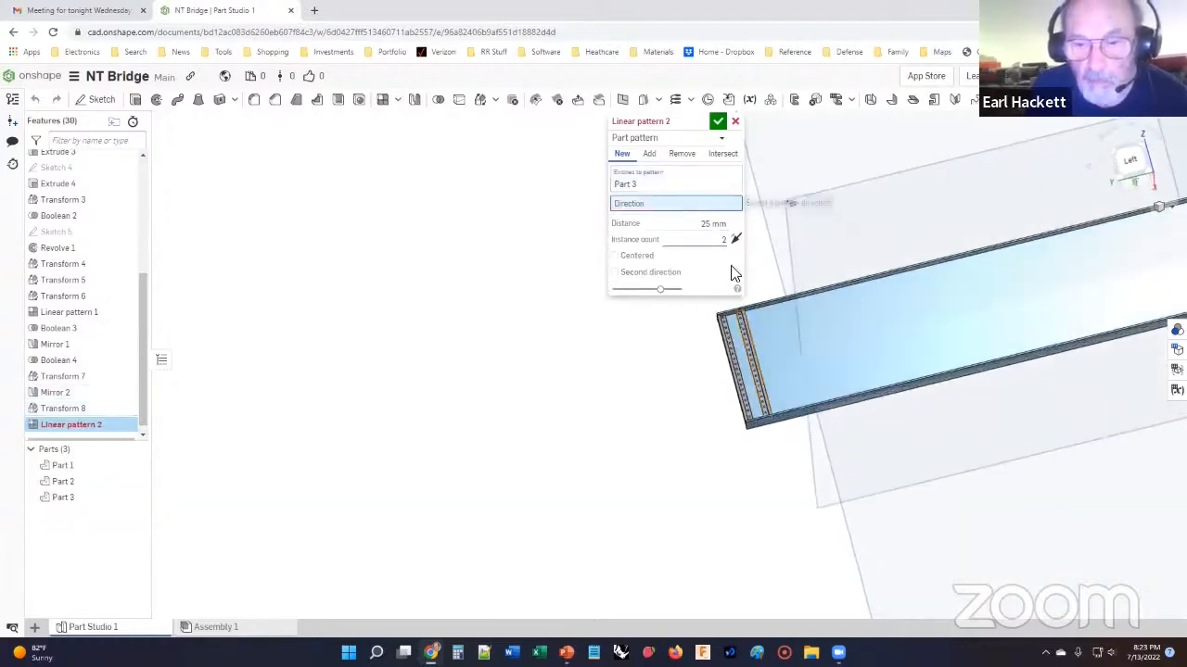
left_click(761, 310)
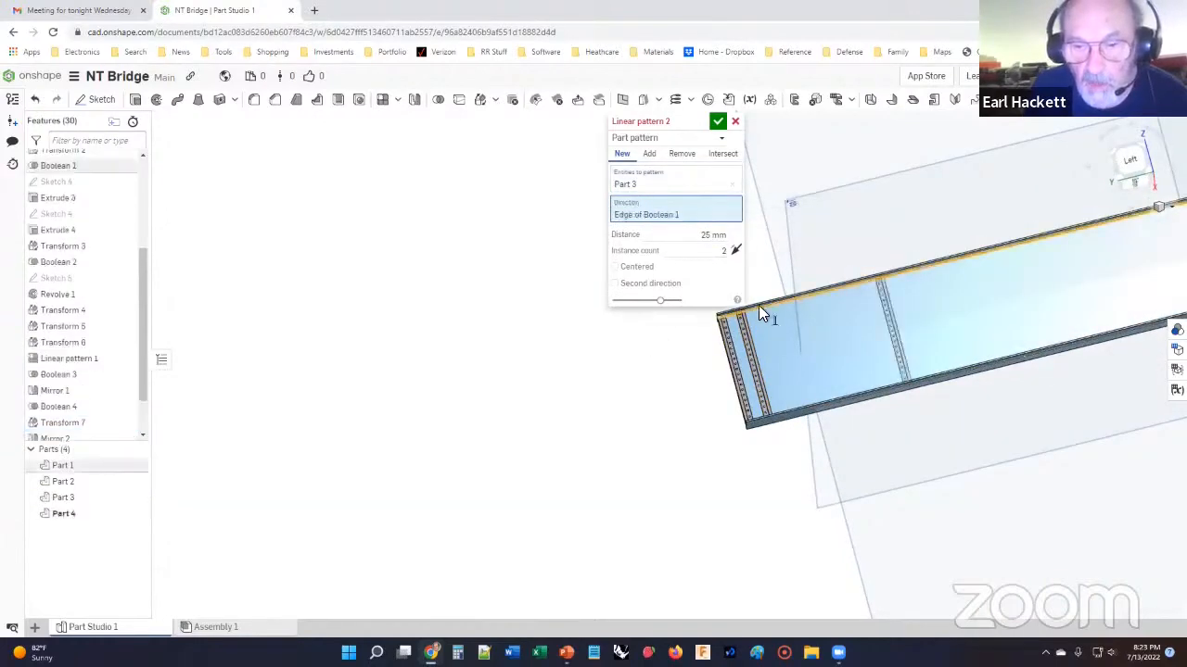
left_click(694, 239)
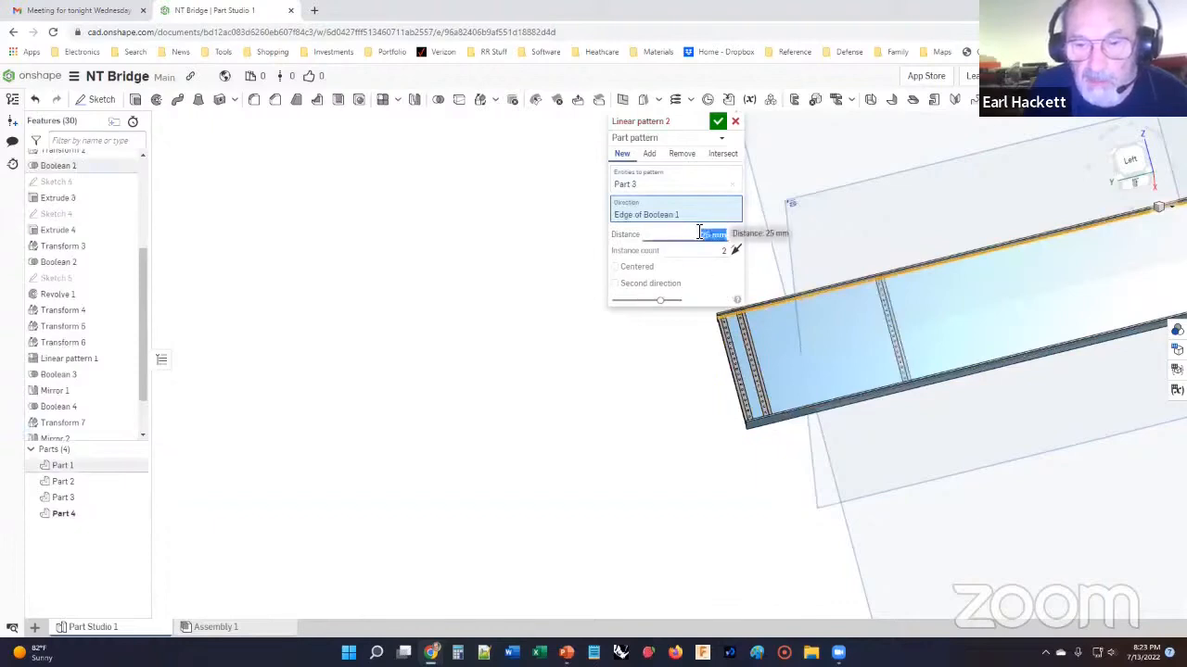
type("14")
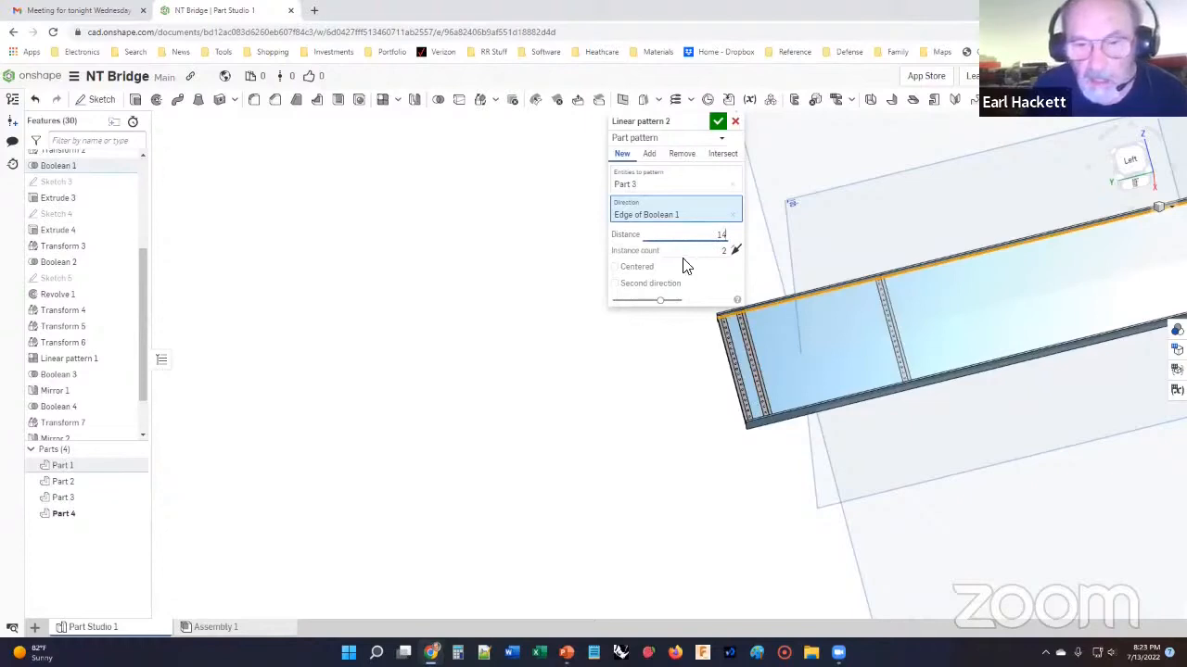
left_click(702, 253)
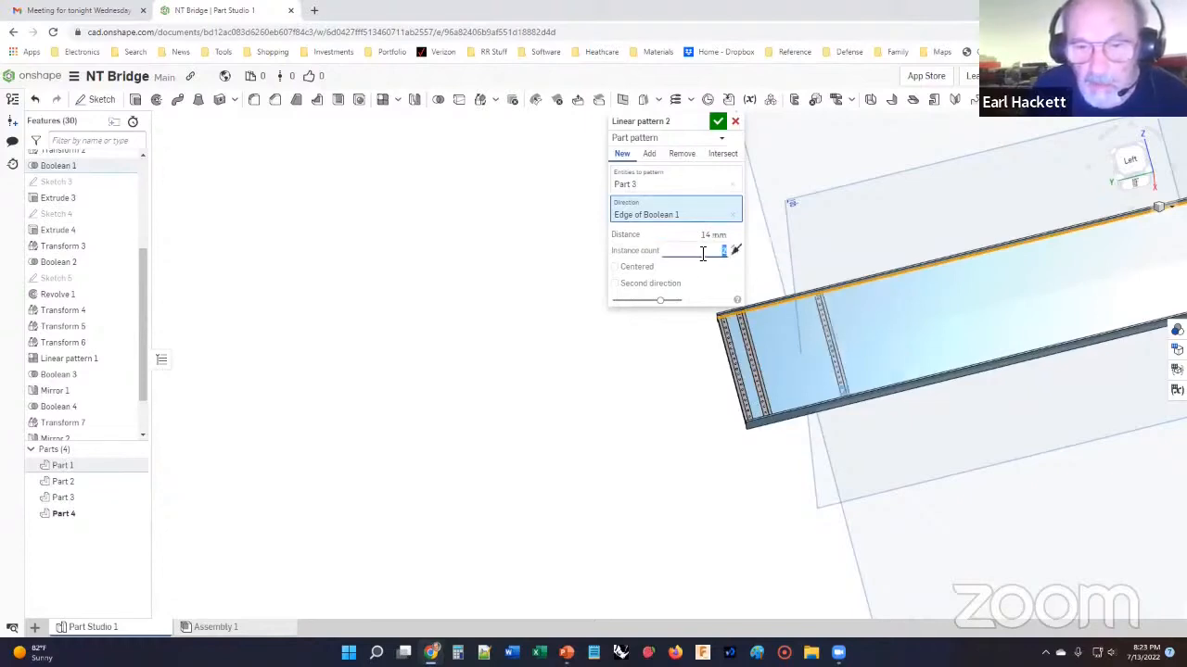
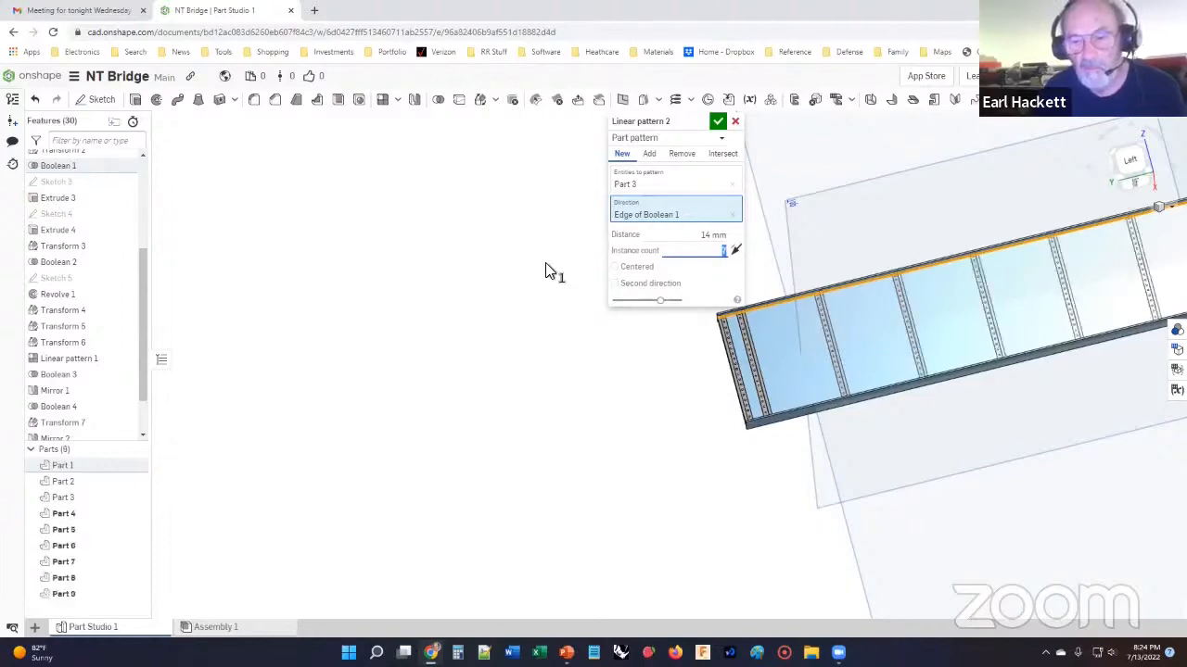
scroll(559, 273, "down", 5)
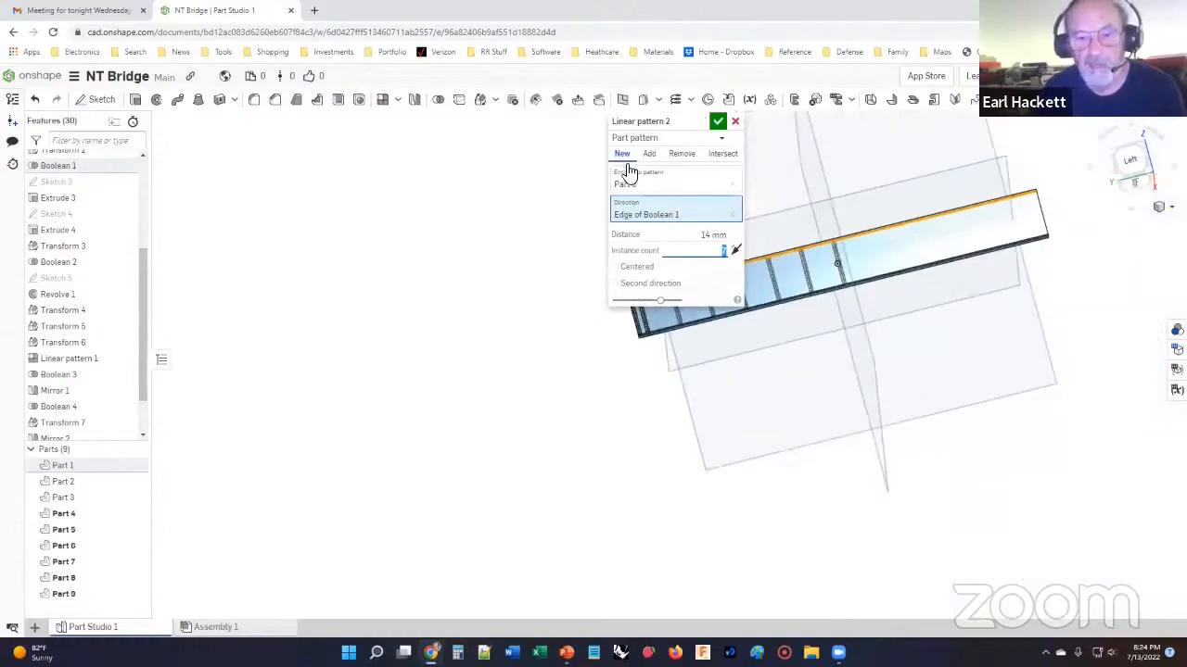
left_click(718, 124)
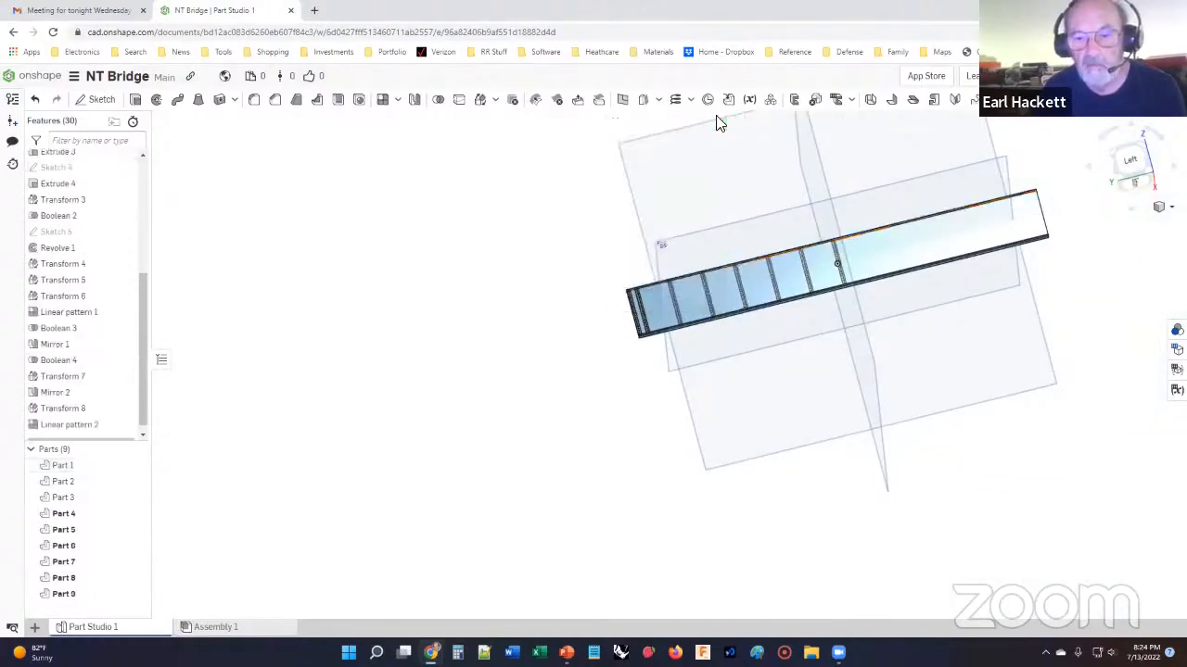
Mirror Parts 1 through 8, leaving out the mid-span stiffener, about the Front plane as new parts.
right_click_drag(615, 232, 544, 277)
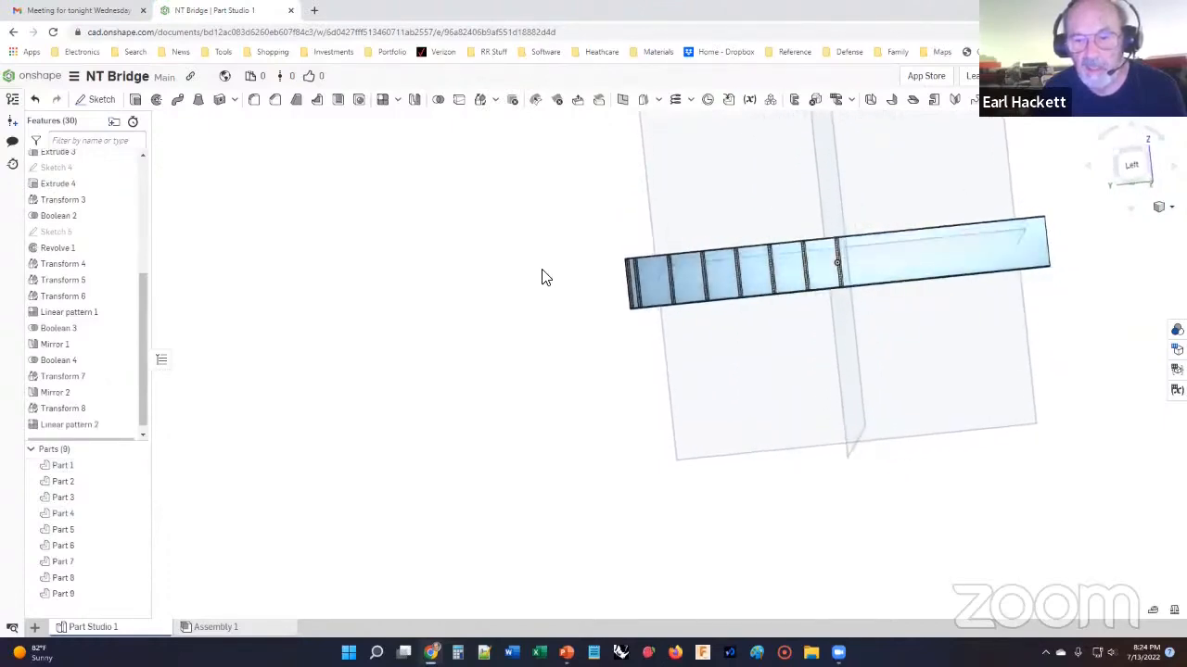
left_click_drag(565, 227, 820, 334)
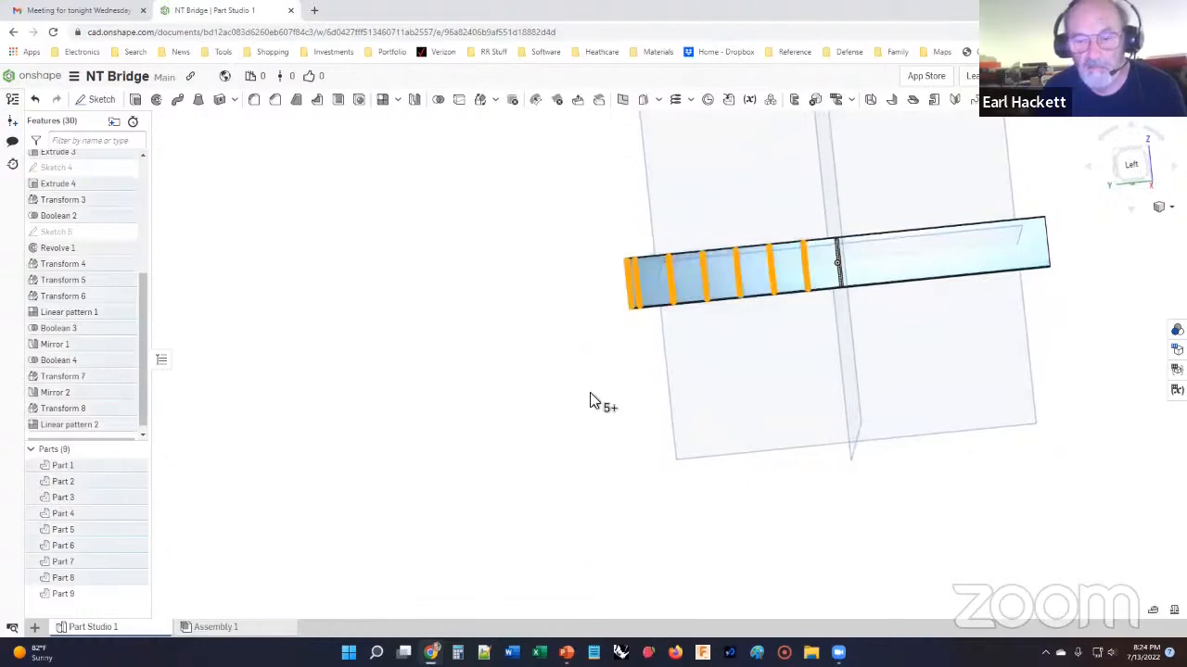
left_click(415, 102)
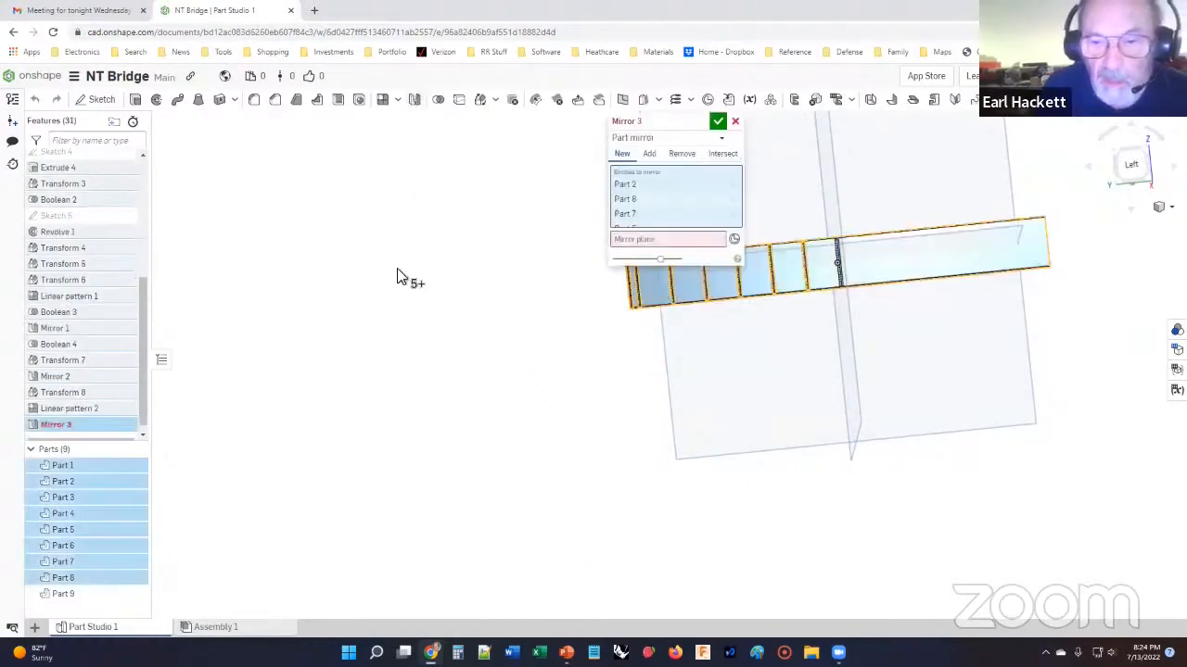
right_click_drag(386, 272, 428, 275)
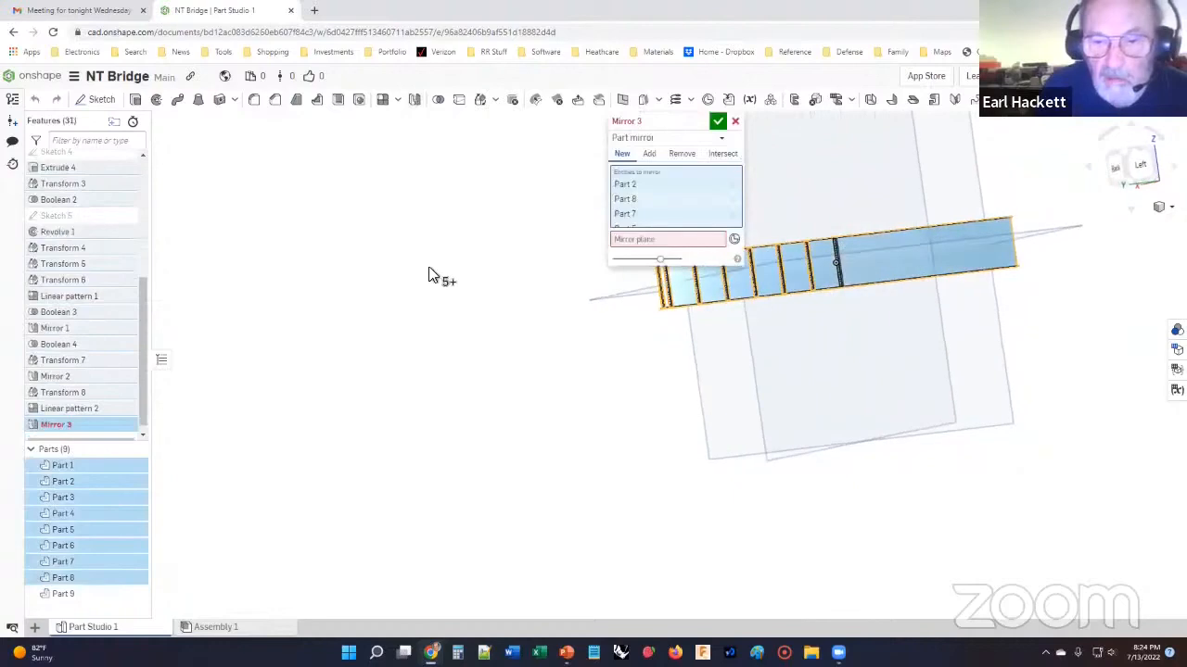
left_click(652, 241)
right_click_drag(515, 294, 577, 286)
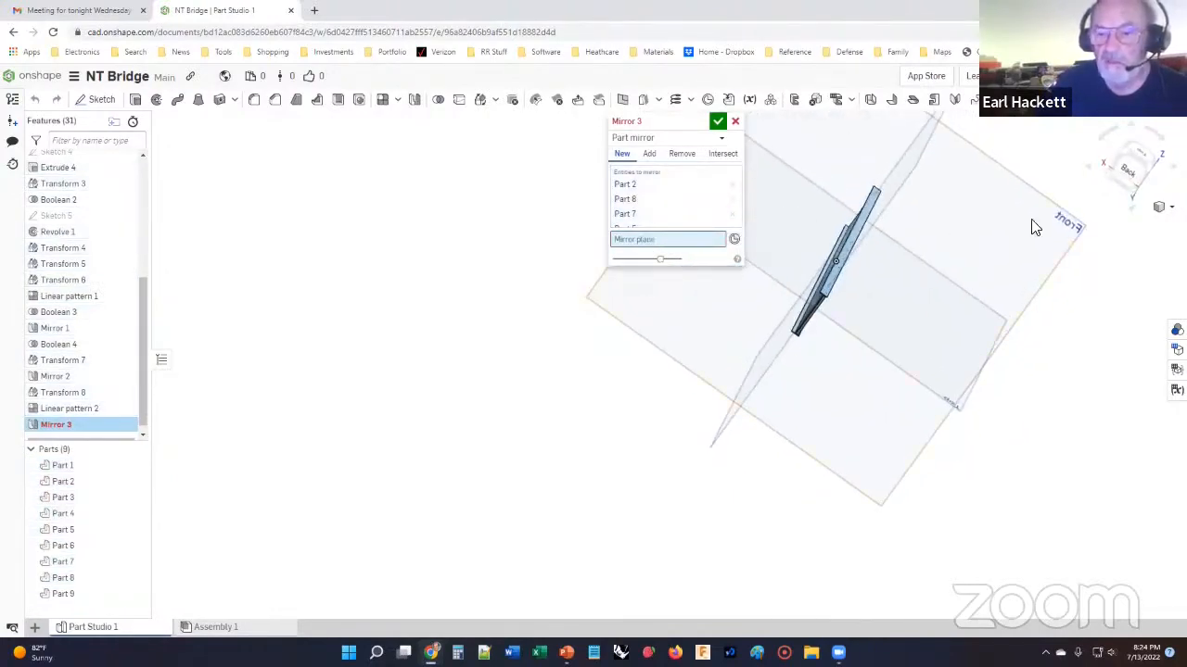
left_click(1061, 226)
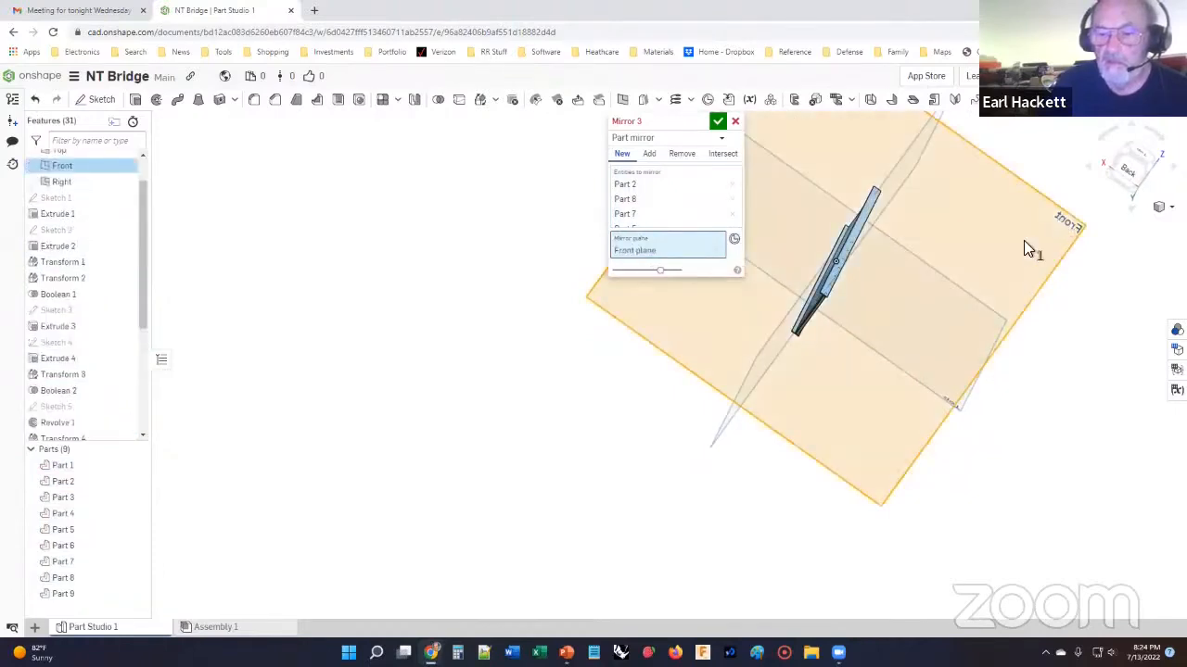
right_click_drag(530, 383, 670, 347)
right_click_drag(538, 435, 484, 408)
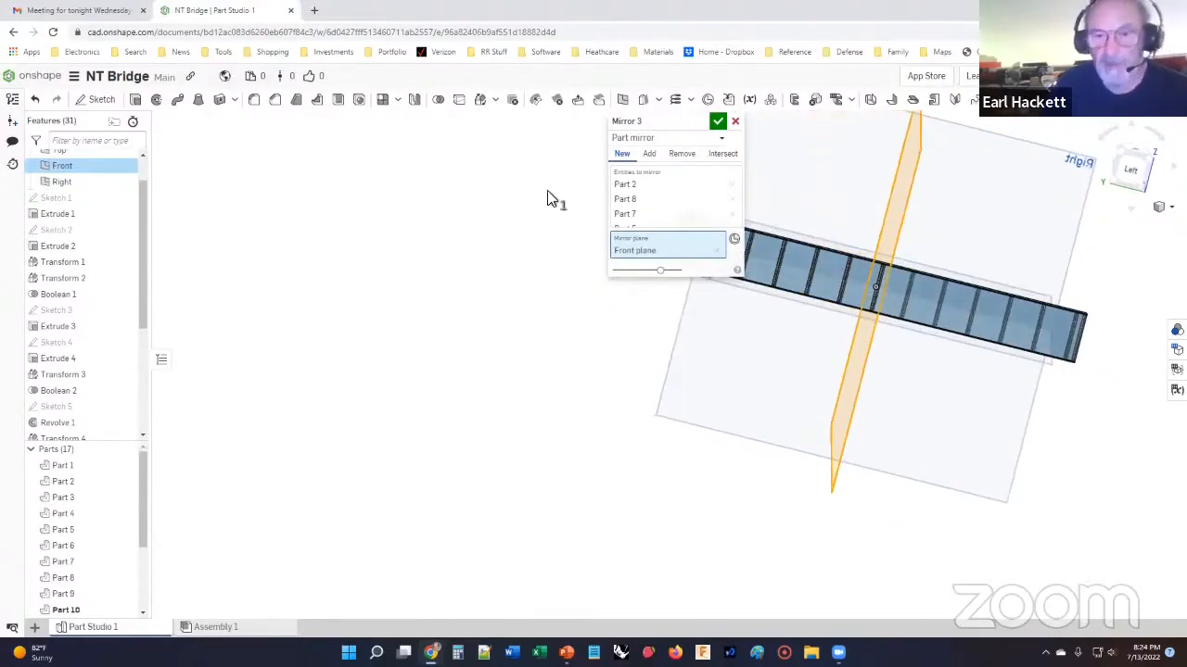
left_click(718, 124)
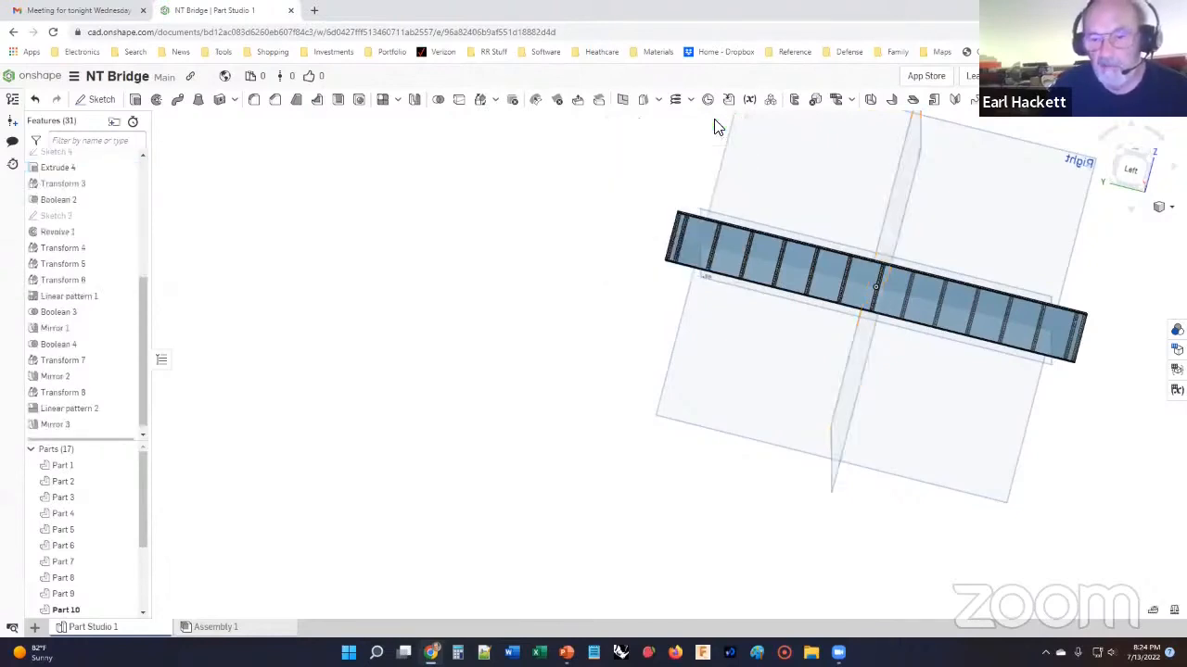
right_click_drag(575, 357, 594, 336)
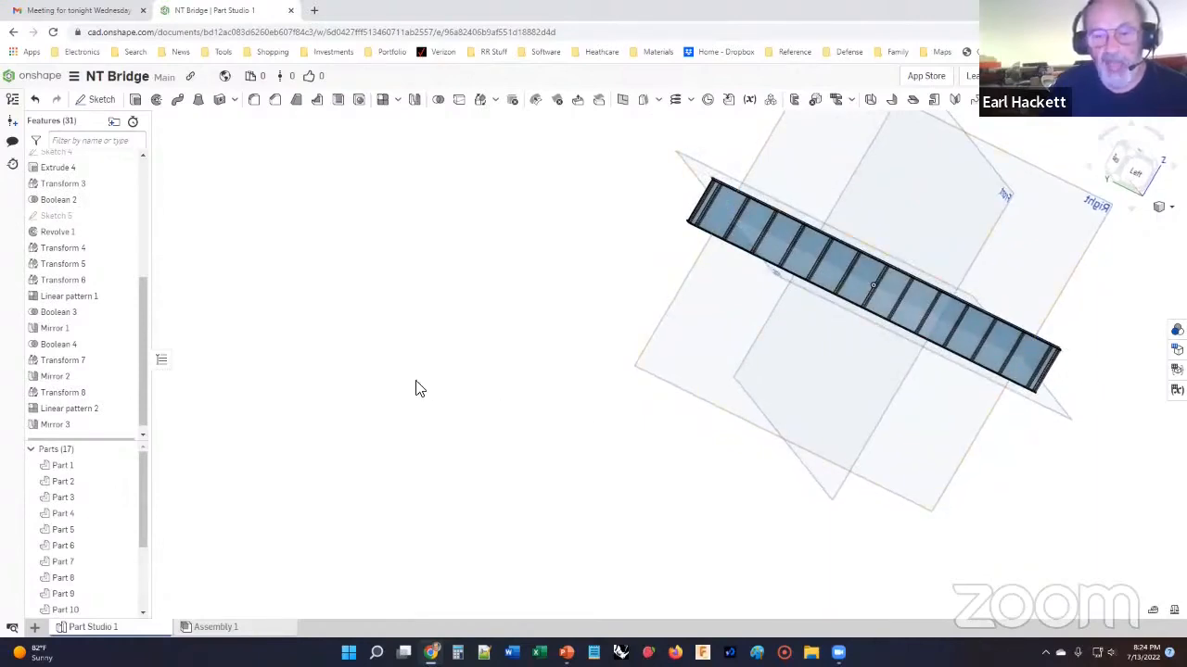
right_click_drag(315, 331, 294, 319)
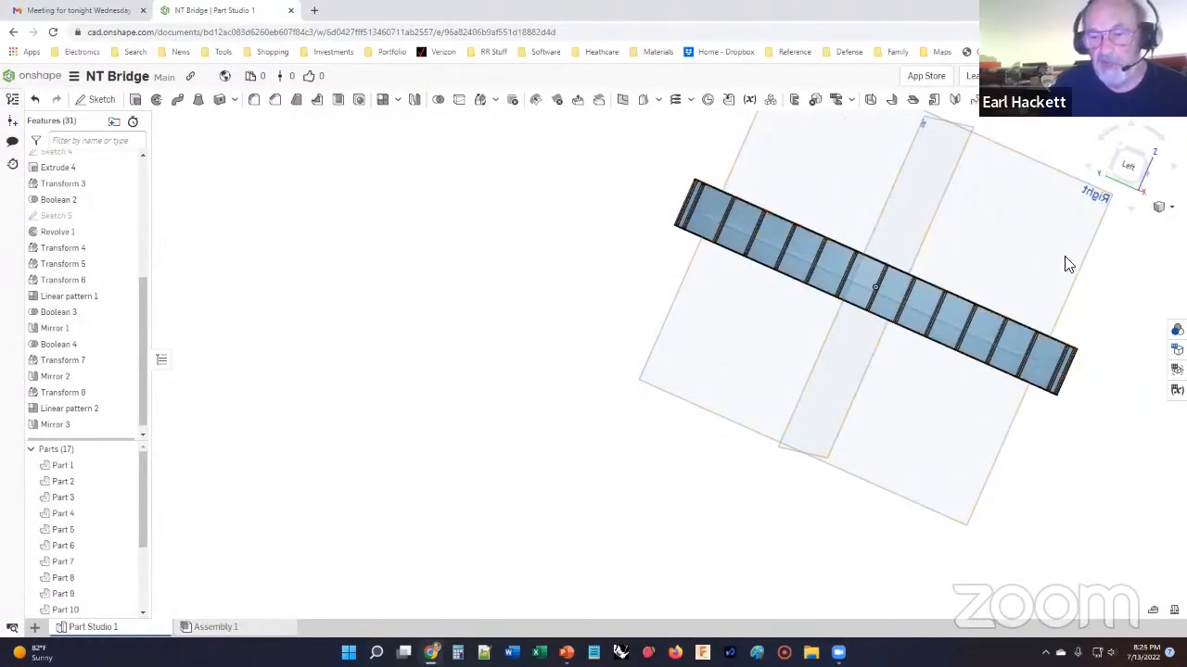
right_click_drag(604, 252, 905, 311)
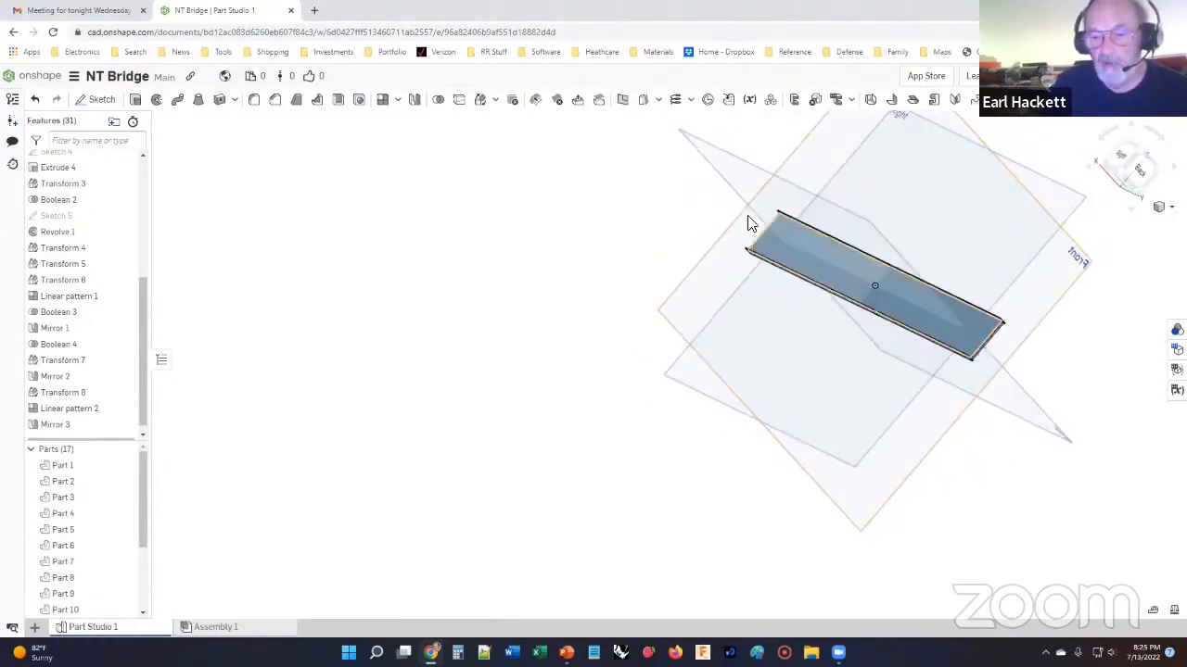
right_click_drag(603, 389, 562, 273)
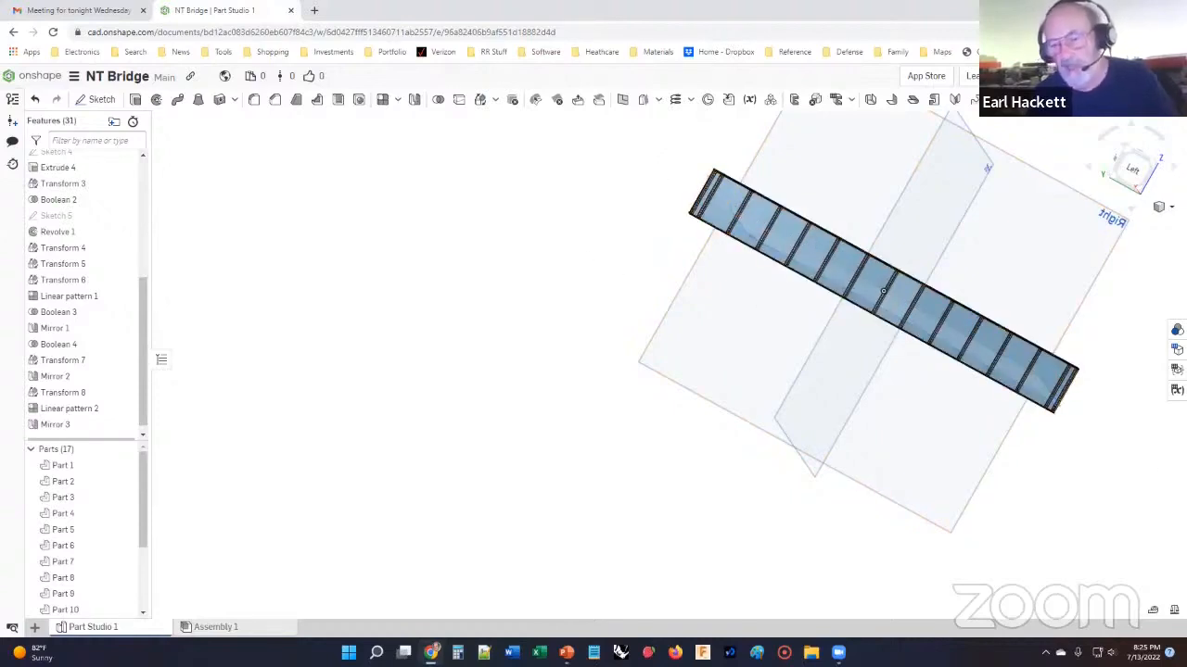
right_click_drag(990, 239, 949, 258)
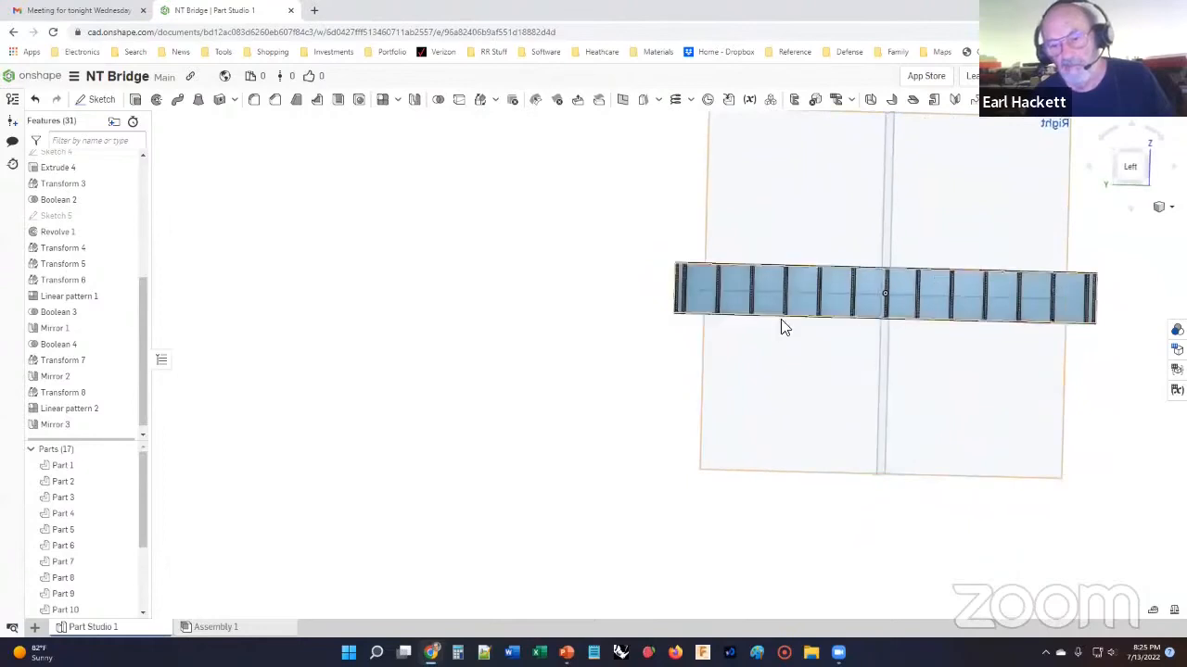
right_click_drag(673, 424, 665, 419)
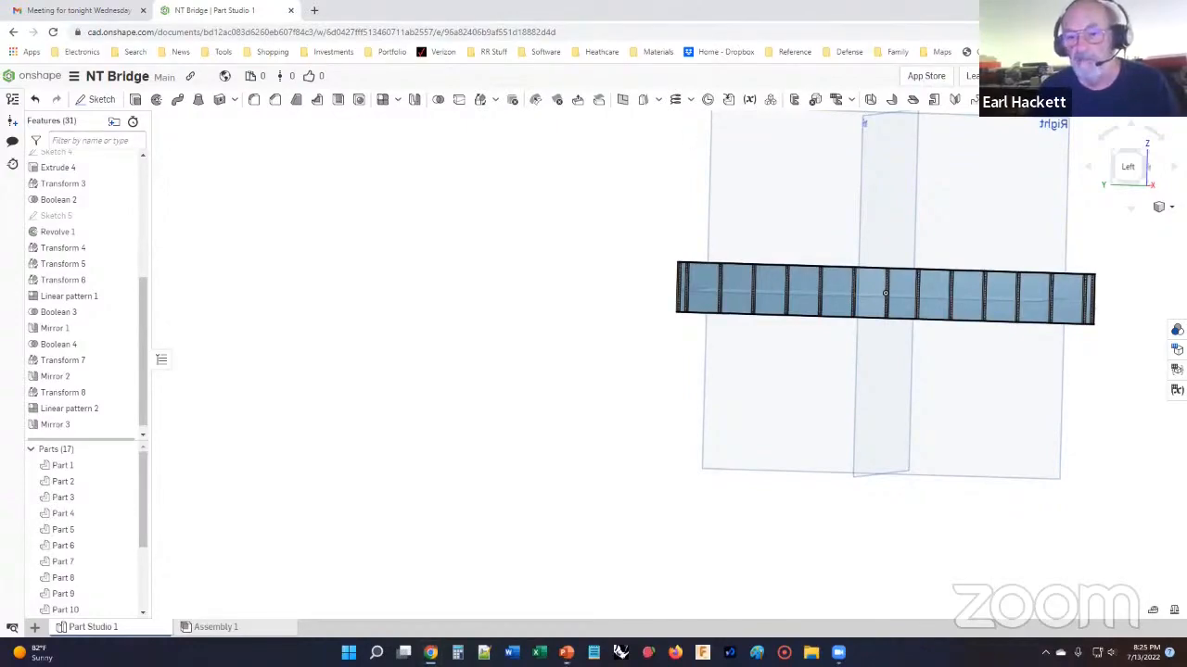
Minimize the browser window to return to the desktop.
left_click(1115, 8)
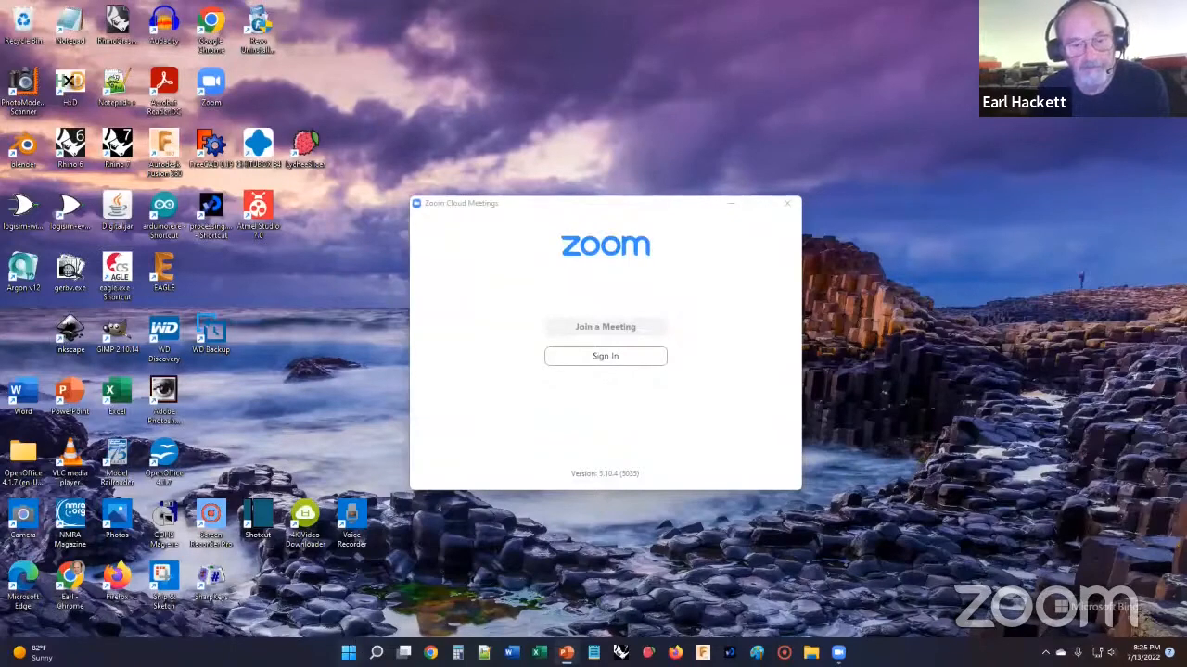
left_click(349, 652)
left_click(992, 447)
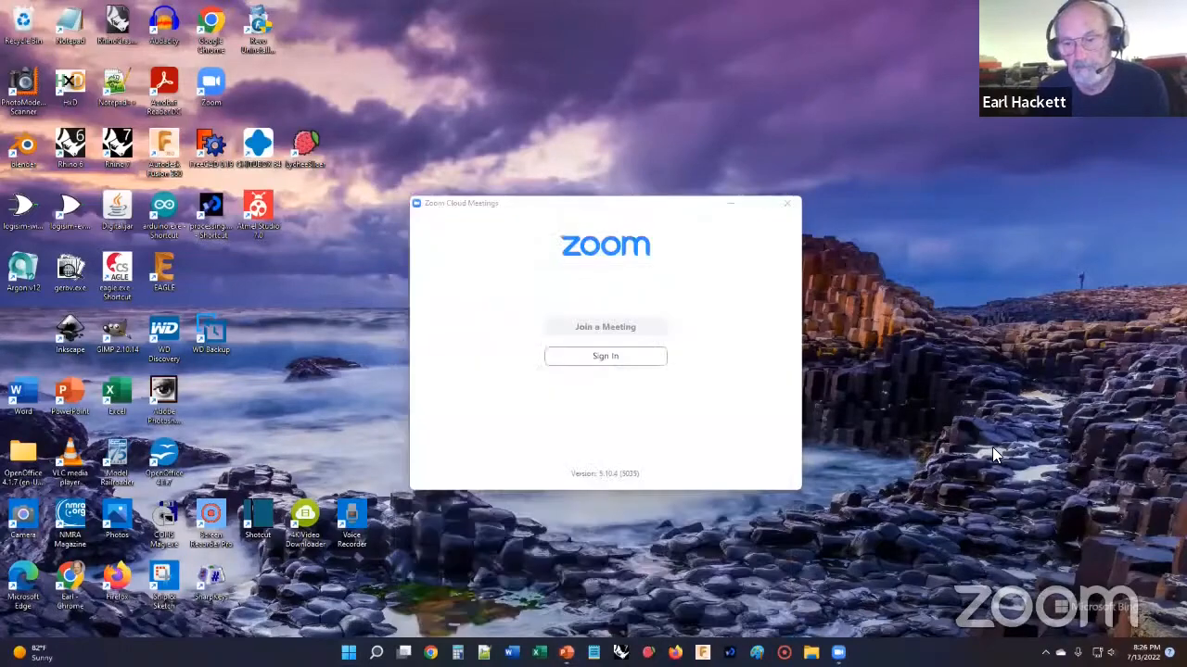